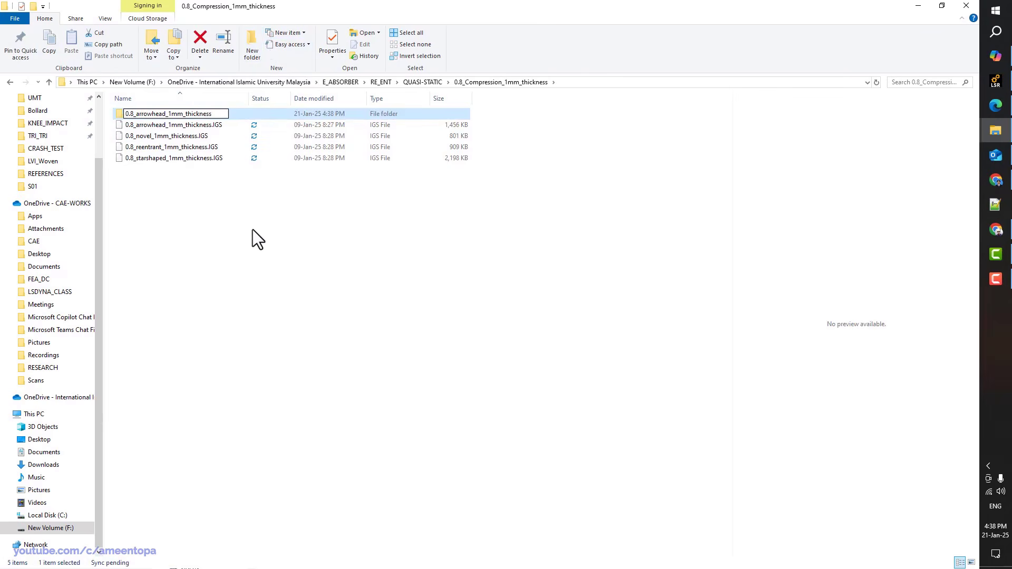
Name the new folder 0.8_arrowhead_1mm_thickness, move the arrowhead IGS file into it, and open it
left_click(214, 128)
left_click_drag(194, 119, 182, 113)
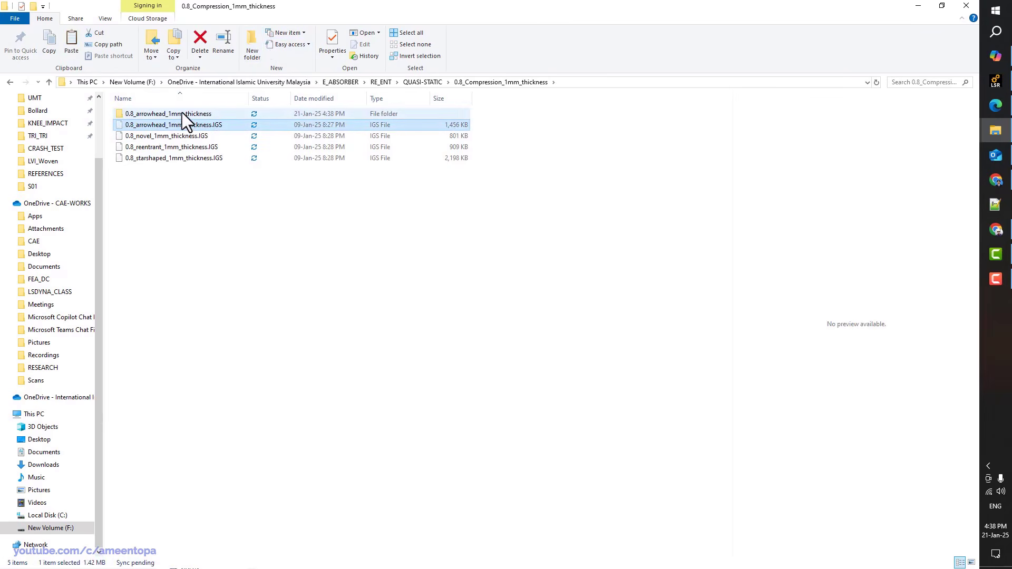
double_click(182, 112)
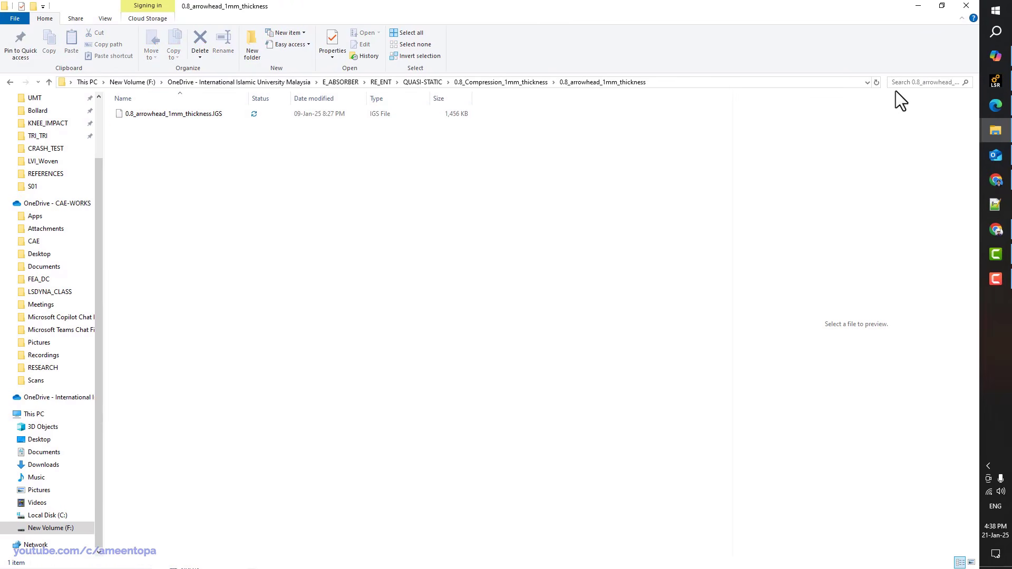
Launch LS-PrePost from Windows search using 'prepost'
left_click(993, 35)
type("prepost")
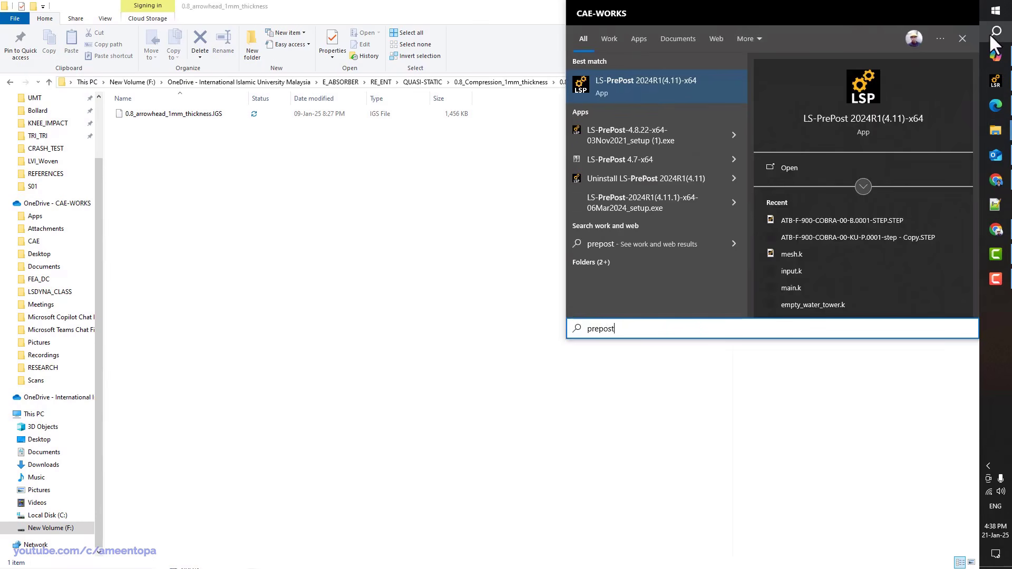
key("Return")
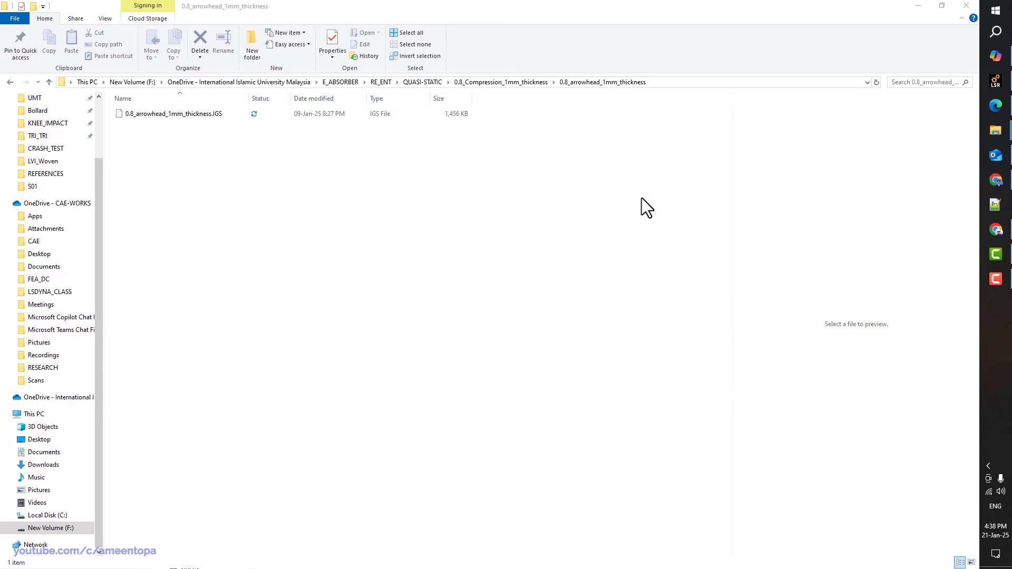
Import 0.8_arrowhead_1mm_thickness.IGS with default IGES read options and maximize the LS-PrePost window
left_click_drag(644, 11, 680, 209)
left_click_drag(232, 114, 254, 323)
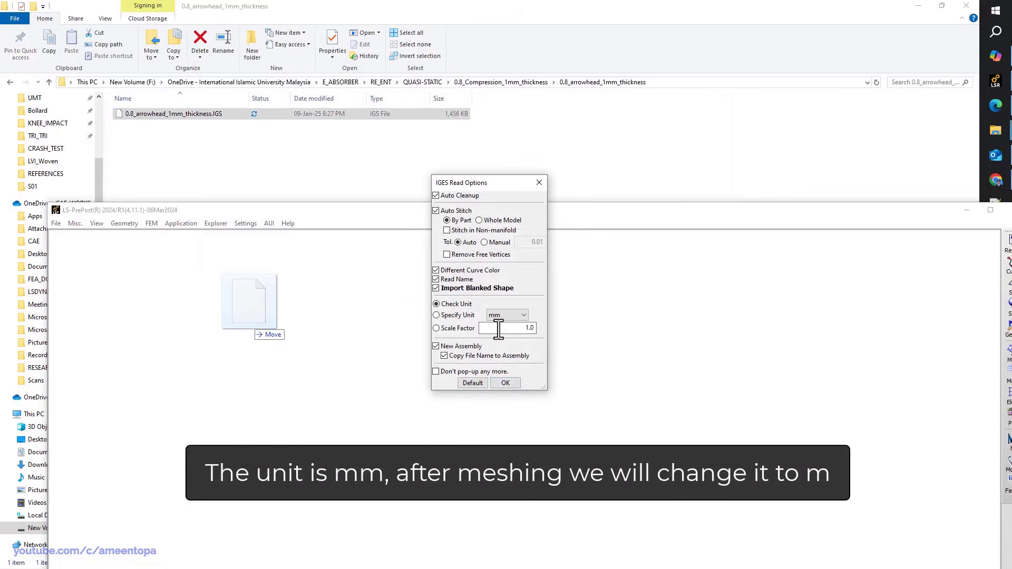
left_click(505, 383)
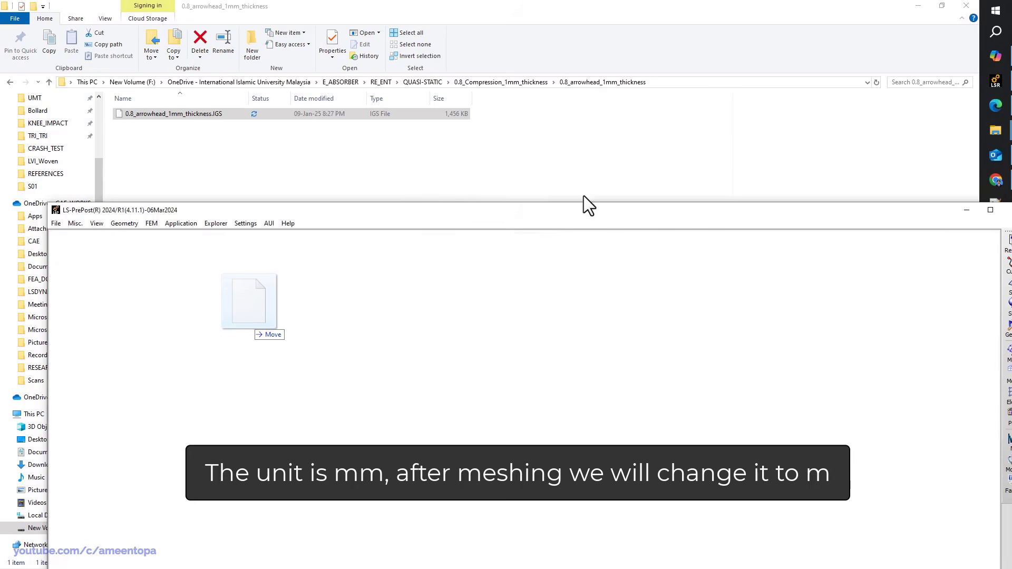
left_click(985, 212)
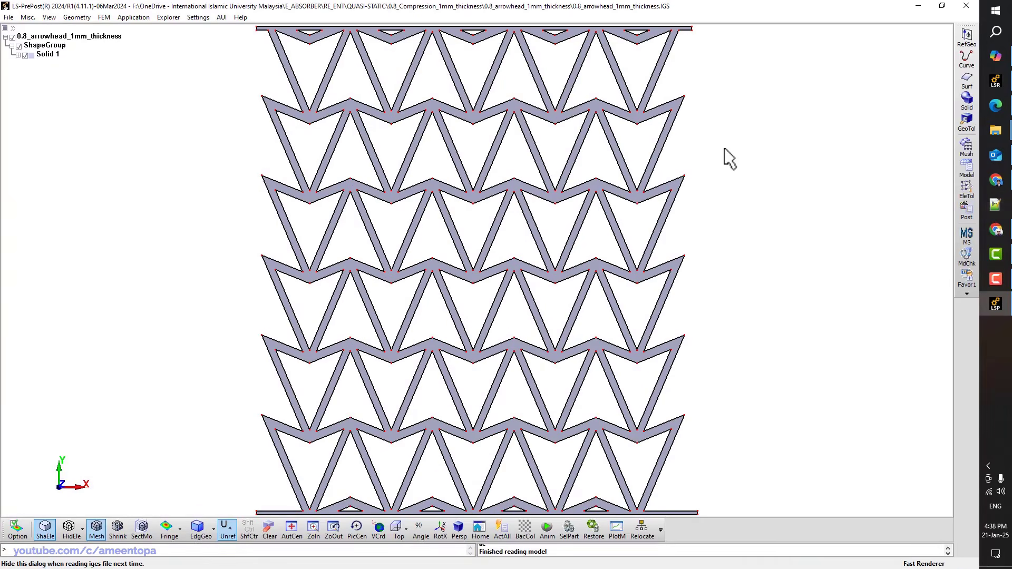
left_click(967, 148)
Select the arrowhead solid in AutoM and generate a trial mesh at the computed element size
left_click(940, 58)
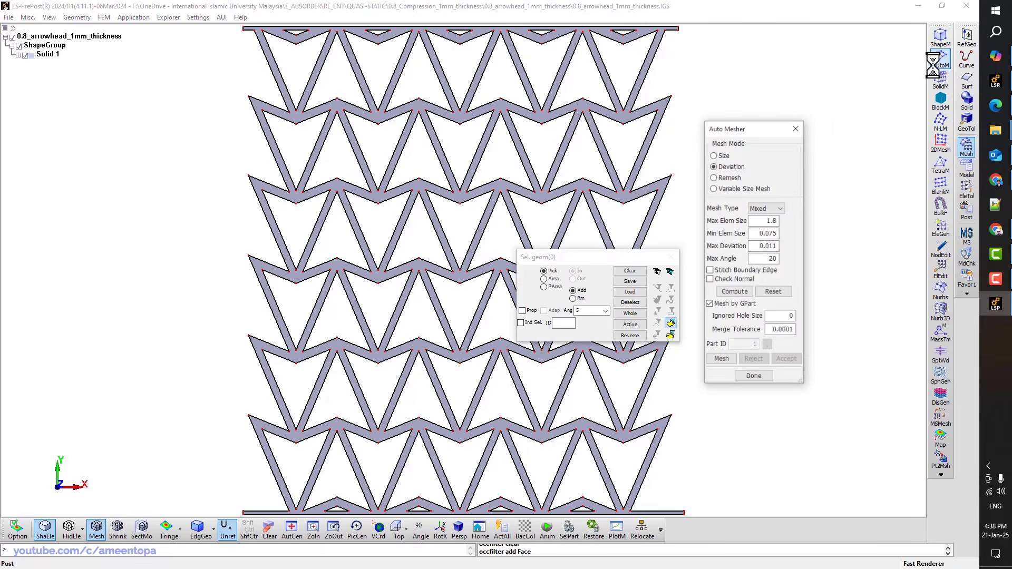
left_click(649, 146)
left_click_drag(644, 148, 372, 225, "shift")
scroll(373, 226, "up", 1)
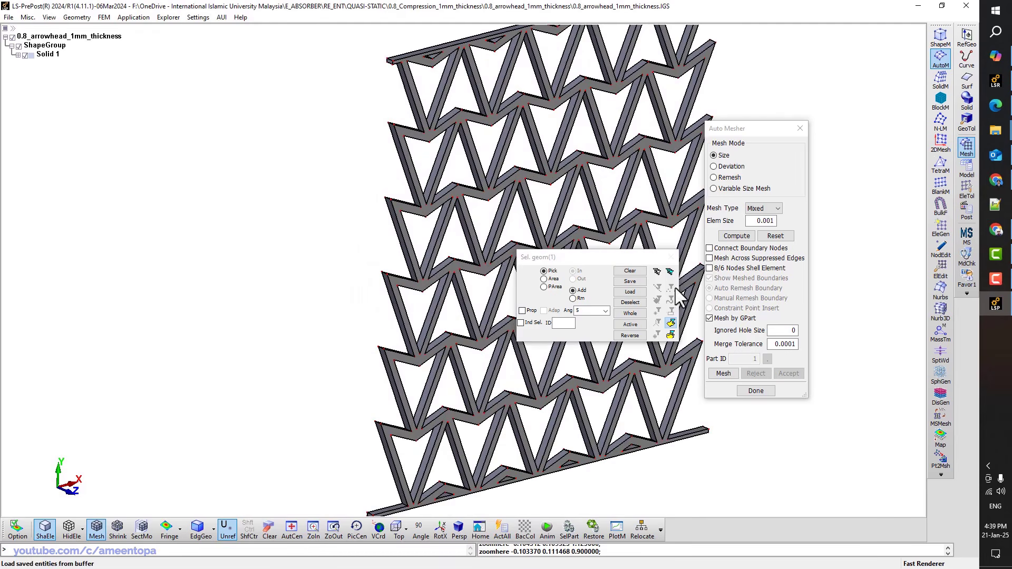
left_click(736, 236)
left_click(723, 373)
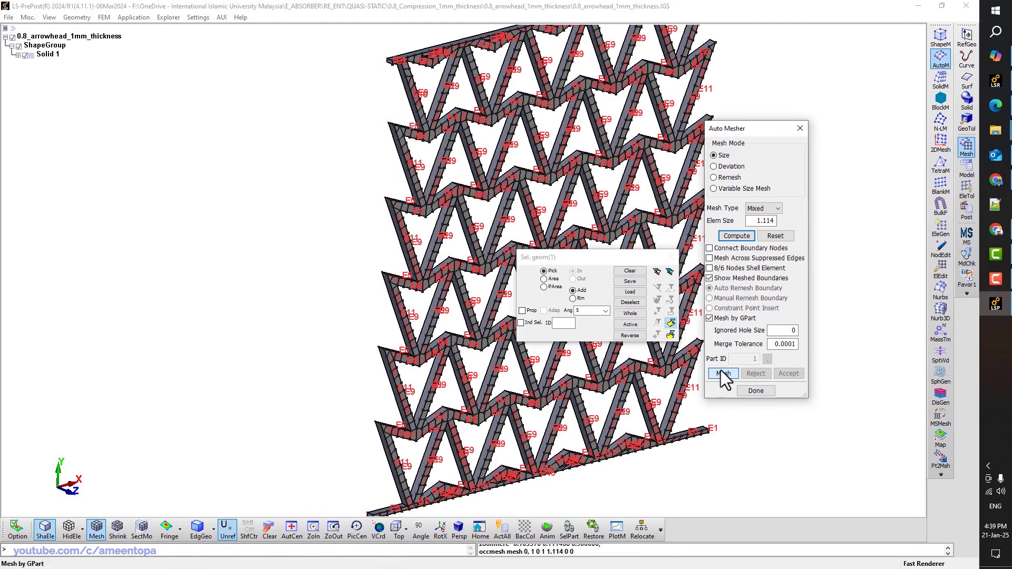
Remesh at element size 0.5, then at 0.25, and accept the 0.25 mesh as an FEM part
scroll(414, 163, "up", 3)
double_click(764, 221)
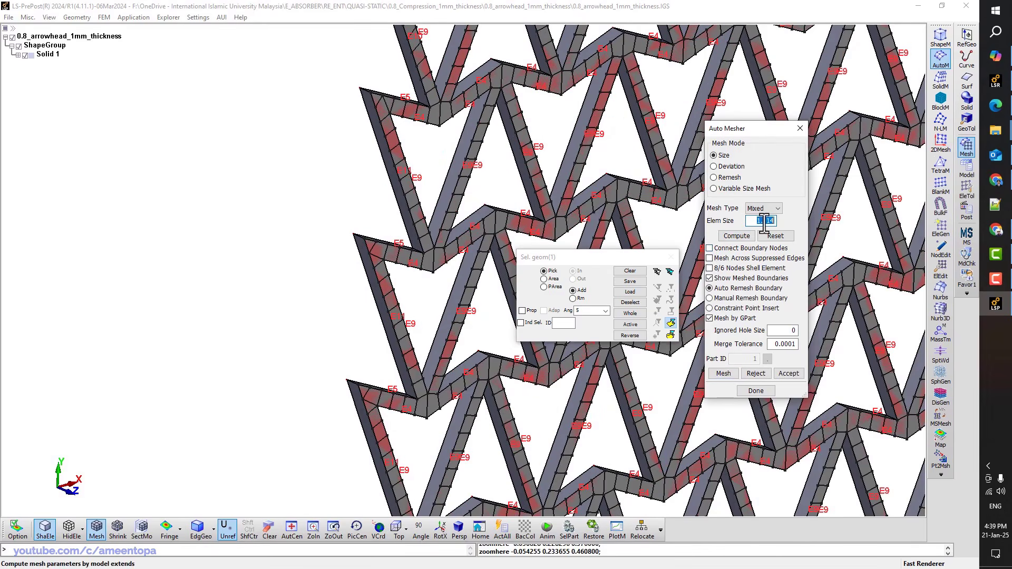
type("0.5")
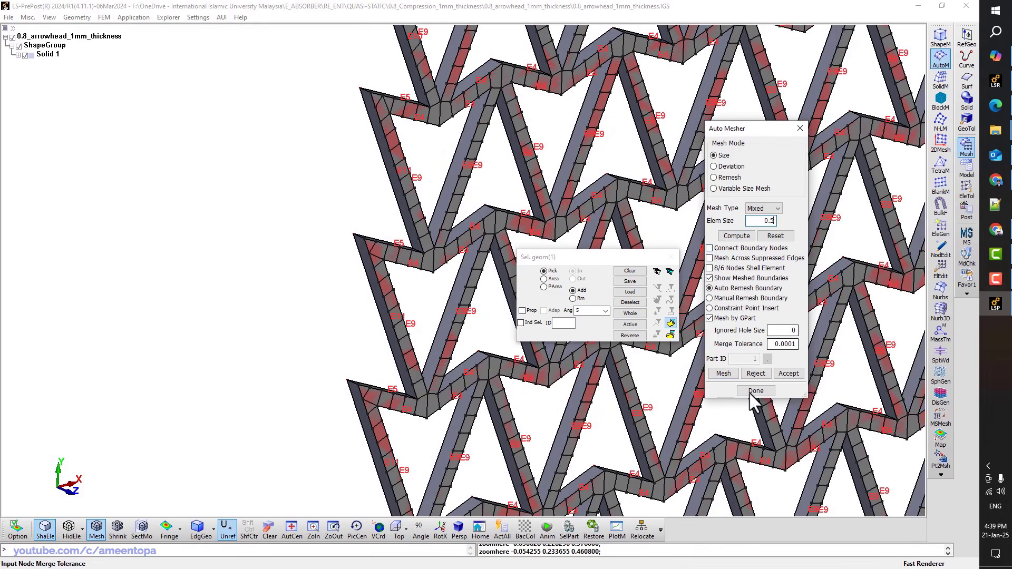
left_click(723, 373)
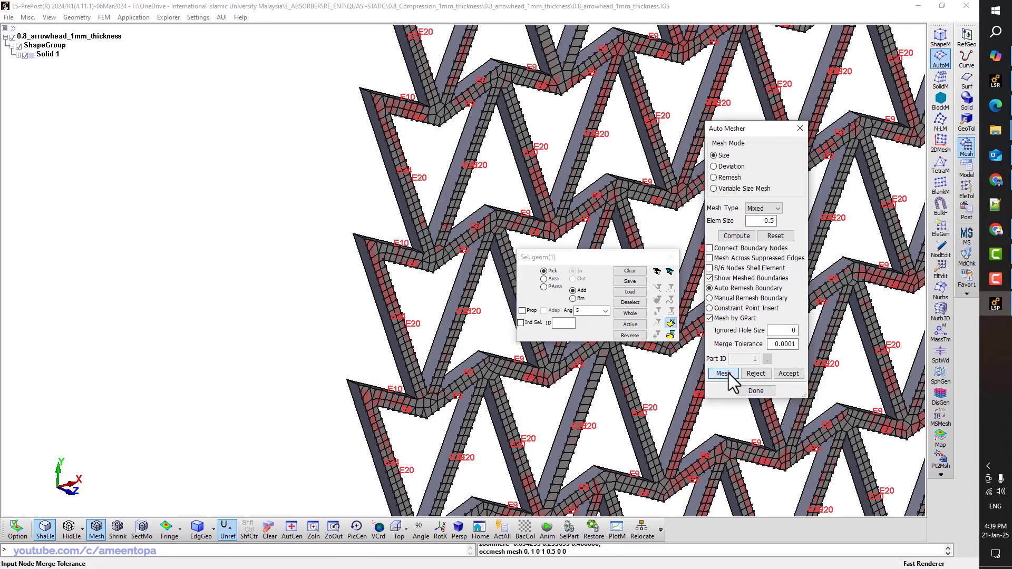
left_click(399, 529)
scroll(385, 267, "down", 6)
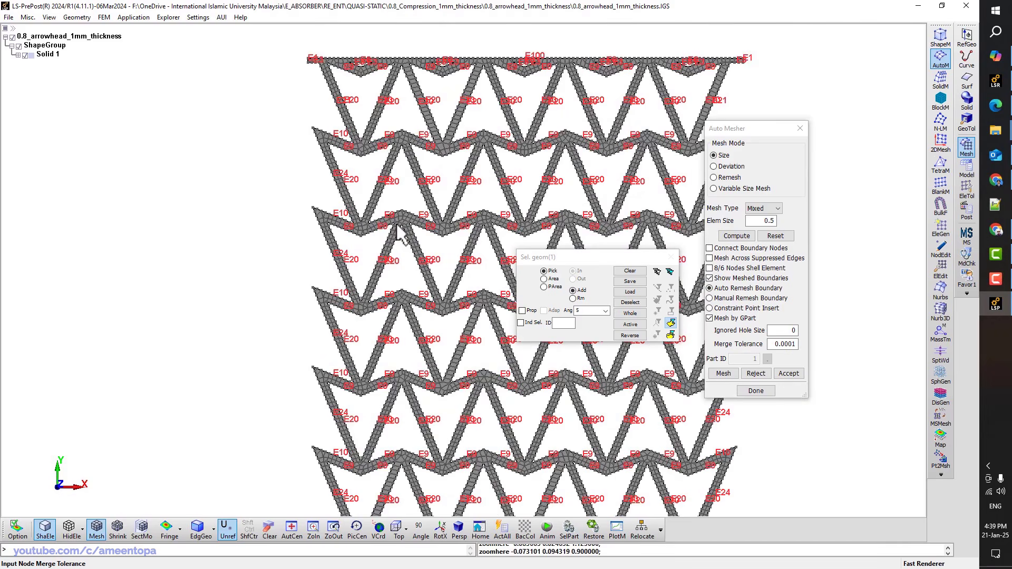
scroll(398, 58, "up", 2)
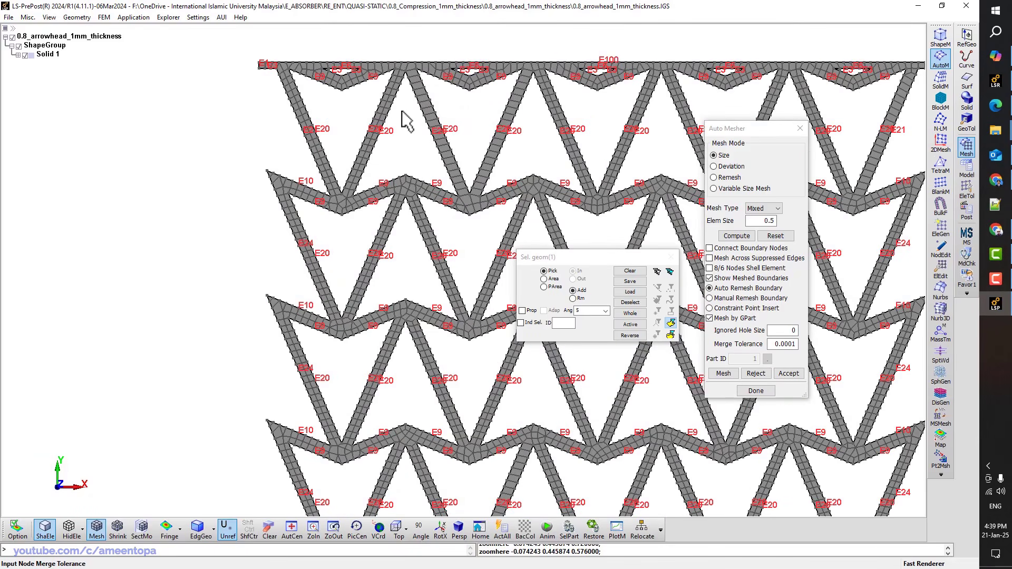
left_click(767, 222)
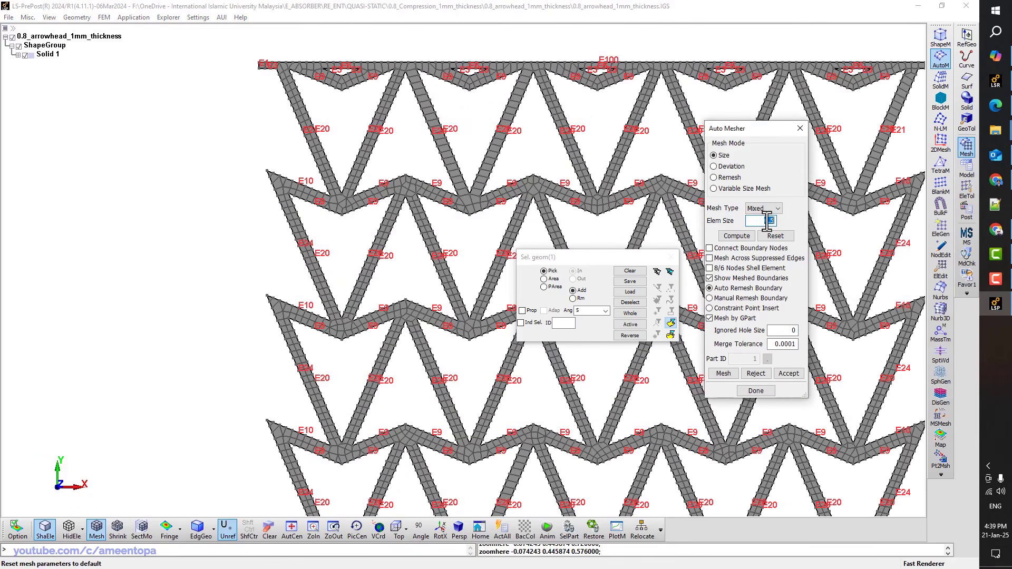
left_click(724, 373)
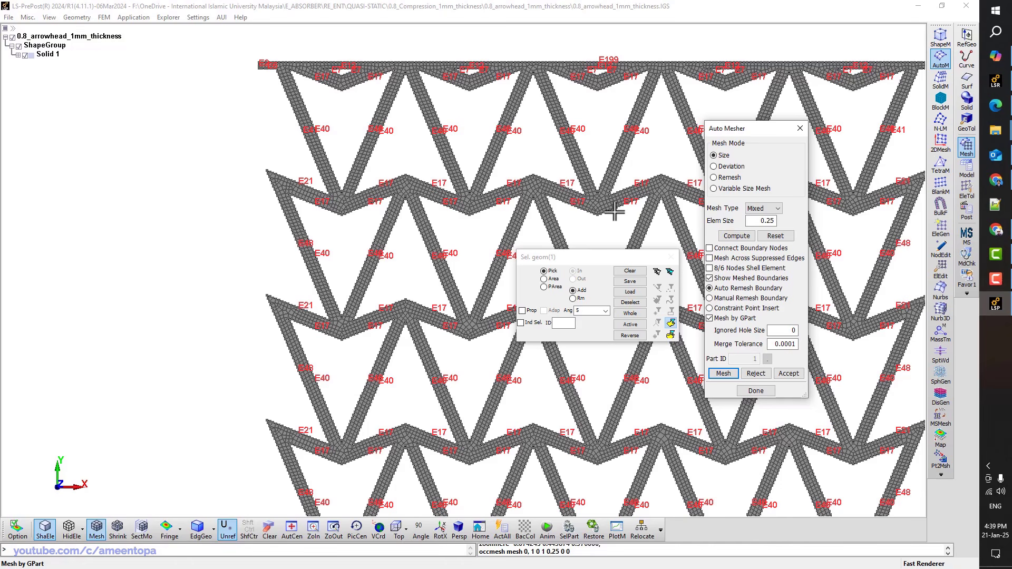
left_click(788, 373)
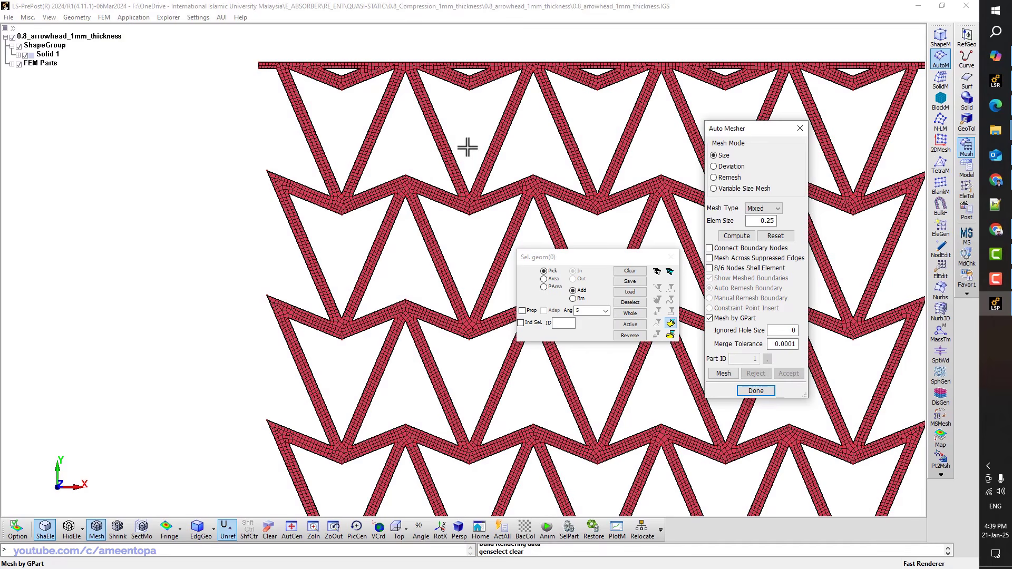
Delete Solid 1 from the FEM Parts tree, leaving only the mesh
scroll(440, 142, "down", 1)
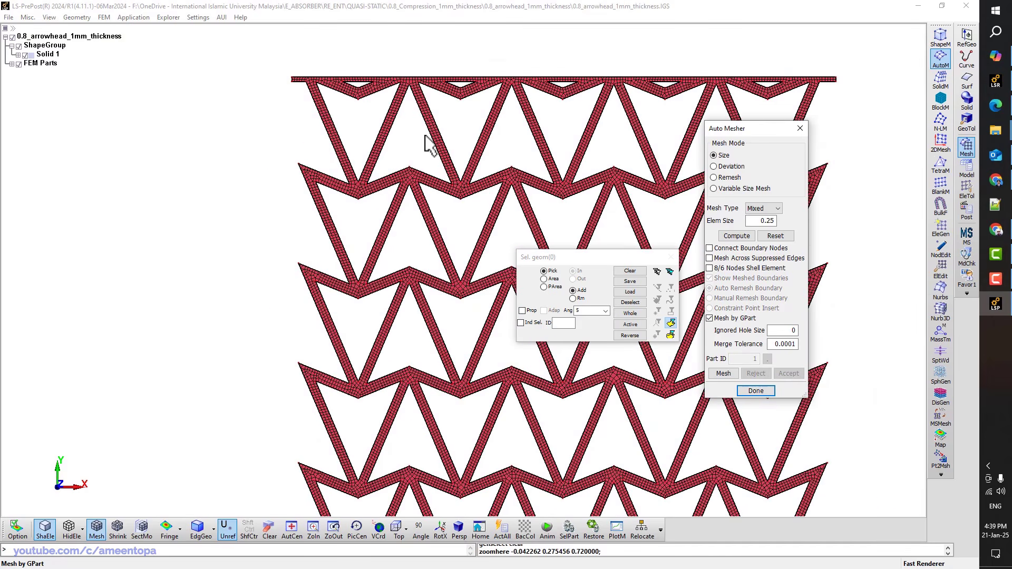
left_click(12, 64)
left_click(25, 56)
left_click(40, 56)
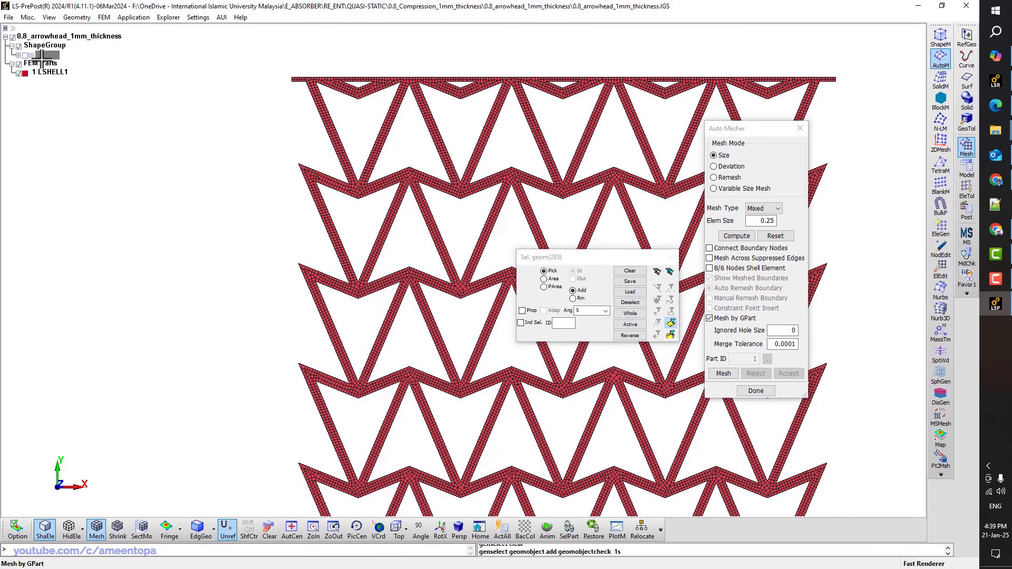
right_click(41, 59)
left_click(75, 100)
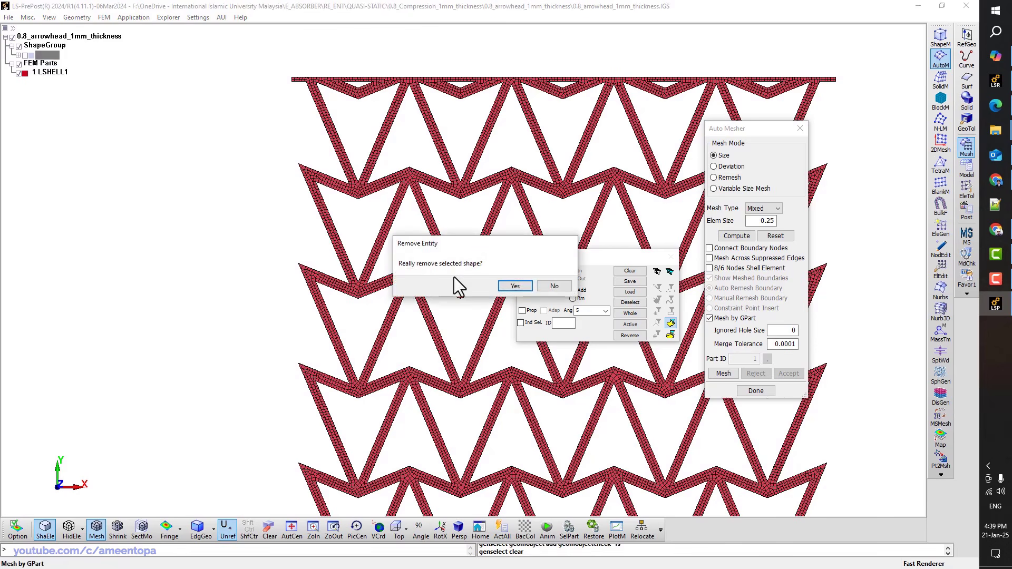
left_click(505, 287)
Pick a mesh node and read its z coordinate of 1 in the message log
left_click_drag(409, 170, 417, 214, "shift")
scroll(417, 214, "up", 5)
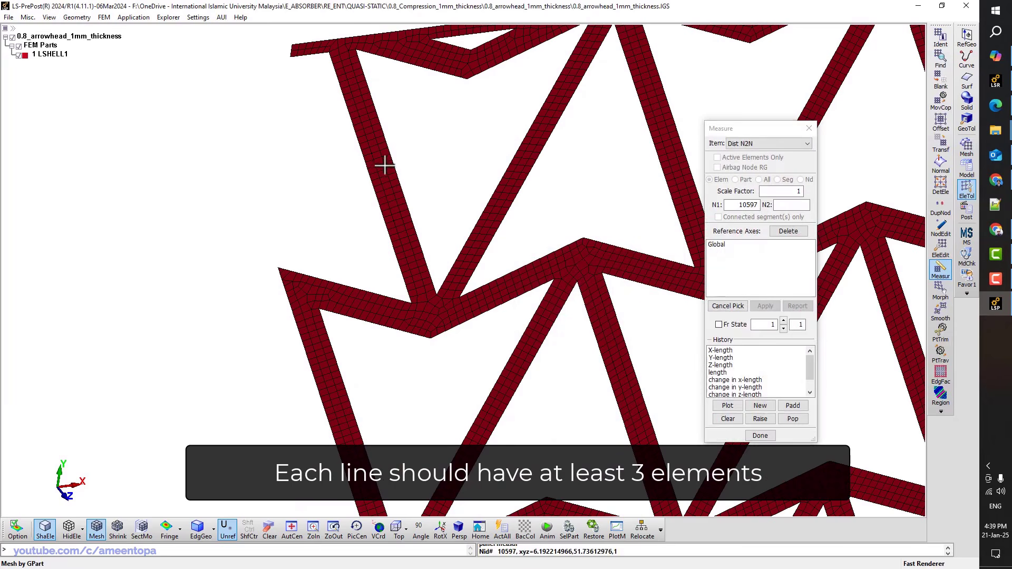
left_click(409, 216)
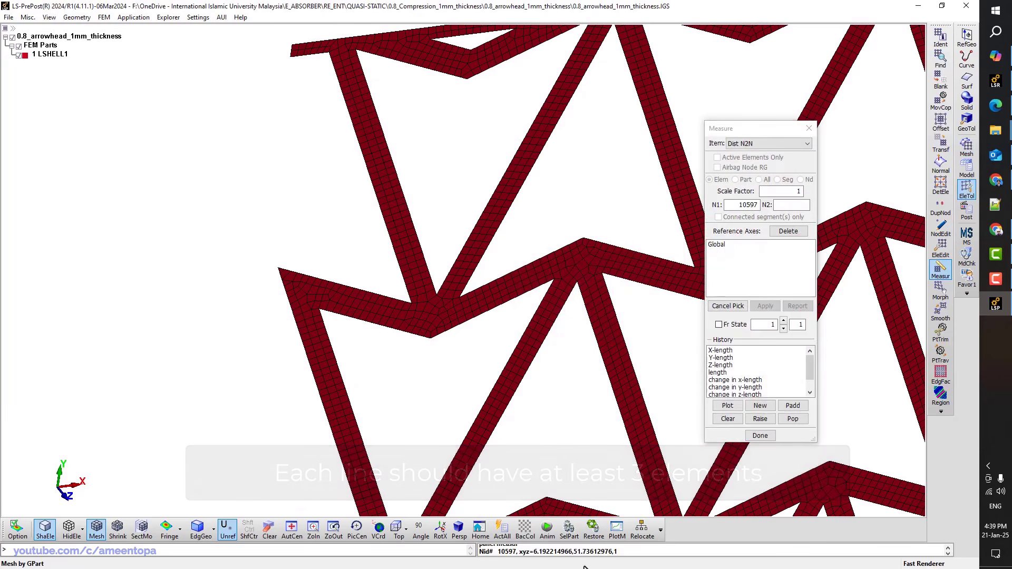
left_click(641, 552)
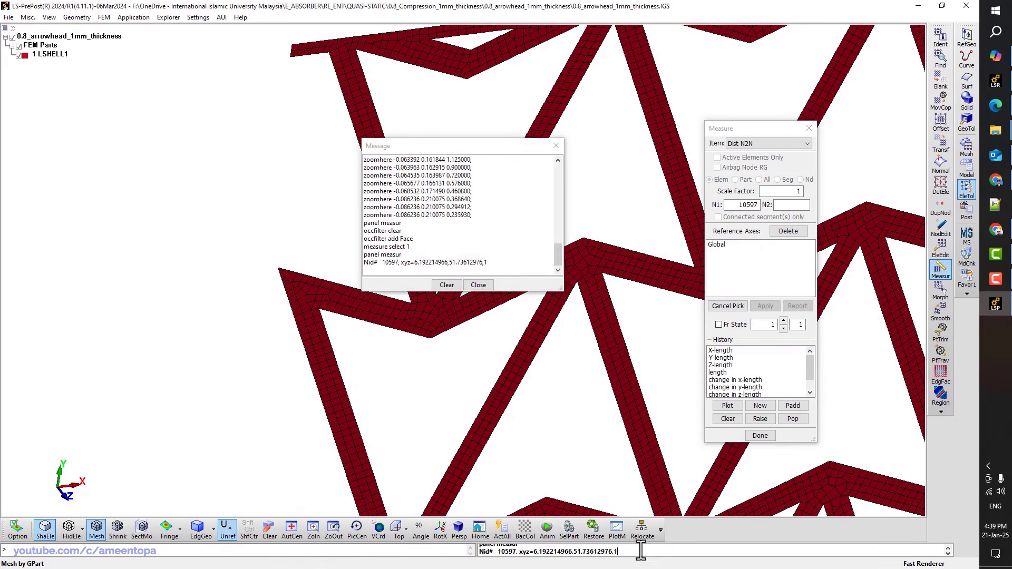
left_click_drag(410, 148, 250, 128)
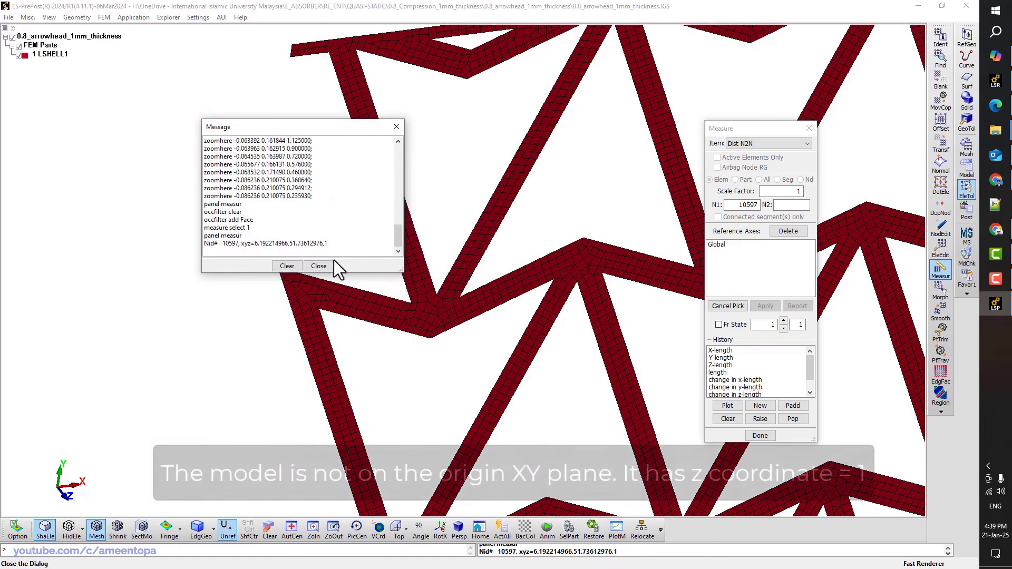
double_click(327, 243)
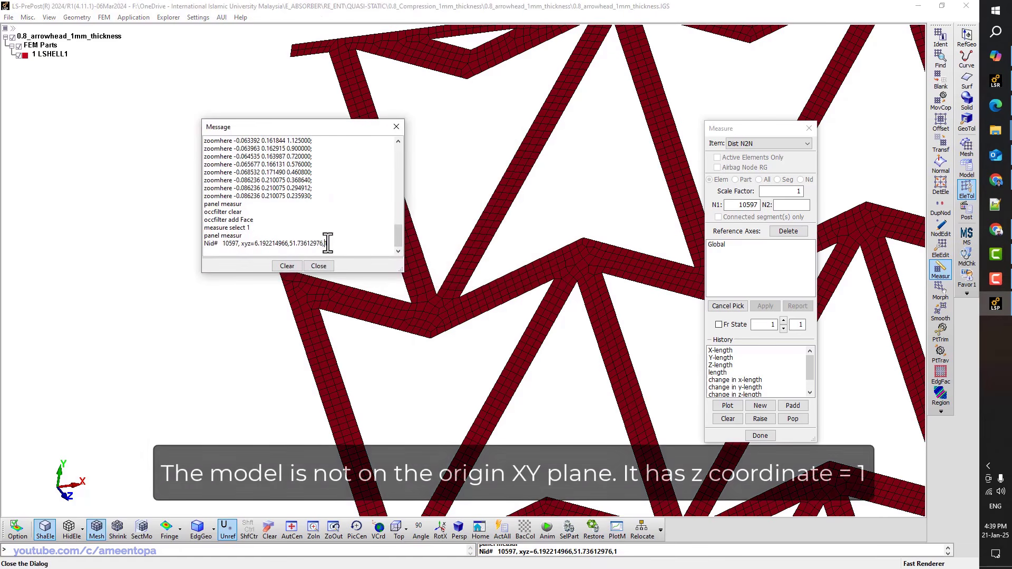
left_click(941, 143)
left_click_drag(368, 136, 193, 159)
Translate the whole lattice part 1 unit down along Z
left_click(780, 231)
left_click(773, 255)
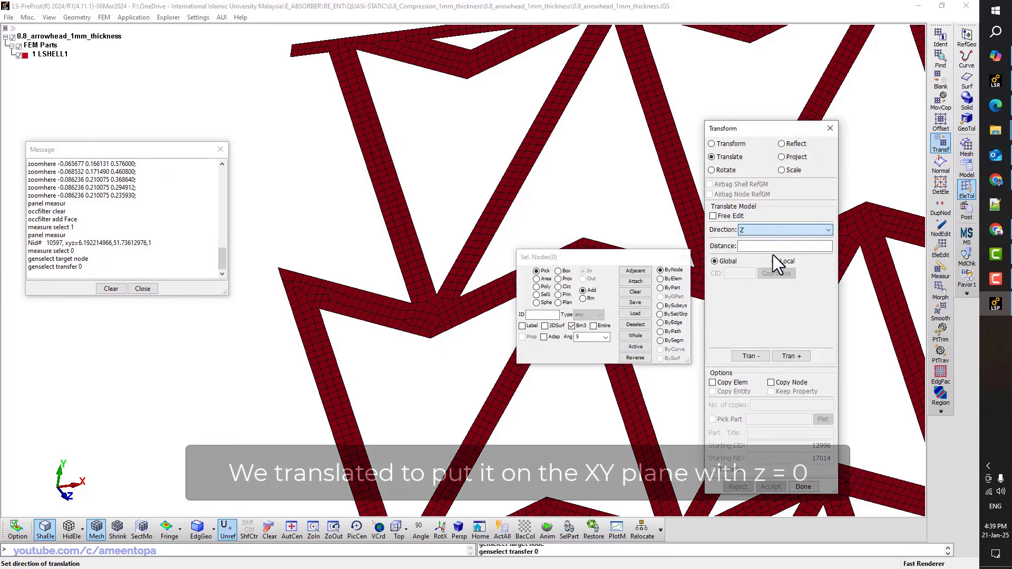
left_click(661, 288)
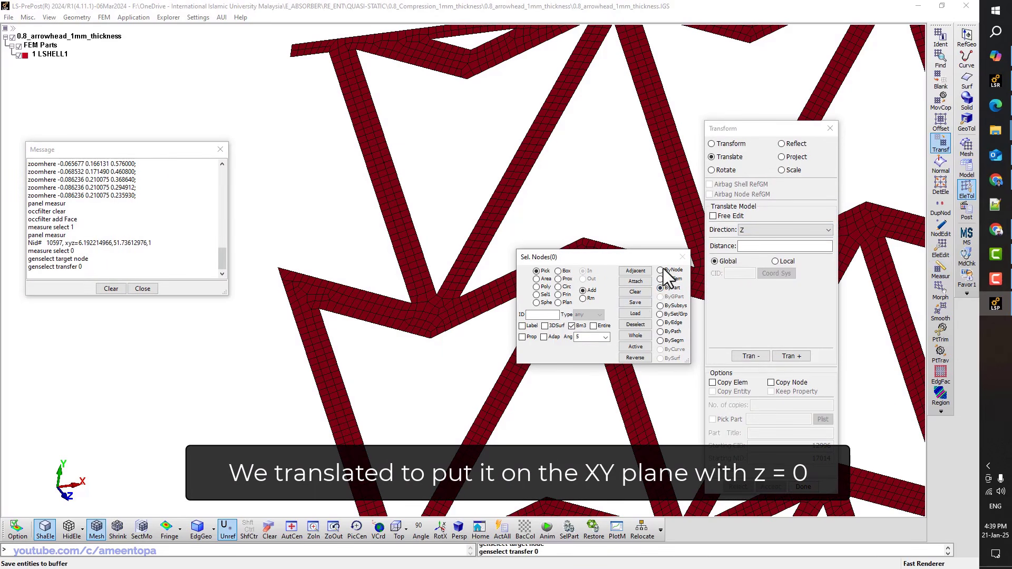
left_click(749, 247)
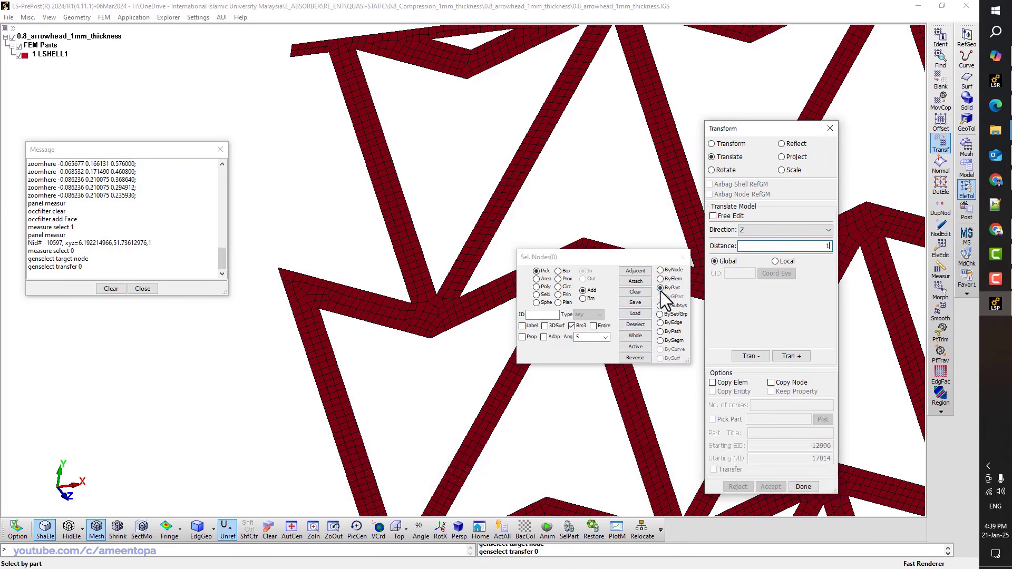
left_click(690, 227)
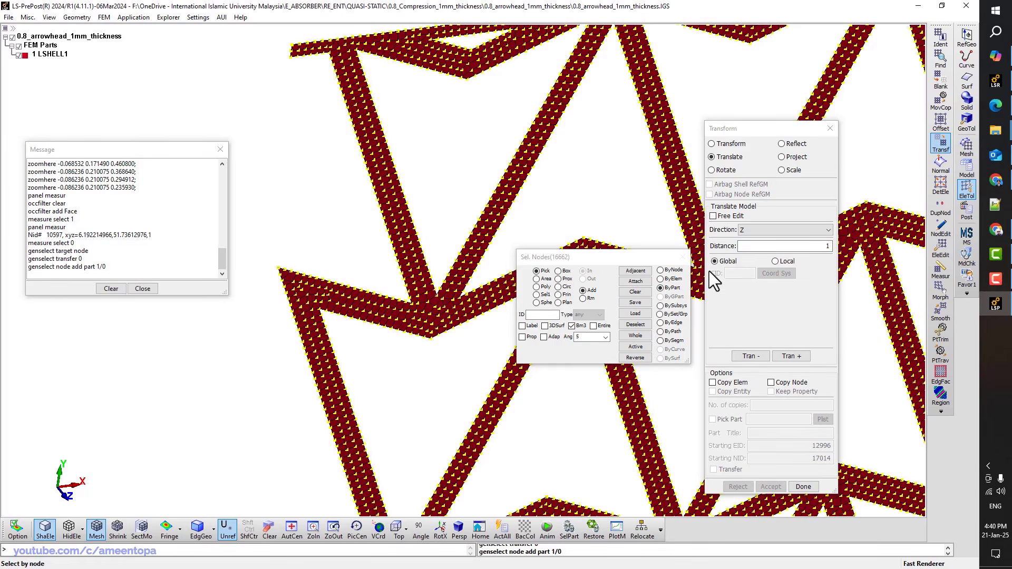
left_click(747, 356)
left_click(771, 487)
Identify node 10776 and read its xyz coordinates in the message log
scroll(426, 208, "down", 2)
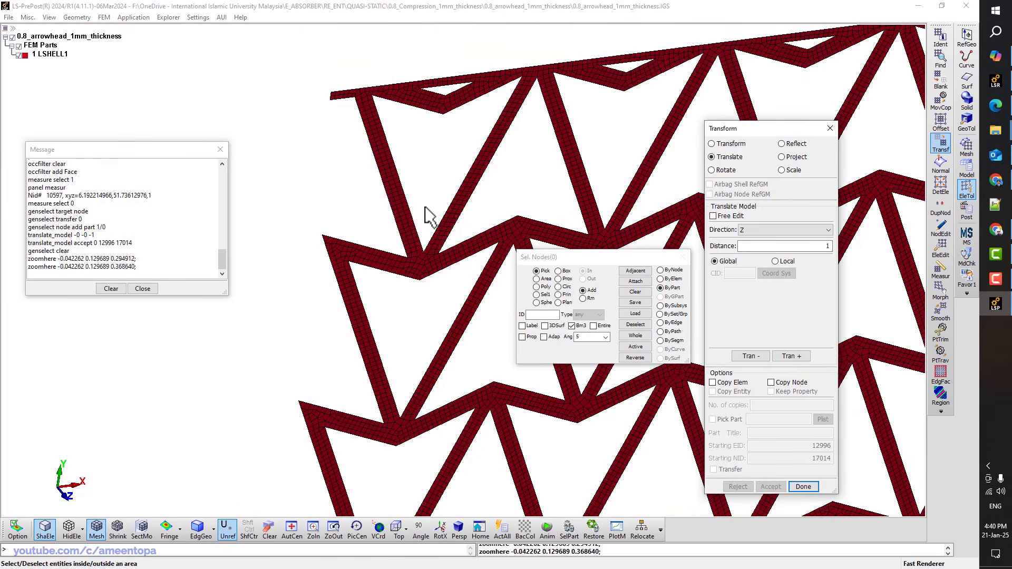
key("ctrl+m")
left_click(736, 419)
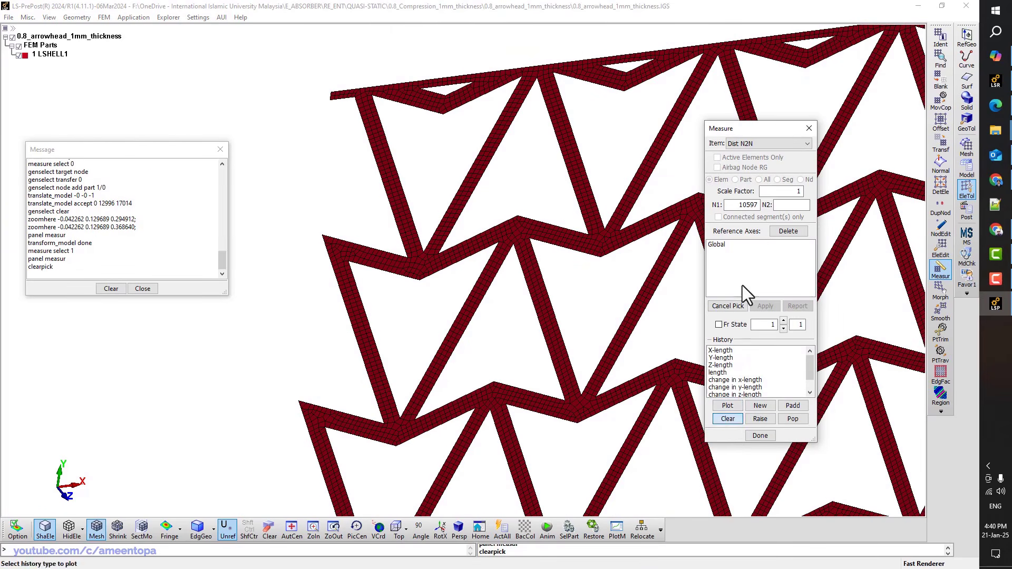
left_click(941, 37)
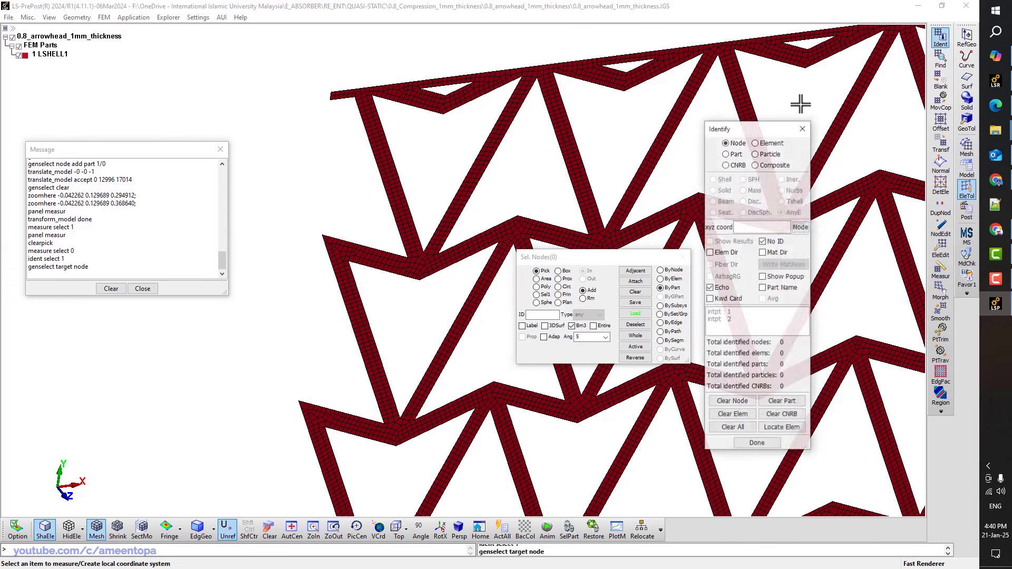
left_click(684, 123)
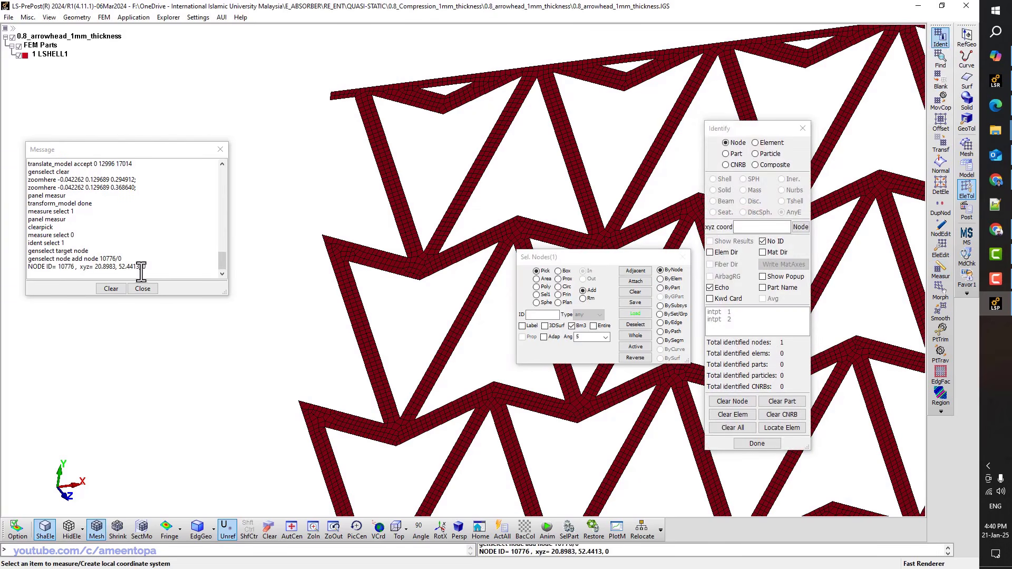
left_click(81, 271)
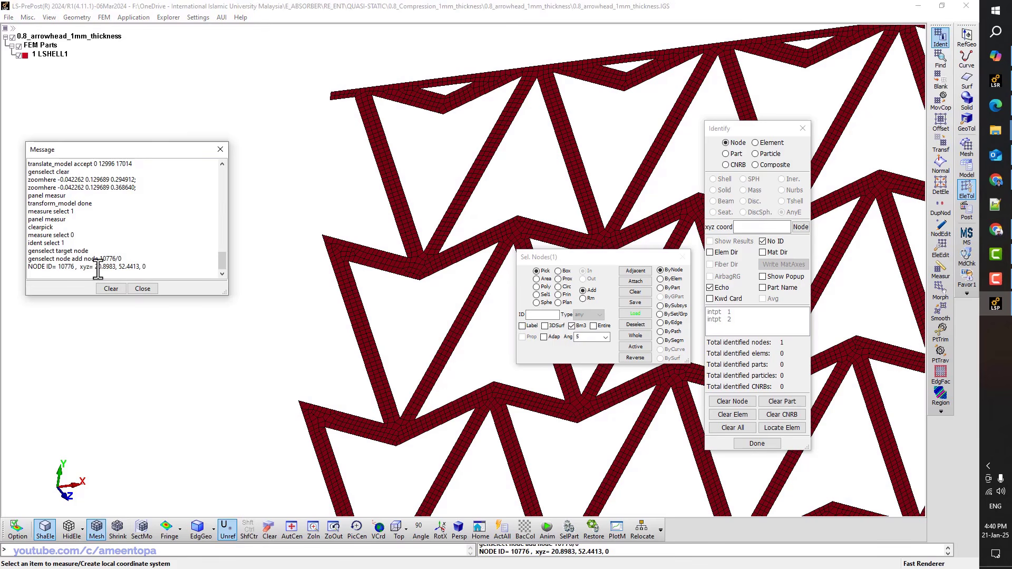
left_click_drag(80, 267, 146, 267)
left_click(145, 266)
left_click(802, 128)
Return to a top view of the whole lattice with the Mesh toolbar shown
left_click(399, 529)
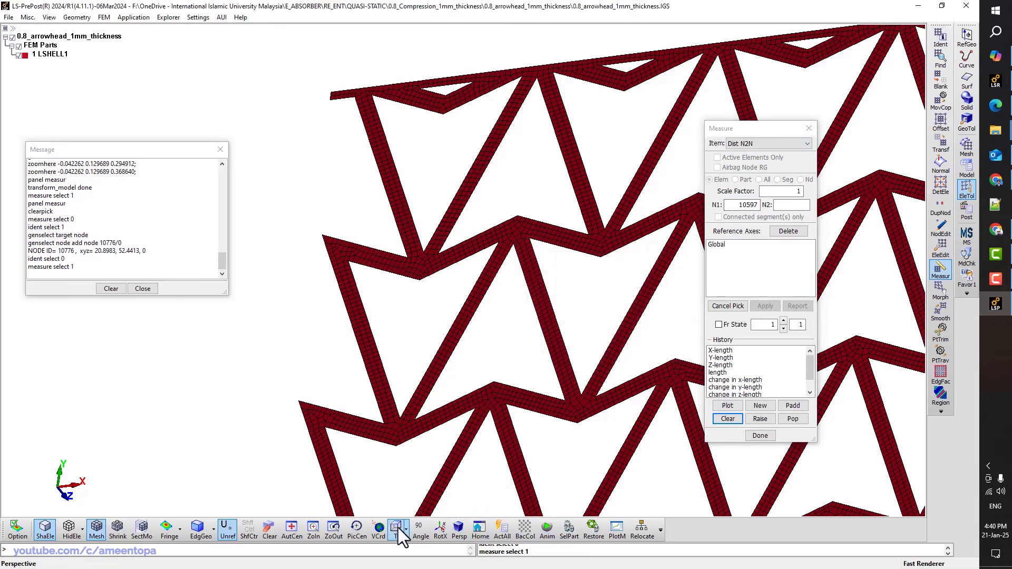
scroll(412, 266, "down", 4)
scroll(525, 166, "up", 1)
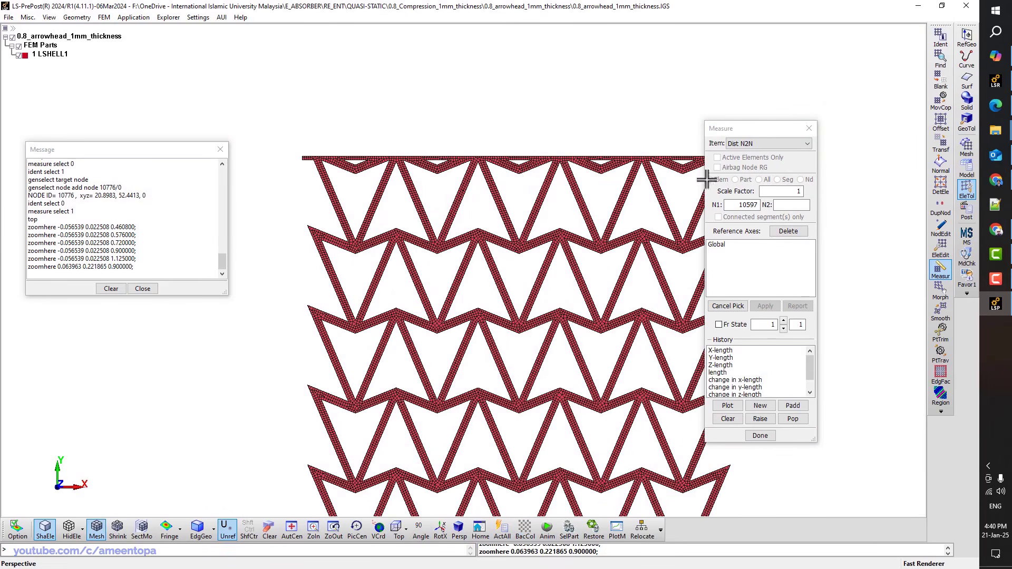
left_click(964, 146)
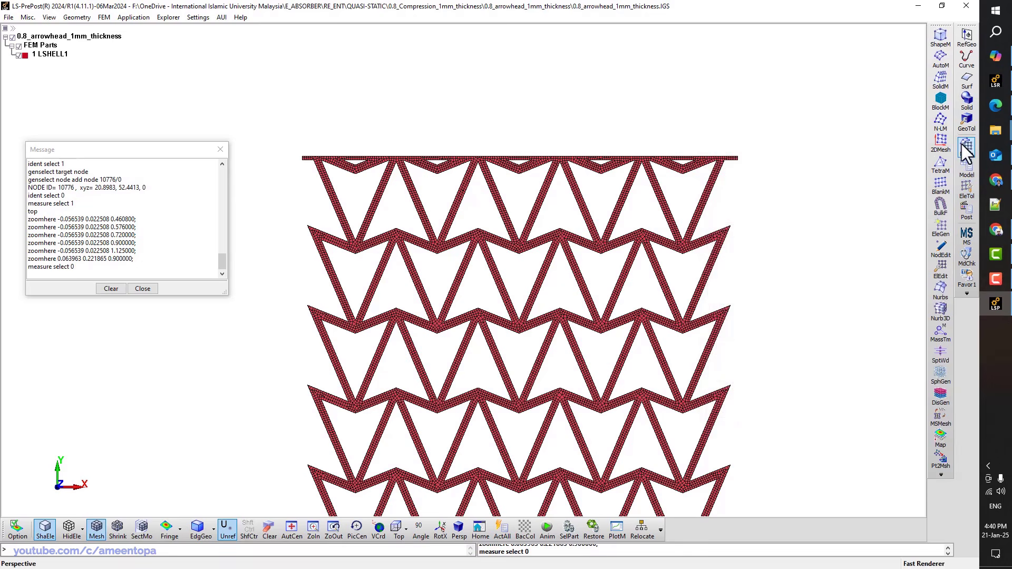
In ShapeM choose 4N Shell and pick the strip's first corner node at the left end
left_click(941, 37)
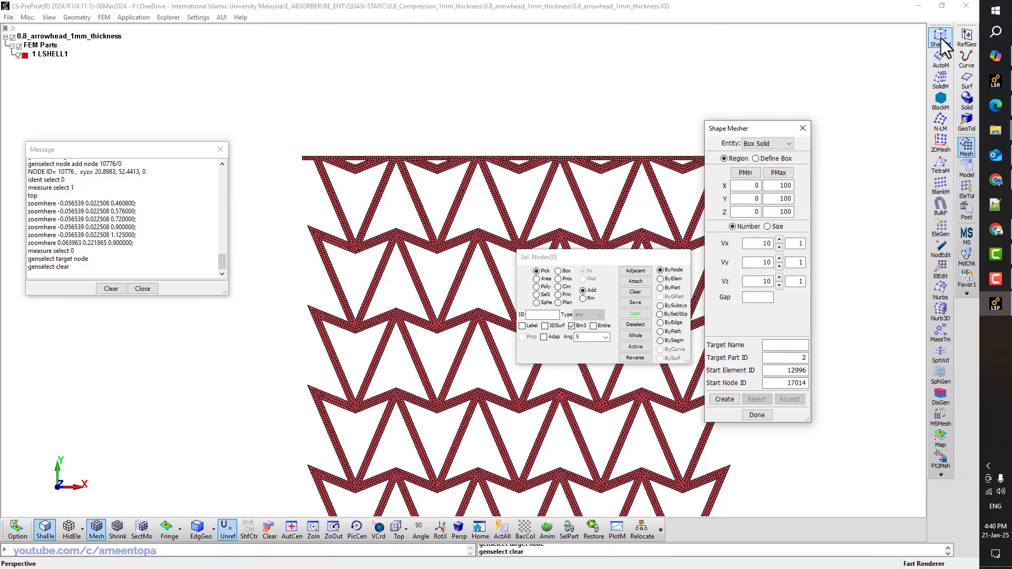
left_click(785, 144)
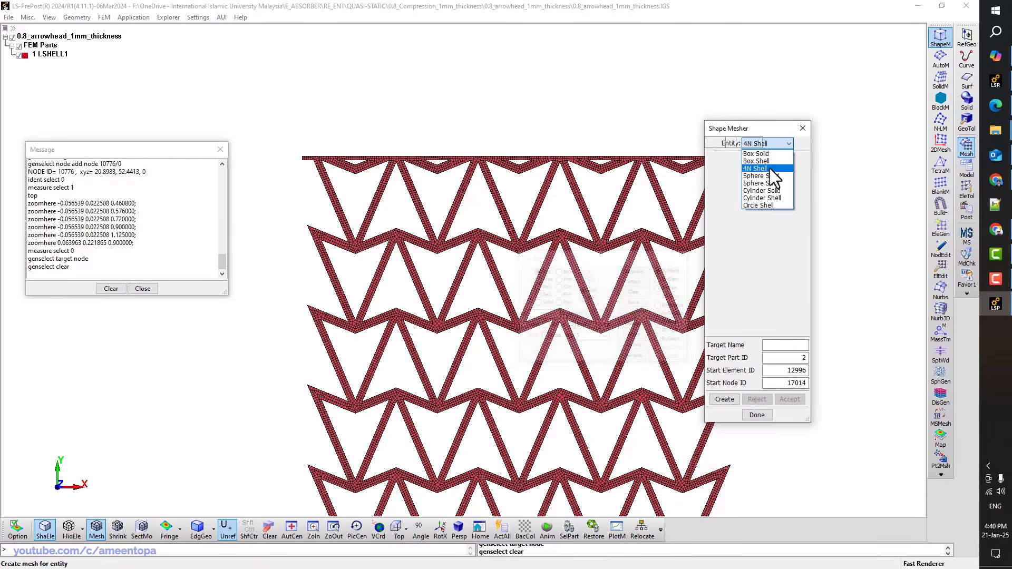
left_click(769, 169)
scroll(299, 169, "up", 3)
scroll(303, 169, "up", 7)
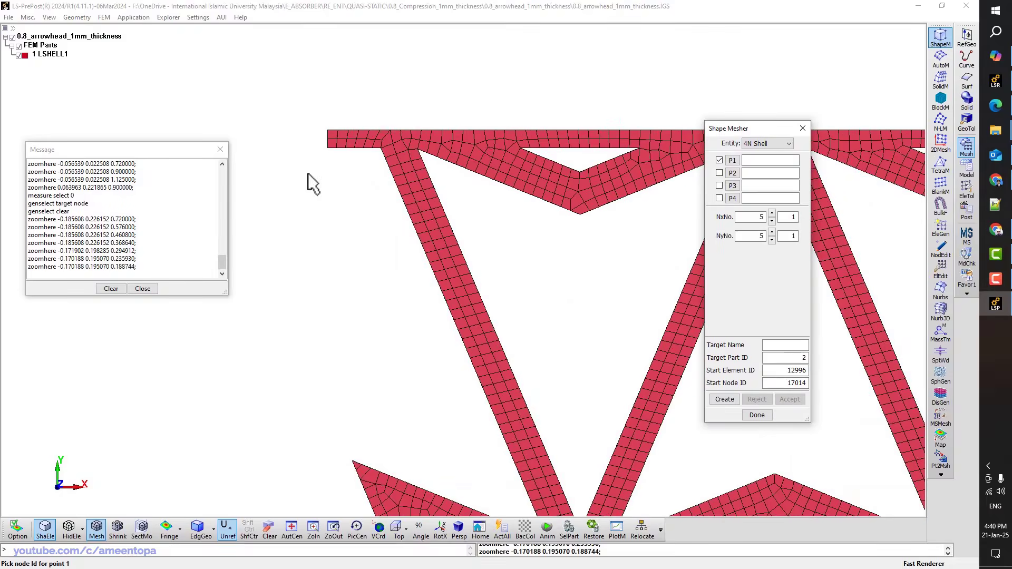
left_click(349, 125)
key("ctrl+a")
right_click_drag(579, 92, 485, 288, "ctrl")
scroll(573, 228, "up", 9)
Pick corner nodes 618, 419 and 417 along the top edge and create the preview strip
left_click(659, 162)
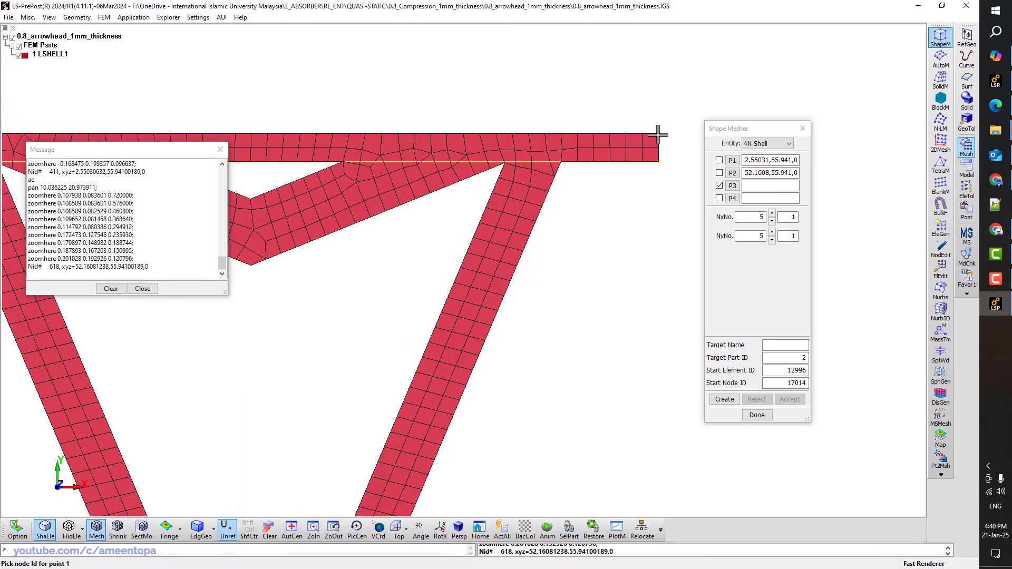
left_click(659, 138)
key("ctrl+a")
middle_click_drag(663, 147, 570, 260, "ctrl")
scroll(366, 199, "up", 4)
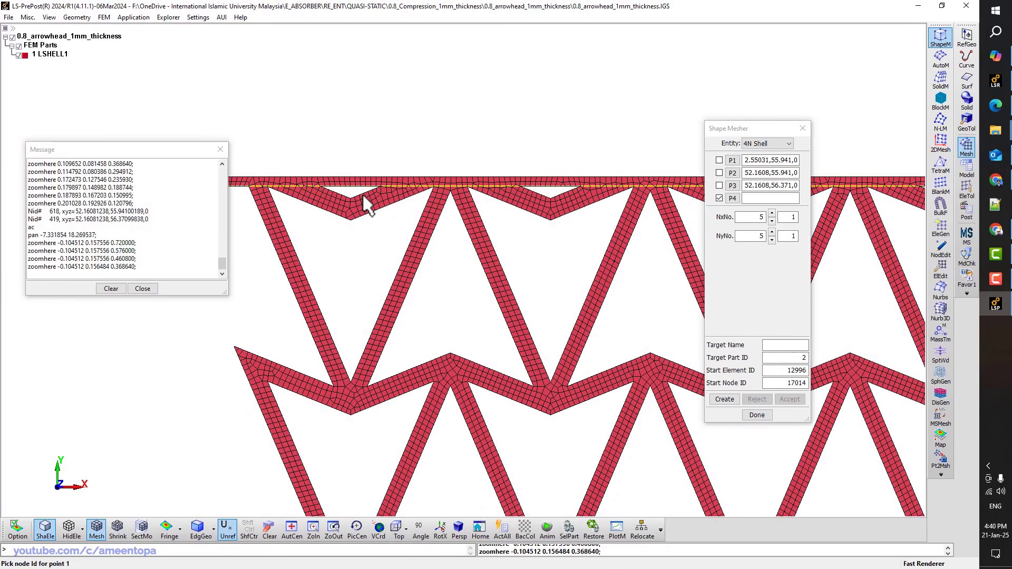
scroll(315, 180, "up", 1)
right_click_drag(316, 181, 555, 188, "ctrl")
scroll(468, 175, "up", 4)
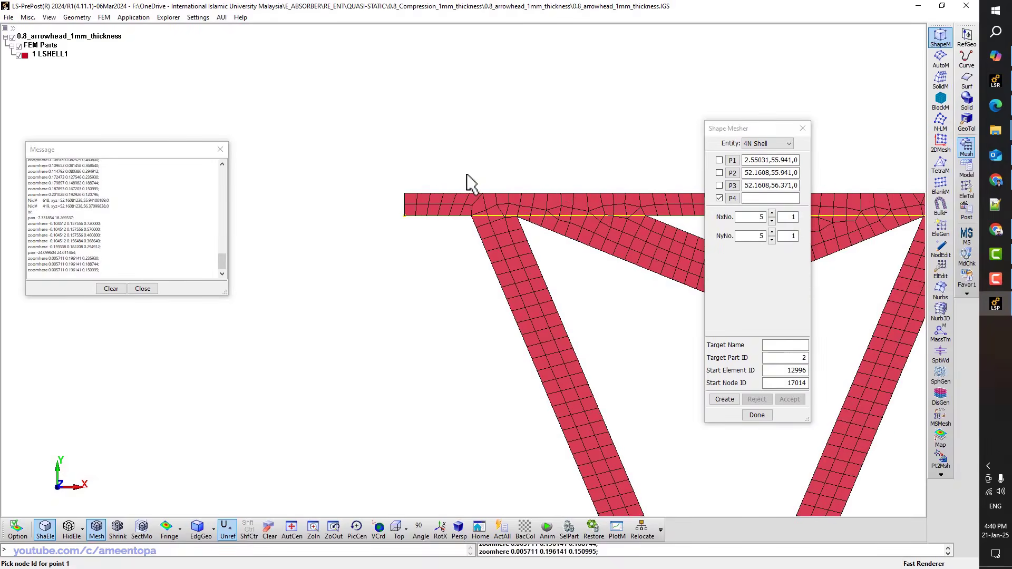
left_click(402, 198)
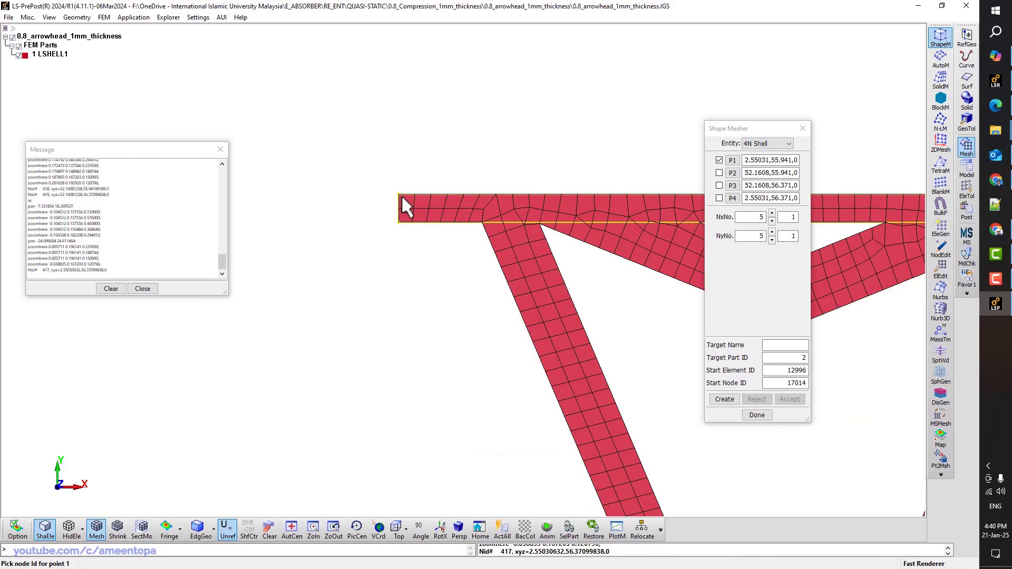
left_click(725, 400)
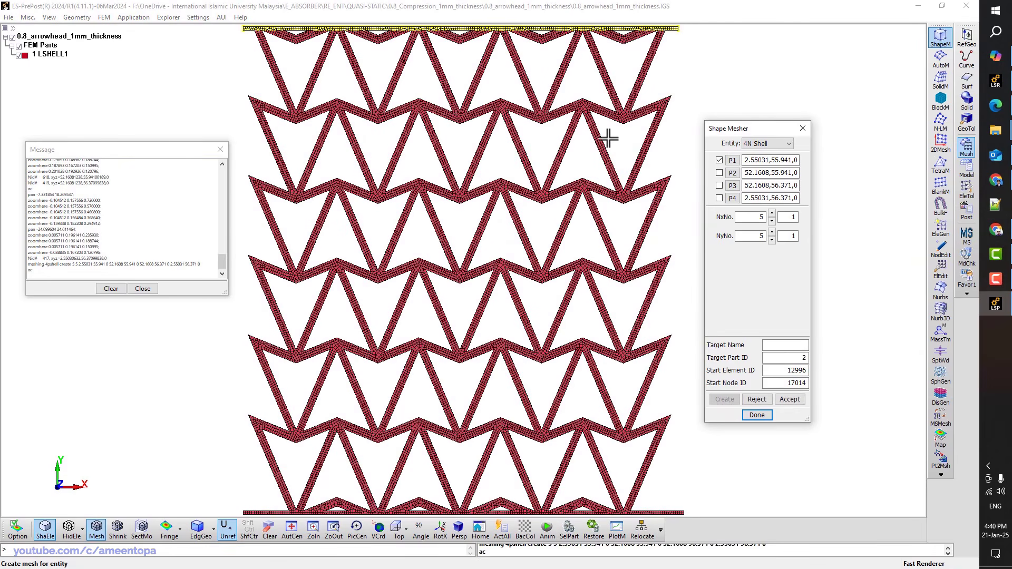
Hide LSHELL1, set the strip to 120 by 2 elements, and accept it as shell_4p
left_click(21, 56)
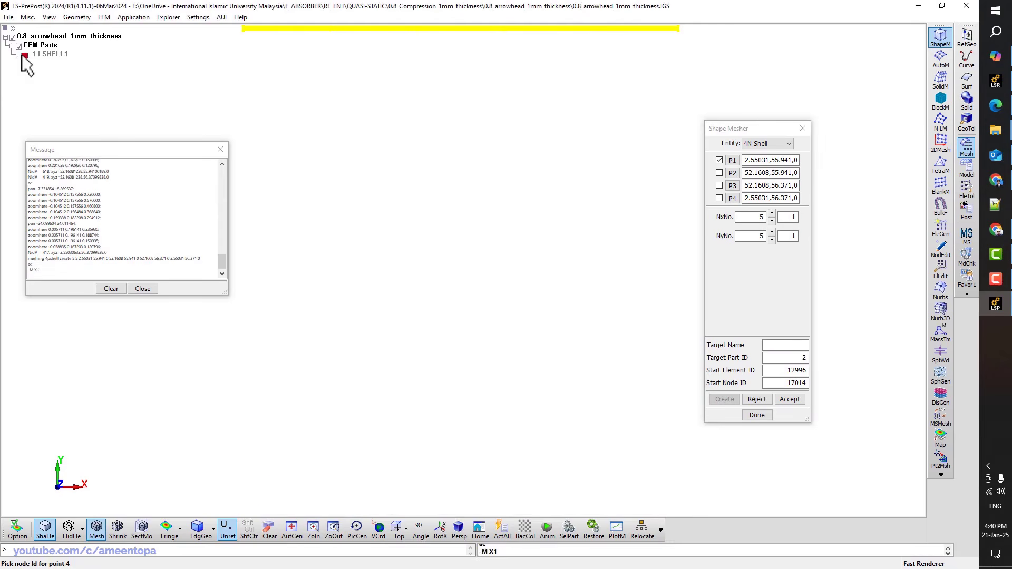
middle_click_drag(301, 79, 474, 264)
scroll(404, 213, "up", 9)
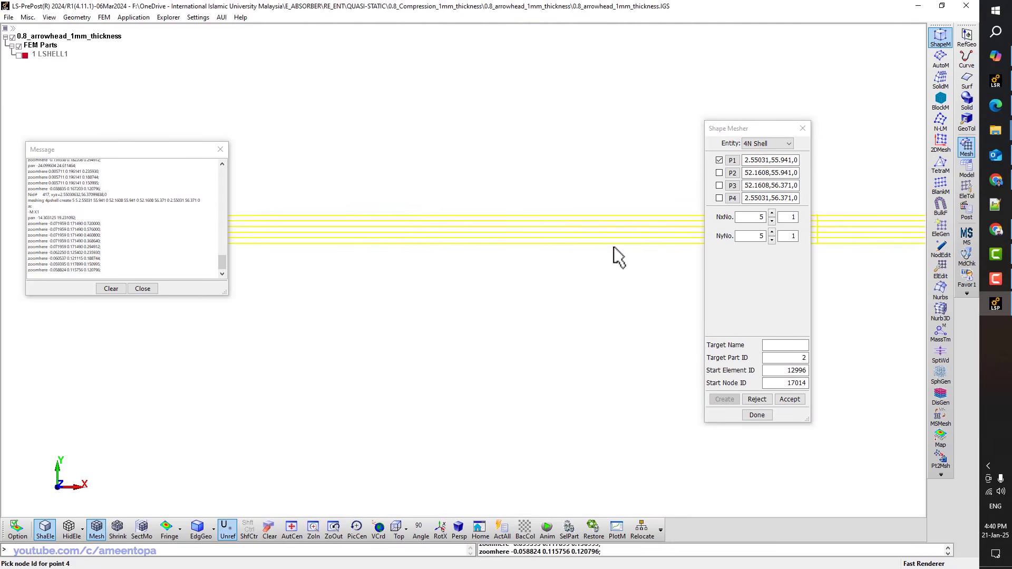
left_click(773, 240)
left_click(773, 240)
left_click(773, 239)
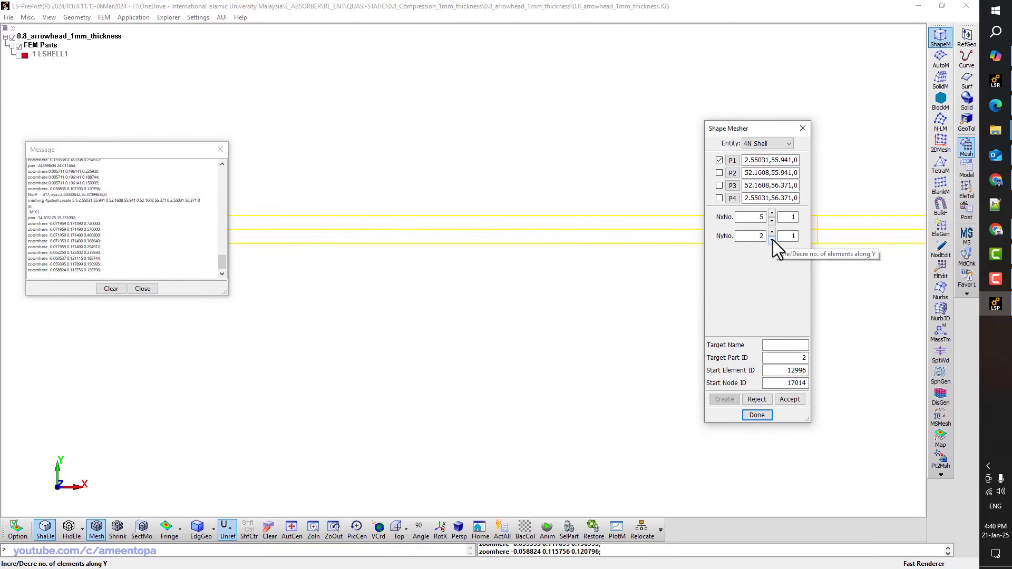
double_click(761, 216)
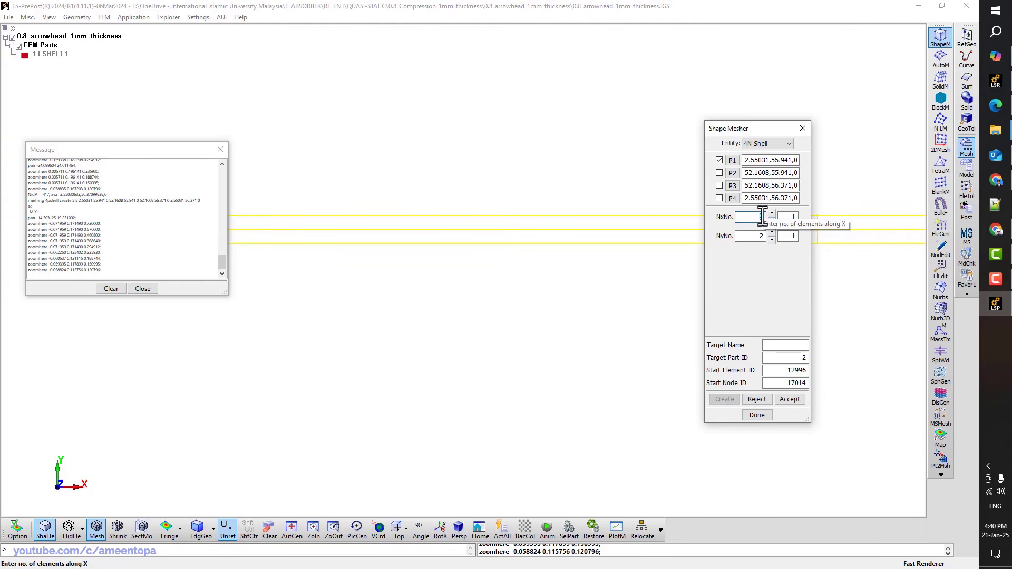
type("50")
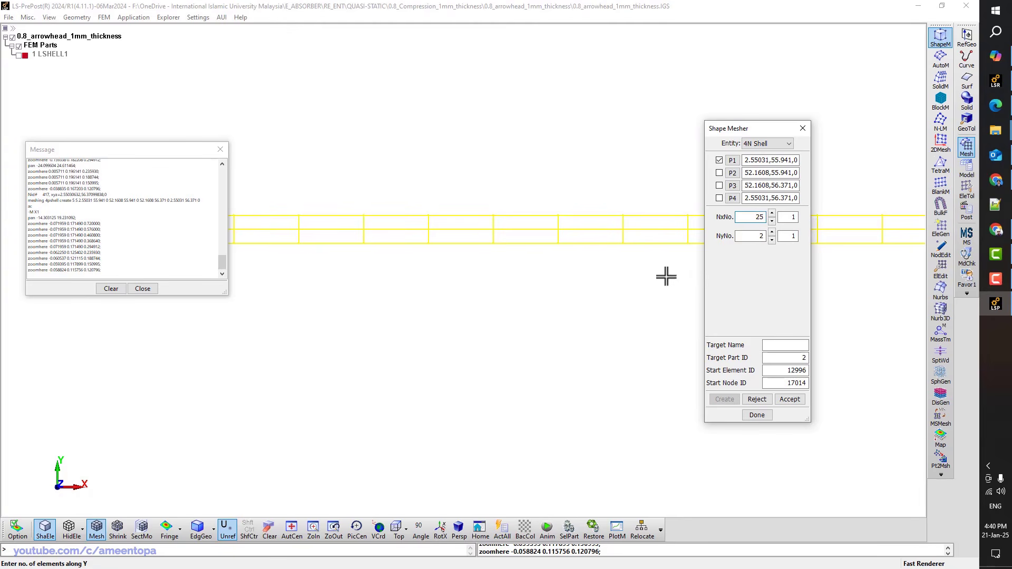
type("00")
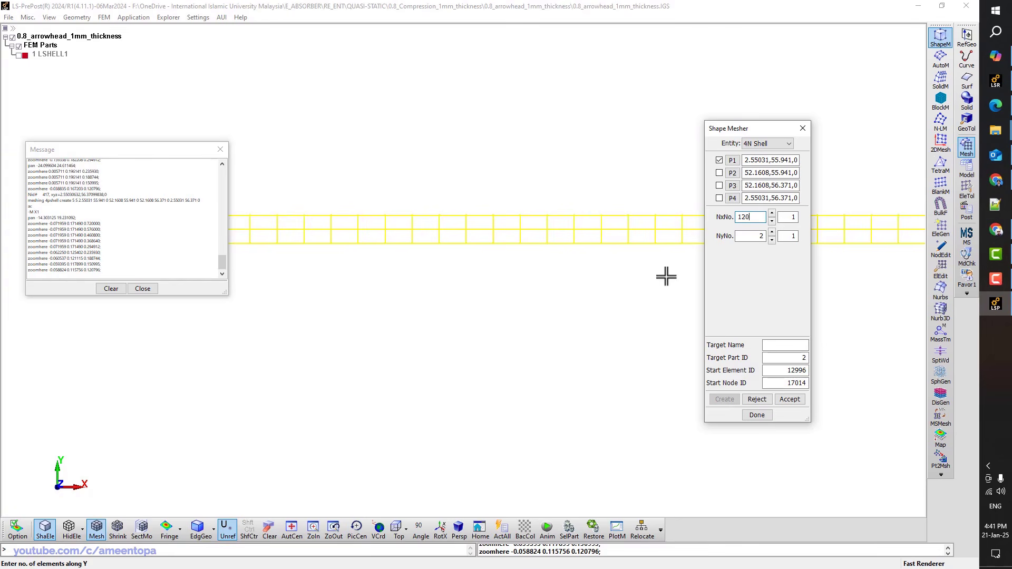
left_click(786, 399)
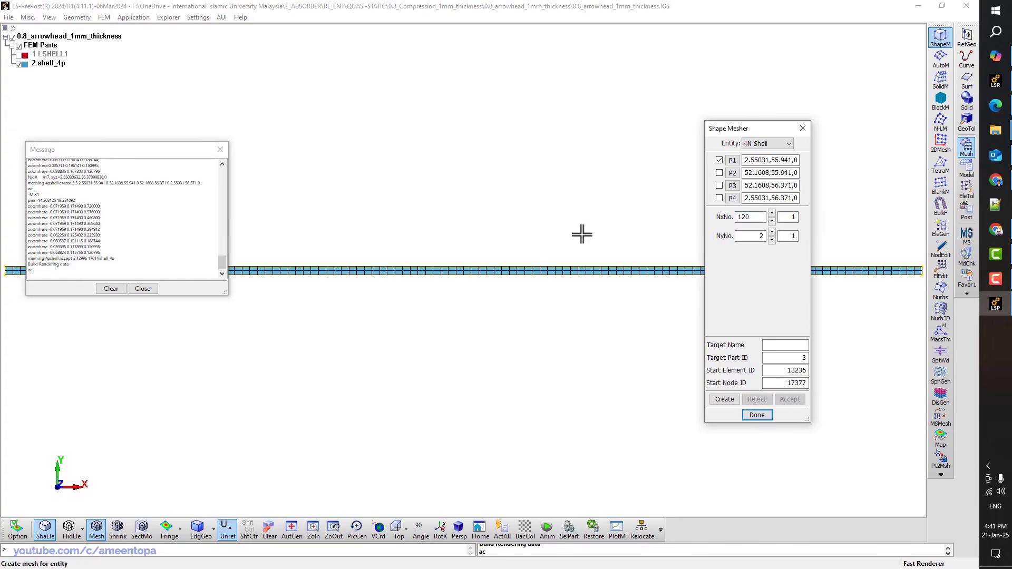
Measure the 0.43 distance between strip nodes 17020 and 17022
scroll(579, 227, "down", 3)
middle_click_drag(316, 201, 366, 206, "shift")
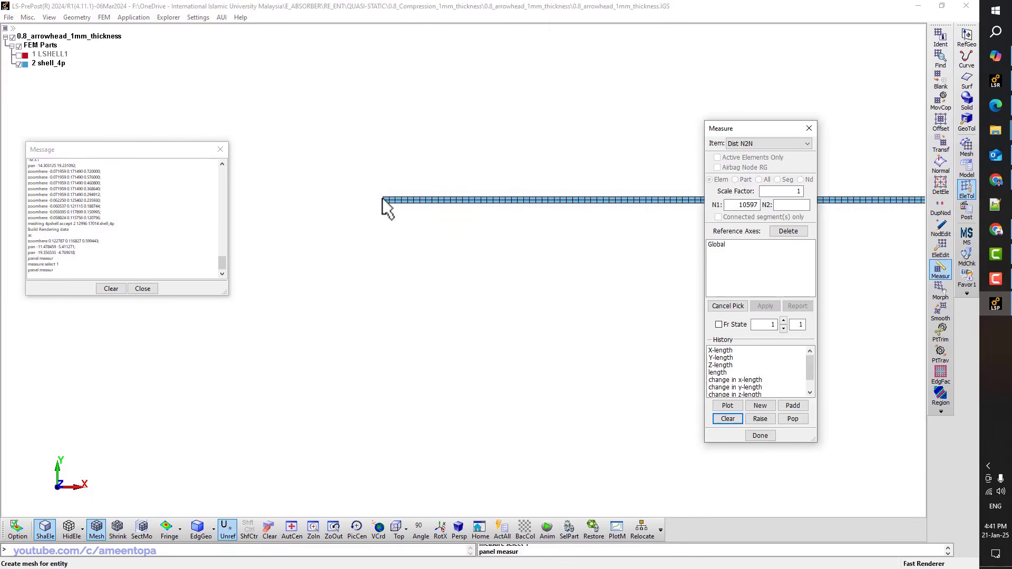
scroll(393, 200, "up", 5)
left_click(400, 209)
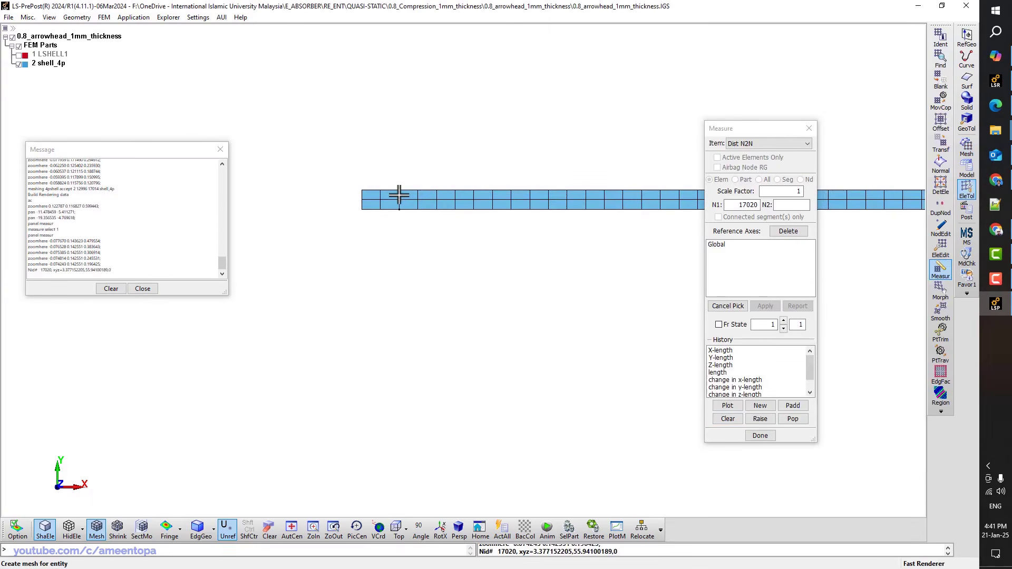
left_click(399, 192)
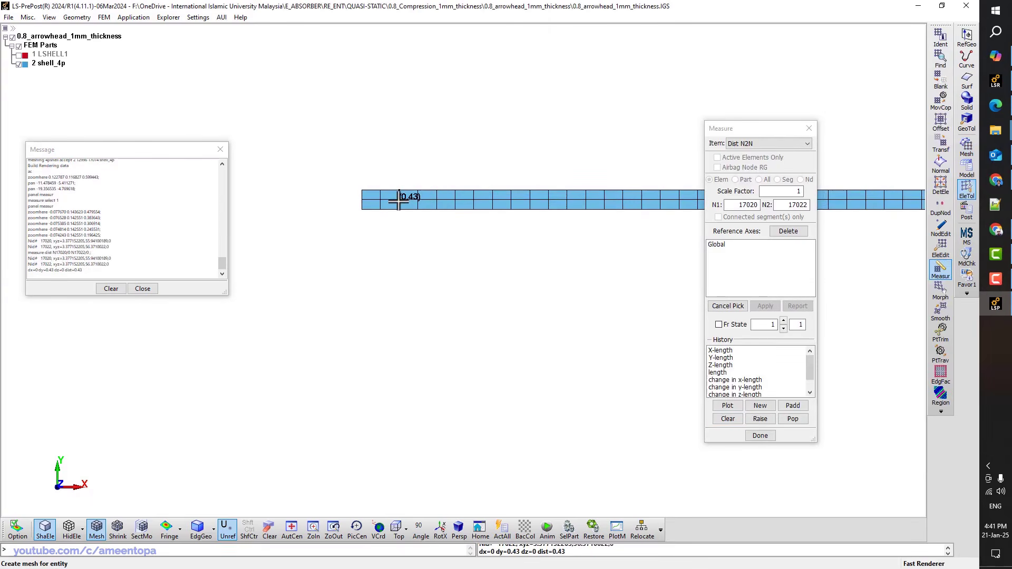
left_click(939, 143)
double_click(795, 244)
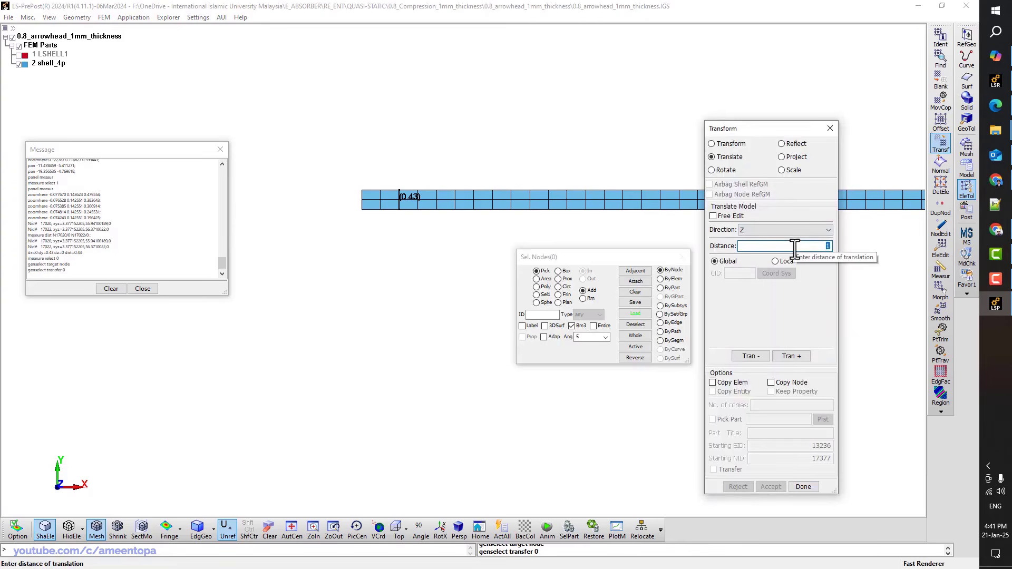
Translate part 2 shell_4p by 0.43 along Y onto the lattice's top edge
left_click(764, 230)
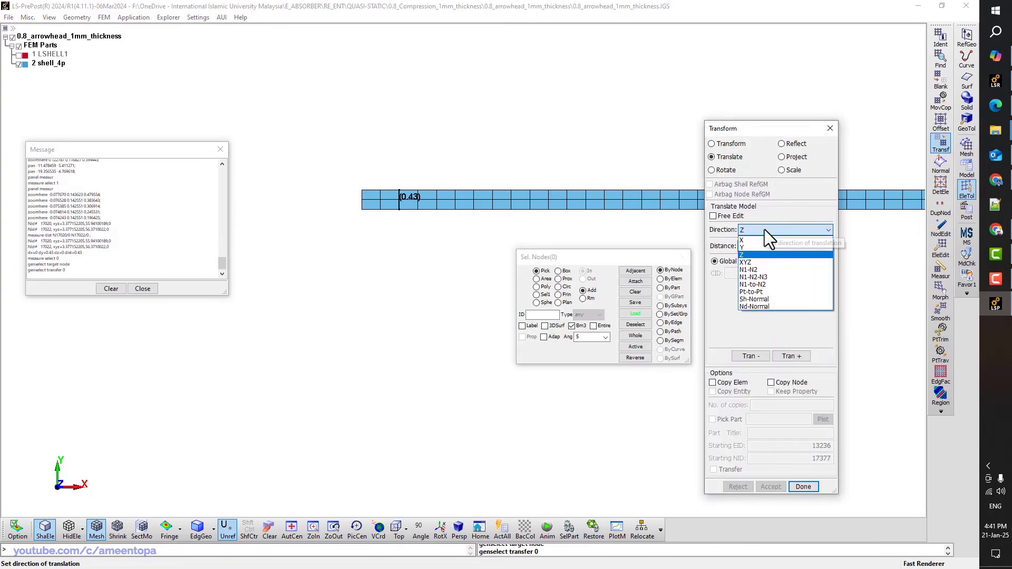
left_click(761, 254)
left_click(671, 288)
left_click(651, 211)
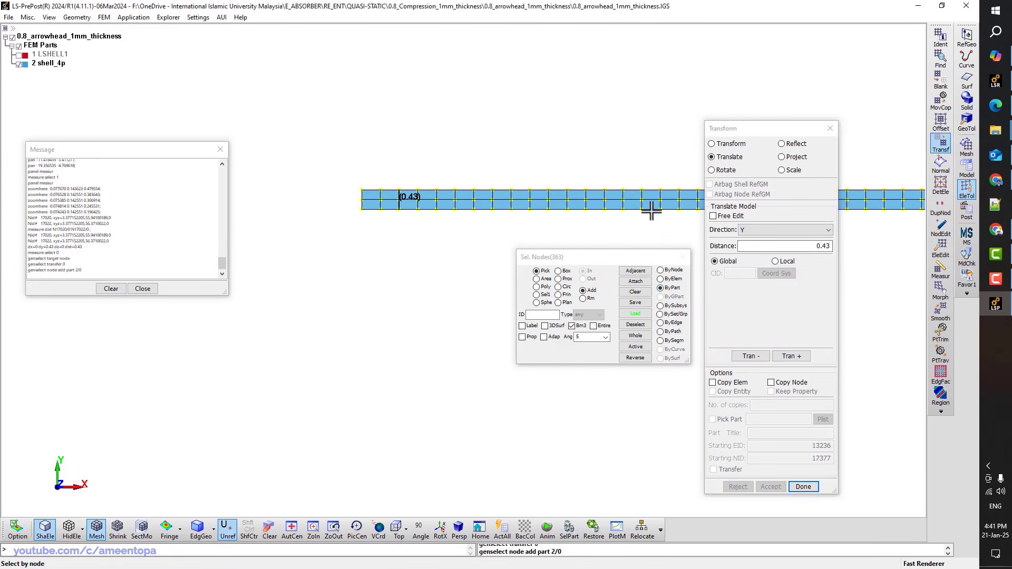
left_click(791, 356)
left_click(771, 486)
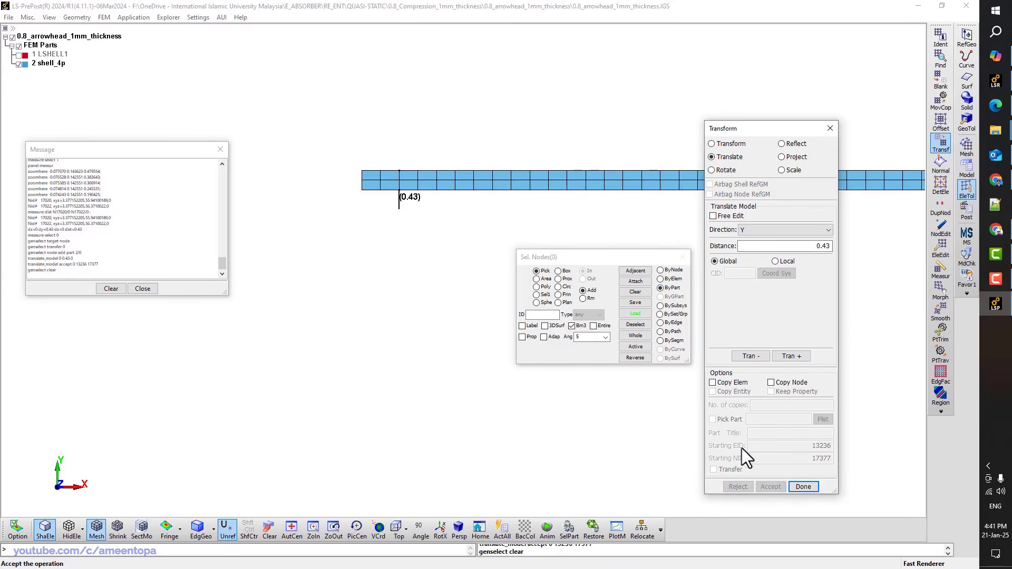
Make the LSHELL1 lattice part visible again
left_click(20, 55)
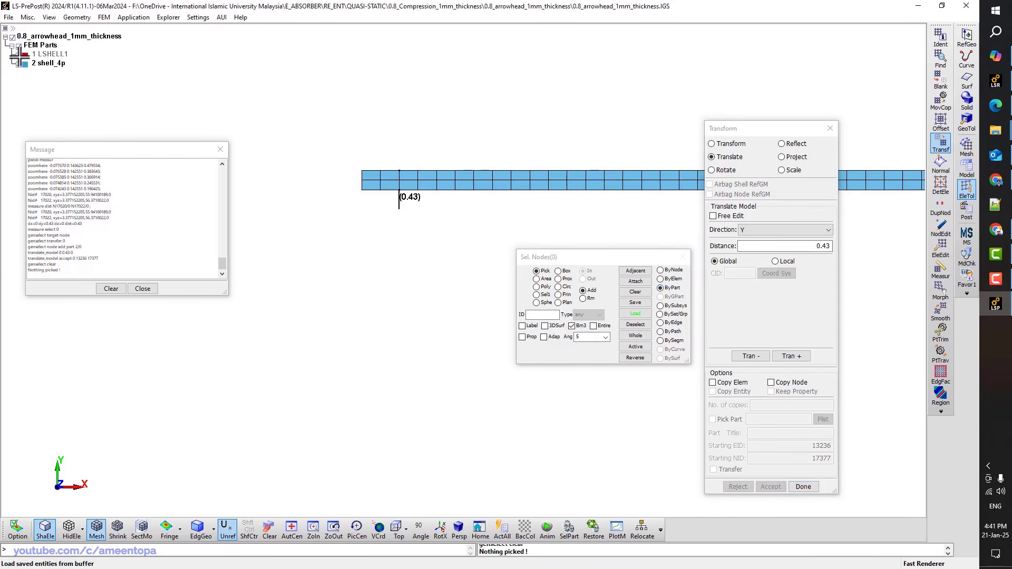
left_click(19, 55)
scroll(338, 158, "down", 4)
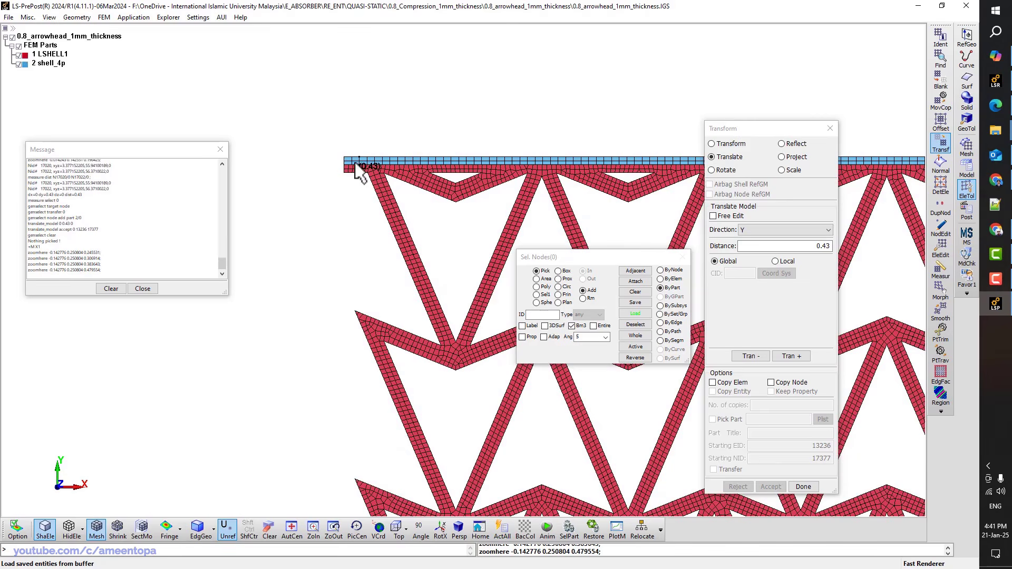
scroll(357, 162, "up", 6)
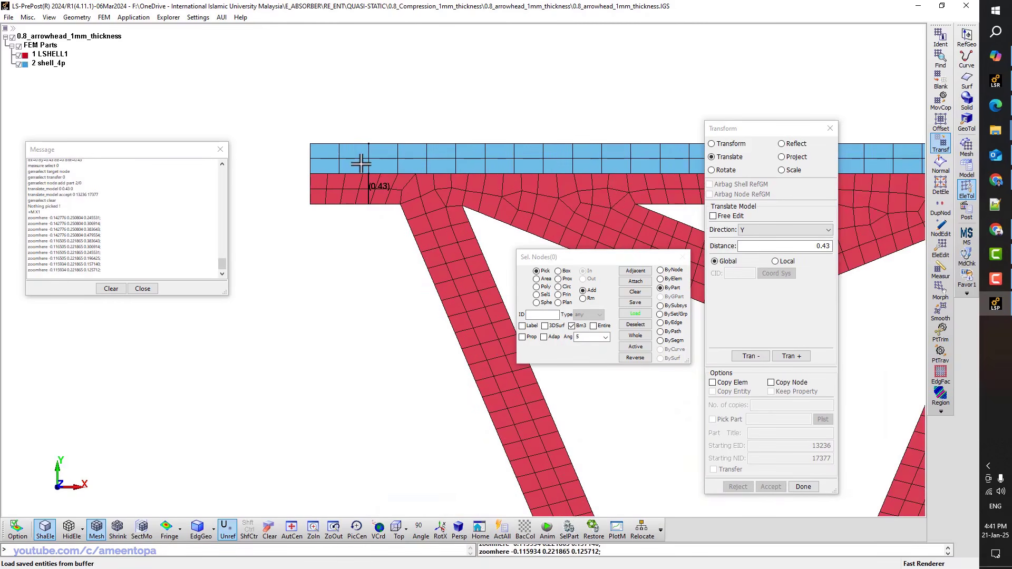
Measure the distance from top-plate node 17016 down to lattice bottom node 1
key("m")
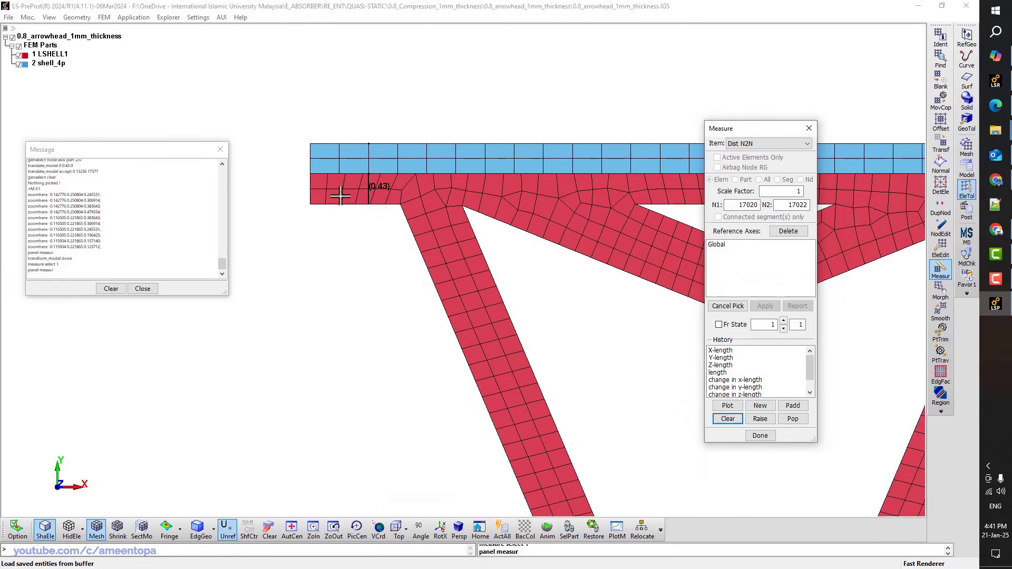
left_click(319, 178)
scroll(352, 163, "down", 12)
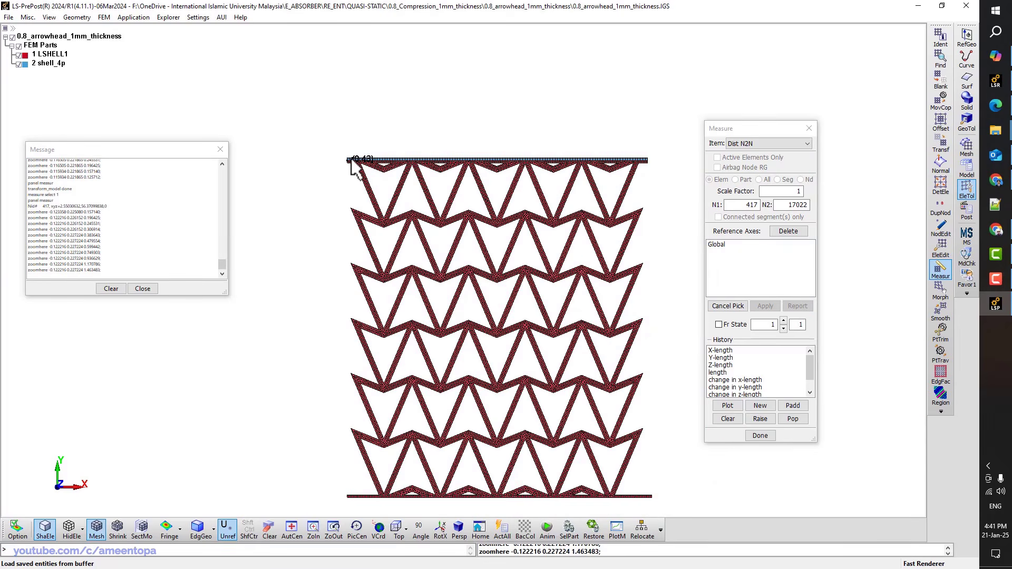
scroll(353, 168, "up", 9)
left_click(343, 158)
scroll(333, 158, "up", 4)
left_click(327, 133)
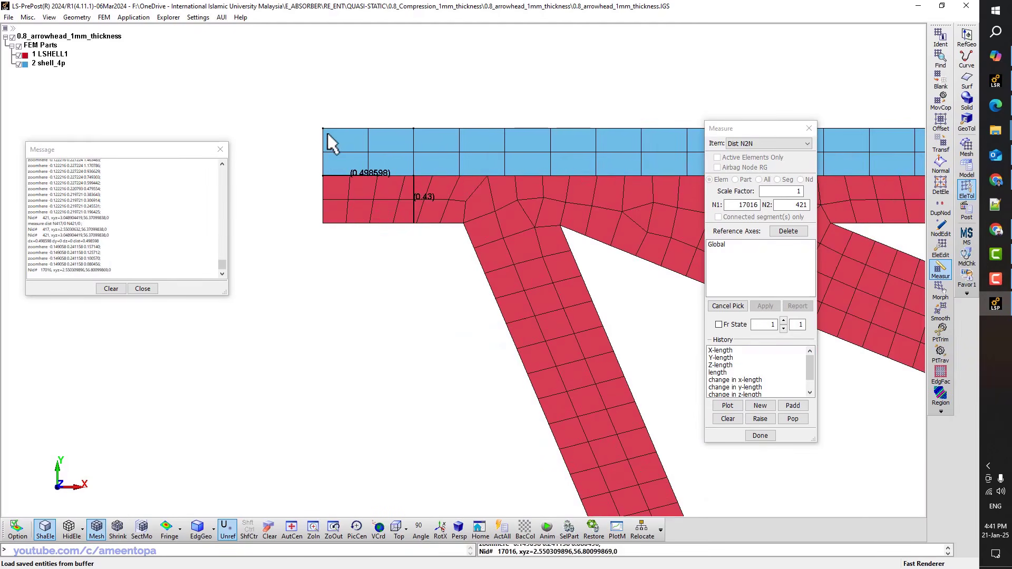
scroll(328, 133, "down", 12)
scroll(337, 298, "up", 10)
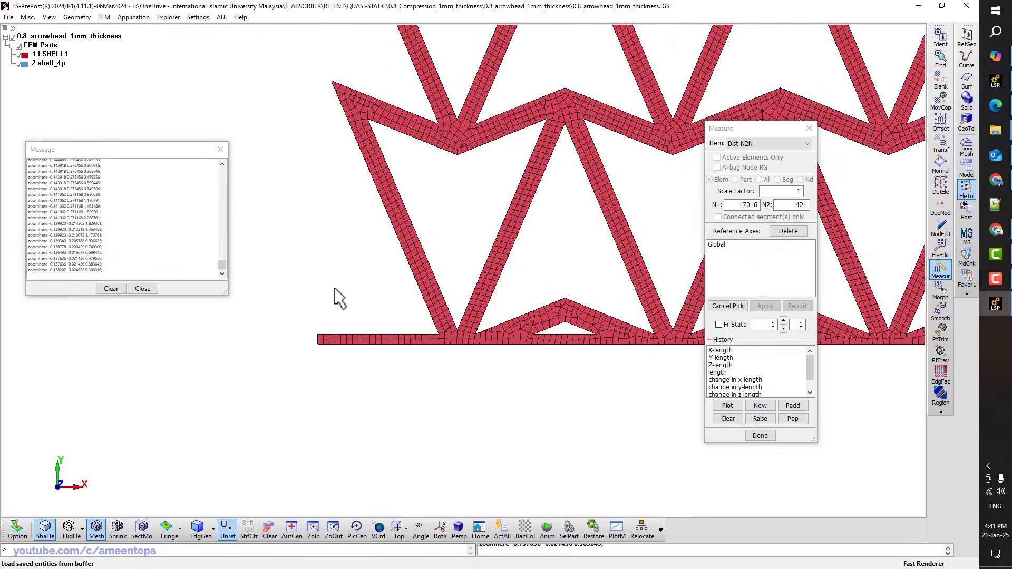
scroll(330, 337, "up", 5)
left_click(306, 417)
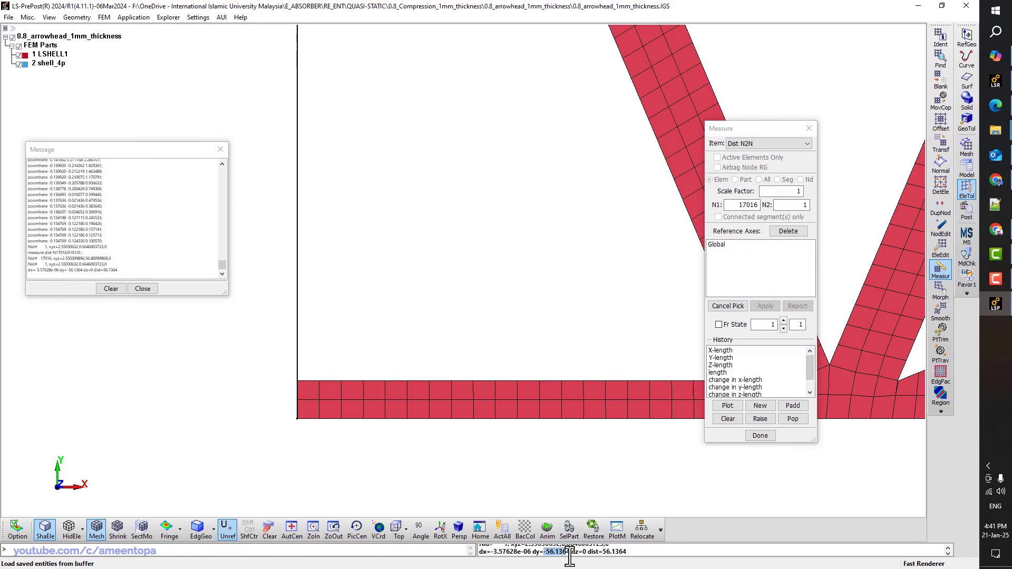
Copy the measured dy value -56.1364 from the message log
left_click(107, 240)
scroll(103, 239, "up", 8, "ctrl")
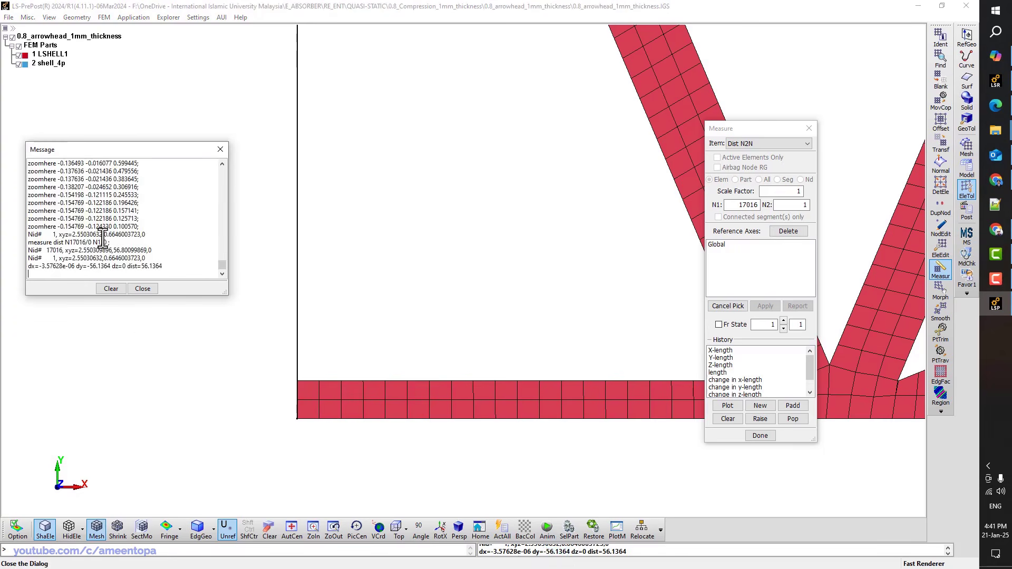
scroll(119, 260, "down", 1, "ctrl")
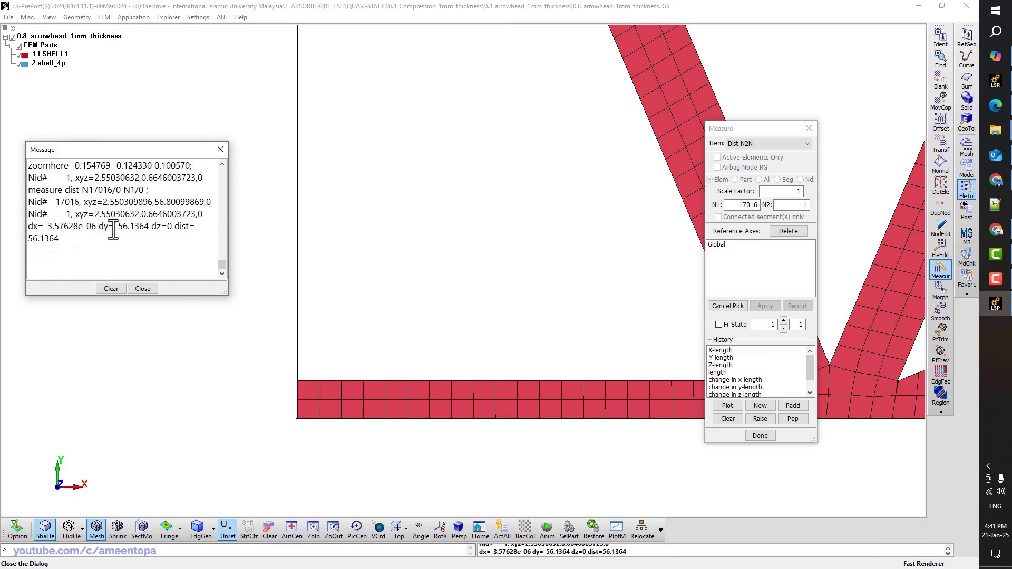
left_click_drag(115, 230, 145, 229)
left_click(474, 233)
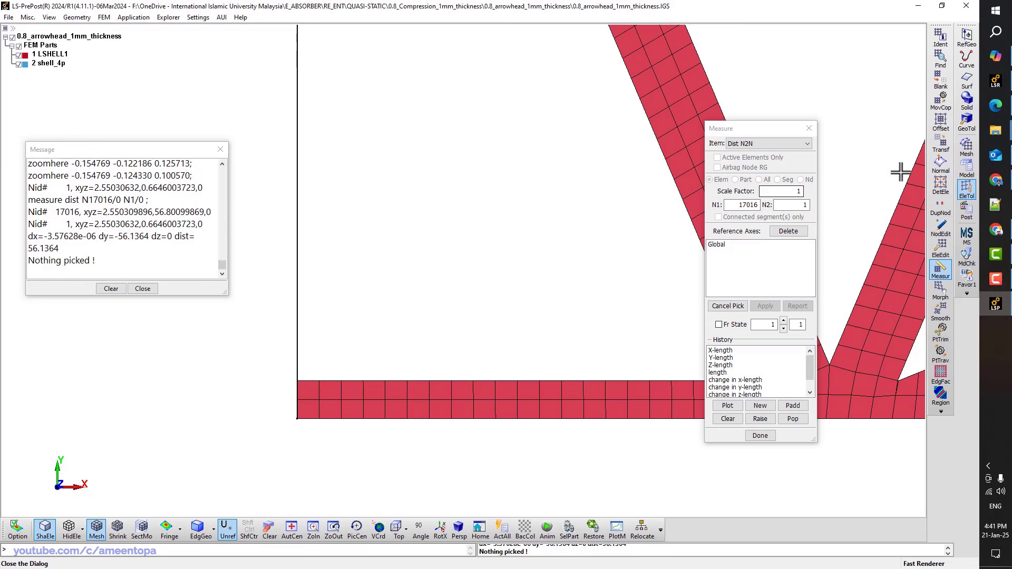
left_click(941, 148)
key("ctrl+a")
Copy part 2 by -56.1364 along Y as a bottom plate, then hide LSHELL1
double_click(761, 246)
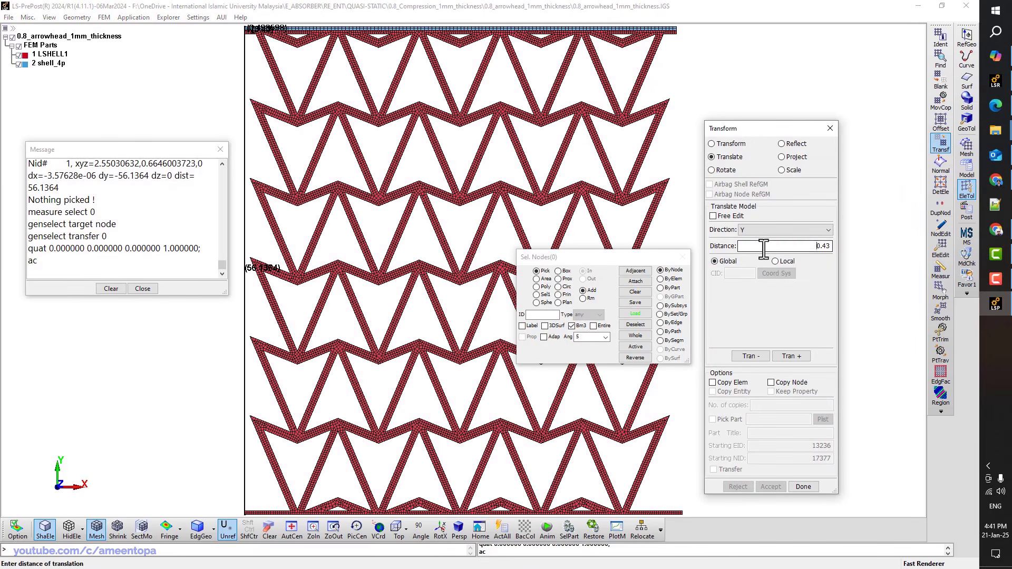
type("-56.1364")
left_click(661, 288)
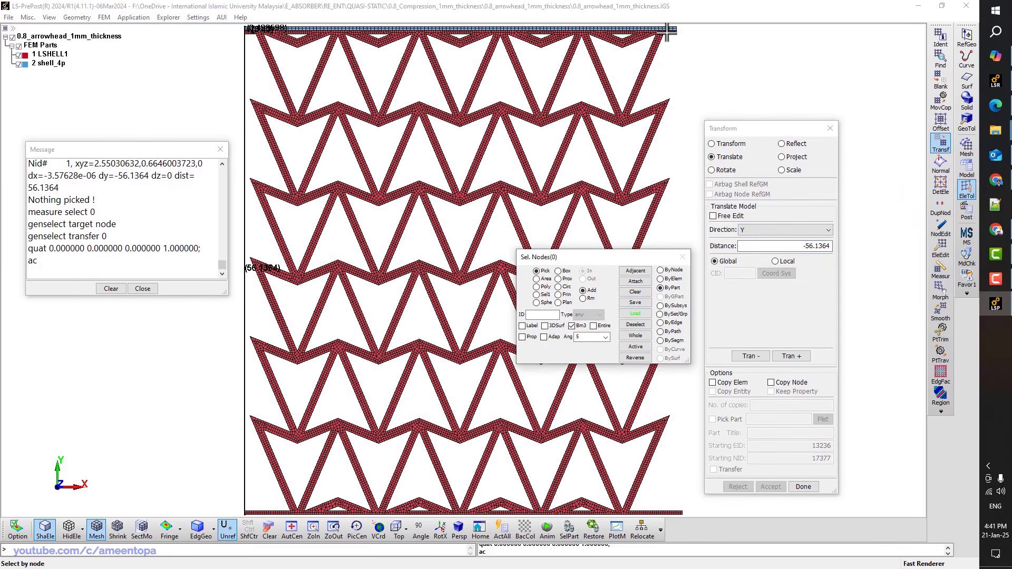
scroll(663, 33, "up", 5)
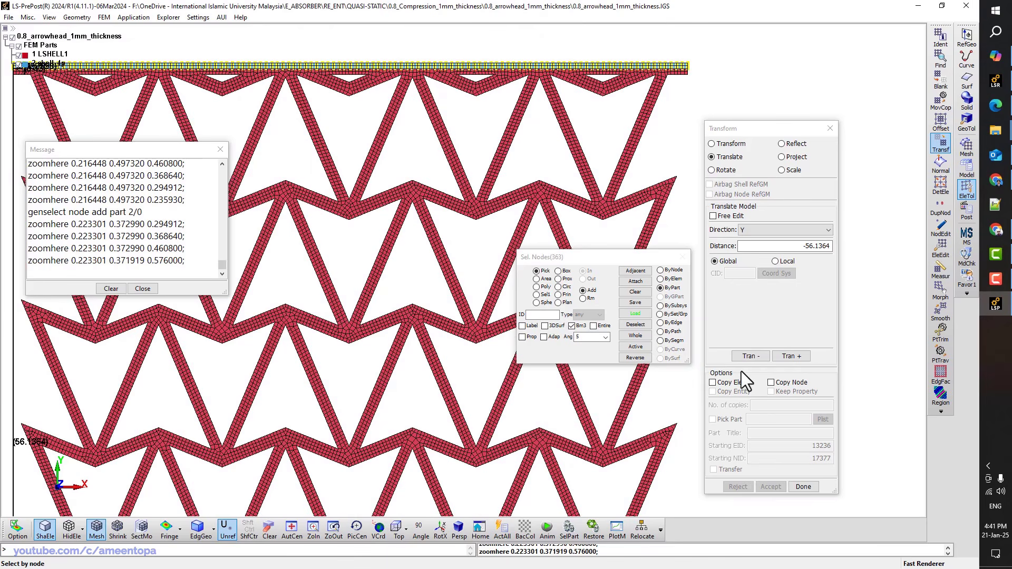
left_click(729, 382)
right_click_drag(691, 206, 692, 124, "ctrl")
scroll(692, 125, "down", 3)
left_click(754, 355)
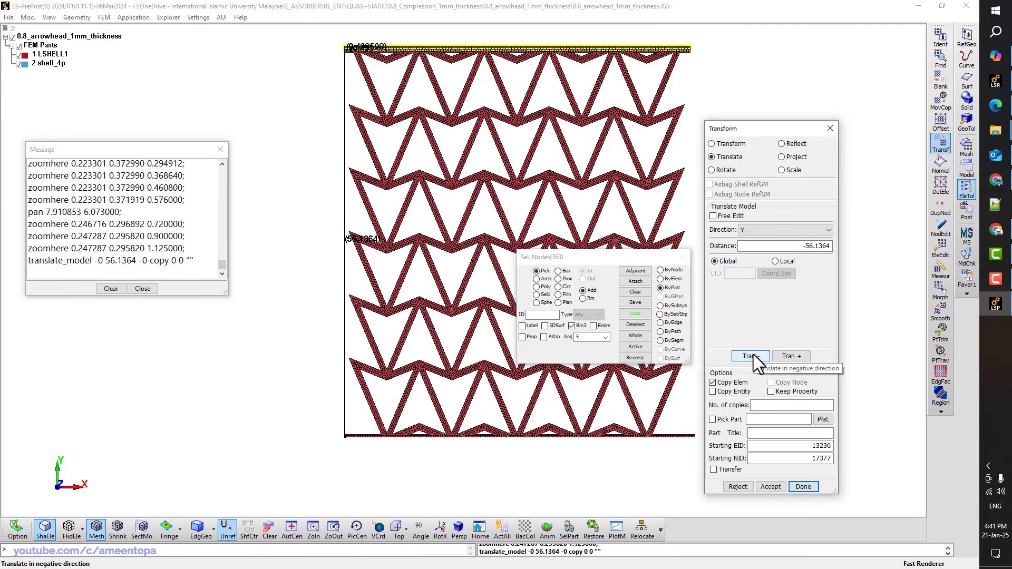
right_click_drag(482, 433, 489, 428, "ctrl")
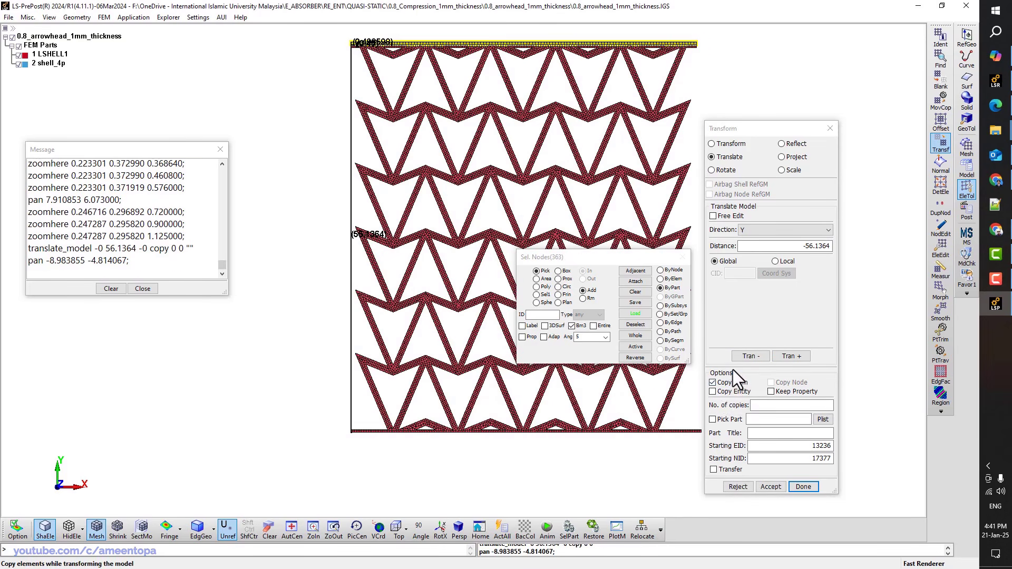
left_click(734, 484)
left_click(789, 357)
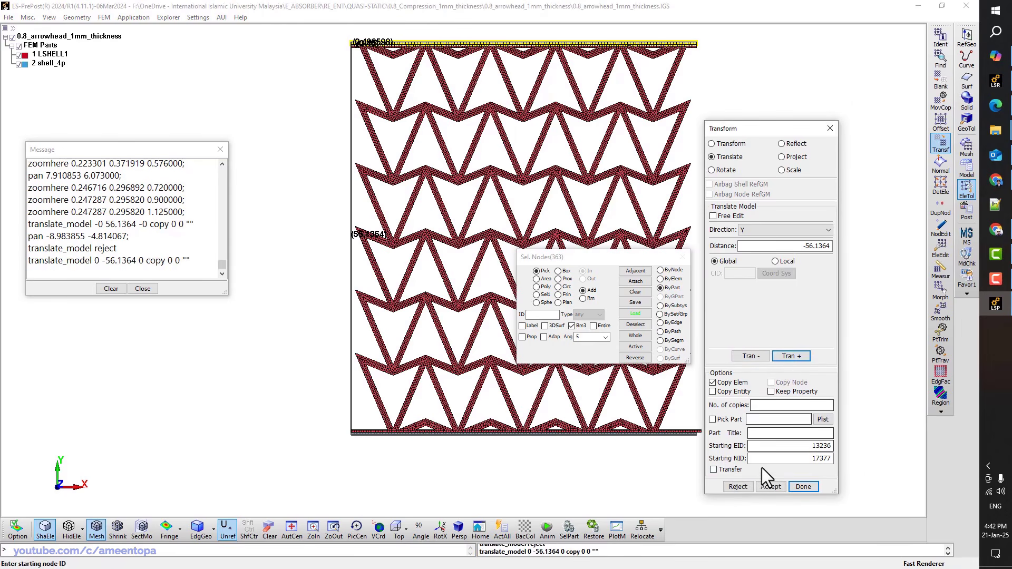
left_click(768, 487)
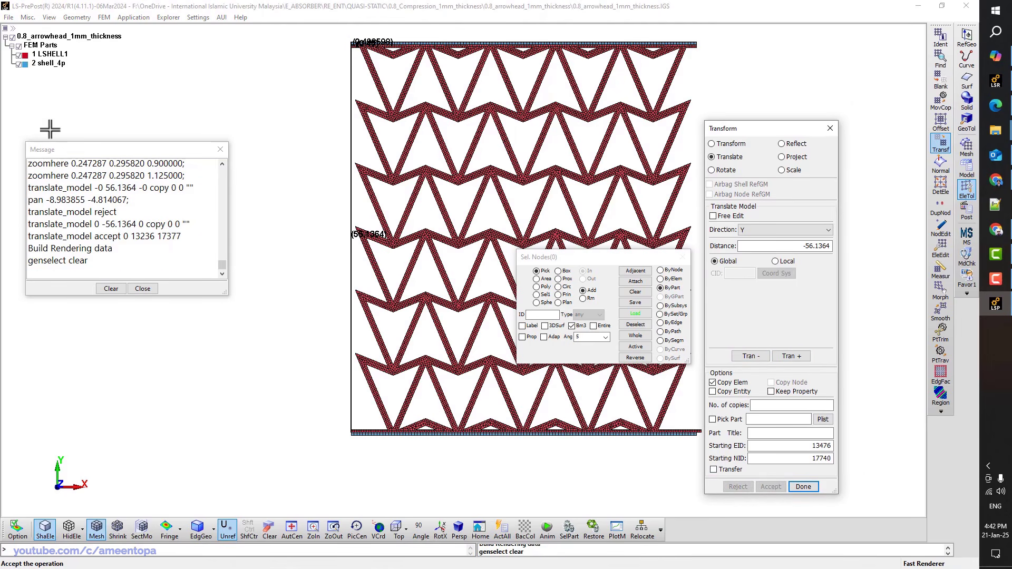
left_click(19, 54)
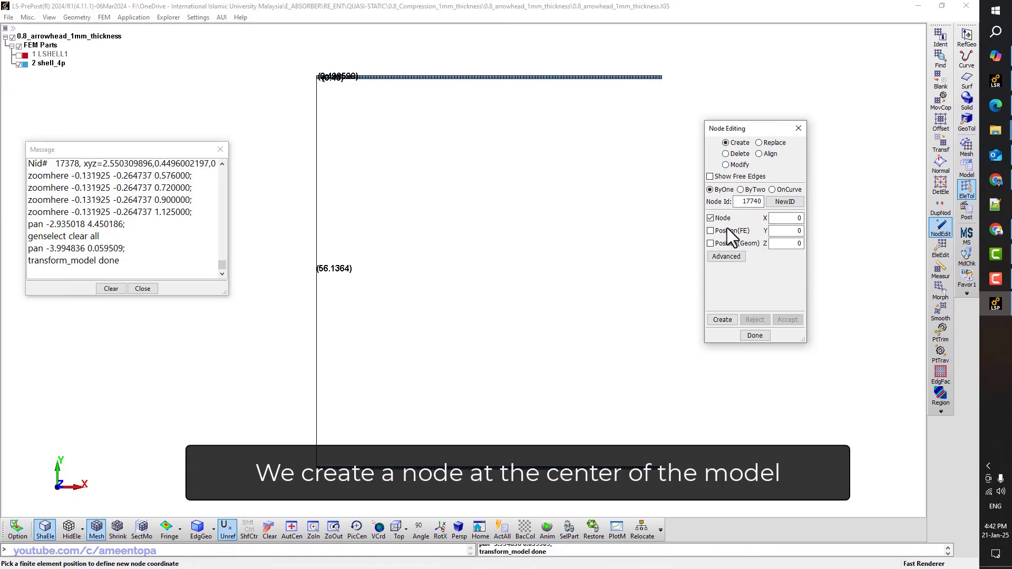
Create node 17740 at the average centre of part 2's plates (27.3556, 28.5176, 0)
left_click(727, 256)
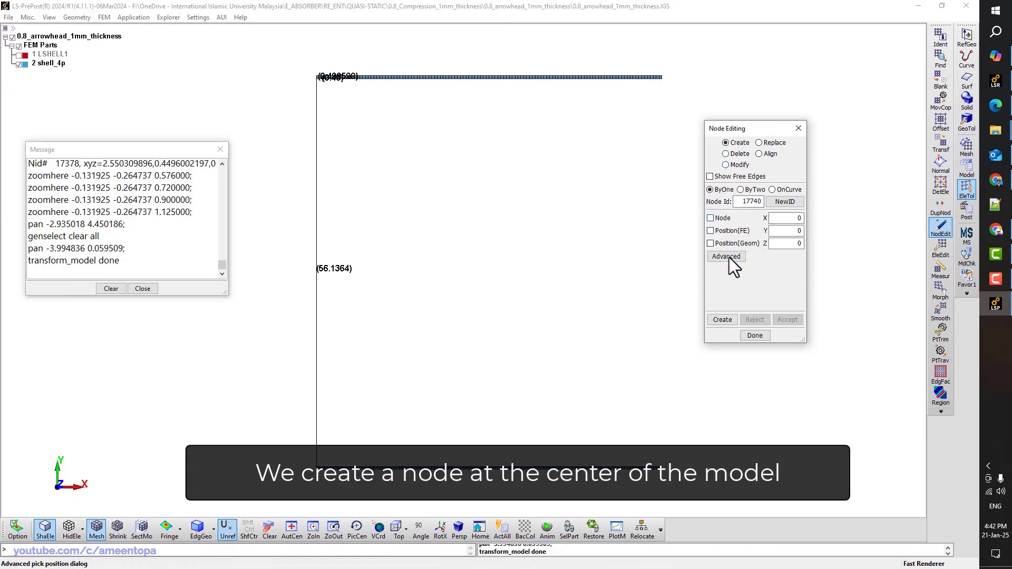
left_click(829, 431)
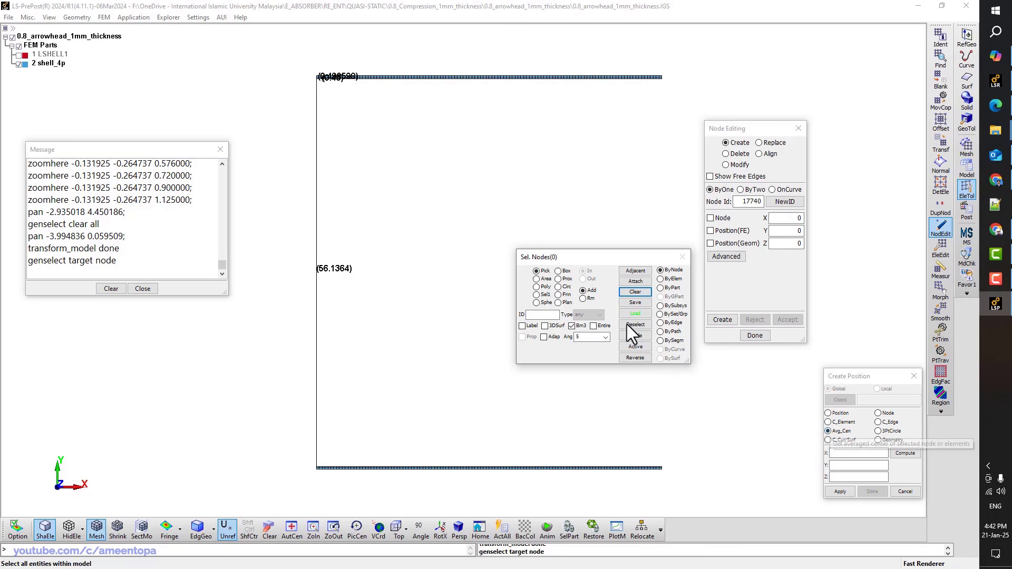
left_click(660, 288)
left_click(624, 78)
left_click(905, 453)
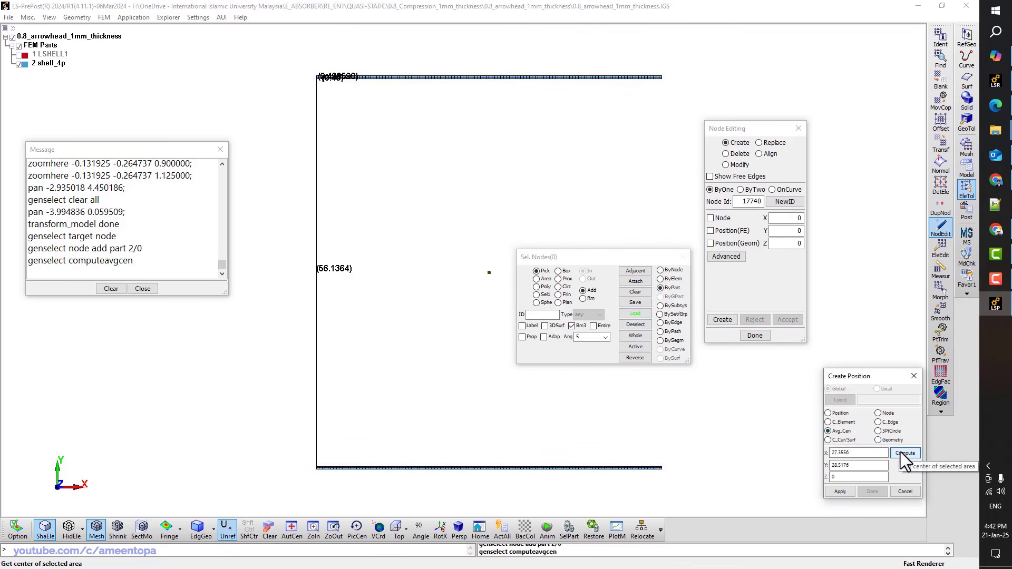
left_click(842, 491)
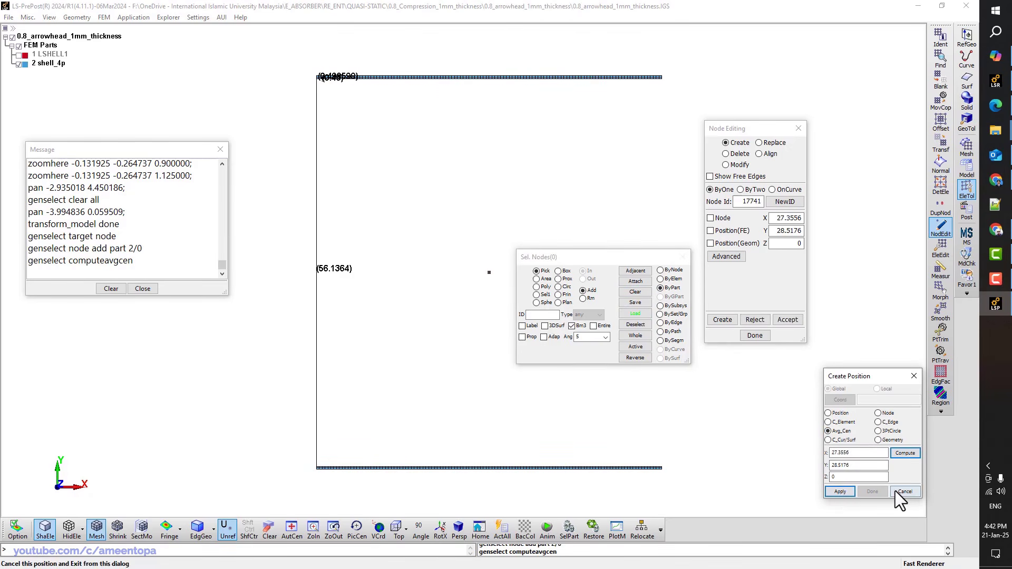
left_click(788, 320)
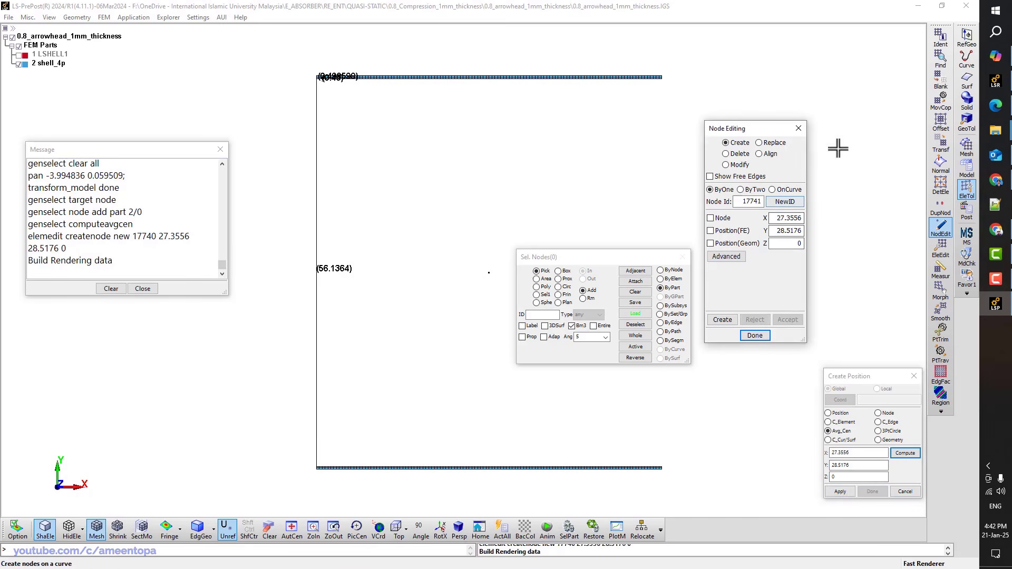
left_click(941, 142)
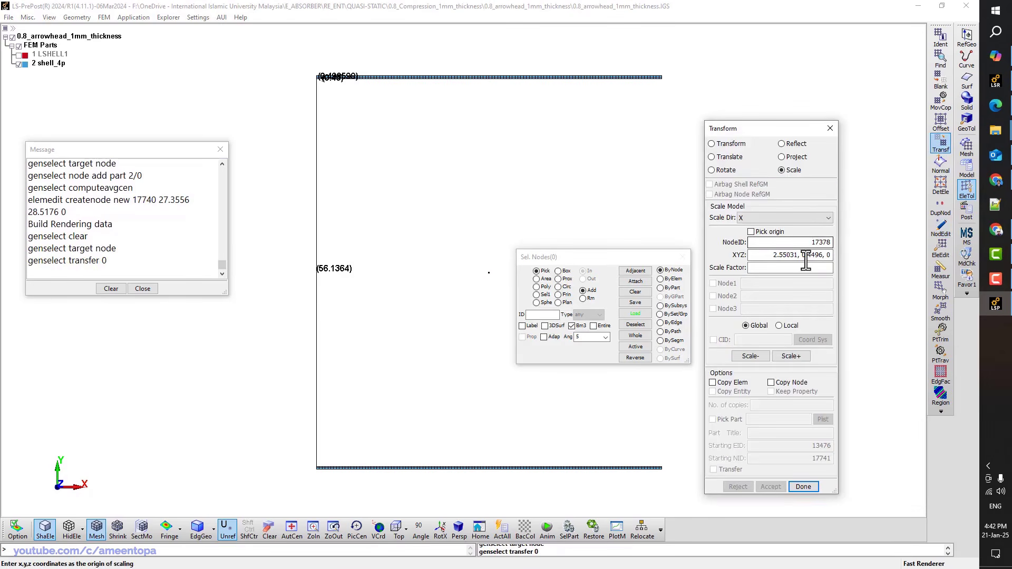
Set up X-direction scaling about origin node 17740 with both plates of part 2 selected
left_click(761, 216)
left_click(760, 216)
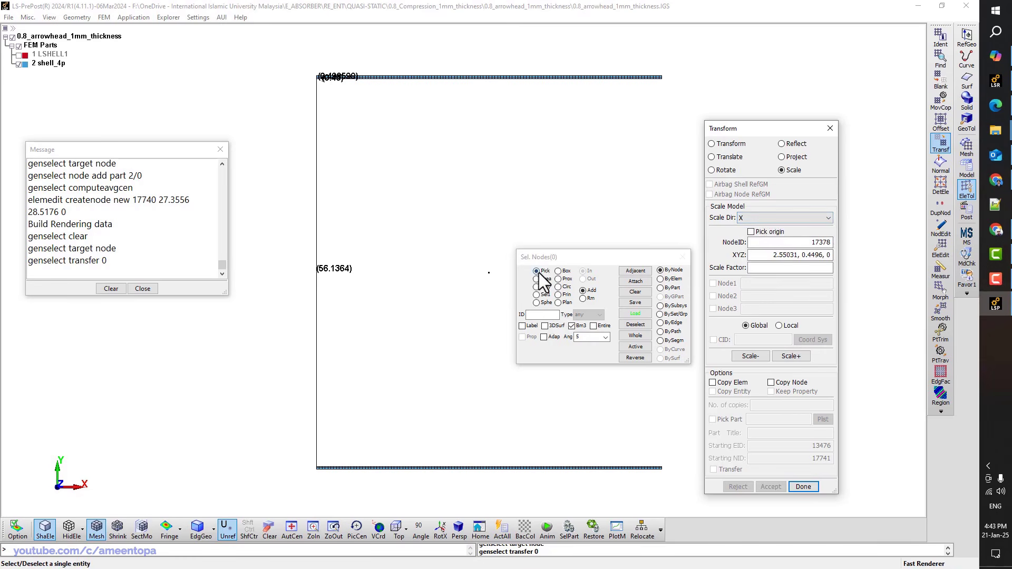
left_click(751, 232)
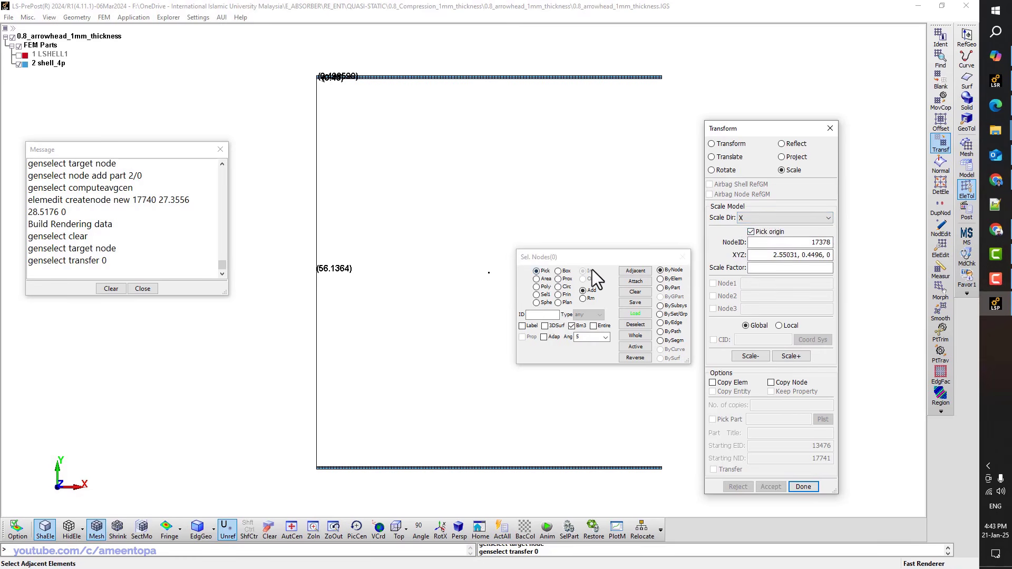
left_click(490, 273)
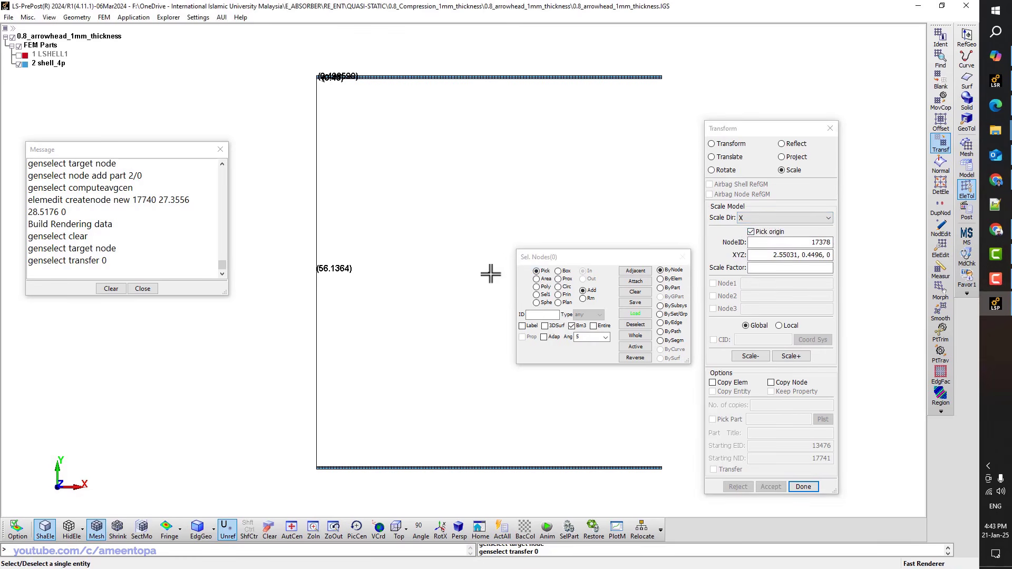
left_click(660, 287)
left_click(594, 77)
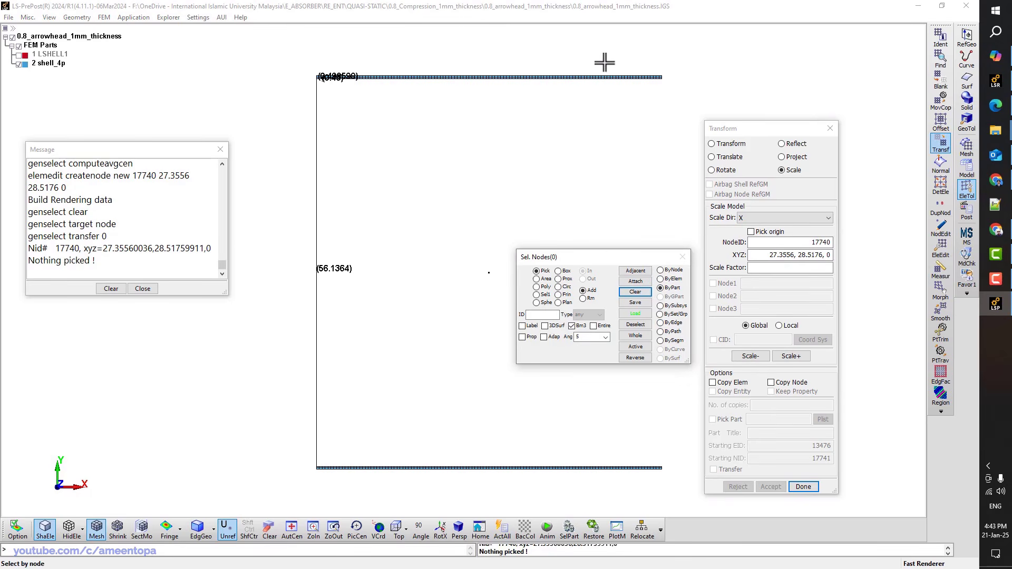
left_click(603, 78)
Try scale factors 2 and 1.5 on the plates, undoing each
left_click(789, 268)
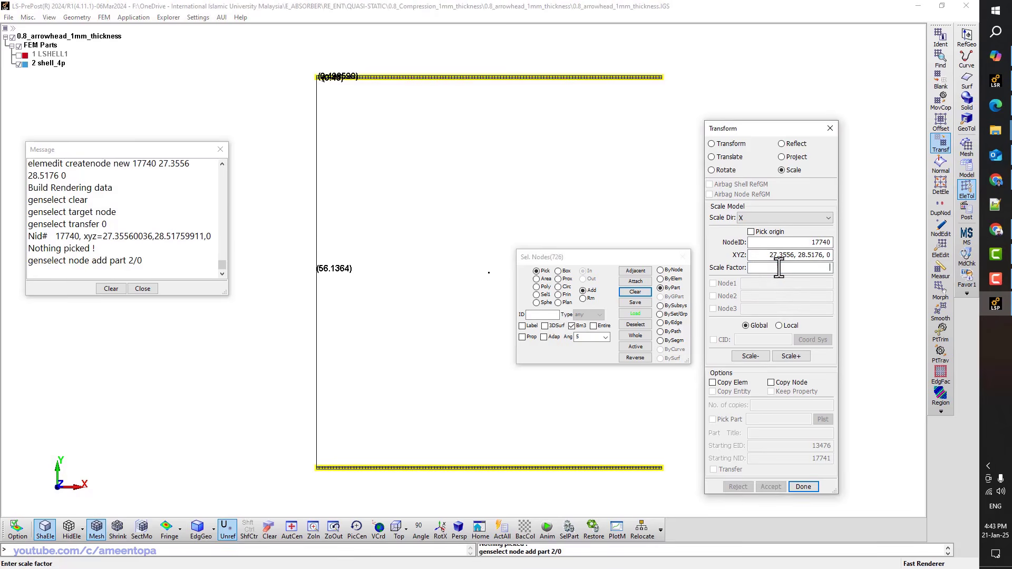
type("2")
left_click(791, 356)
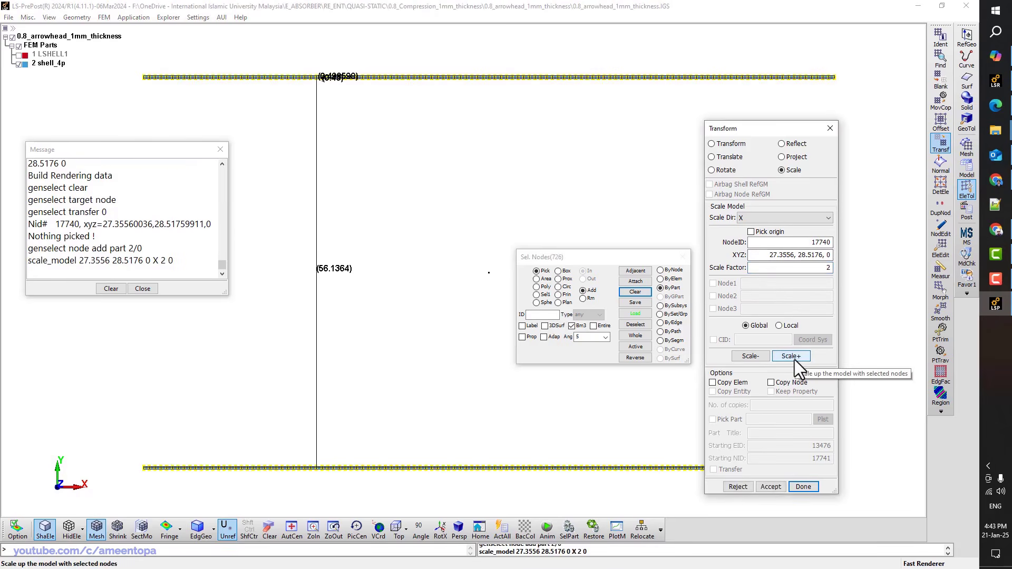
left_click(746, 486)
double_click(821, 268)
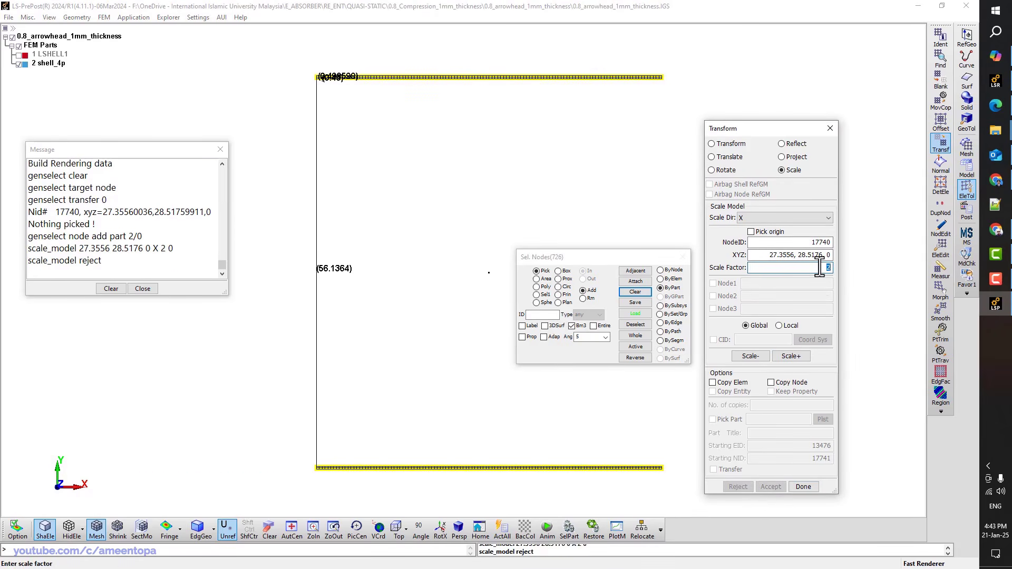
type("1.5")
left_click(791, 357)
left_click(19, 55)
left_click(738, 487)
Apply and keep a 1.25 scale factor along X on the plates
type("1.25")
left_click(796, 354)
left_click(771, 487)
double_click(638, 292)
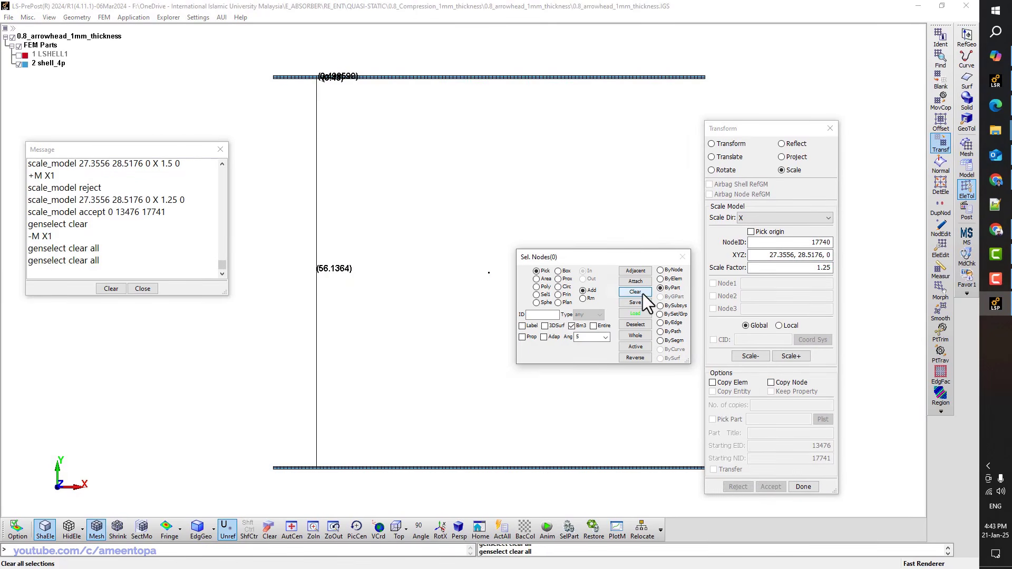
left_click(941, 270)
Move the bottom plate's elements into new part 3 named 'Bottom Plate'
left_click(942, 103)
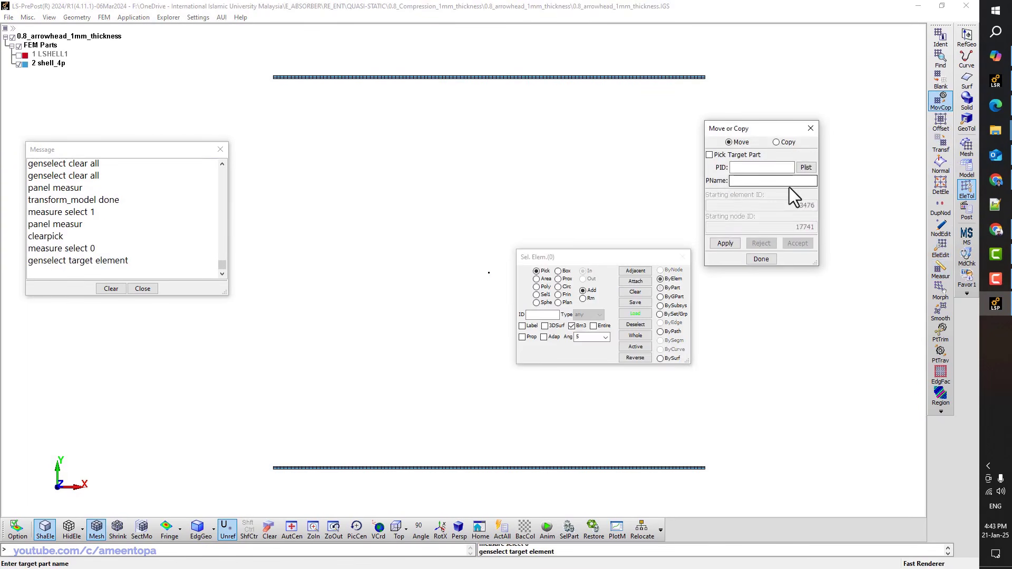
left_click(804, 167)
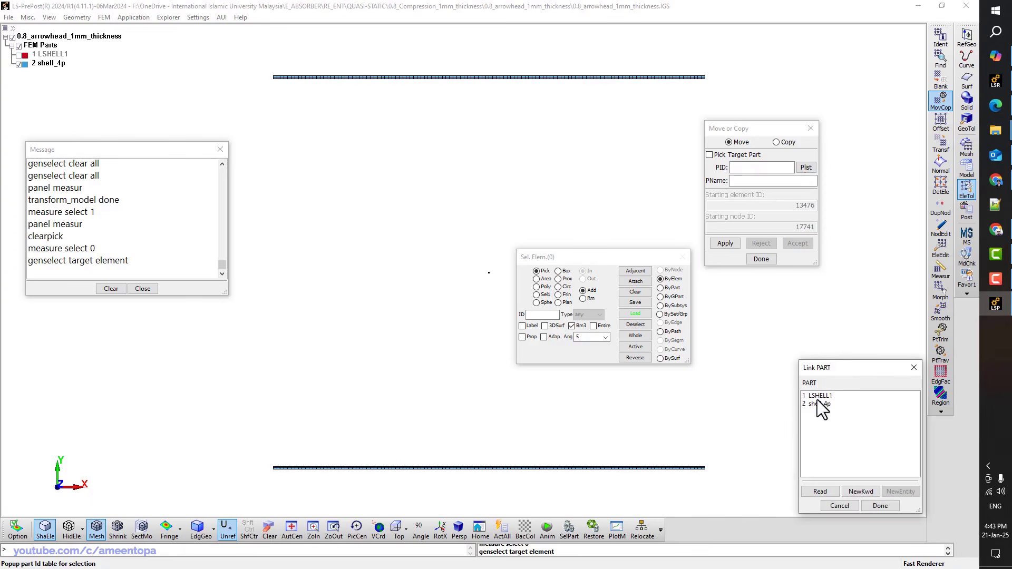
left_click(775, 181)
type("Bo")
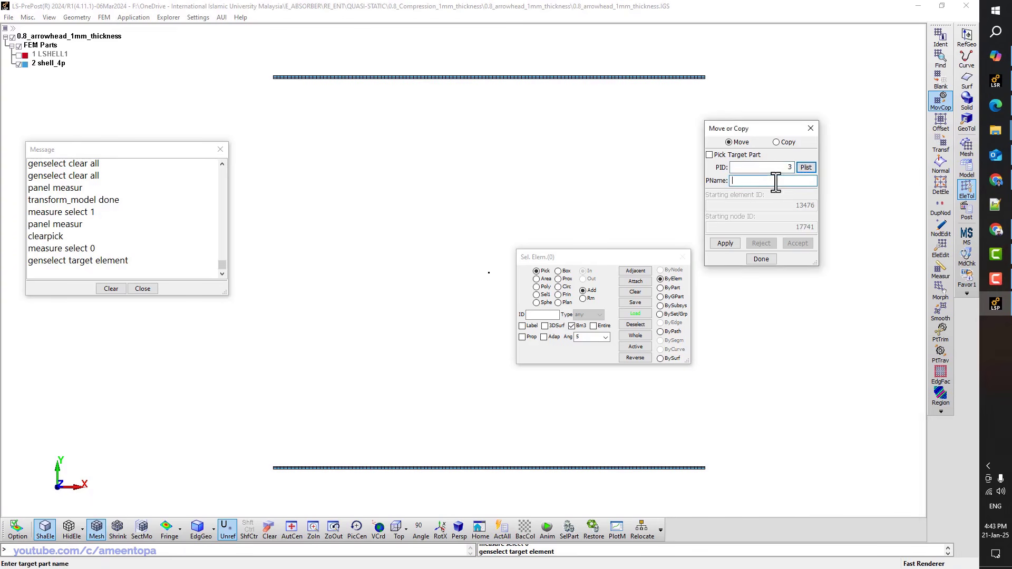
type("ttom Plate")
left_click(536, 279)
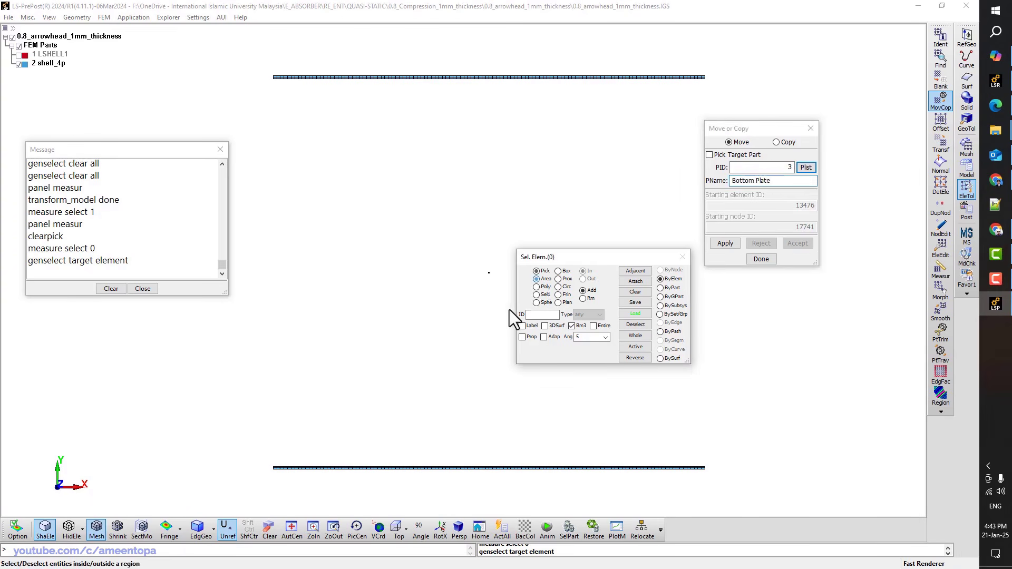
left_click_drag(240, 490, 760, 451)
left_click(726, 243)
left_click(798, 243)
Move the top plate's elements into part 2, renamed 'Top Plate'
left_click(807, 168)
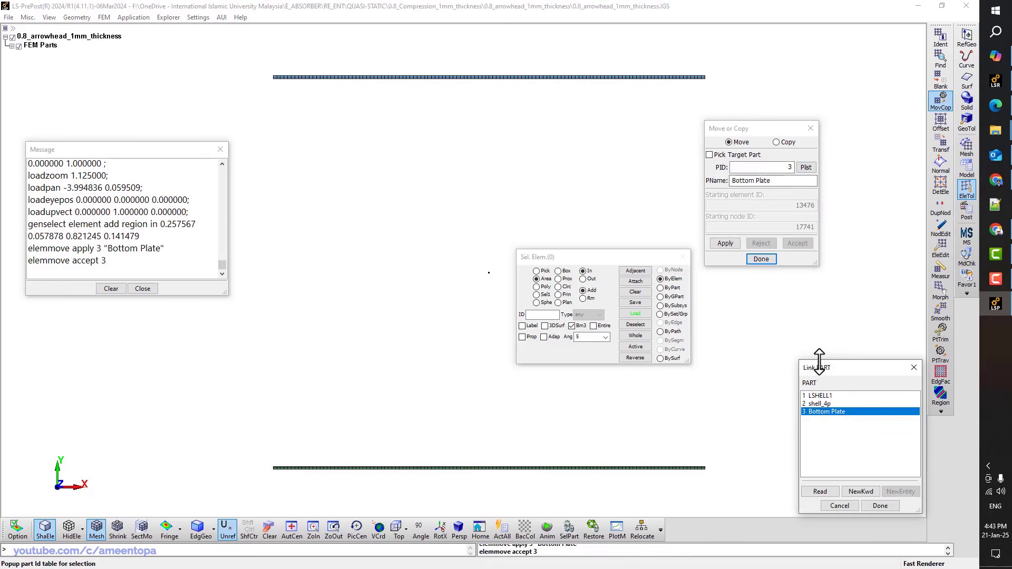
double_click(820, 403)
left_click_drag(225, 91, 812, 91)
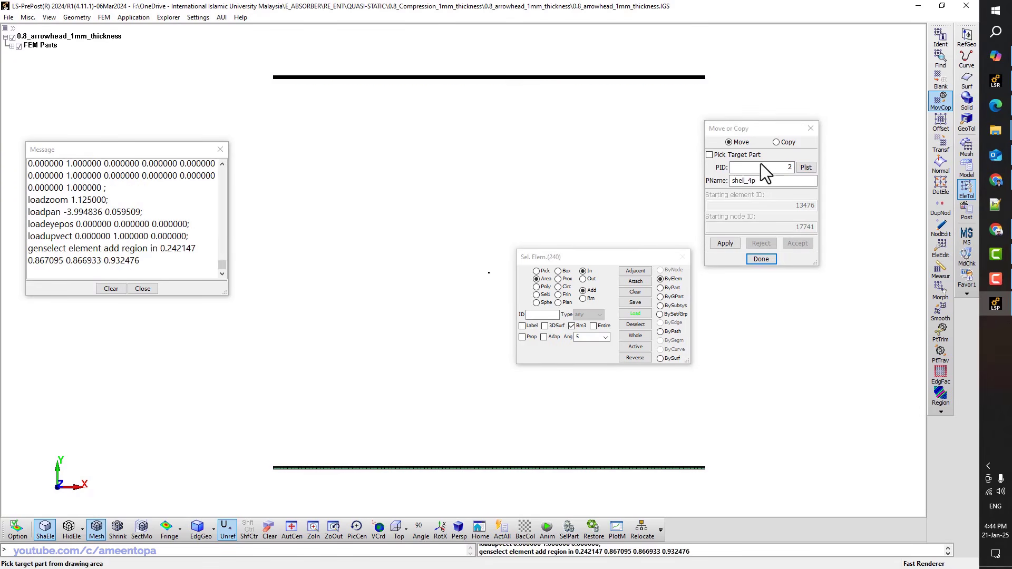
double_click(761, 181)
type("Top Plate")
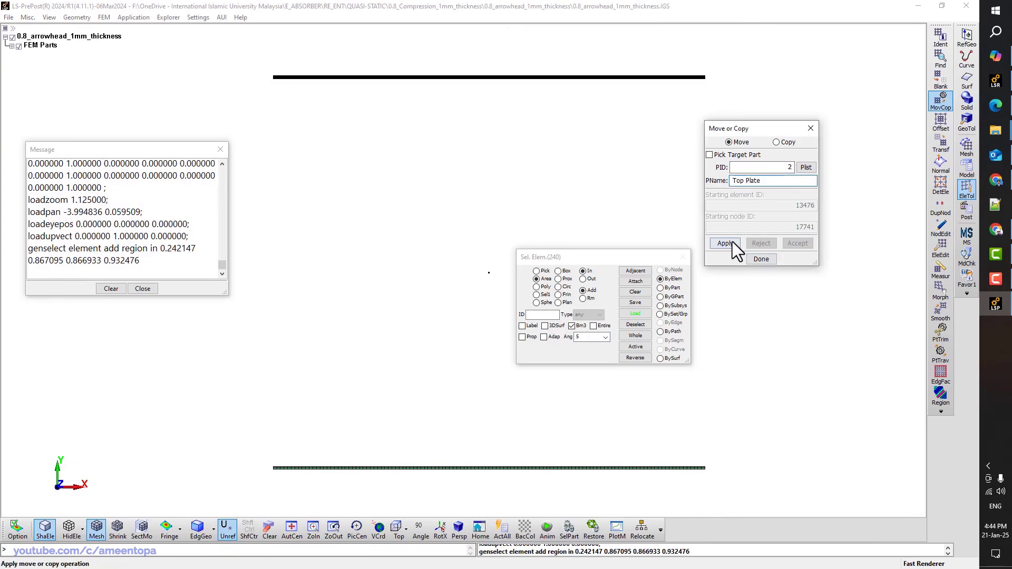
left_click(733, 242)
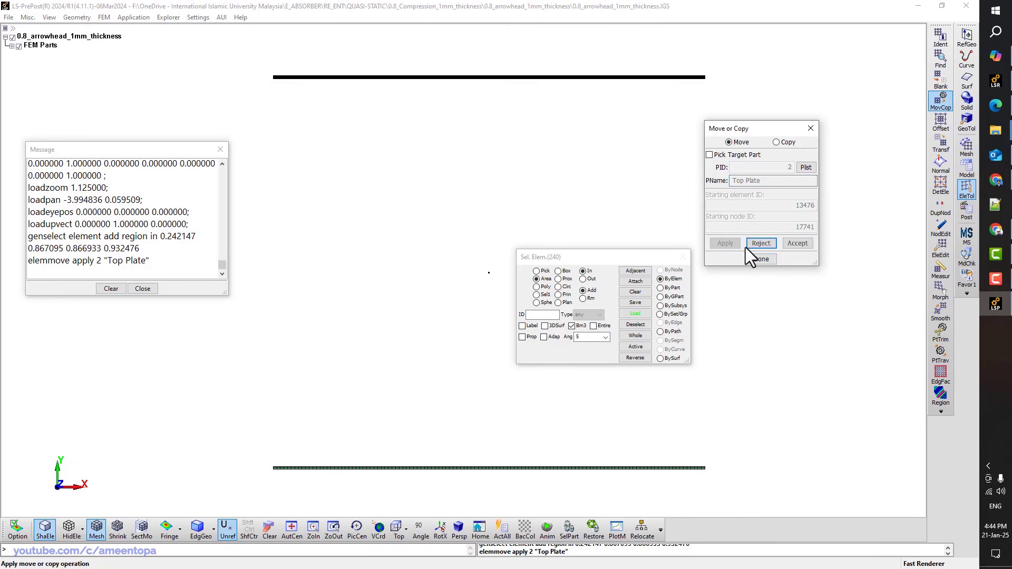
left_click(796, 243)
Choose part 1 as the target, then close the Move or Copy and measuring tools
left_click(807, 169)
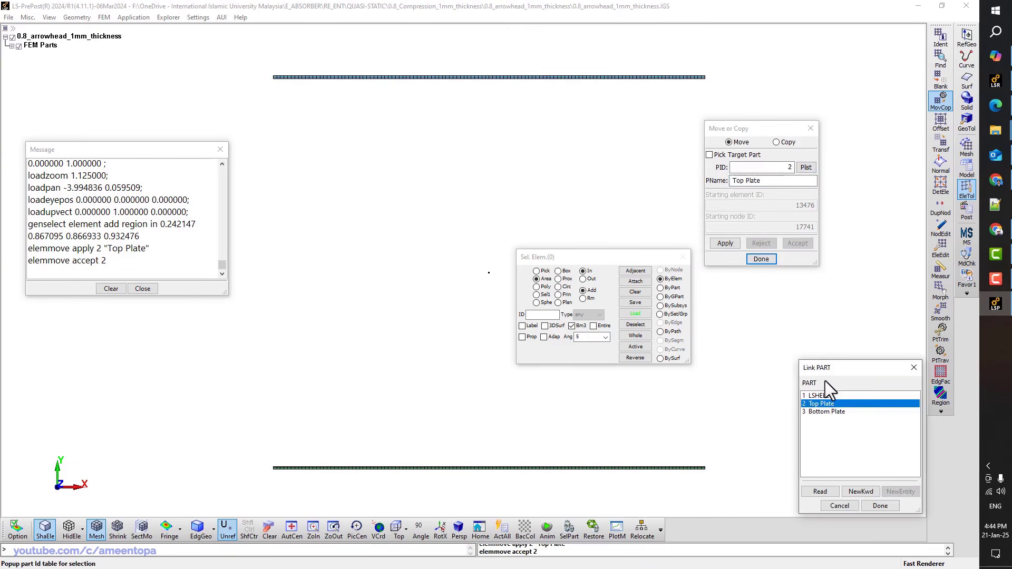
double_click(822, 395)
double_click(771, 181)
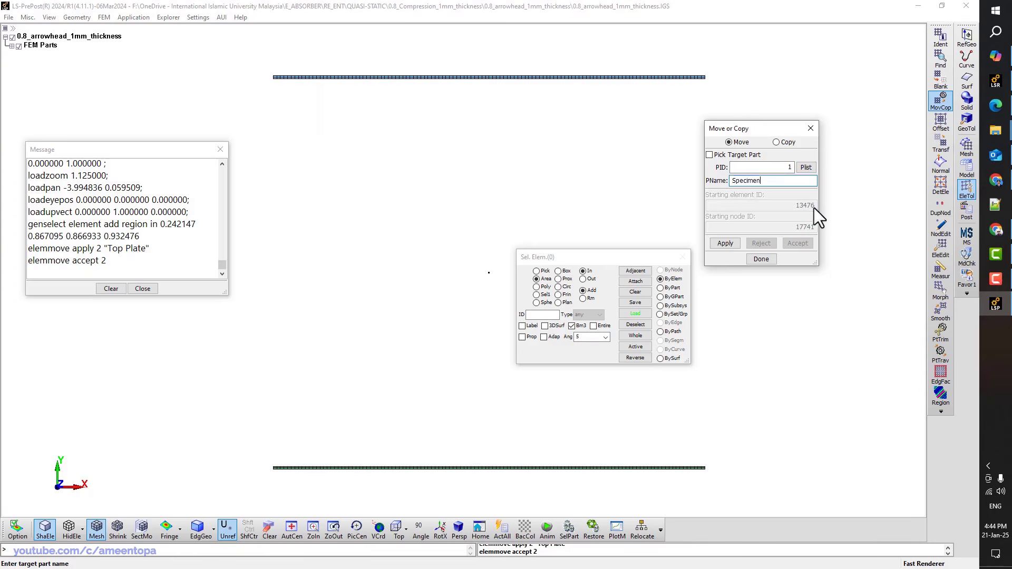
left_click(811, 128)
left_click(967, 169)
Retitle part 1 as 'Specimen' in the PART keyword and refresh the FEM parts display
left_click(941, 57)
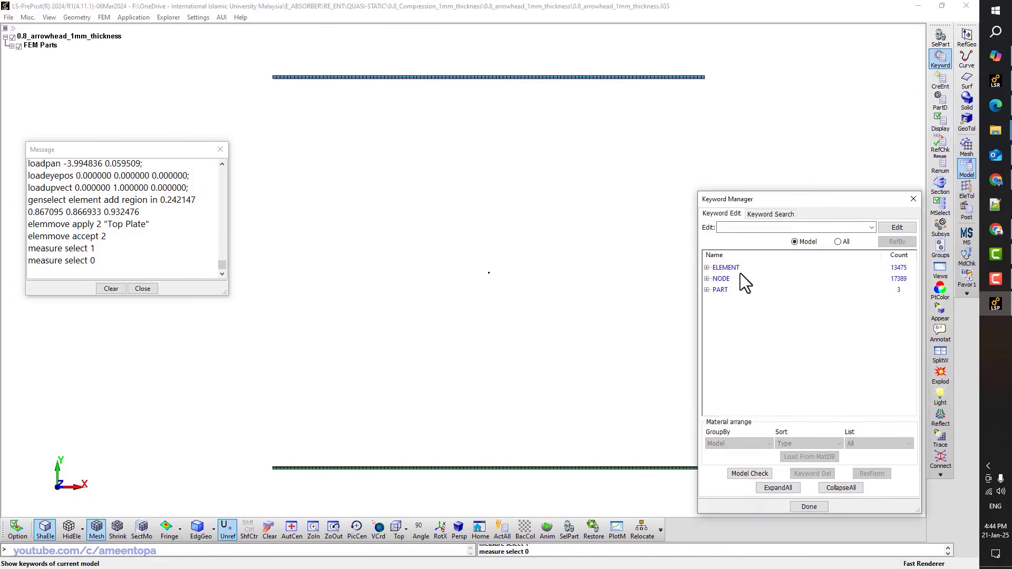
double_click(731, 302)
double_click(337, 239)
type("Specimen")
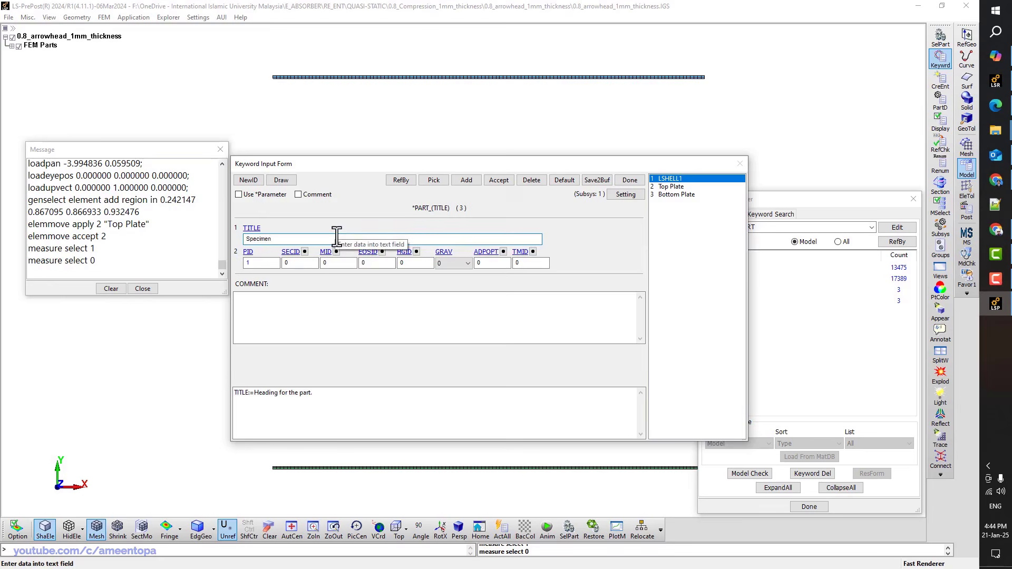
left_click(499, 180)
left_click(631, 180)
left_click(19, 47)
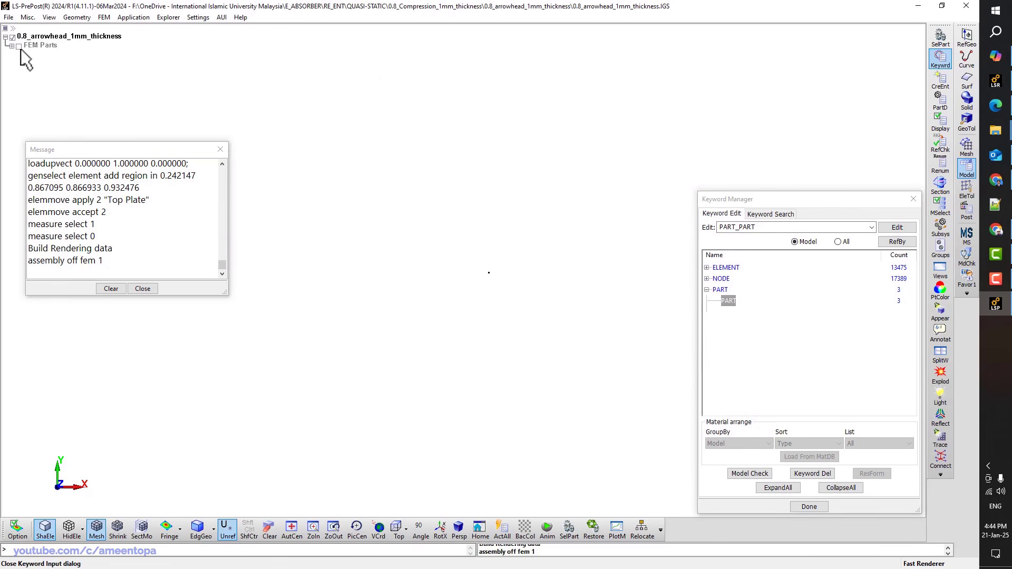
left_click(19, 46)
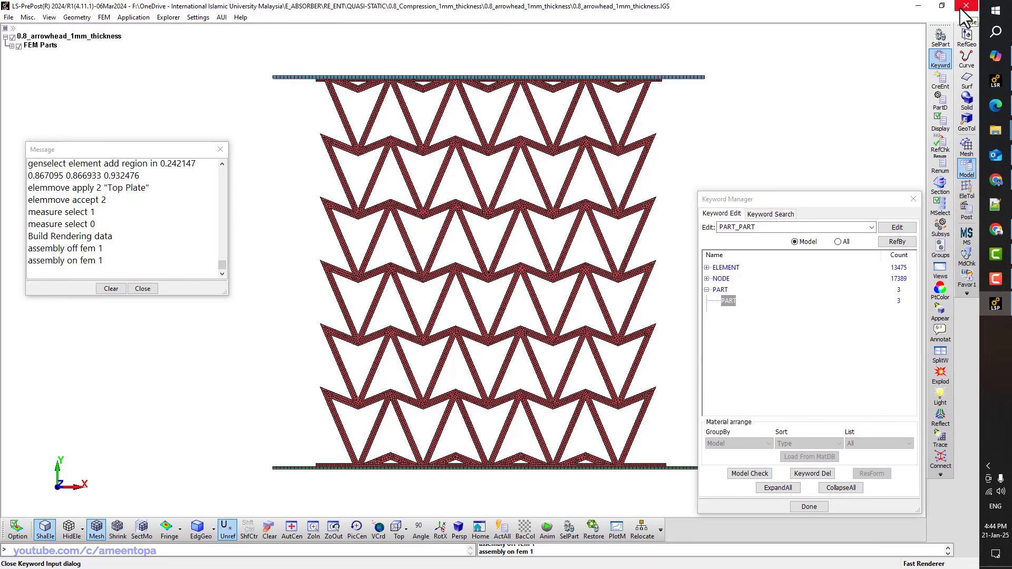
Save the model as keyword file 0.8_arrowhead_1mm_thickness.k
key("ctrl+s")
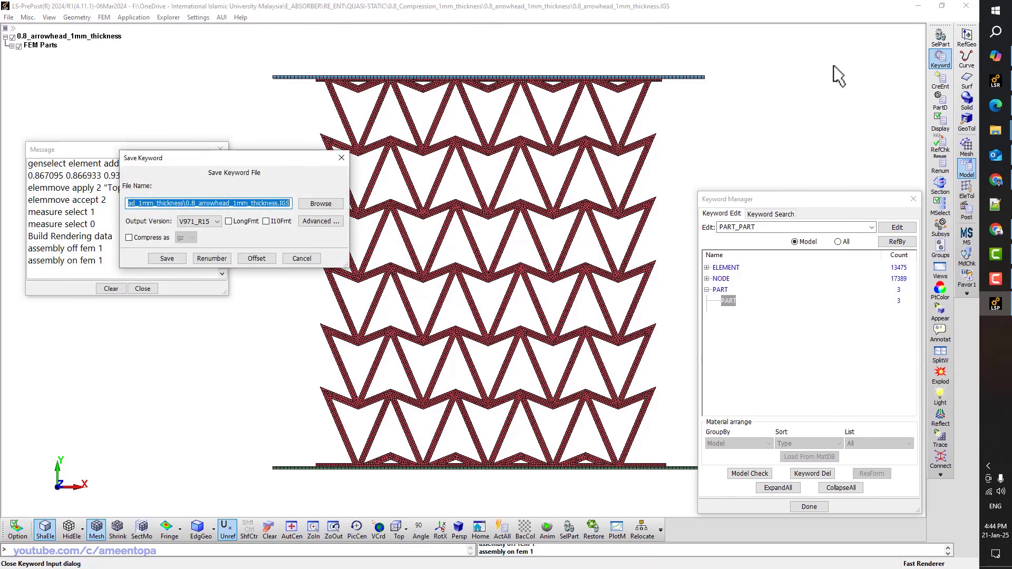
left_click(244, 206)
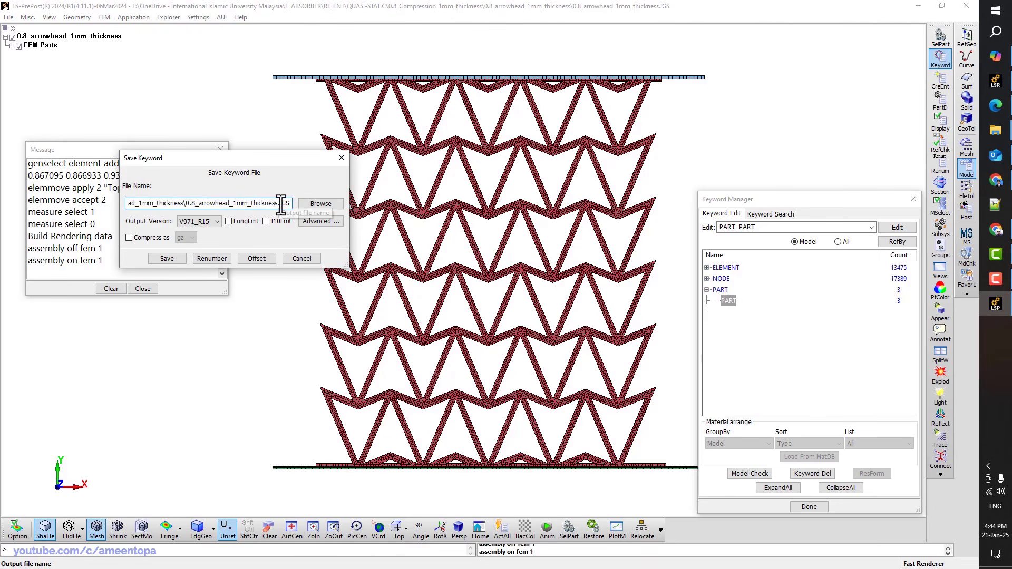
left_click_drag(279, 206, 297, 206)
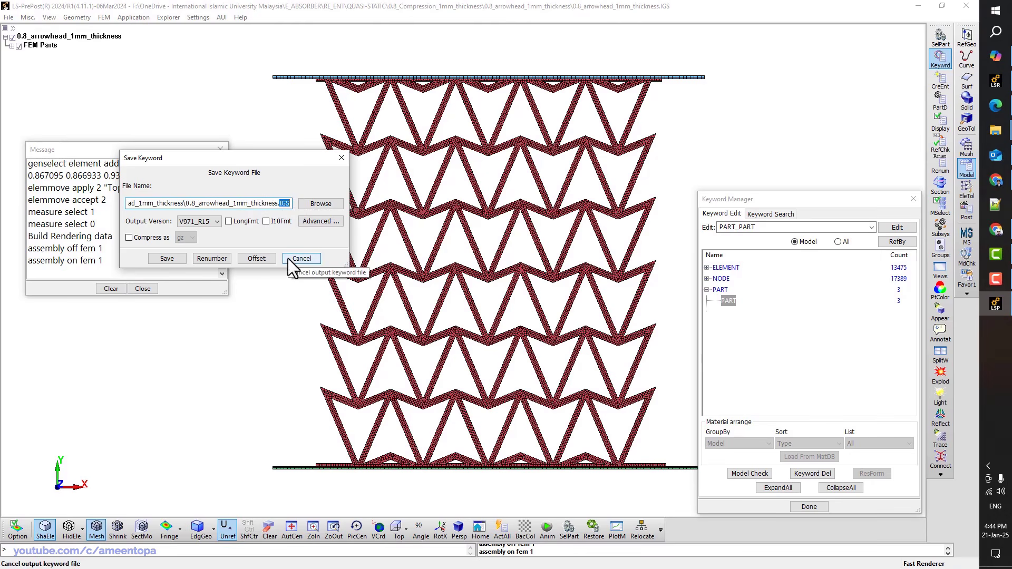
type("k")
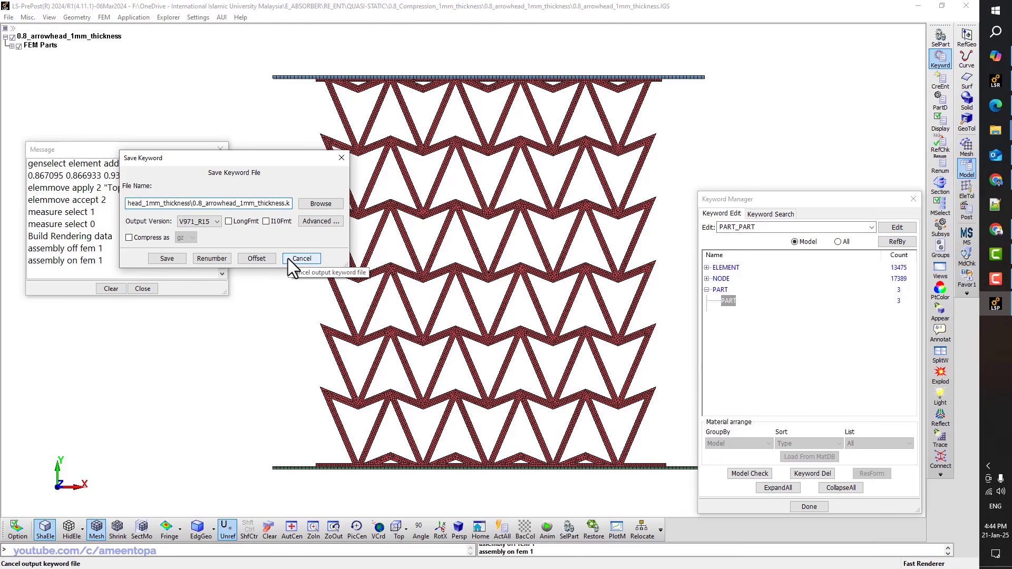
key("Return")
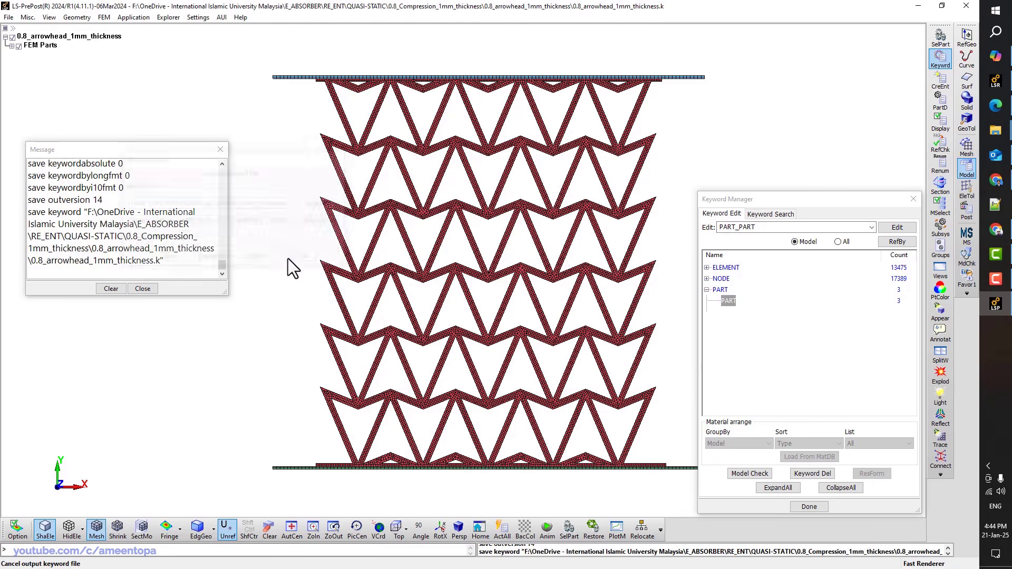
Close LS-PrePost, saving changes and overwriting the existing .k file
left_click(966, 5)
left_click(470, 289)
key("Return")
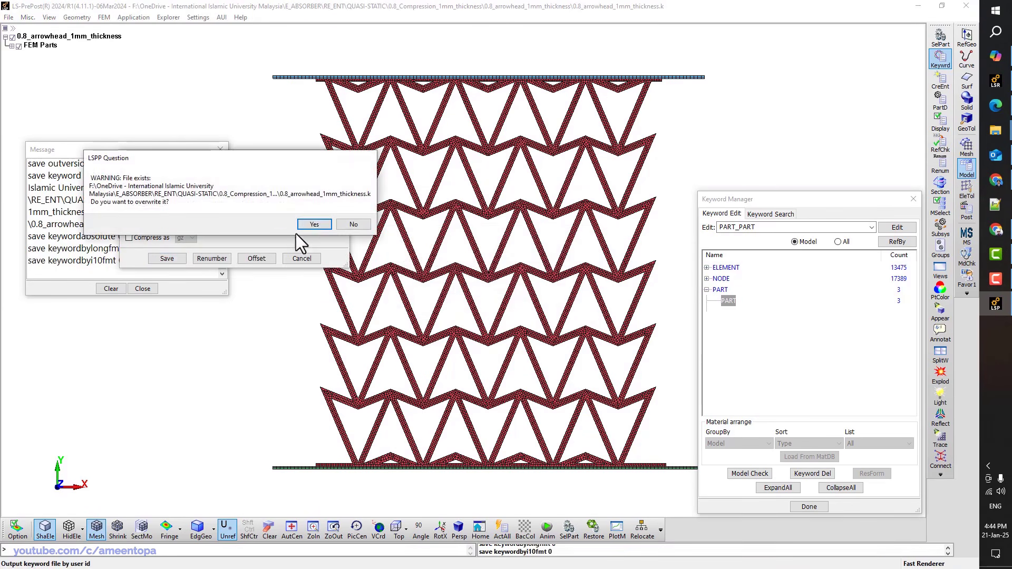
left_click(313, 225)
Duplicate 0.8_arrowhead_1mm_thickness.k and name the copy input.k
left_click(201, 126)
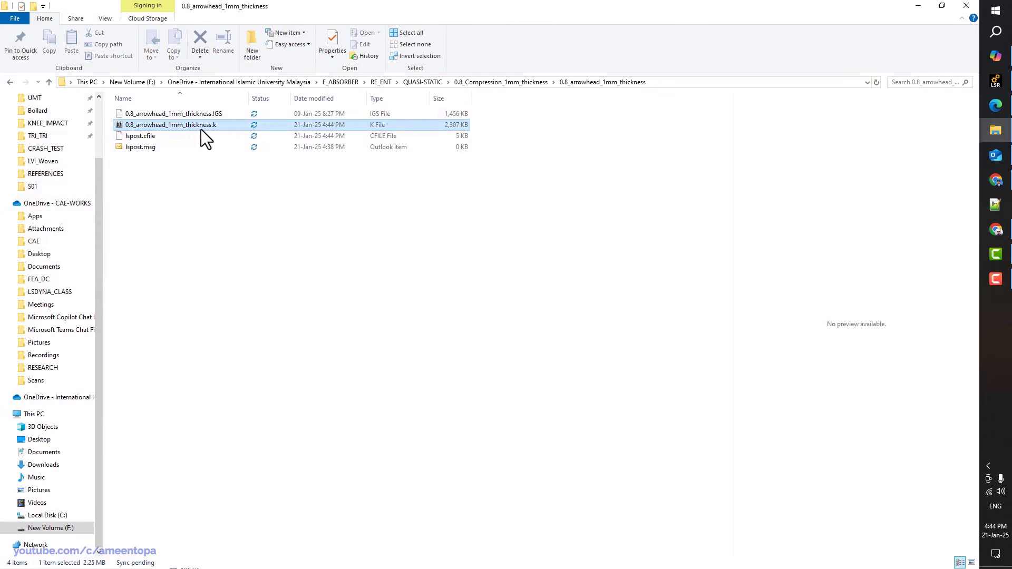
left_click(199, 206)
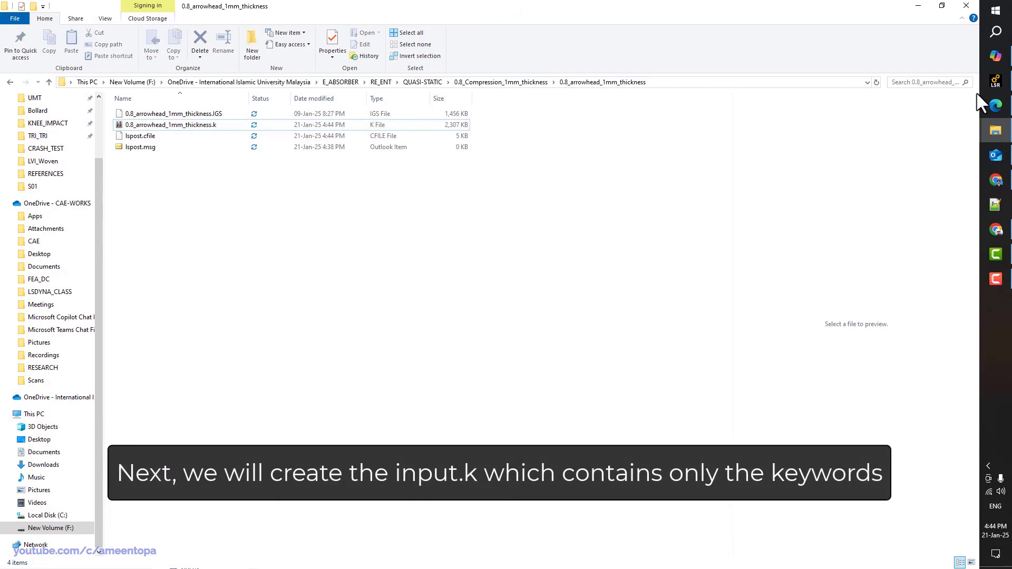
mouse_move(988, 81)
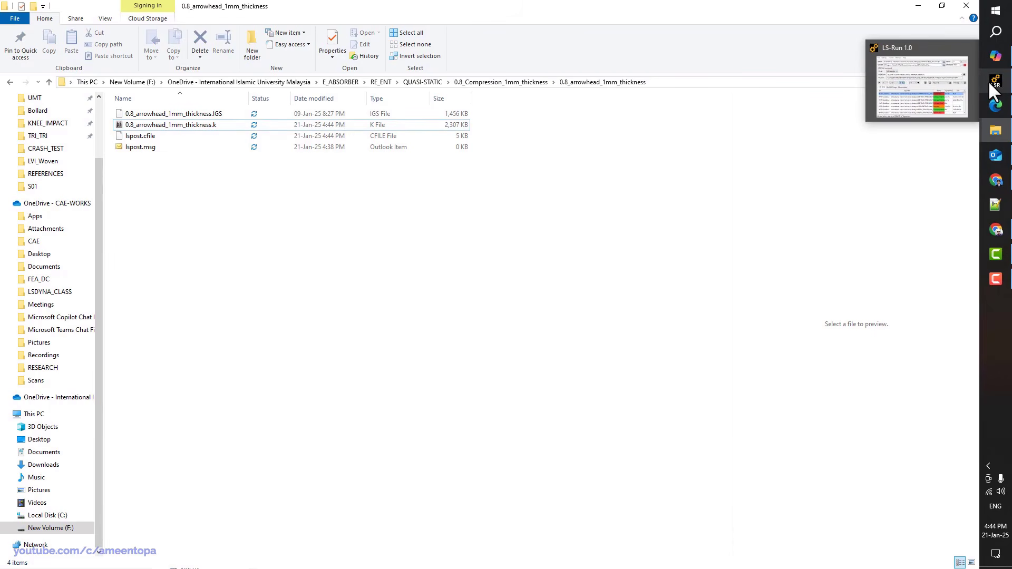
left_click(200, 124)
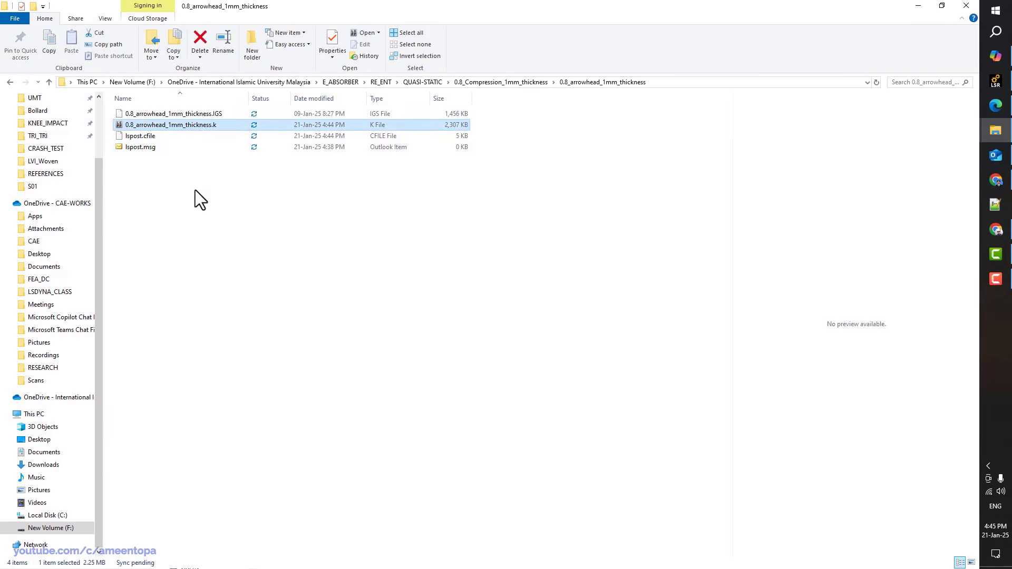
key("ctrl+c")
key("ctrl+v")
key("F2")
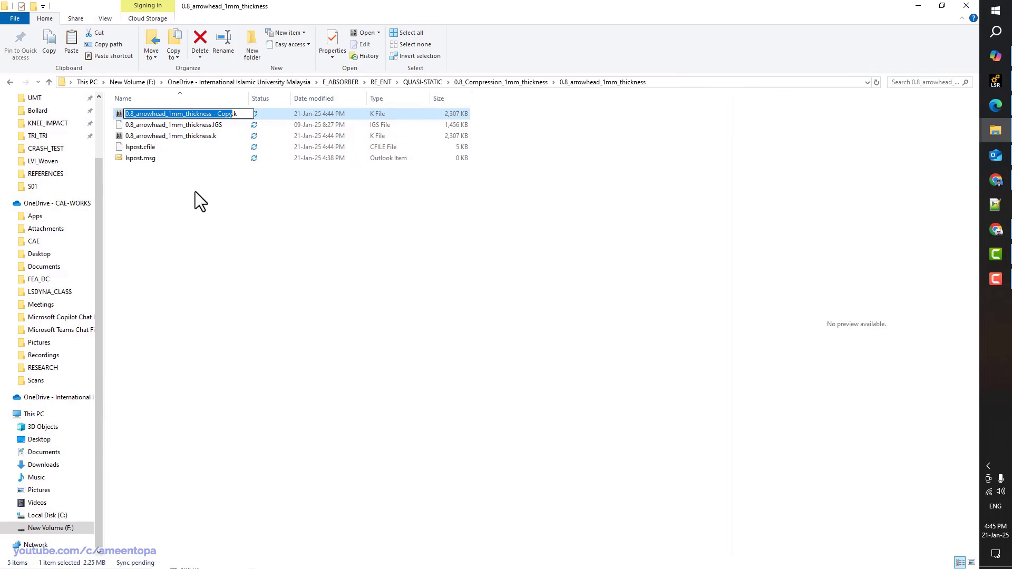
type("input")
key("Return")
Rename the original file to mesh.k and open input.k in LS-PrePost
key("Up")
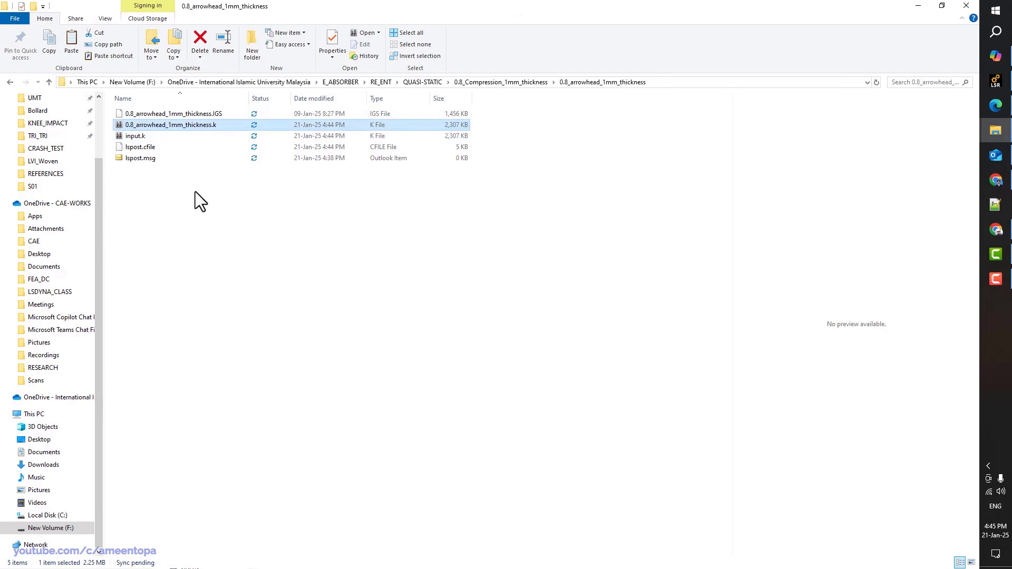
key("F2")
type("mesh")
key("Return")
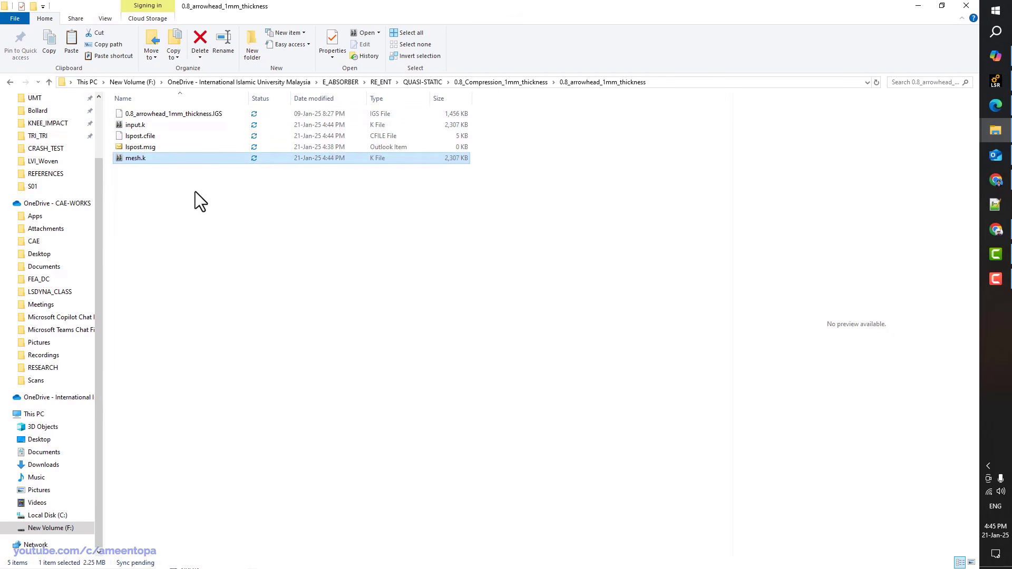
left_click(154, 125)
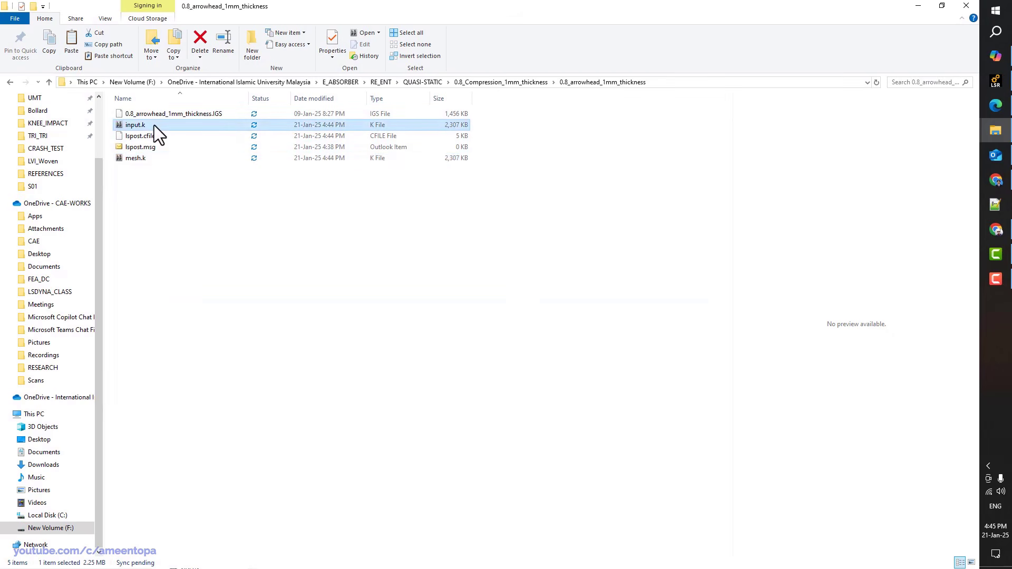
double_click(154, 125)
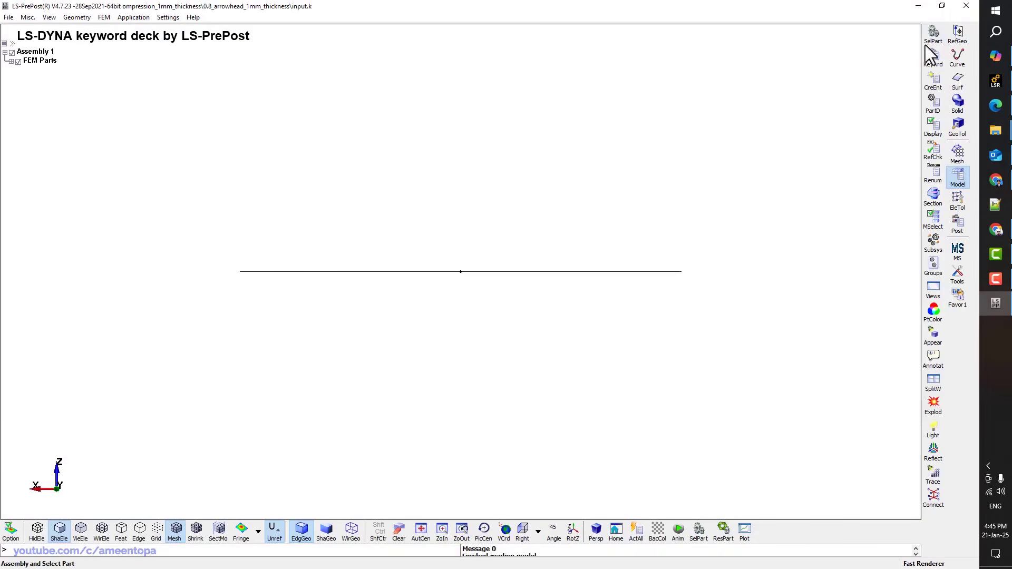
Delete all FEM parts from input.k and expand the CONTROL keyword group in Keyword Manager
right_click(53, 61)
left_click(85, 104)
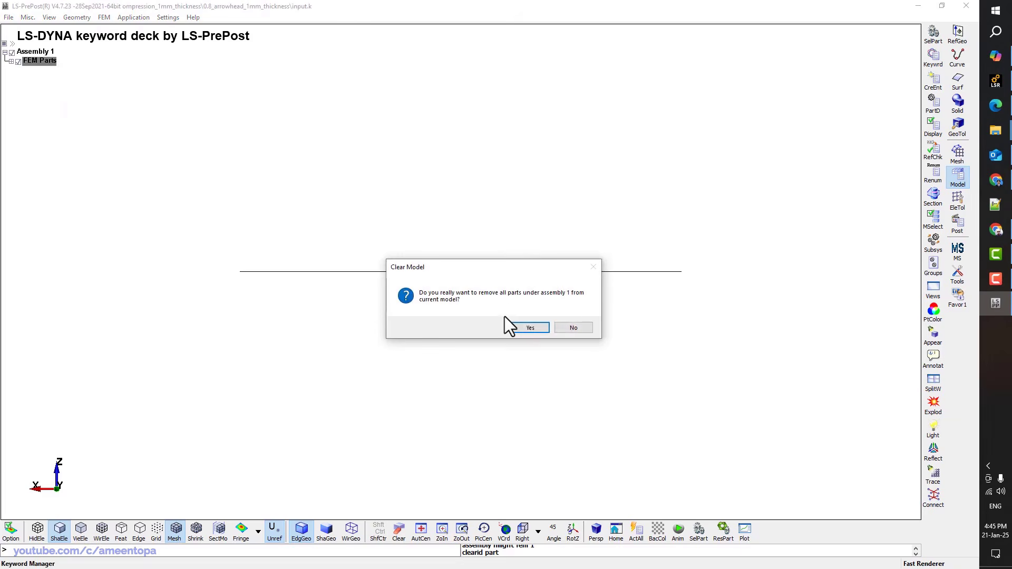
left_click(525, 327)
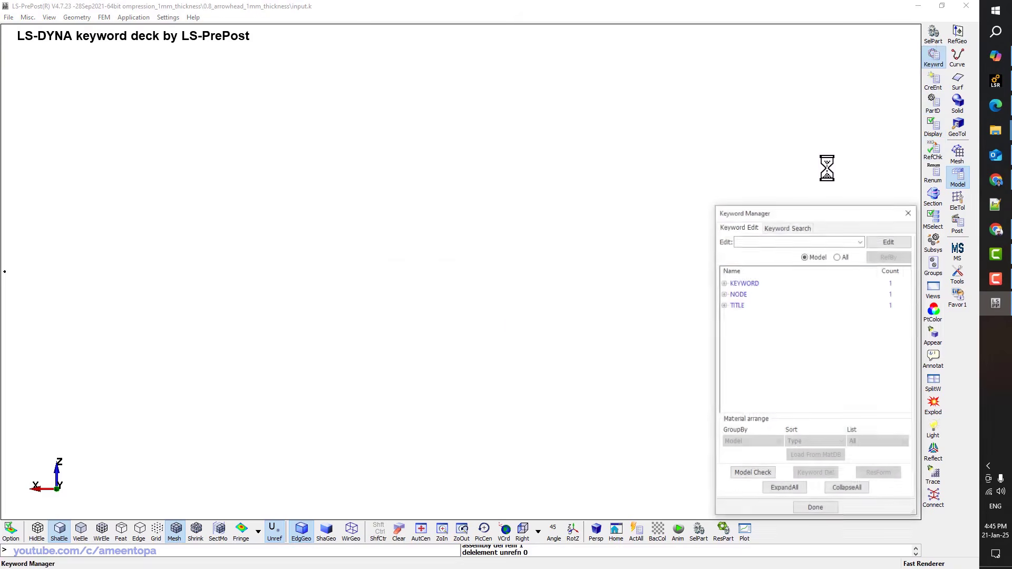
left_click(826, 257)
left_click(738, 194)
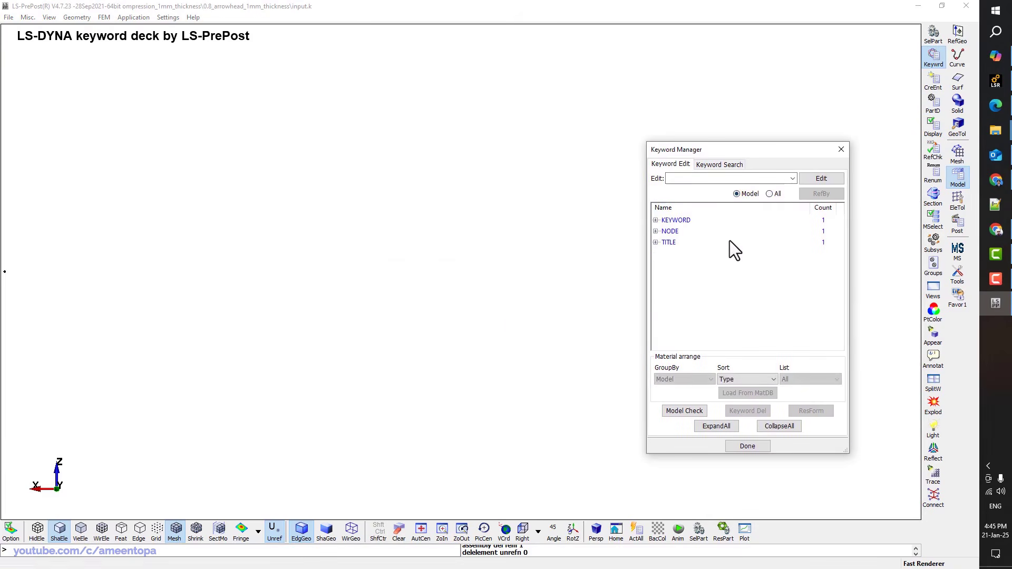
left_click(770, 194)
left_click(780, 426)
scroll(695, 248, "up", 10)
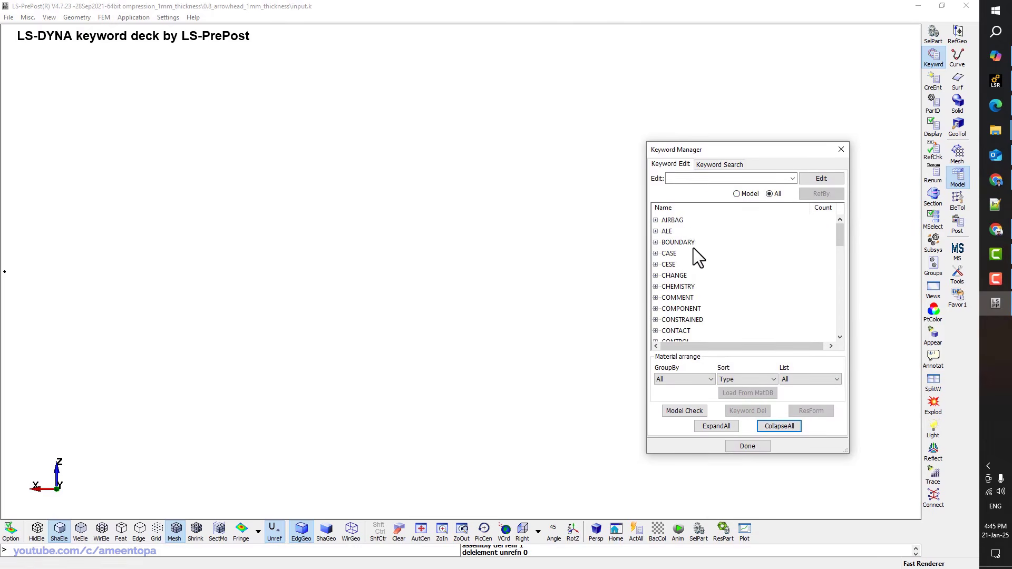
scroll(684, 303, "down", 2)
left_click(677, 265)
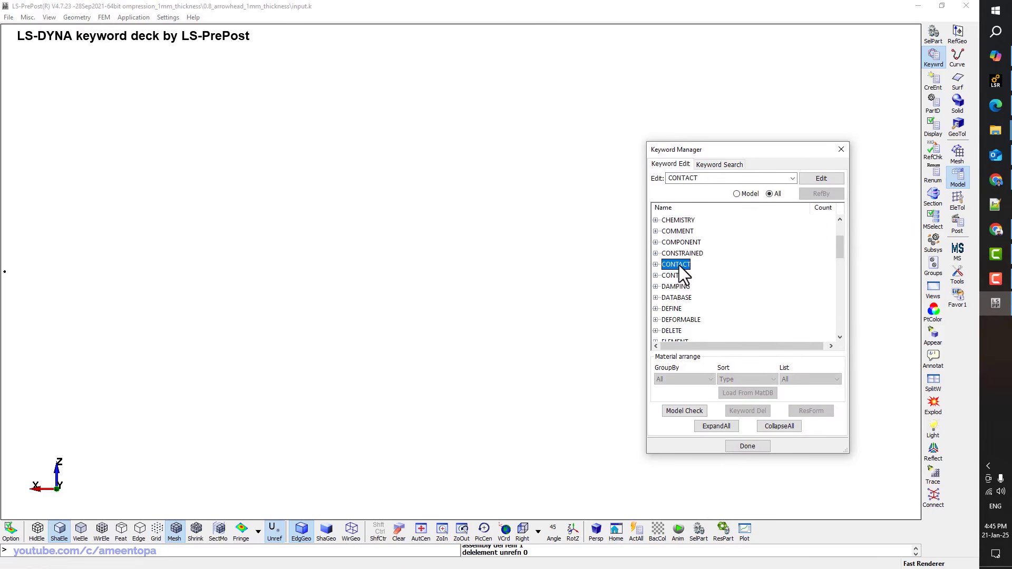
double_click(679, 276)
scroll(695, 272, "down", 15)
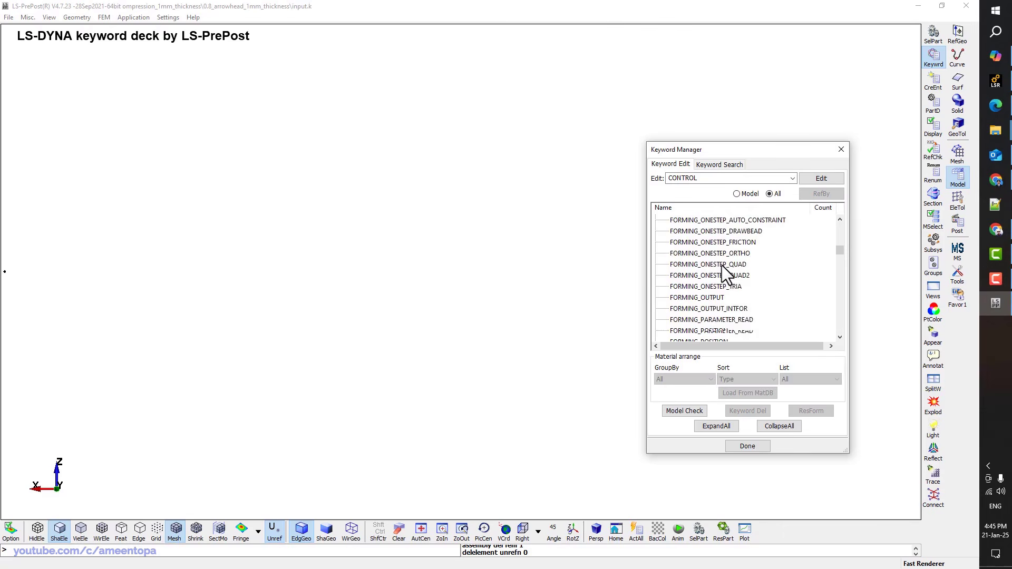
scroll(722, 266, "down", 20)
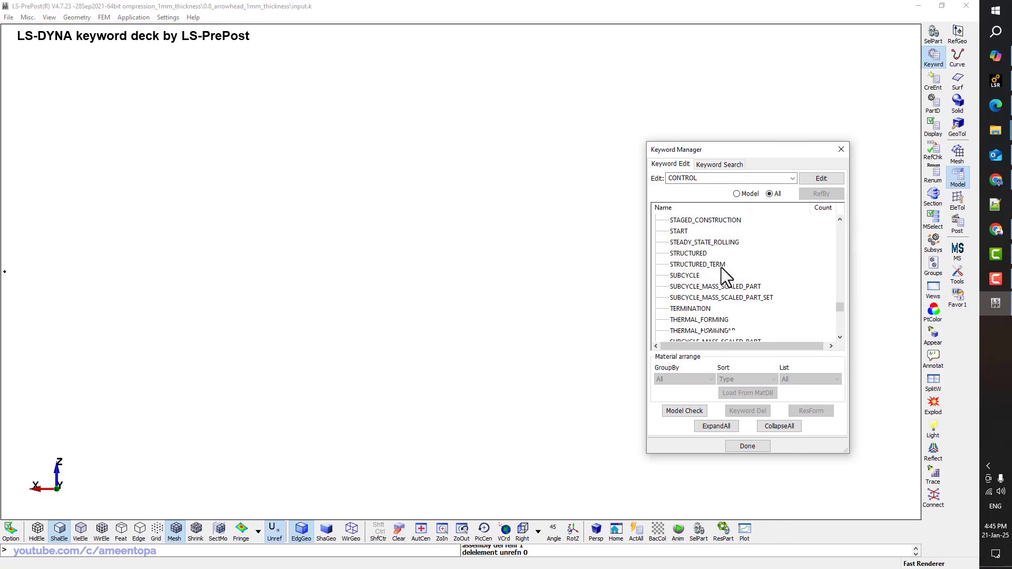
Set the CONTROL_TERMINATION end time to 0.1
double_click(690, 264)
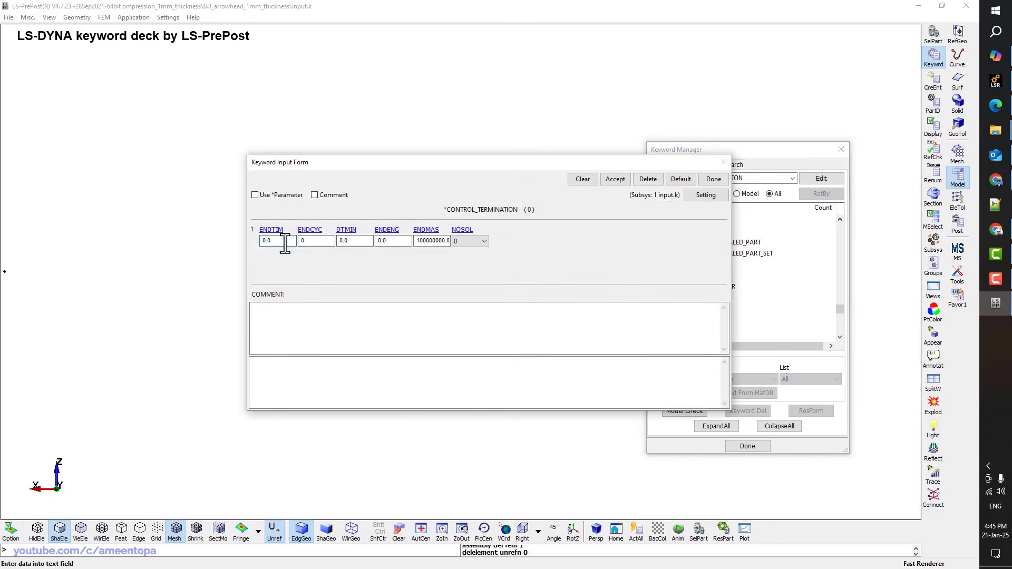
left_click(284, 242)
type("0.1")
left_click(615, 181)
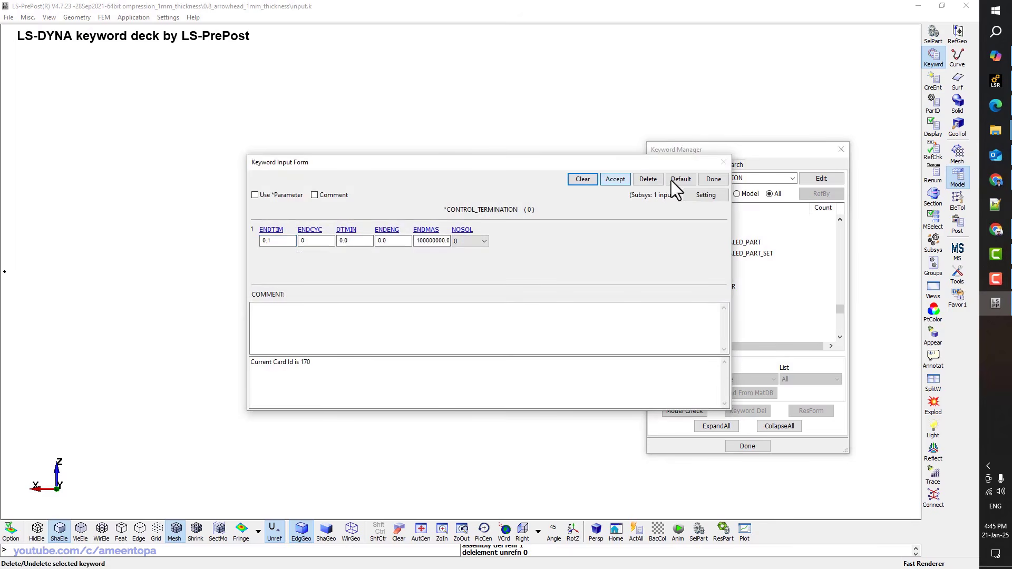
left_click(712, 179)
Add a CONTROL_TIMESTEP card with its 0.9 scale factor
scroll(678, 290, "down", 1)
double_click(683, 287)
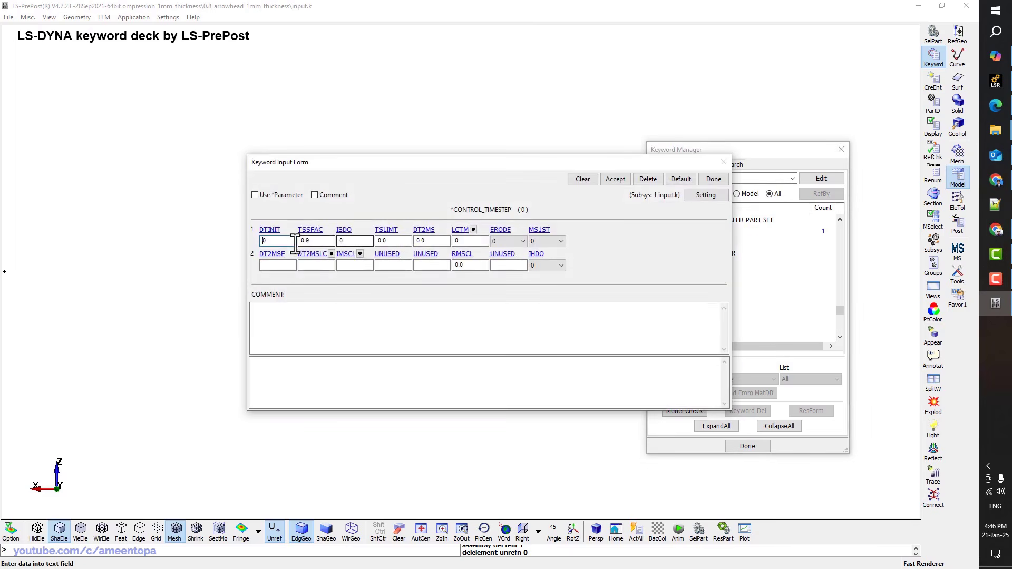
left_click(311, 241)
left_click(616, 179)
left_click(714, 179)
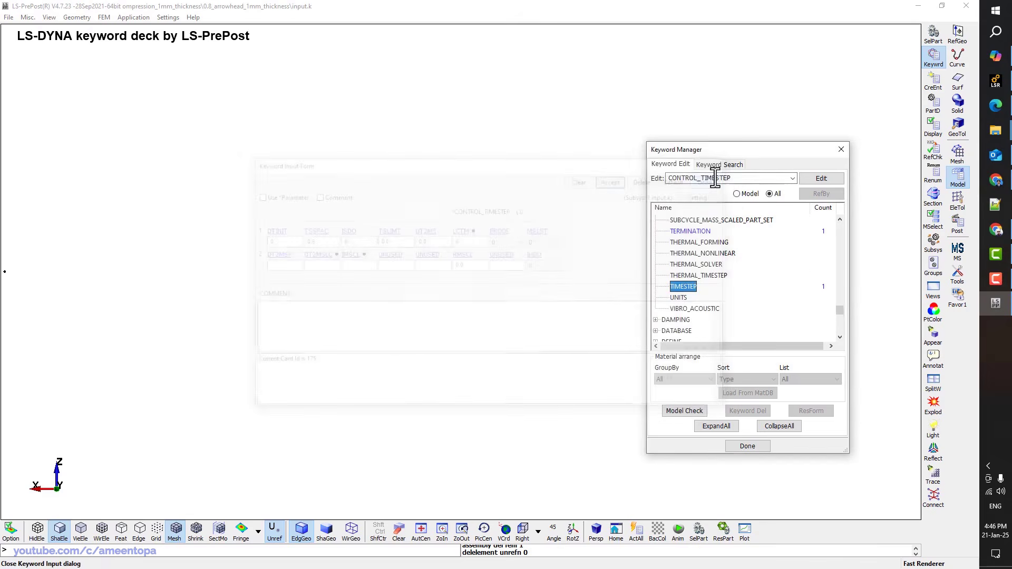
List all available keywords again and expand the SECTION group
scroll(719, 282, "up", 1)
scroll(727, 248, "down", 2)
left_click(738, 193)
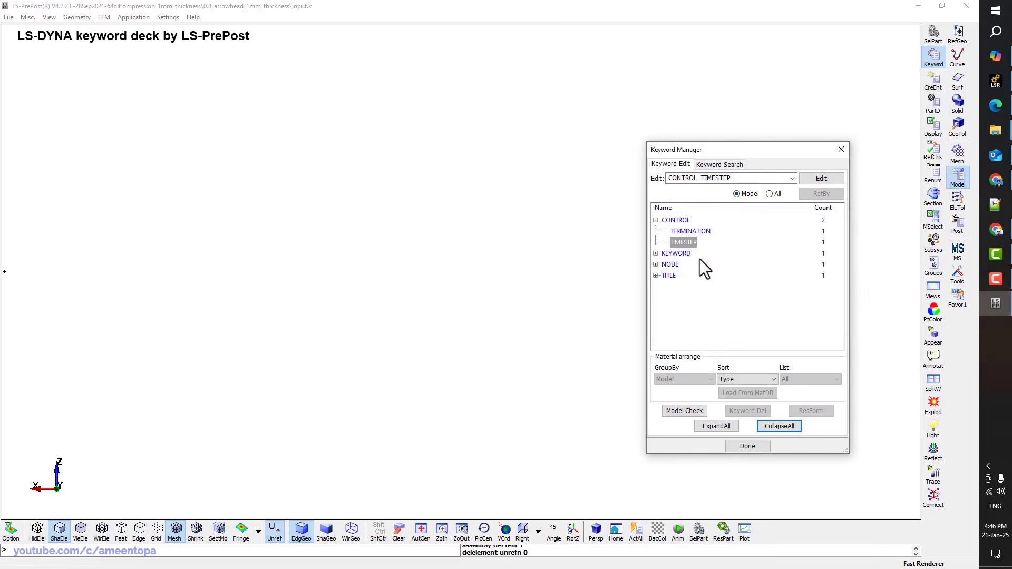
left_click(769, 194)
left_click(778, 426)
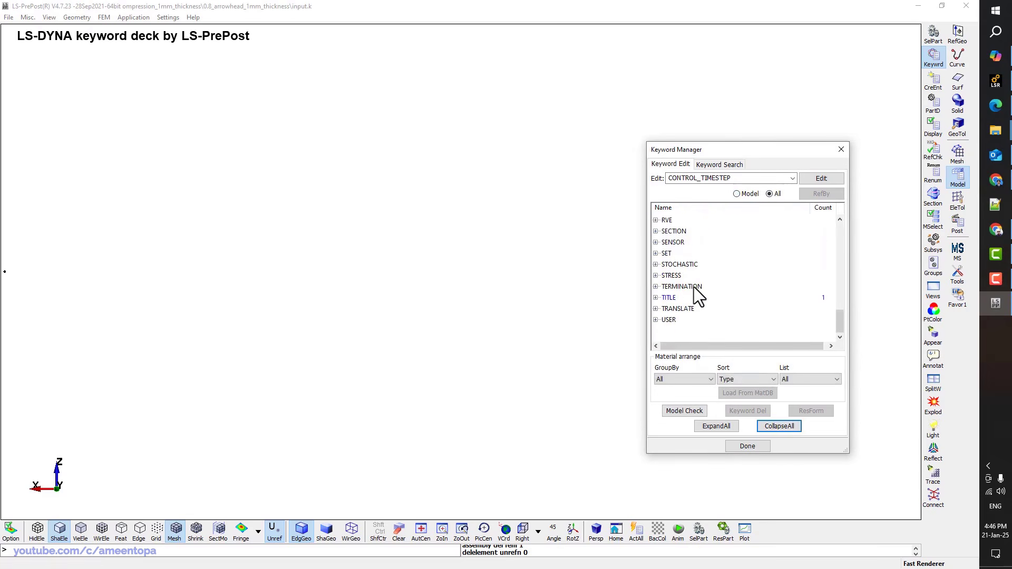
scroll(680, 284, "up", 2)
double_click(678, 283)
Add a SECTION_SHELL card titled '2D Shell Plane Strain' with ELFORM 13 and NIP 4
scroll(679, 285, "down", 3)
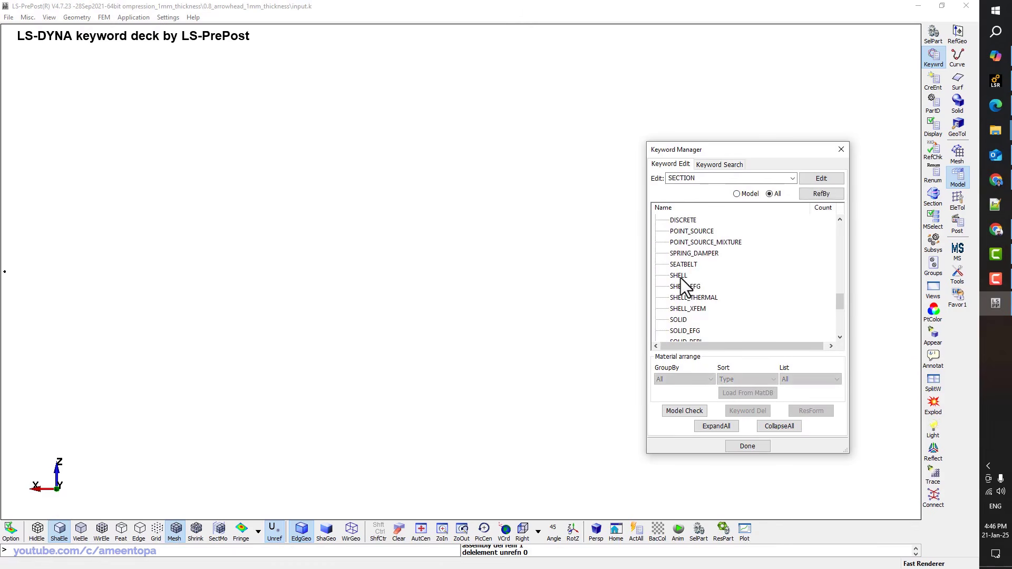
left_click(680, 276)
double_click(681, 276)
left_click(284, 242)
type("2D Shell Plane Strain")
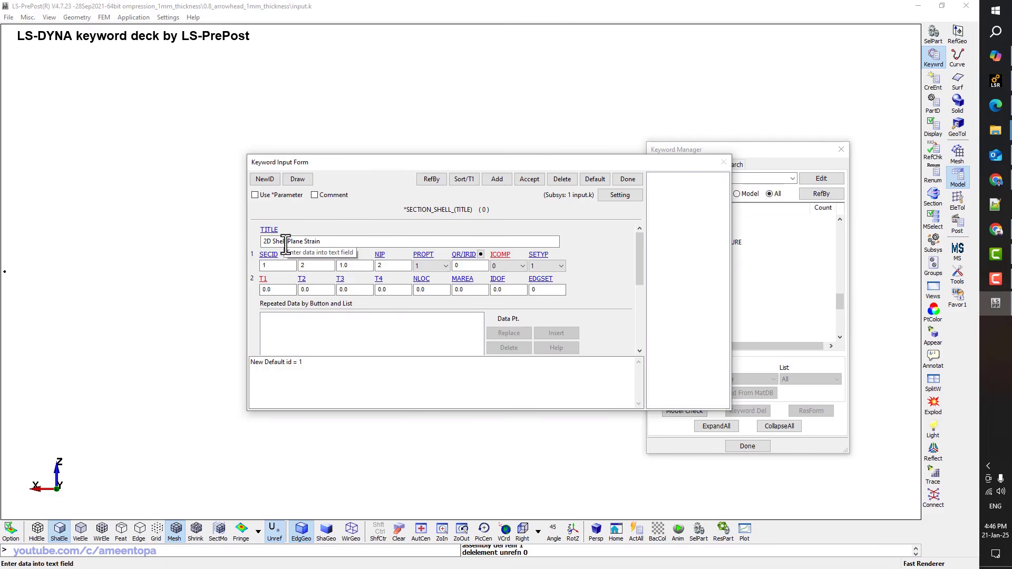
left_click(314, 266)
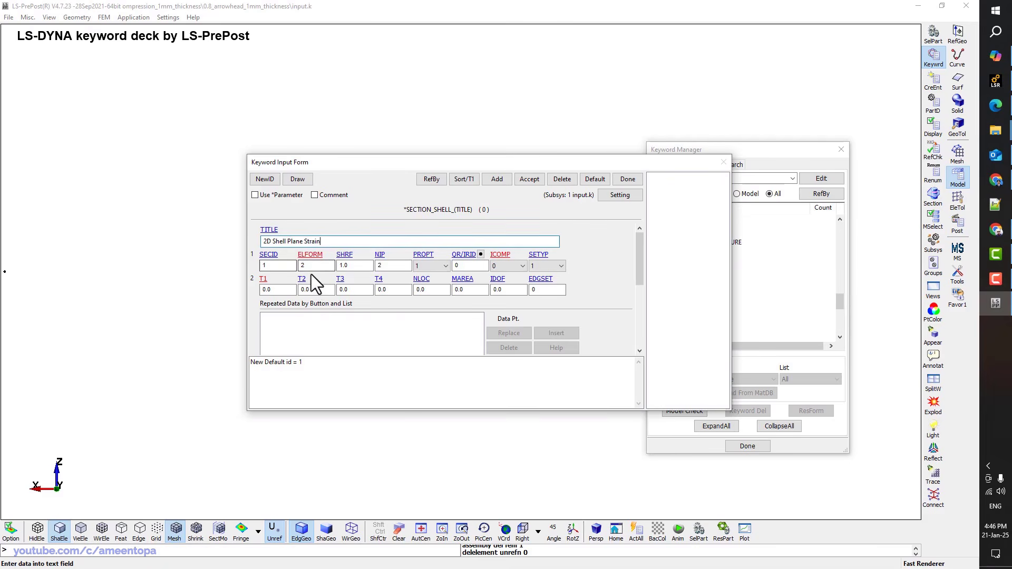
scroll(309, 397, "down", 3)
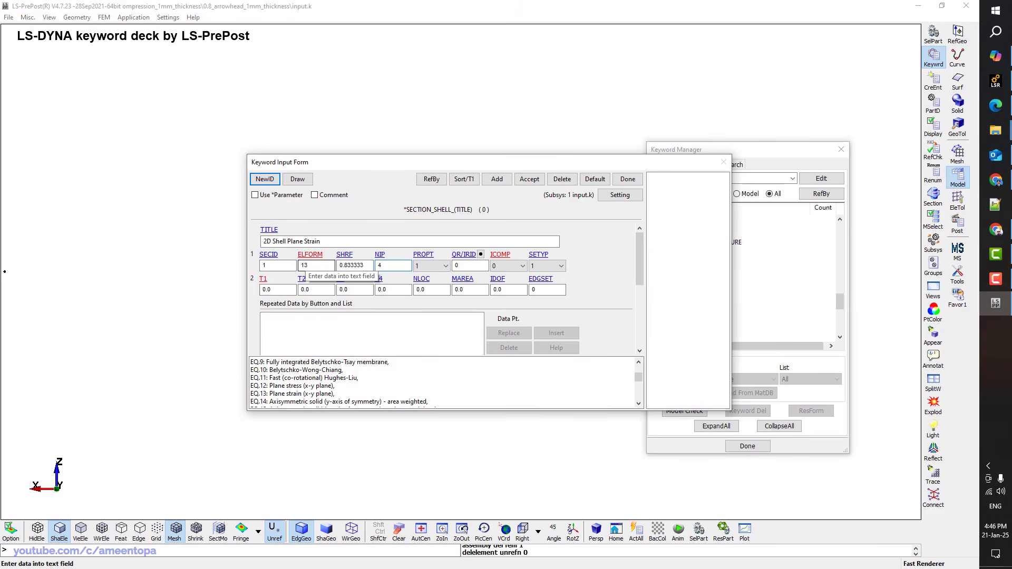
left_click(292, 289)
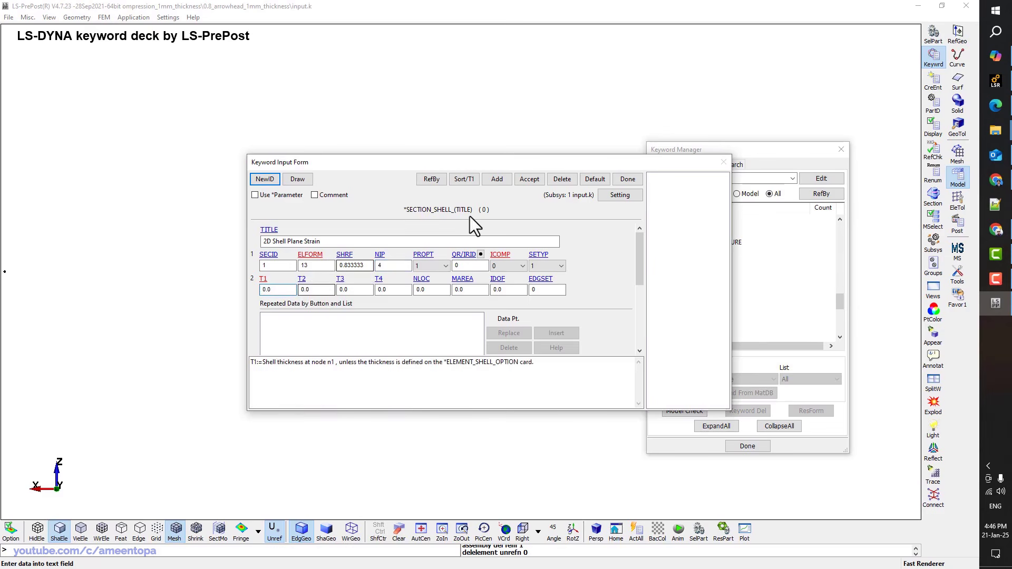
left_click(530, 178)
left_click(626, 179)
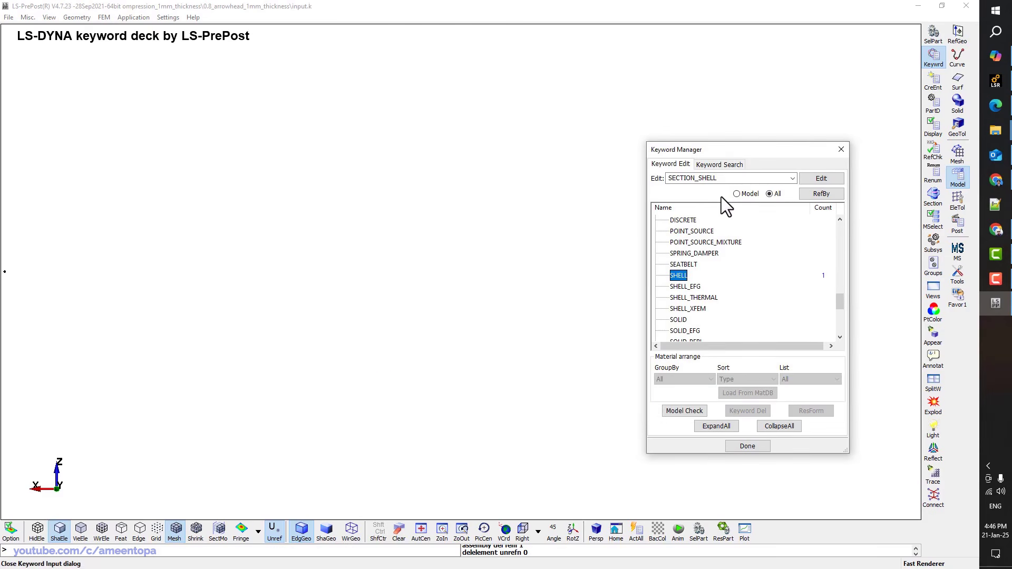
Save the deck over input.k and close LS-PrePost
left_click(741, 194)
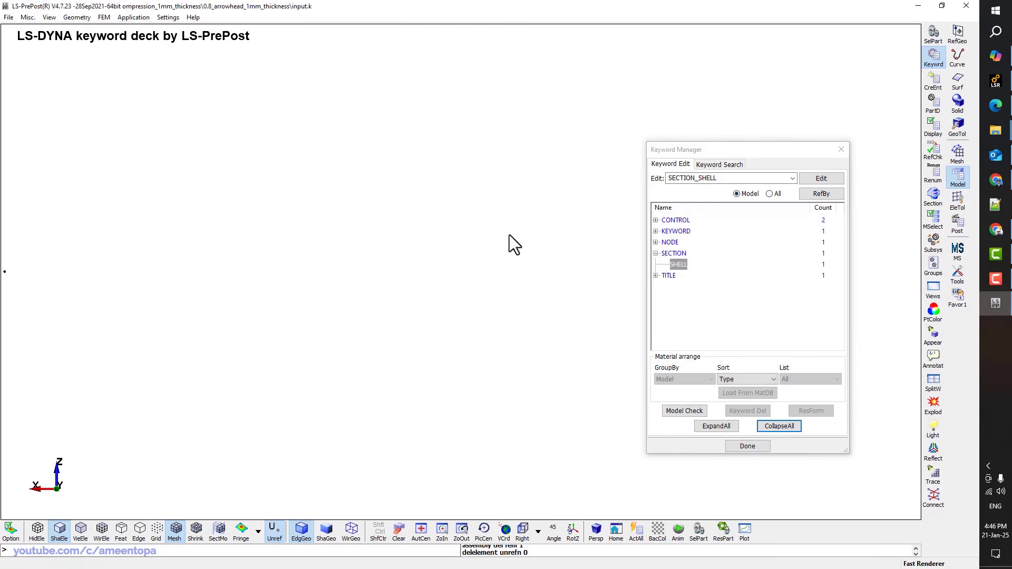
key("ctrl+s")
left_click(590, 191)
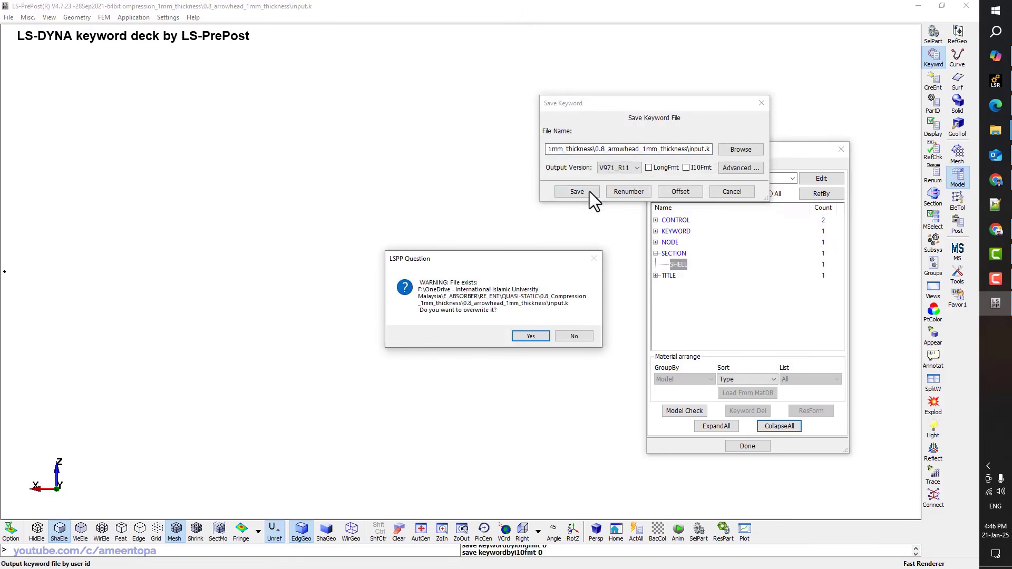
left_click(529, 336)
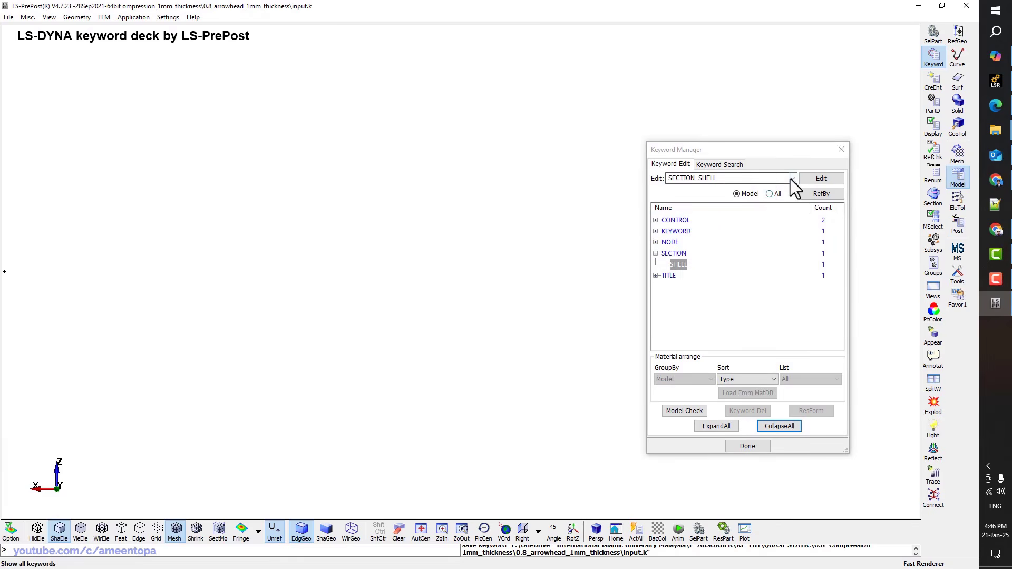
left_click(965, 8)
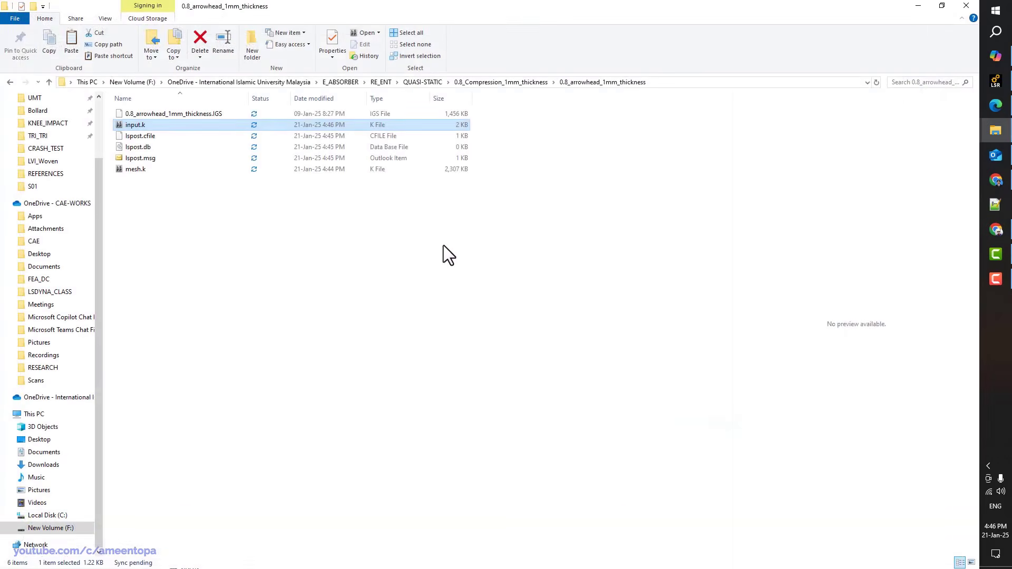
In Notepad++, insert '*INCLUDE' and 'mesh.k' lines above *END in input.k and save
right_click(131, 126)
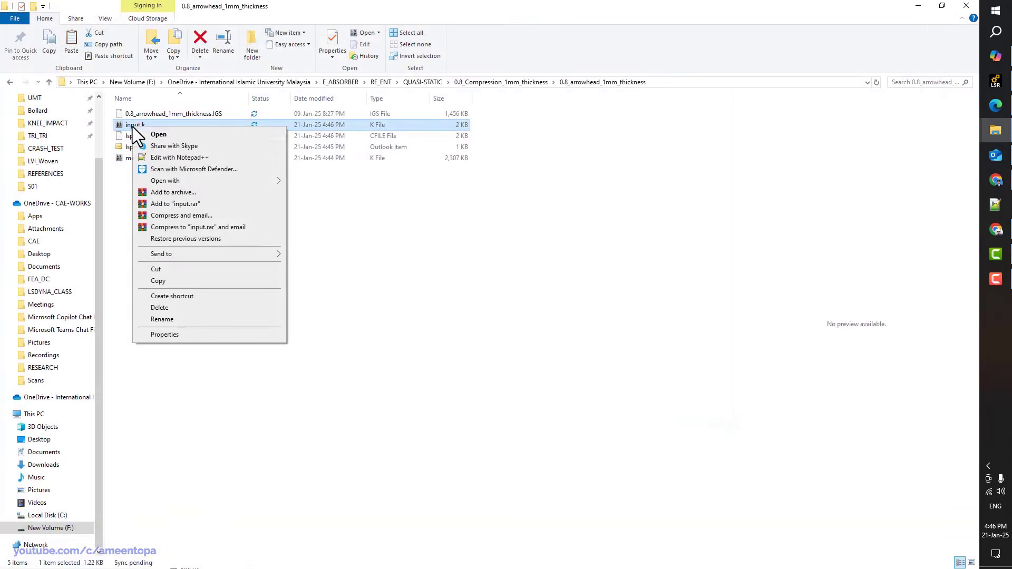
left_click(158, 157)
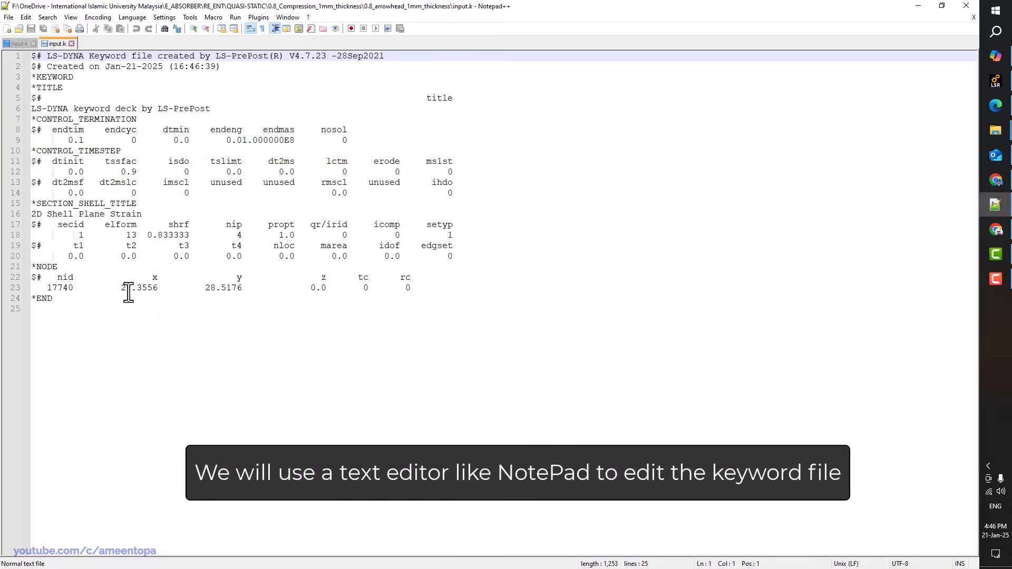
left_click(41, 299)
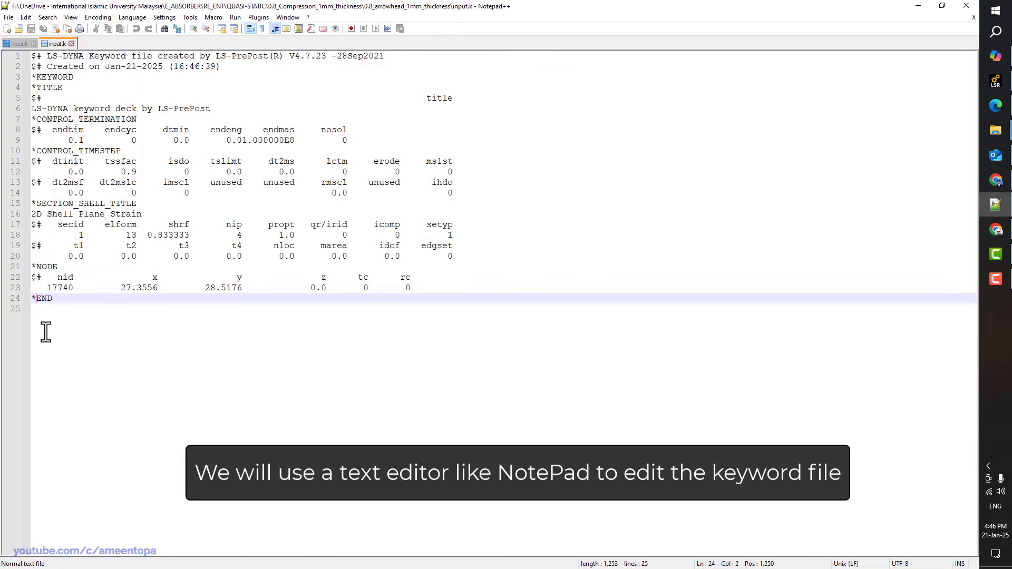
key("Home")
key("Return")
key("Up")
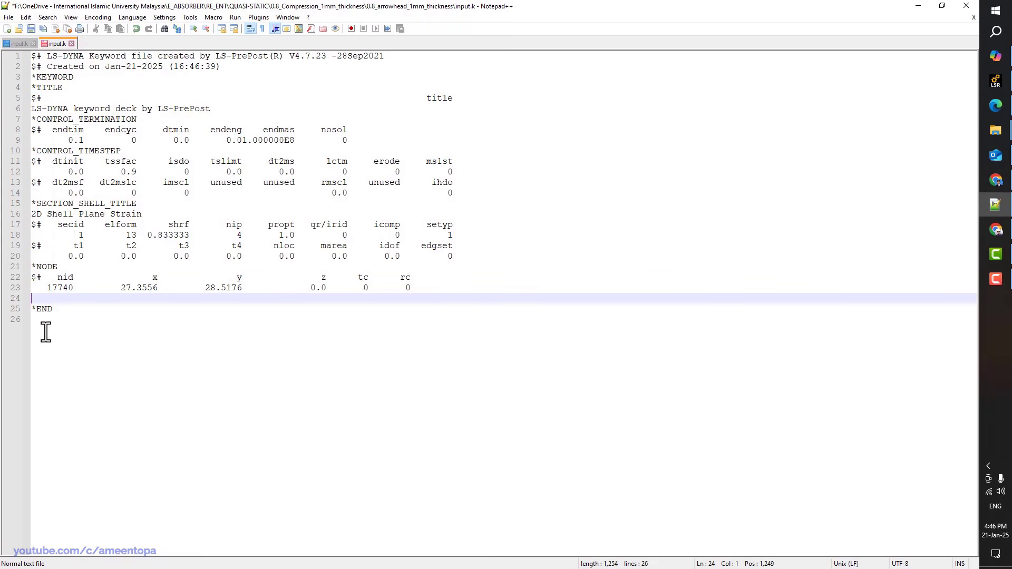
type("*INCLUDE")
key("Return")
type("mesh.k")
key("ctrl+s")
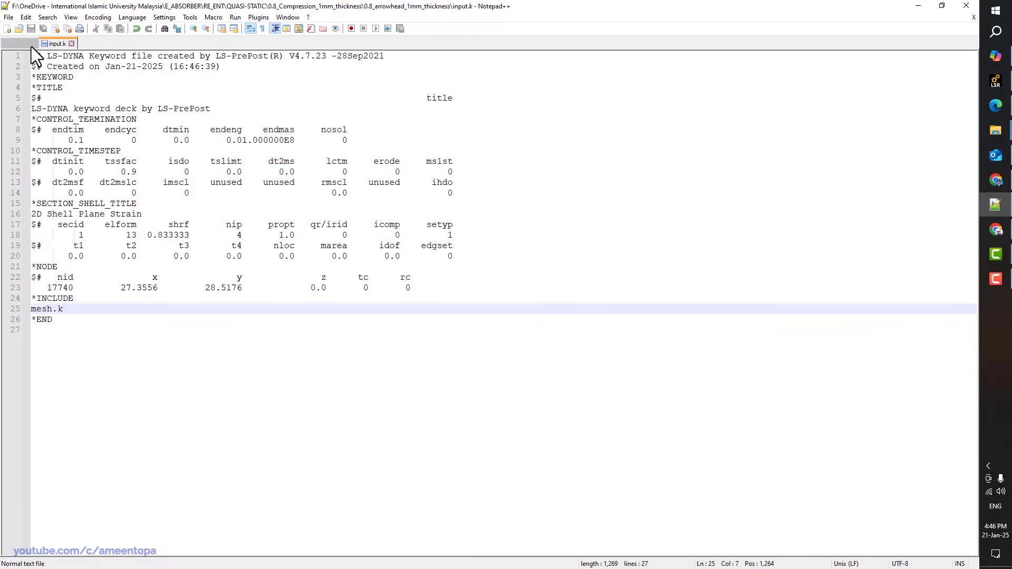
Close both open files and exit Notepad++
left_click(34, 45)
left_click(33, 45)
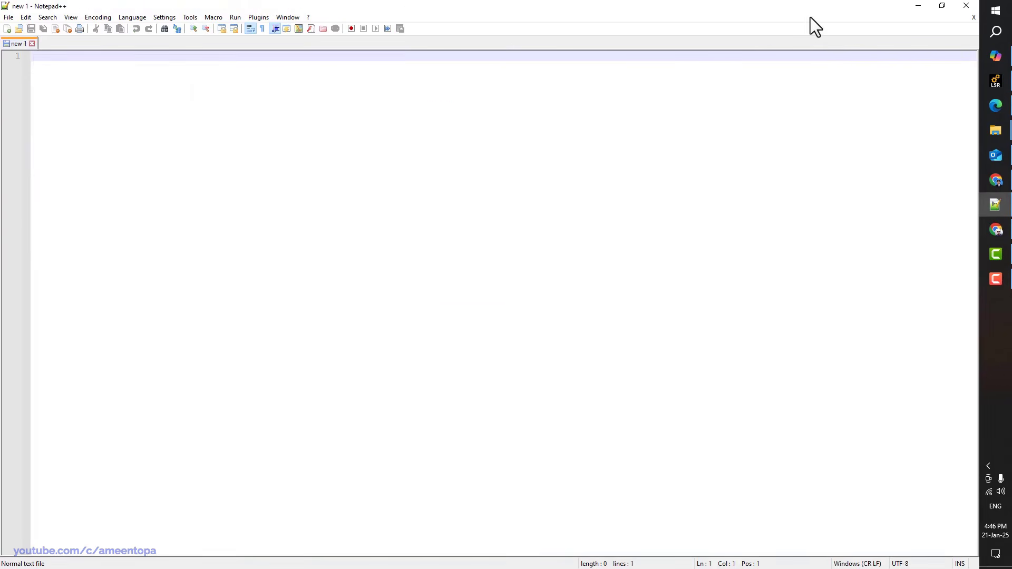
double_click(873, 6)
left_click(796, 106)
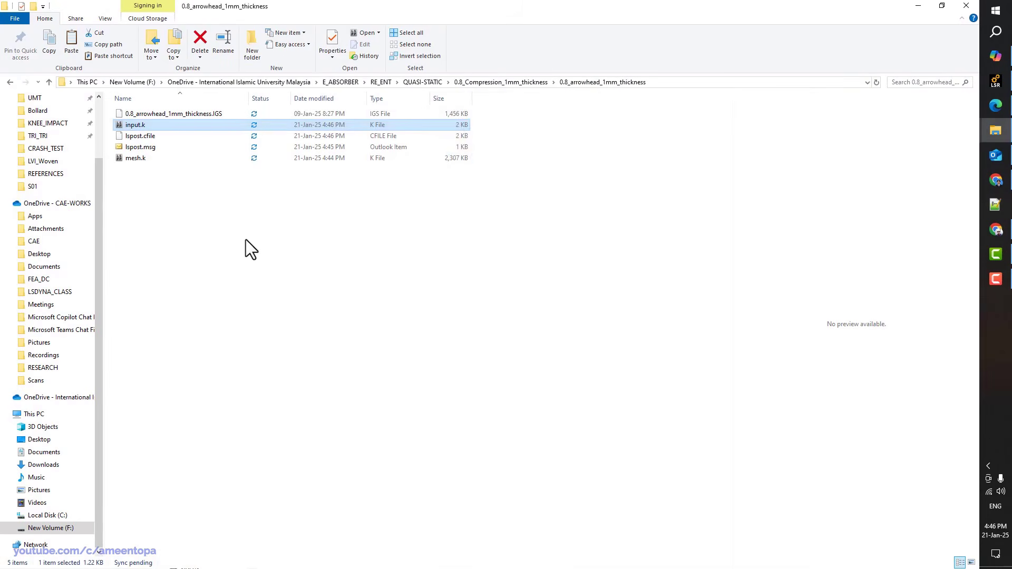
Load input.k in LS-PrePost, dismiss the keyword reader warnings, and view the lattice from the top
double_click(141, 127)
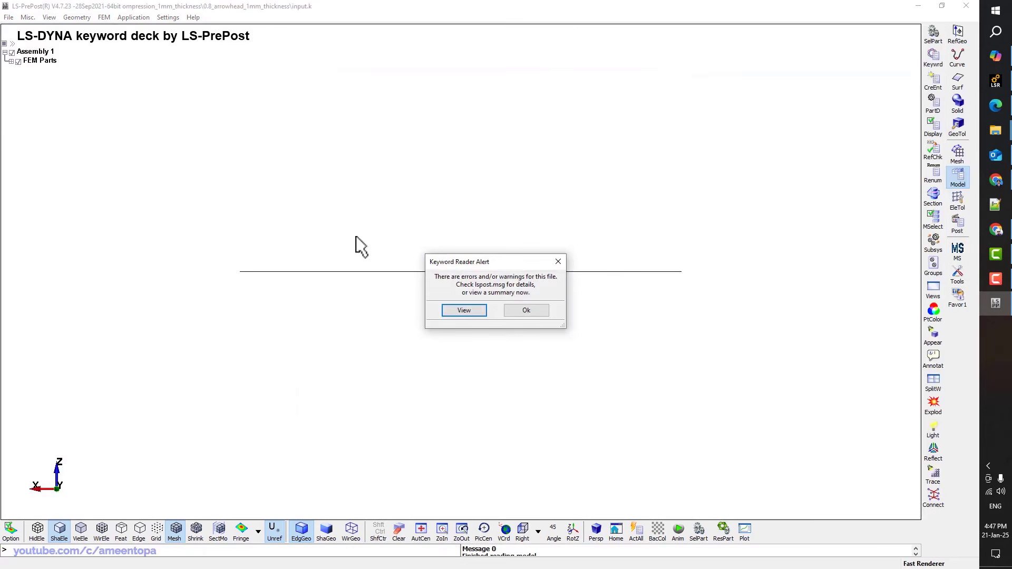
left_click(451, 312)
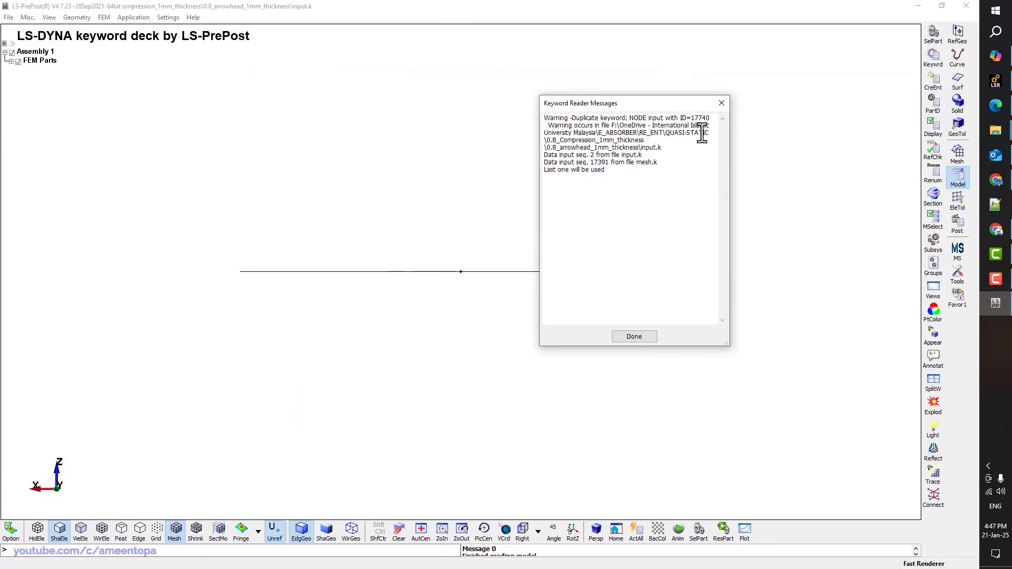
left_click(721, 104)
left_click(537, 531)
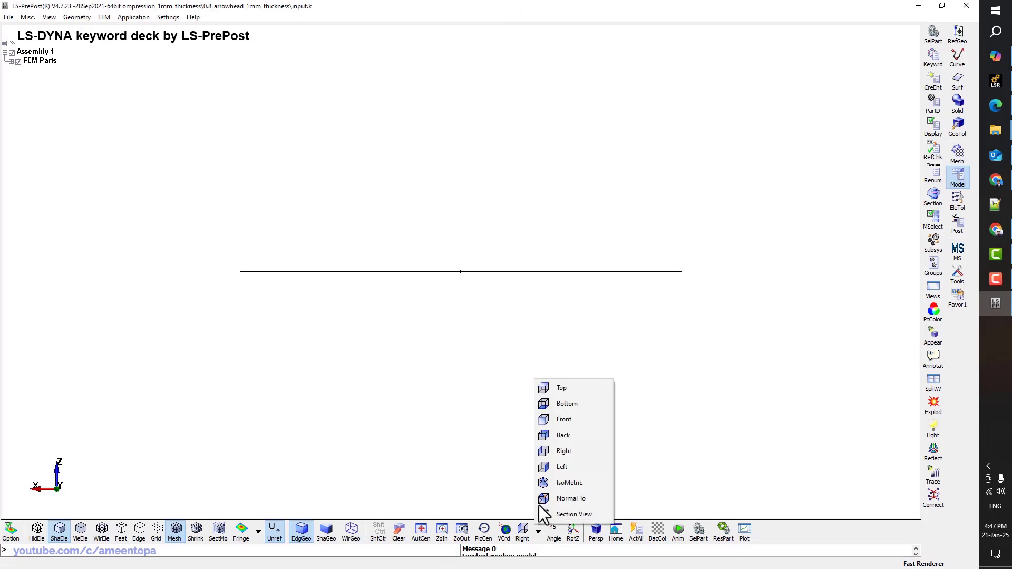
left_click(549, 389)
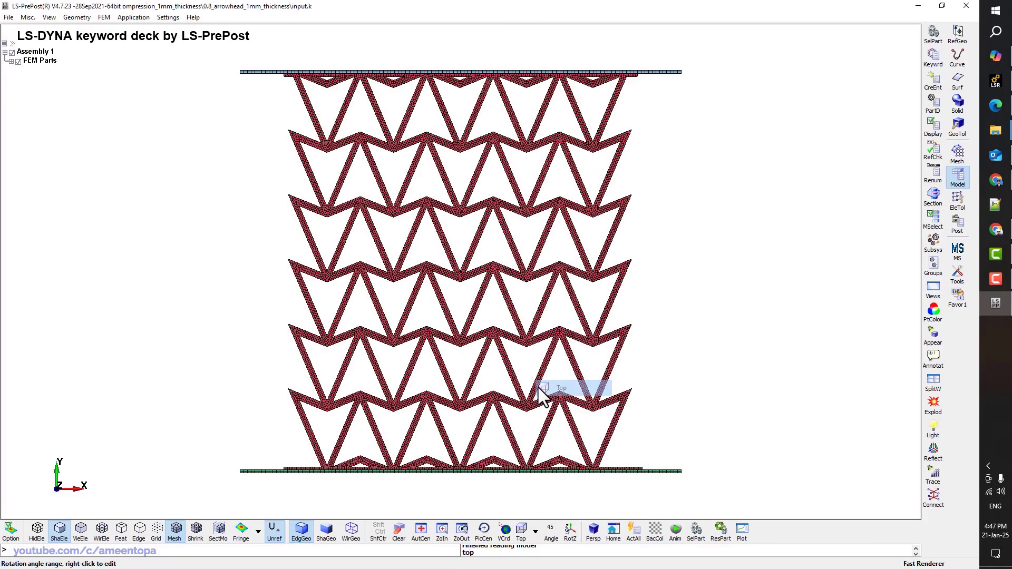
left_click(956, 197)
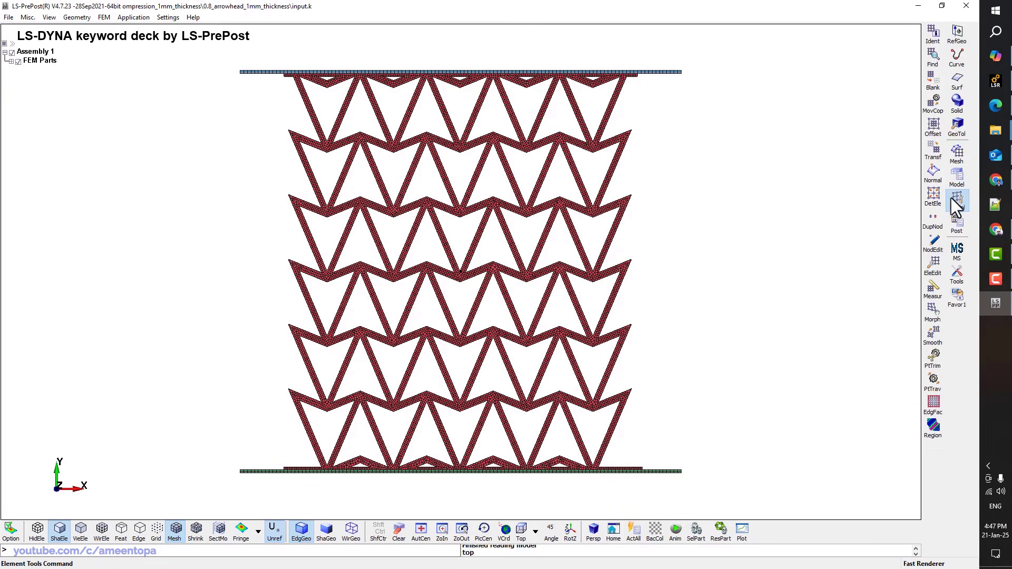
Close LS-PrePost and open input.k in a maximized Notepad++ window
left_click(966, 7)
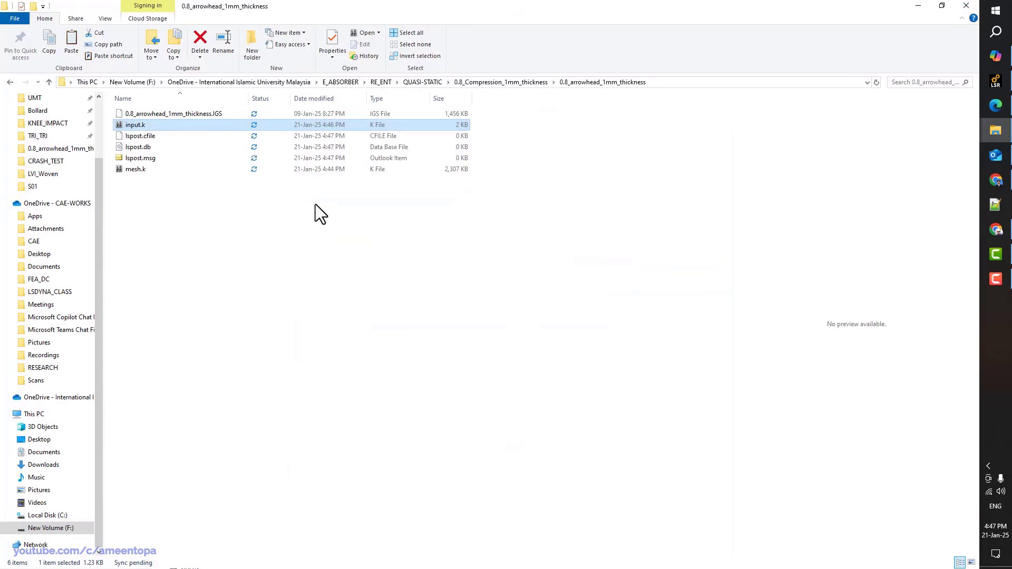
right_click(140, 125)
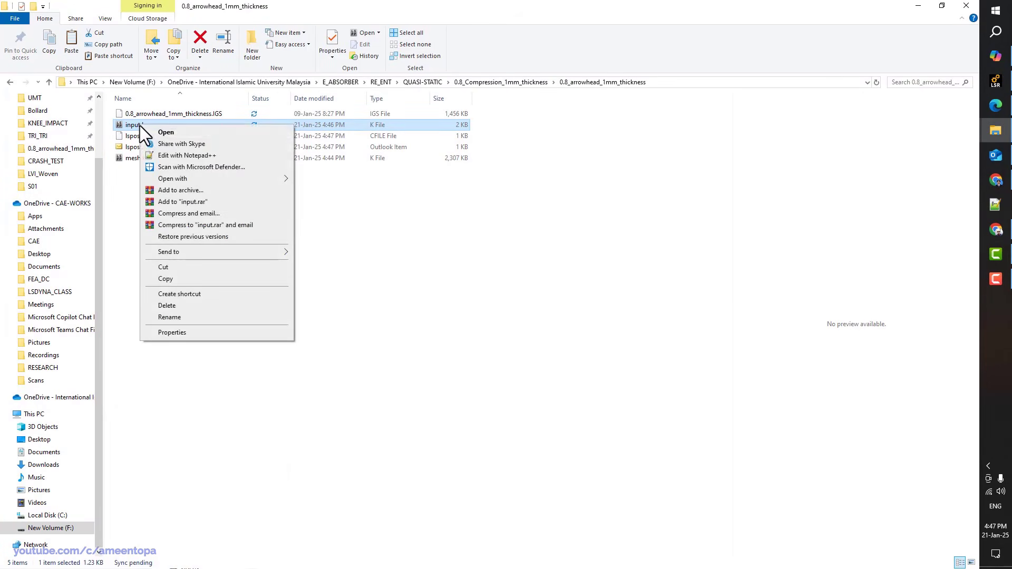
left_click(158, 156)
left_click(771, 106)
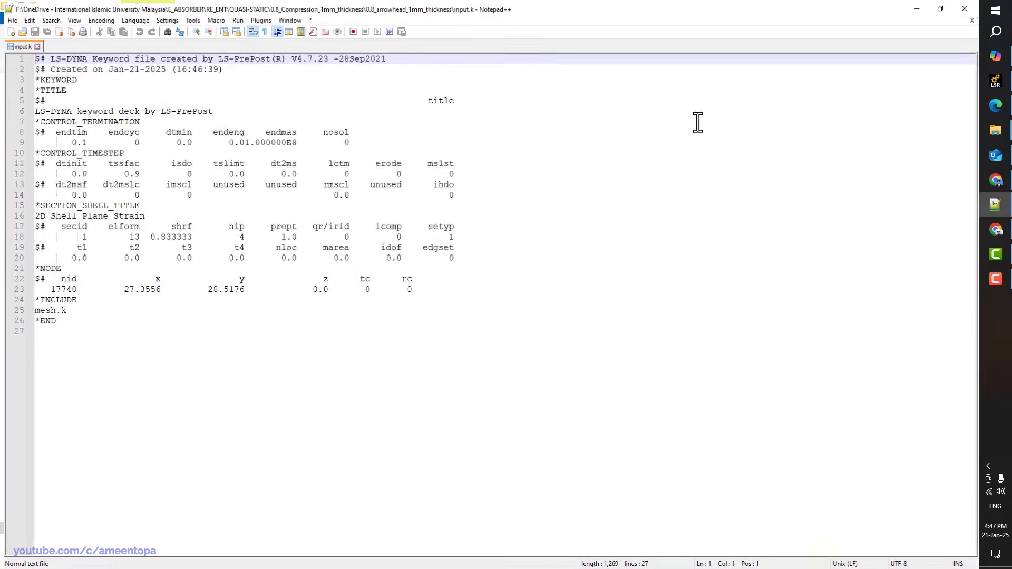
Delete the leftover *NODE block (lines 21–23) from input.k
left_click_drag(429, 283, 74, 317)
left_click(293, 299)
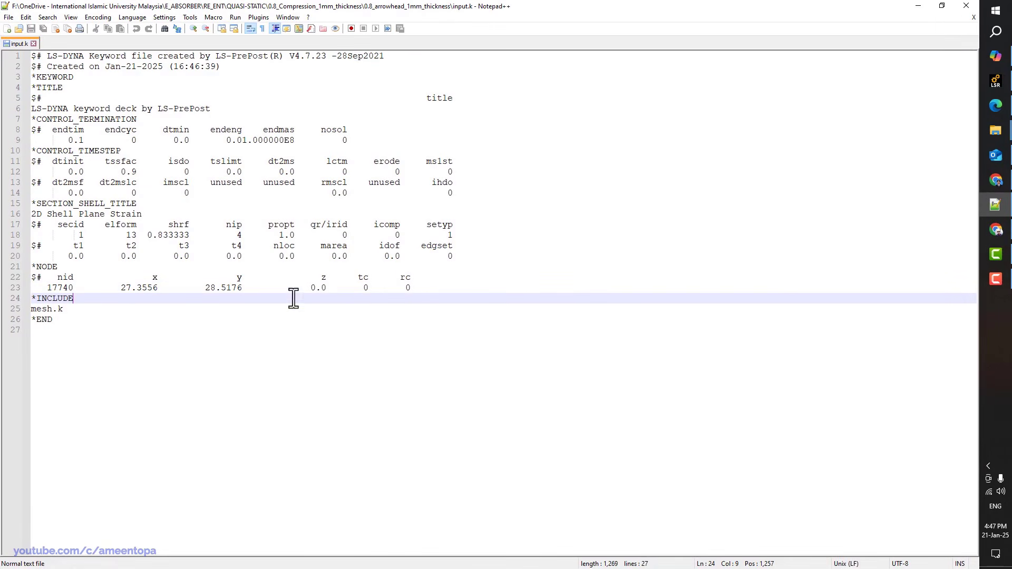
left_click_drag(418, 289, 16, 266)
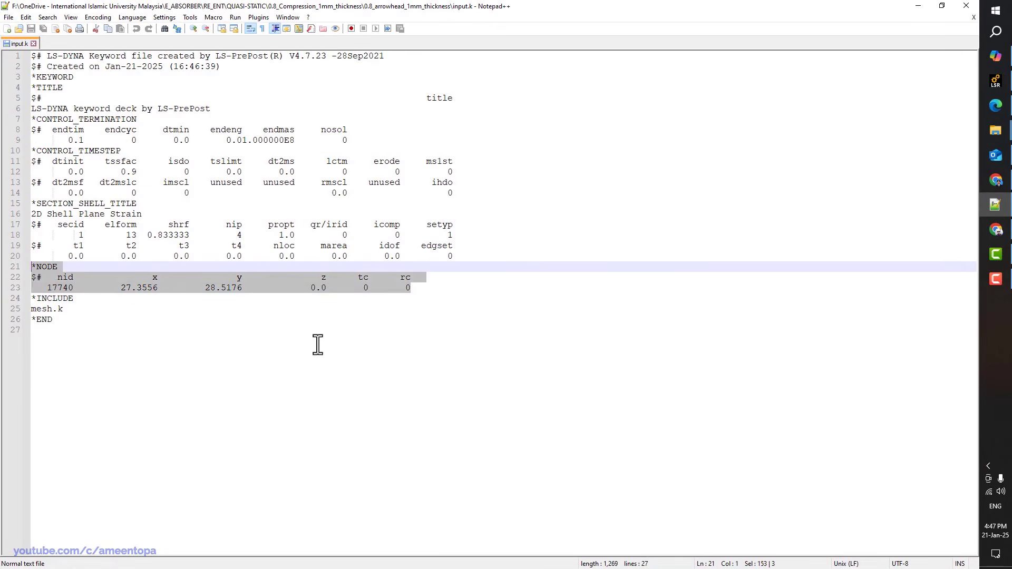
key("Delete")
key("Delete")
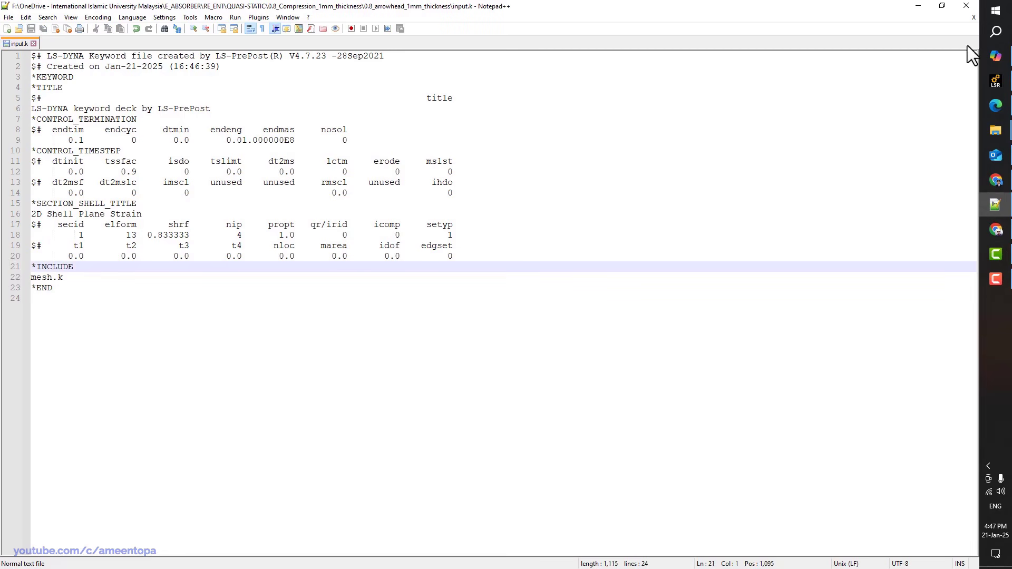
left_click(918, 6)
Open mesh.k in Notepad++ for editing
right_click(144, 163)
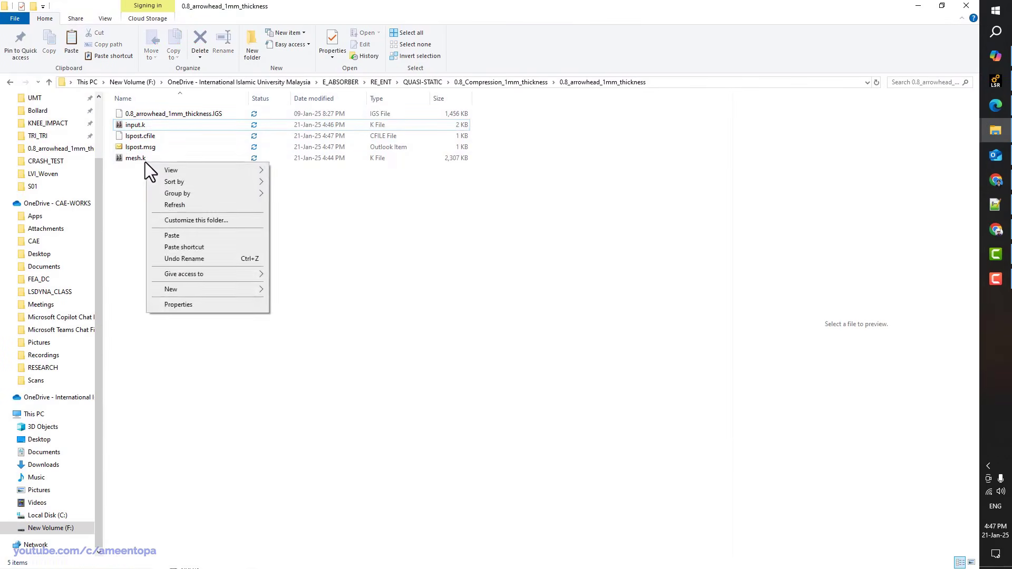
right_click(133, 159)
left_click(158, 189)
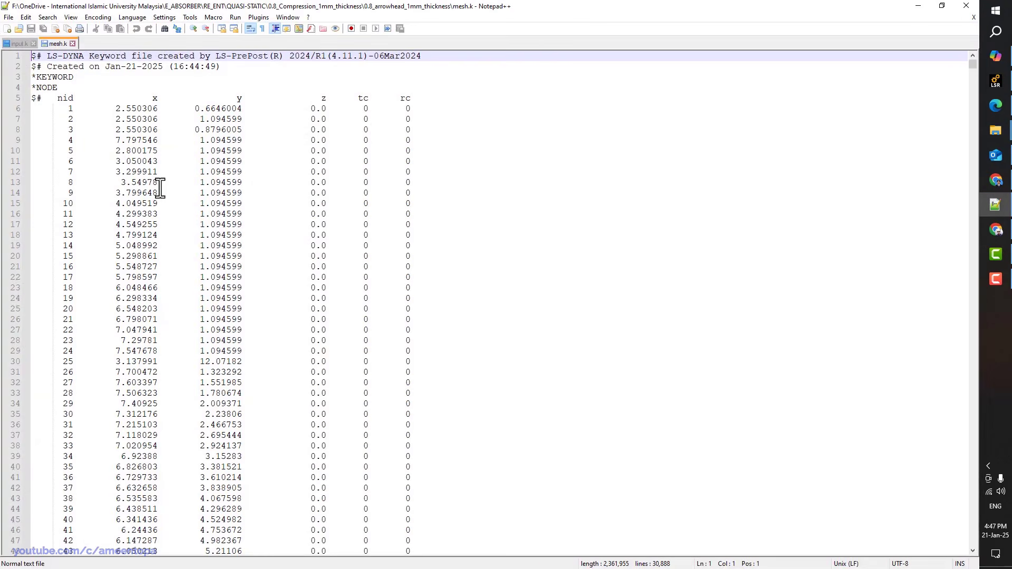
left_click(132, 109)
double_click(132, 110)
Find and remove the three *PART blocks from mesh.k, save it, and return to input.k
key("ctrl+f")
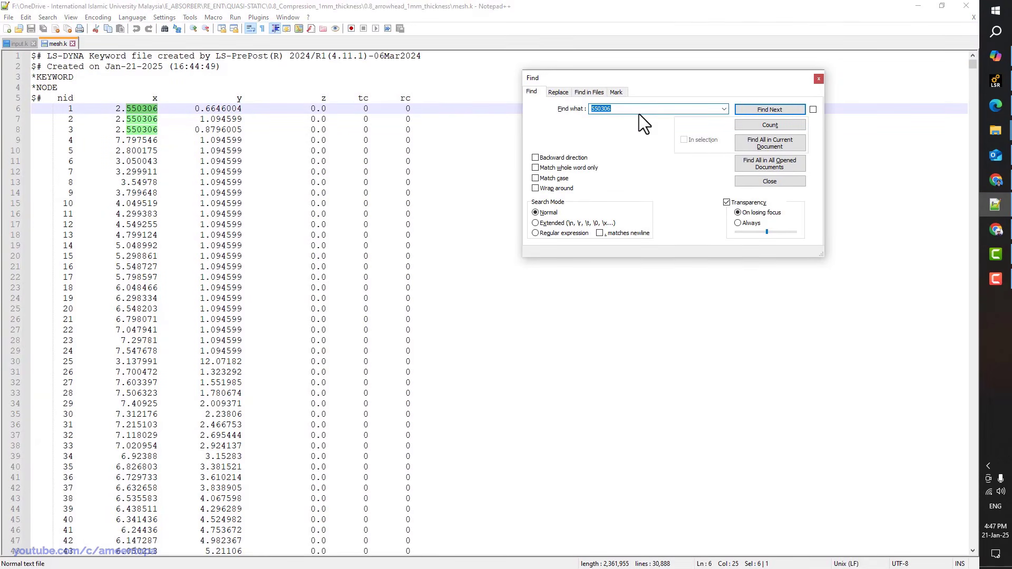
type("part")
key("Return")
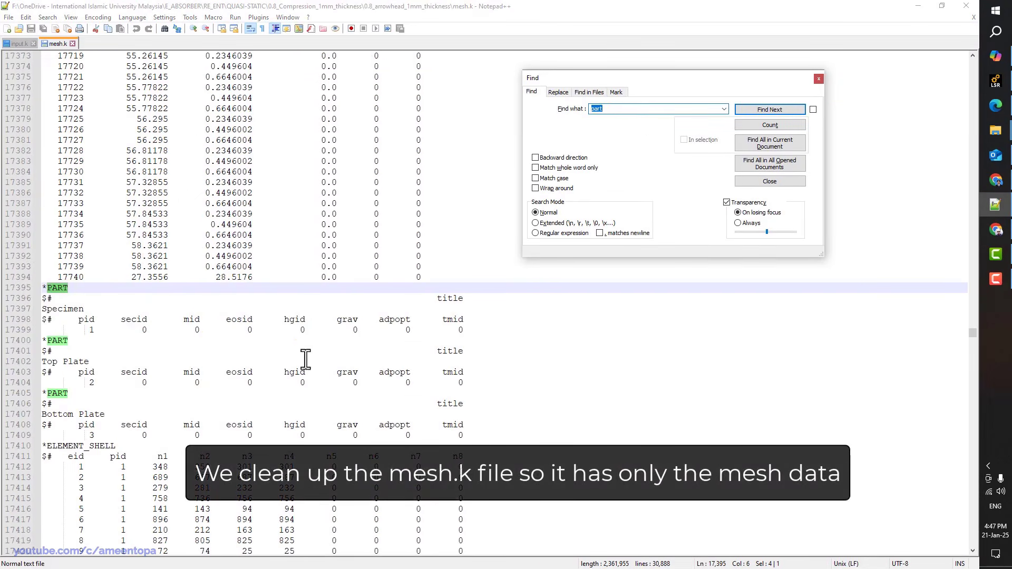
left_click(141, 321)
left_click_drag(41, 288, 38, 446)
key("ctrl+c")
key("Delete")
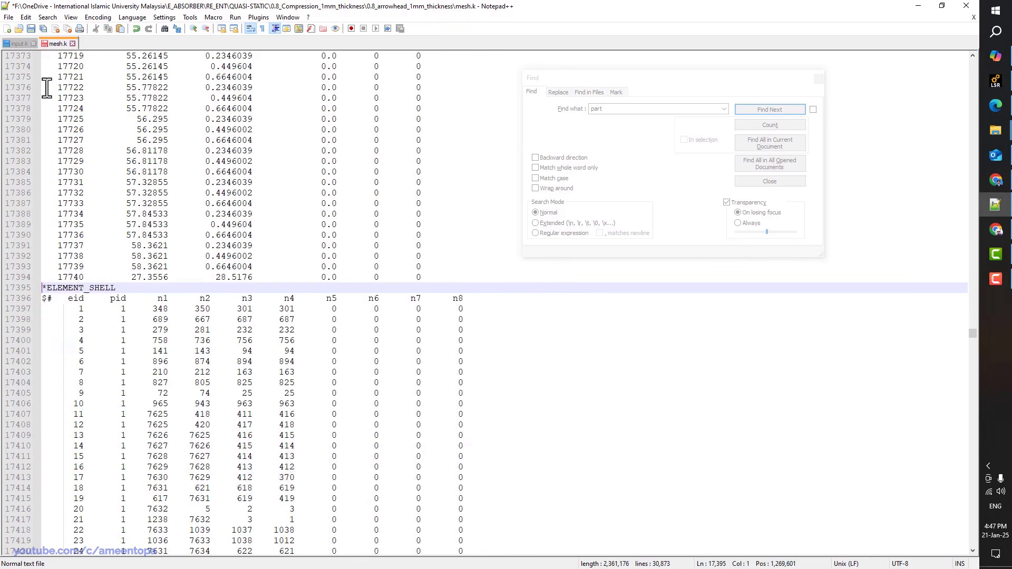
key("ctrl+s")
left_click(24, 45)
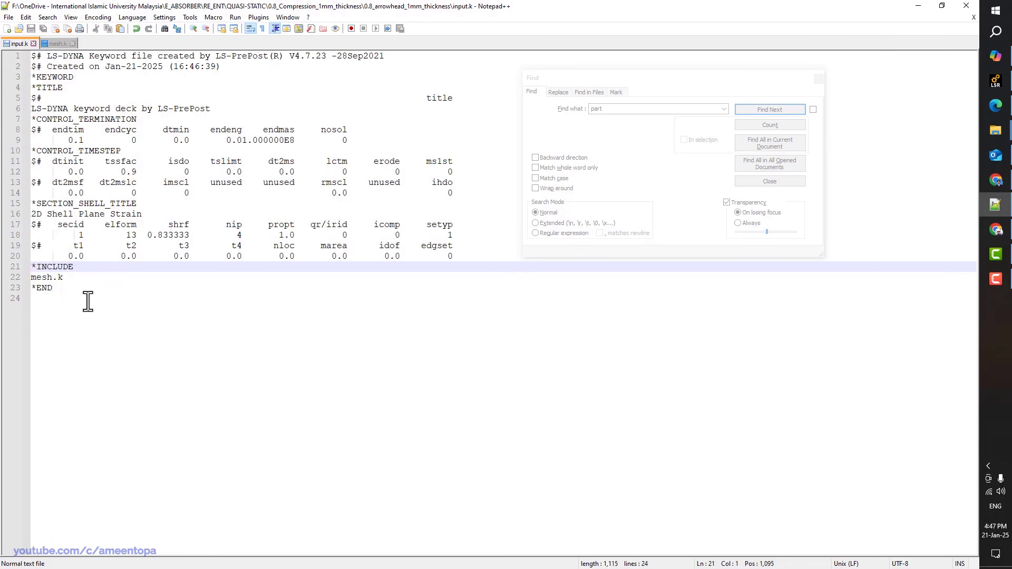
Paste the three *PART blocks into input.k above *END and save
key("Down")
key("Down")
key("Return")
key("Up")
key("ctrl+v")
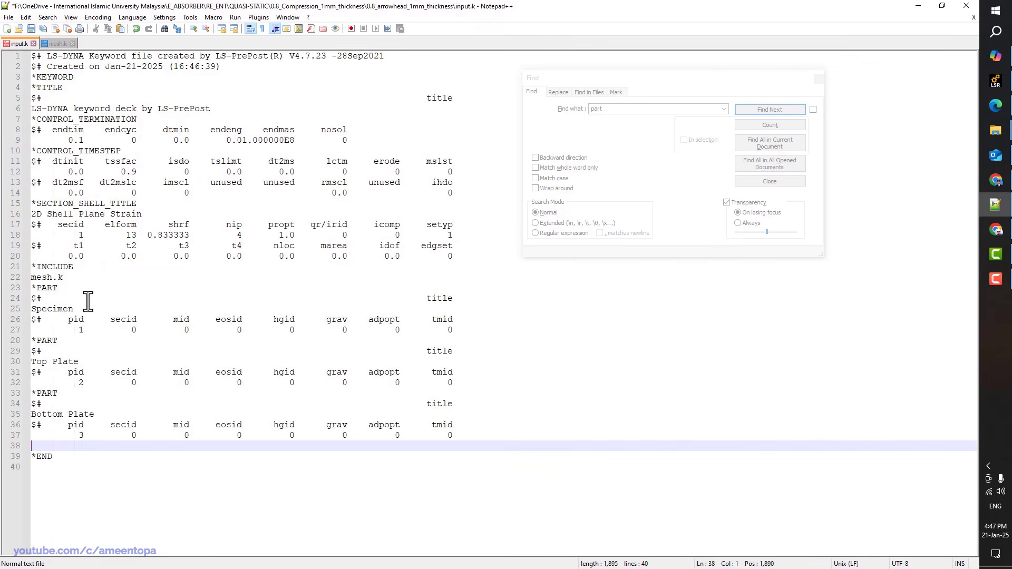
key("ctrl+s")
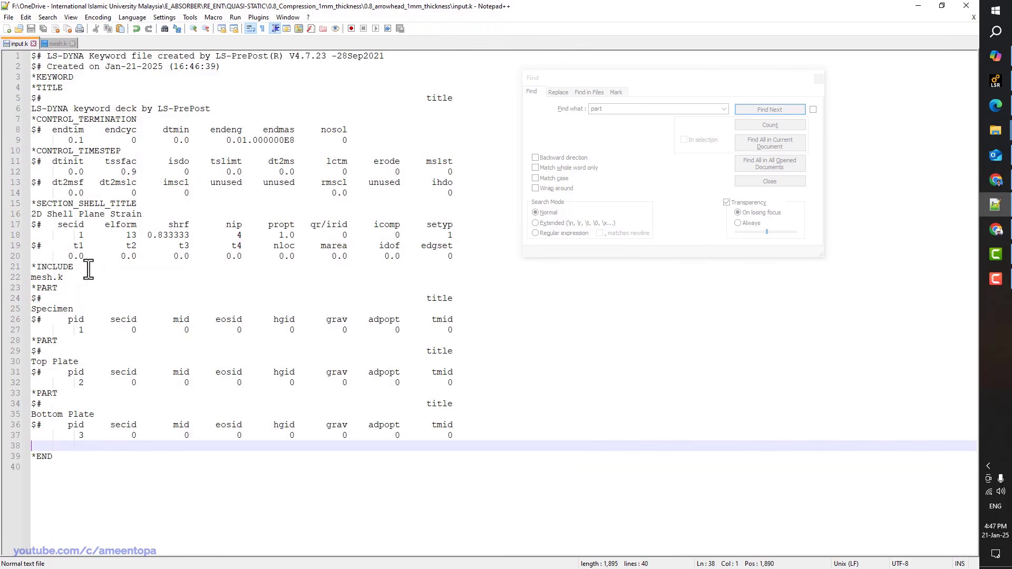
Set secid to 1 for the Specimen, Top Plate and Bottom Plate parts and save
double_click(134, 332)
type("1")
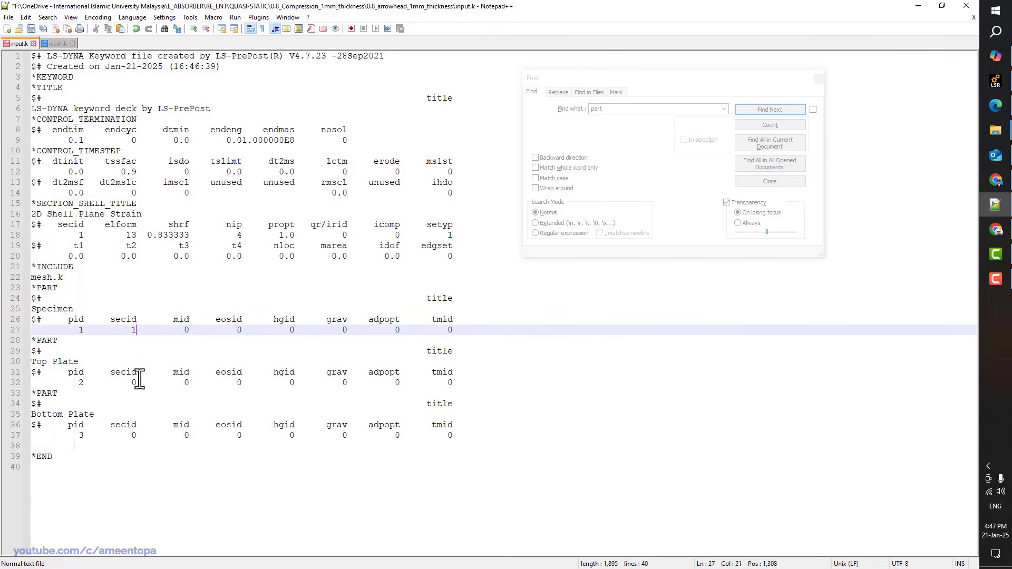
double_click(134, 383)
type("1")
left_click(135, 435)
double_click(134, 436)
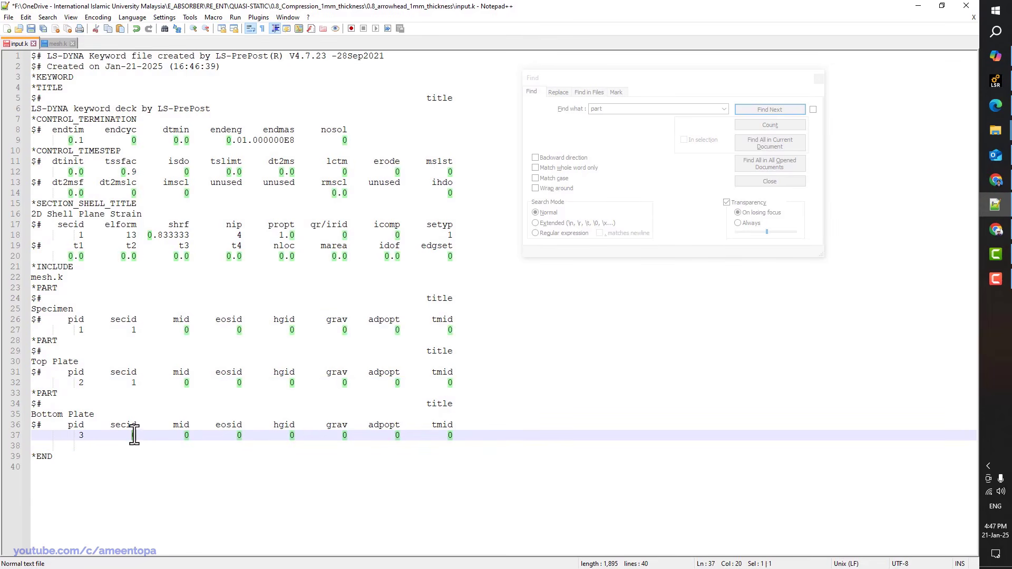
type("1")
key("ctrl+s")
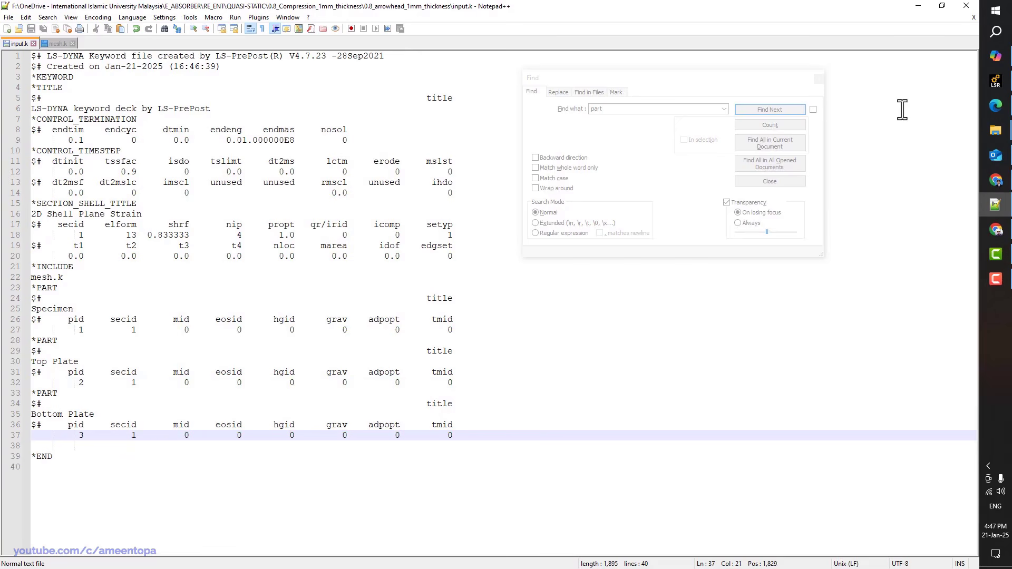
Bring the project folder forward, clear its file selection, and return to the editor
mouse_move(996, 133)
left_click(928, 151)
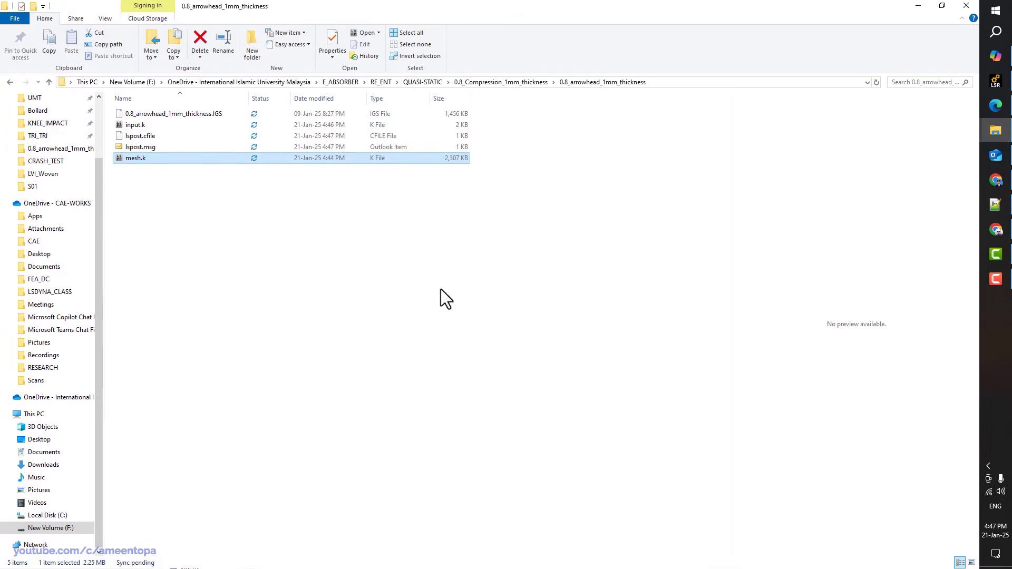
left_click(268, 332)
key("alt+Tab")
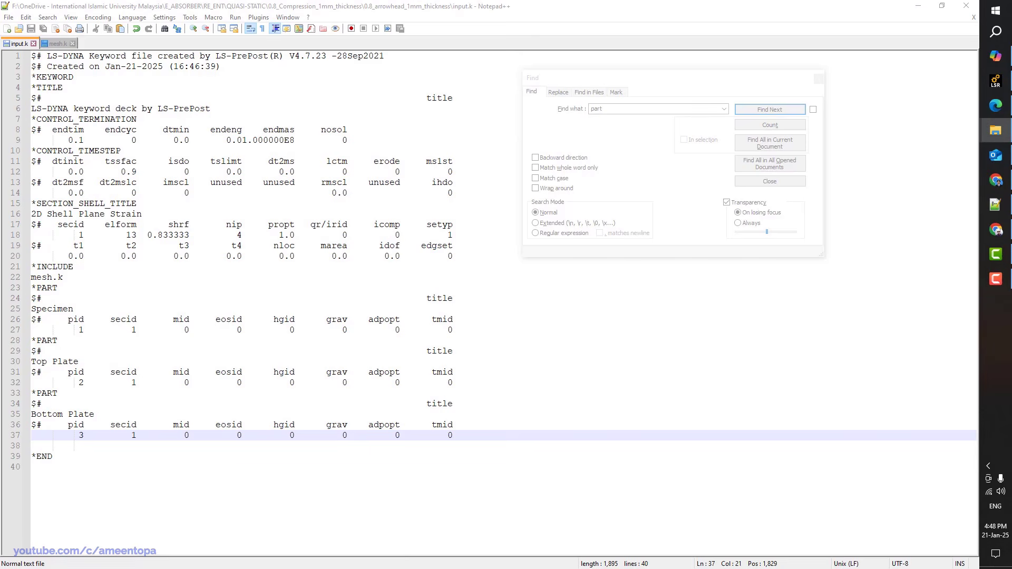
Open the EX3 example re-entrant_compression.k in Notepad++
left_click(995, 130)
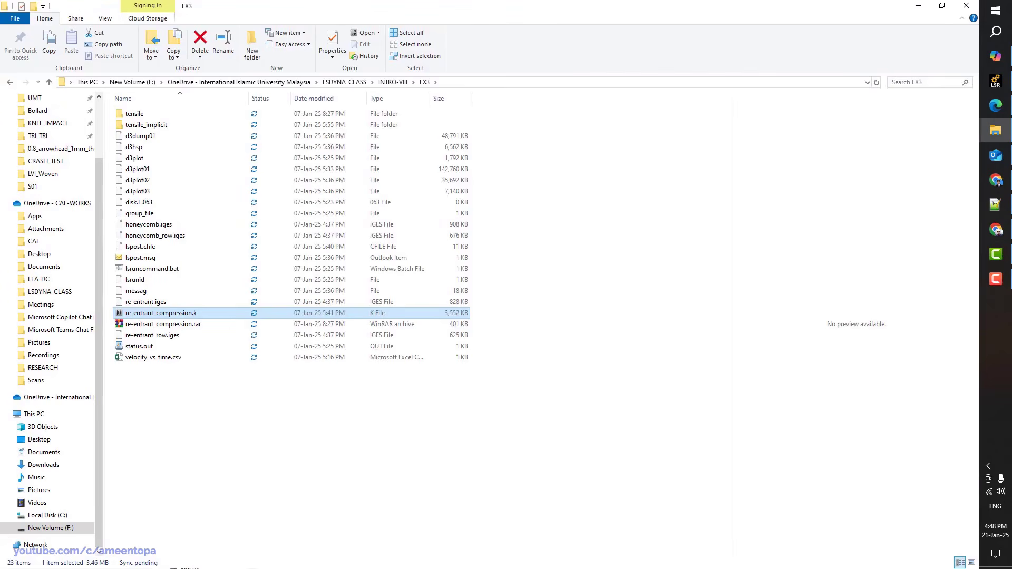
left_click(461, 396)
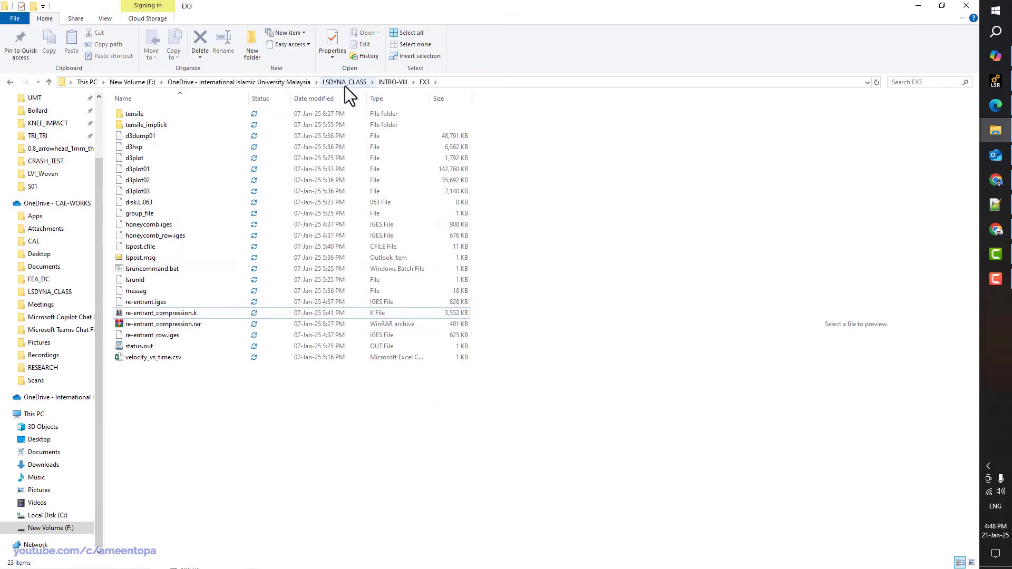
right_click(153, 315)
mouse_move(220, 368)
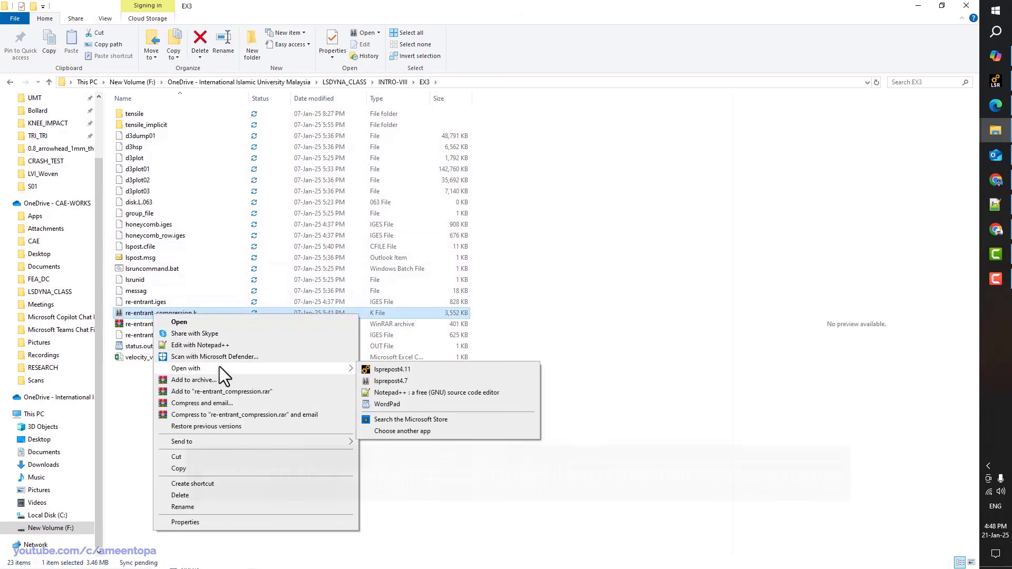
left_click(382, 395)
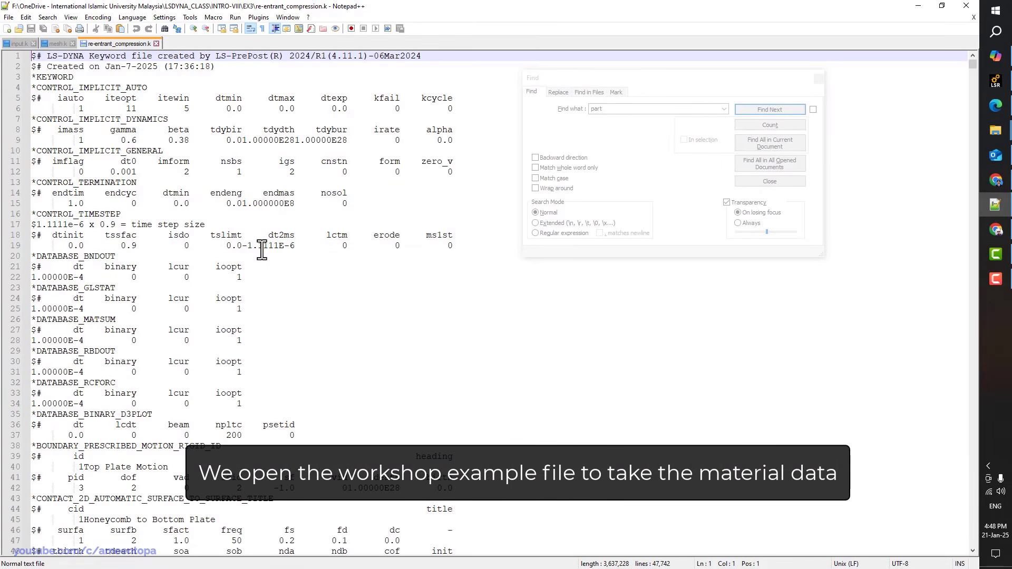
scroll(262, 250, "down", 2)
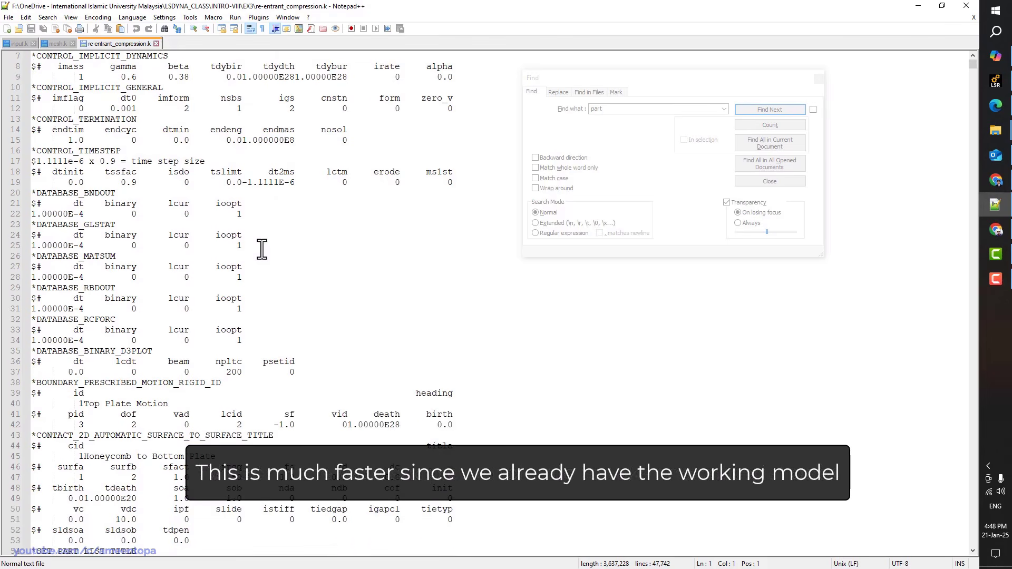
scroll(261, 248, "down", 16)
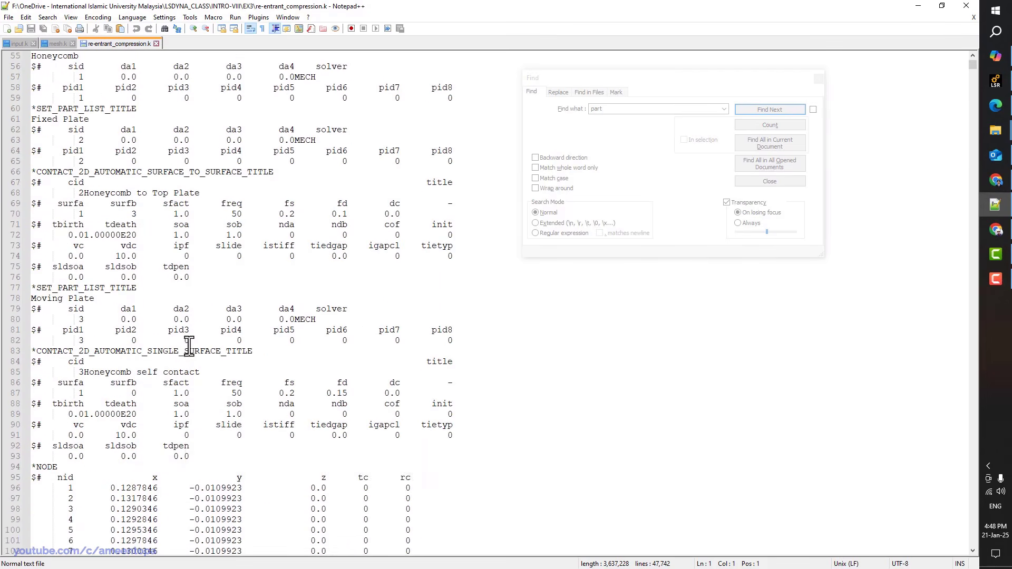
Search for *MAT and select the rigid plate and ABS plasticity material cards
left_click(626, 133)
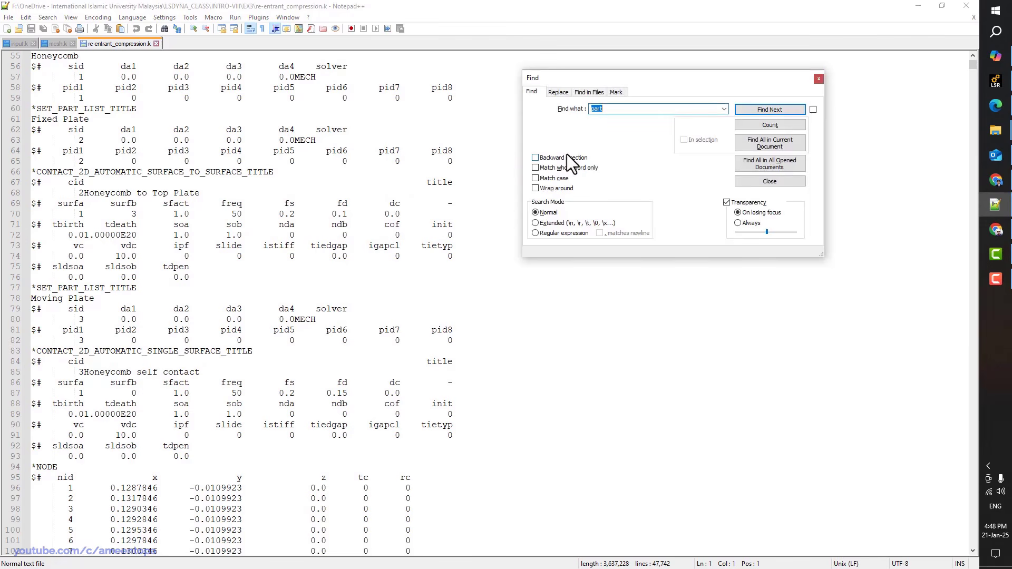
type("*MAT")
key("Return")
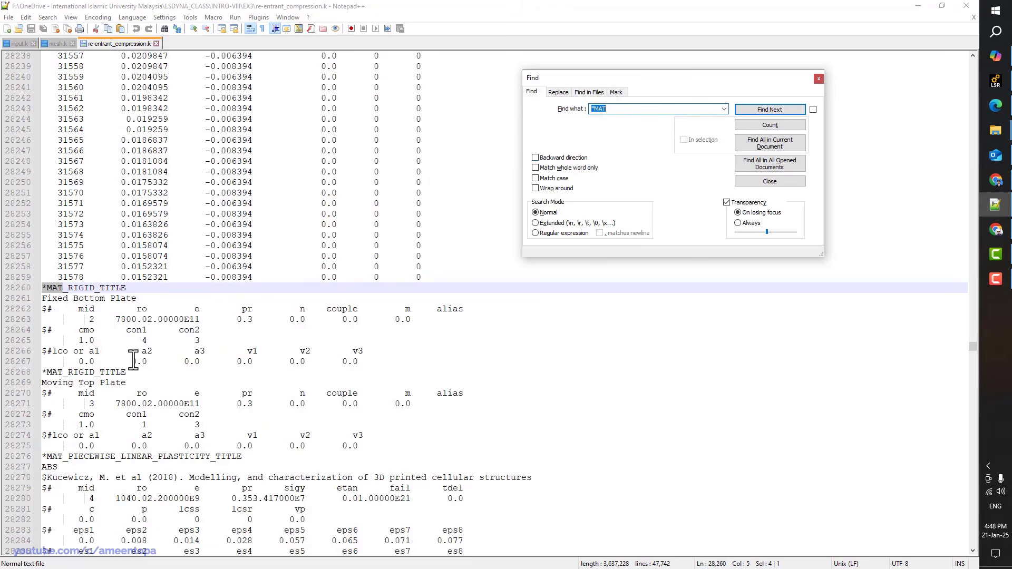
scroll(133, 360, "down", 4)
left_click(151, 383)
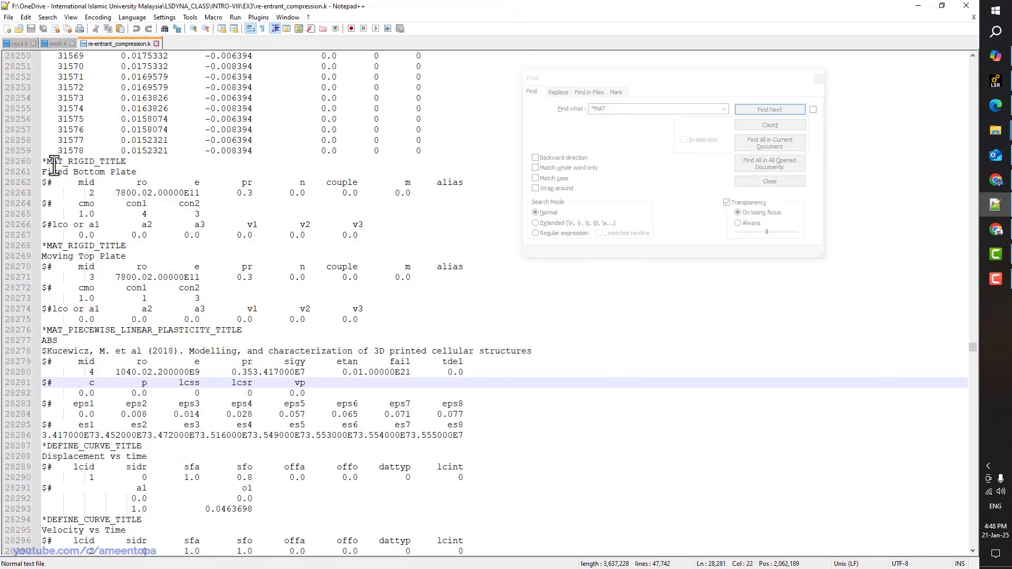
left_click_drag(43, 161, 486, 434)
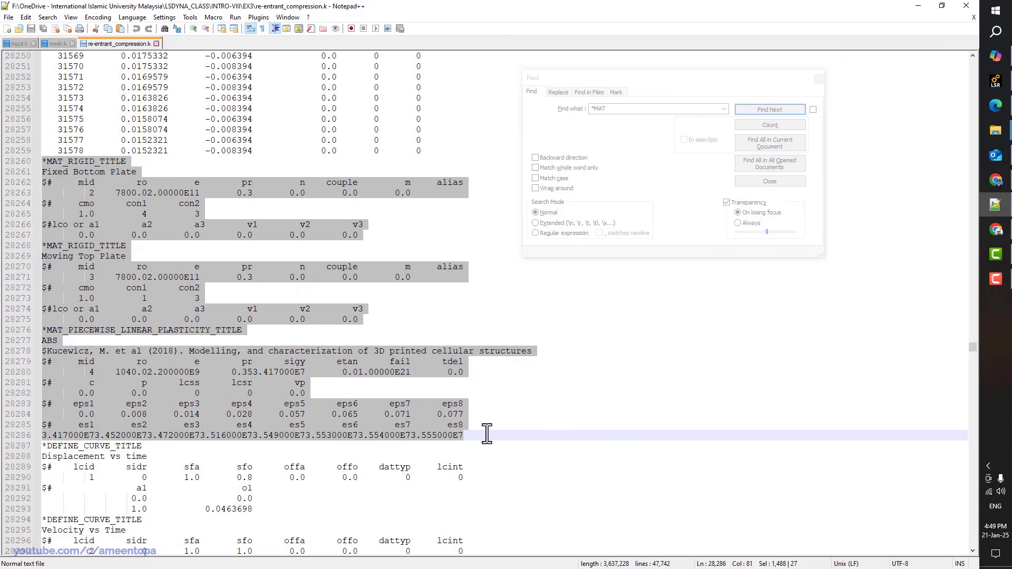
Paste the material cards into input.k above *END and set the ABS material ID to 1
left_click(18, 44)
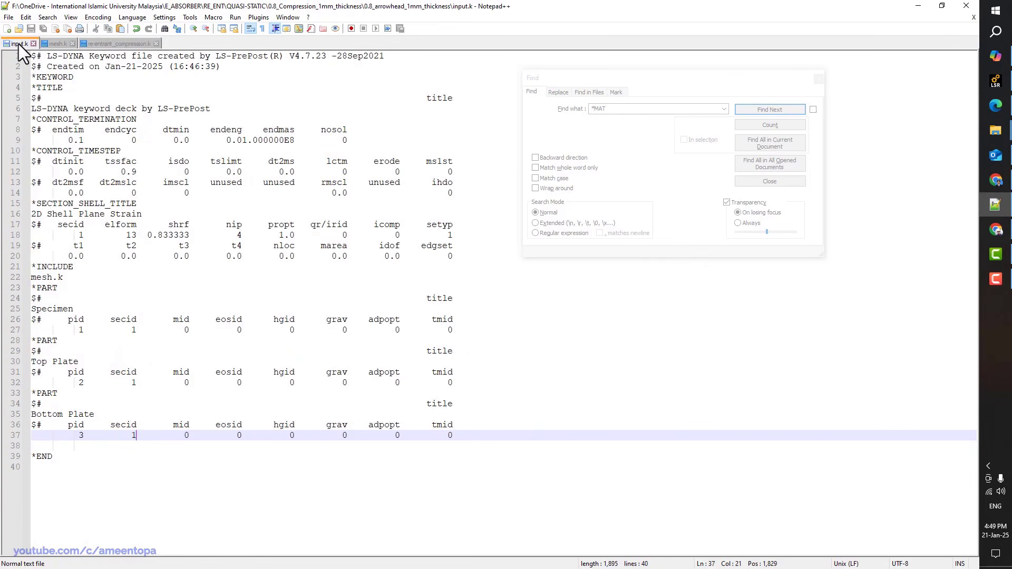
left_click(40, 445)
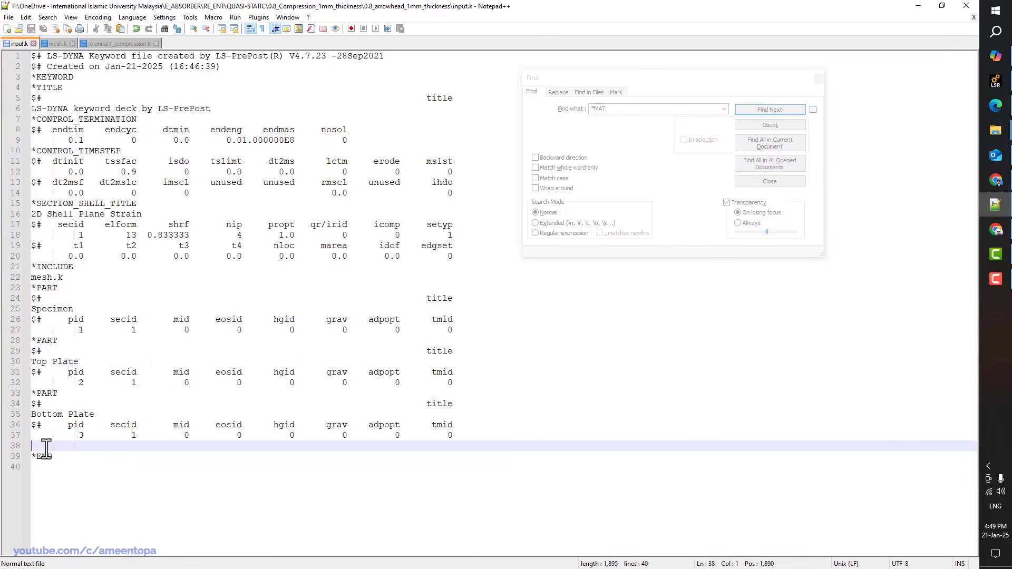
type("*MAT_RIGID_TITLE Fixed Bottom Plate $#     mid        ro         e        pr         n    couple         m     alias          2    7800.02.00000E11       0.3       0.0       0.0       0.0 $#     cmo      con1      con2        1.0         4         3 $#lco or a1        a2        a3        v1        v2        v3        0.0       0.0       0.0       0.0       0.0       0.0 *MAT_RIGID_TITLE Moving Top Plate $#     mid        ro         e        pr         n    couple         m     alias          3    7800.02.00000E11       0.3       0.0       0.0       0.0 $#     cmo      con1      con2        1.0         1         3 $#lco or a1        a2        a3        v1        v2        v3        0.0       0.0       0.0       0.0       0.0       0.0 *MAT_PIECEWISE_LINEAR_PLASTICITY_TITLE ABS $Kucewicz, M. et al (2018). Modelling, and characterization of 3D printed cellular structures $#     mid        ro         e        pr      sigy      etan      fail      tdel          1    1040.02.200000E9      0.353.417000E7       0.01.00000E21       0.0 $#       c         p      lcss      lcsr        vp        0.0       0.0         0         0       0.0 $#    eps1      eps2      eps3      eps4      eps5      eps6      eps7      eps8        0.0     0.008     0.014     0.028     0.057     0.065     0.071     0.077 $#     es1       es2       es3       es4       es5       es6       es7       es8 3.417000E73.452000E73.472000E73.516000E73.549000E73.553000E73.554000E73.555000E7")
scroll(79, 452, "down", 1)
left_click(79, 456)
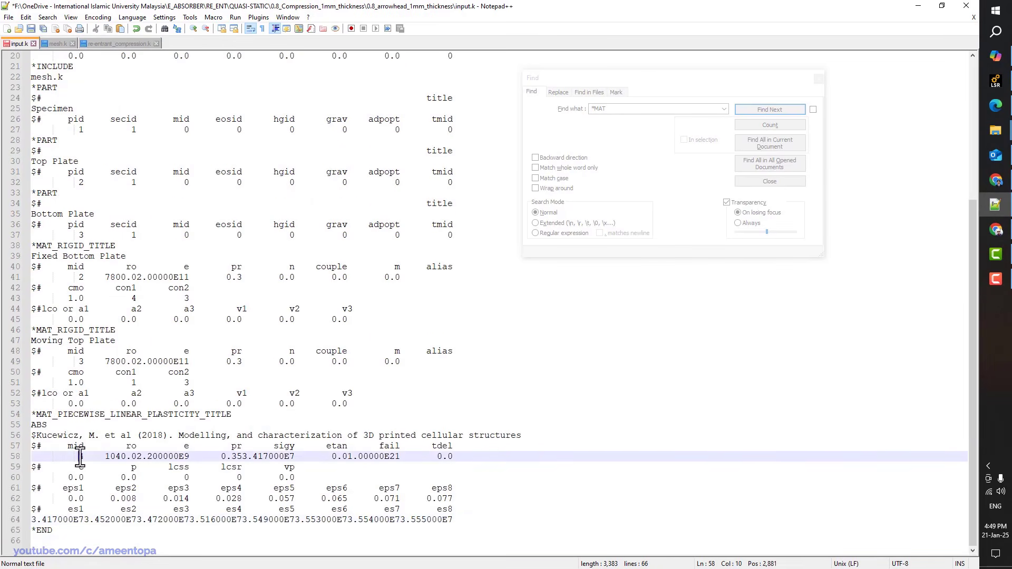
key("Delete")
type("1")
Give the Specimen part mid 1, and the top plate material and Top Plate part ID 2
double_click(188, 130)
type("1")
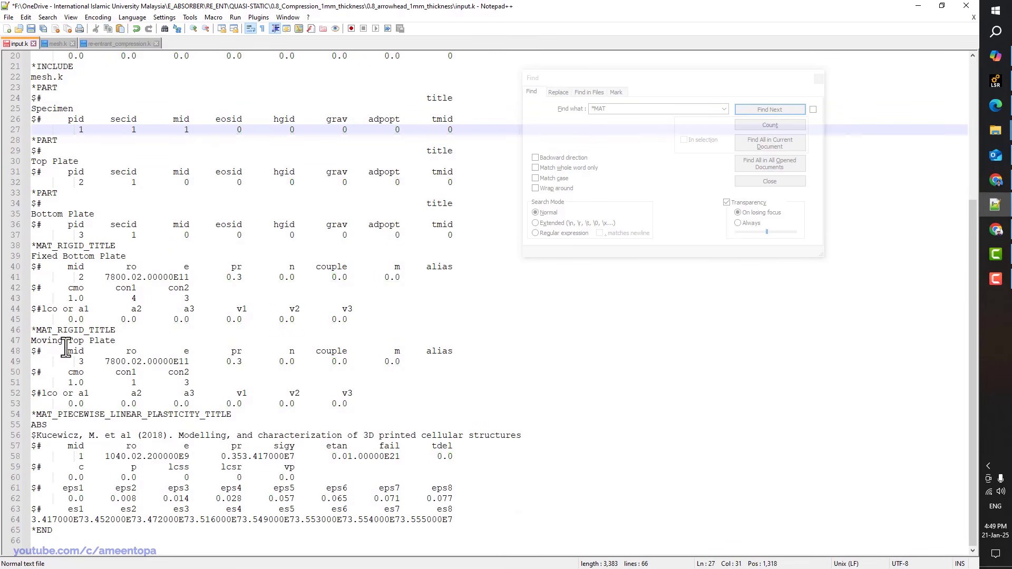
left_click(82, 362)
key("Delete")
type("2")
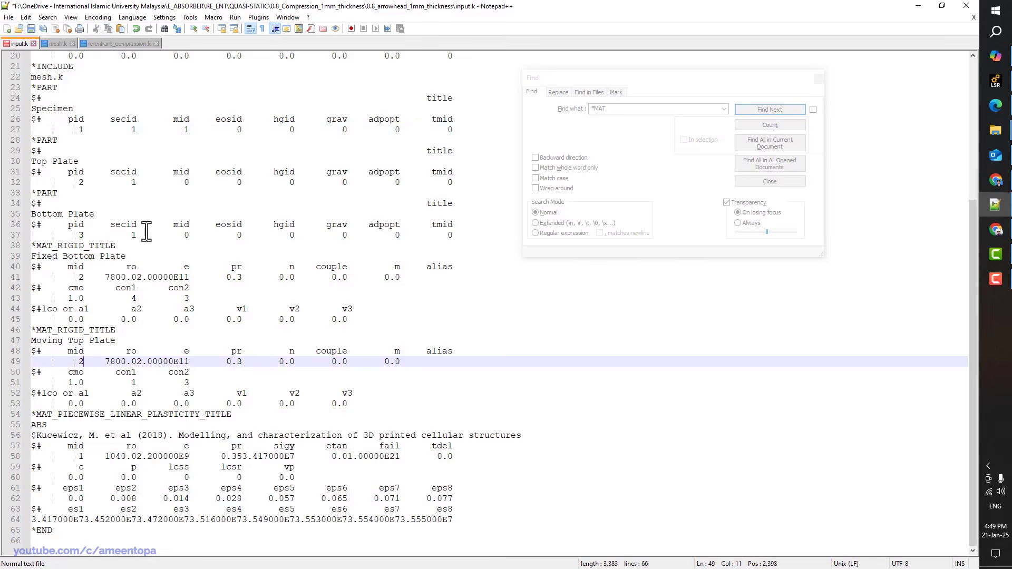
left_click(187, 182)
double_click(187, 183)
type("2")
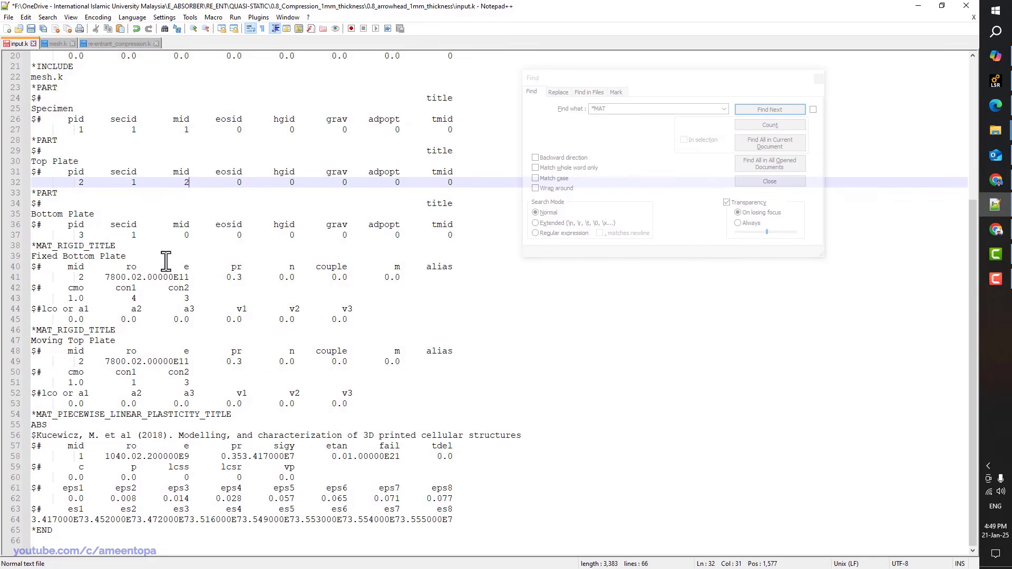
Set the Fixed Bottom Plate material and Bottom Plate part to ID 3, then save
double_click(82, 278)
type("3")
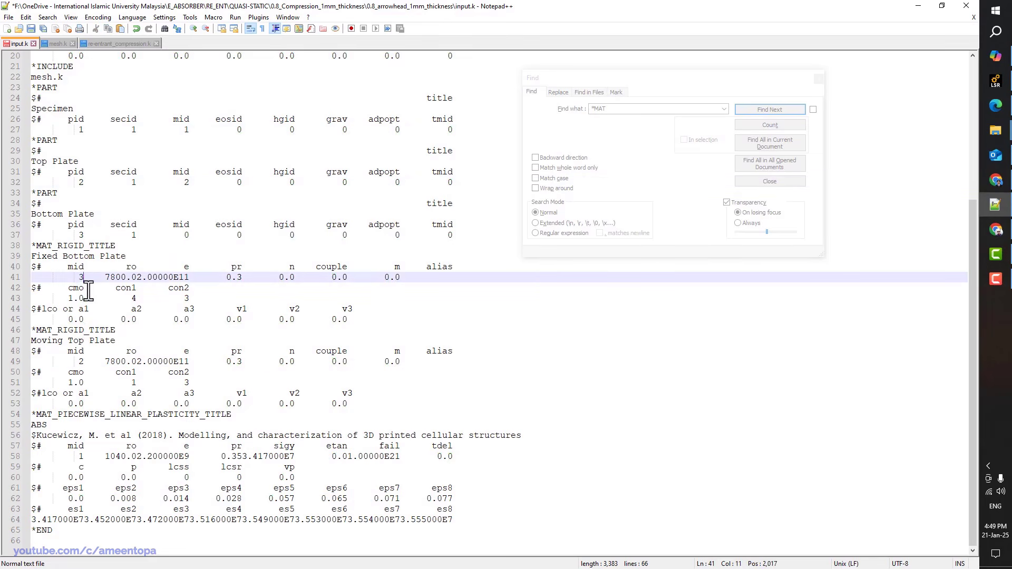
double_click(185, 235)
type("3")
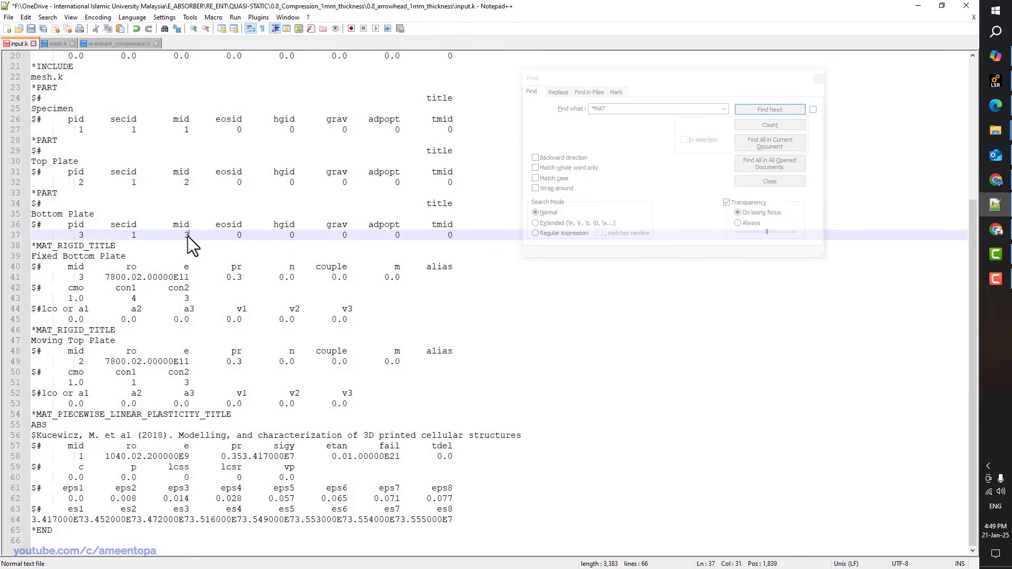
key("ctrl+s")
Move the *SECTION_SHELL_TITLE block before the first *MAT_RIGID_TITLE and save input.k
scroll(189, 237, "up", 7)
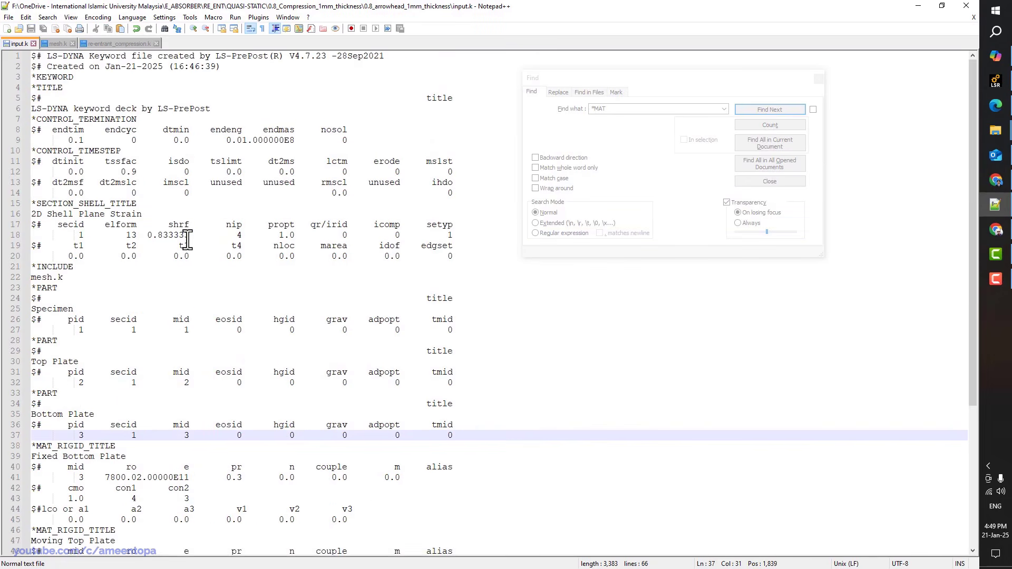
scroll(192, 282, "down", 1)
scroll(203, 439, "down", 2)
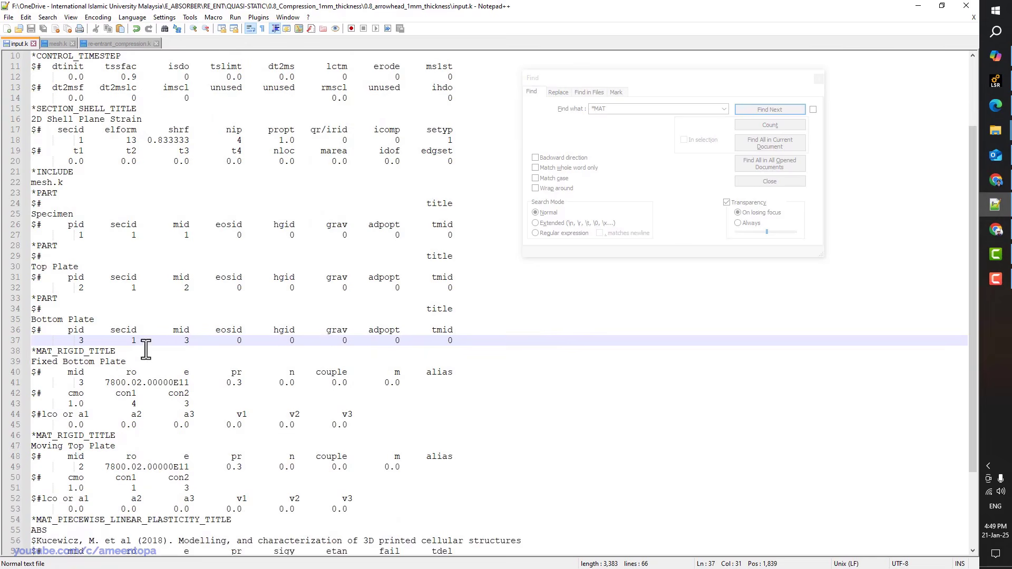
scroll(144, 373, "up", 3)
left_click_drag(35, 203, 32, 267)
key("ctrl+c")
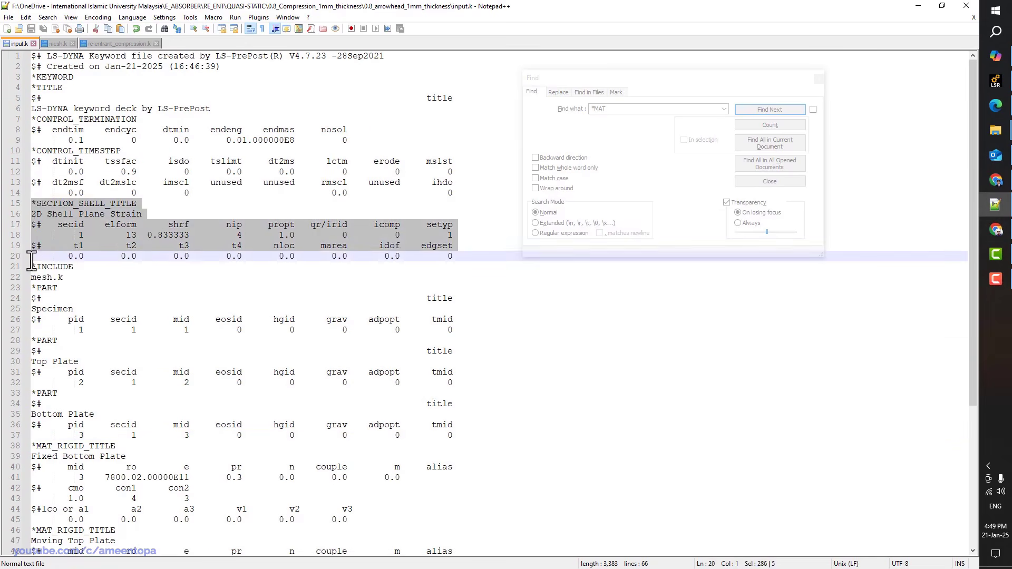
key("Delete")
left_click(35, 380)
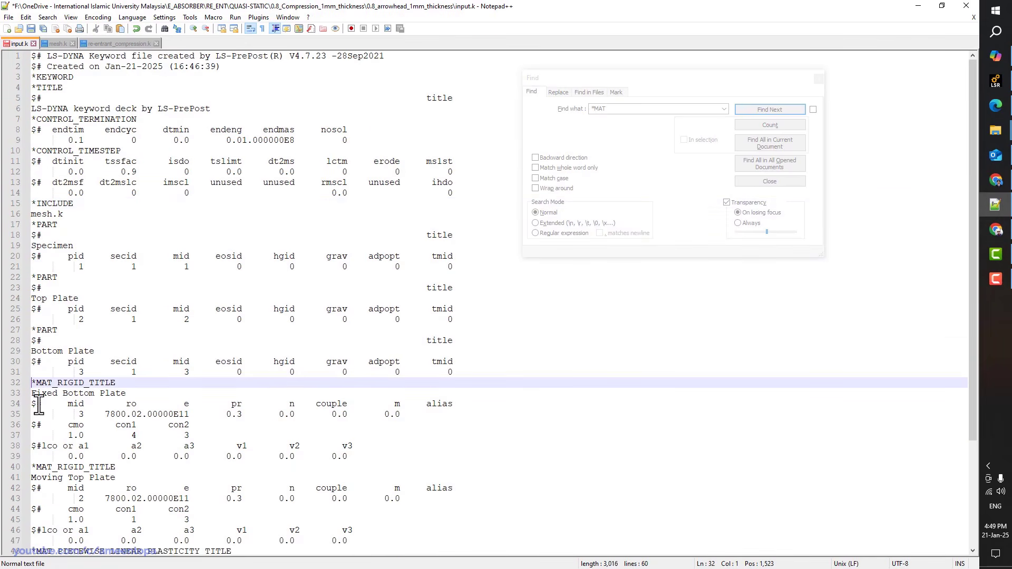
key("ctrl+v")
key("ctrl+s")
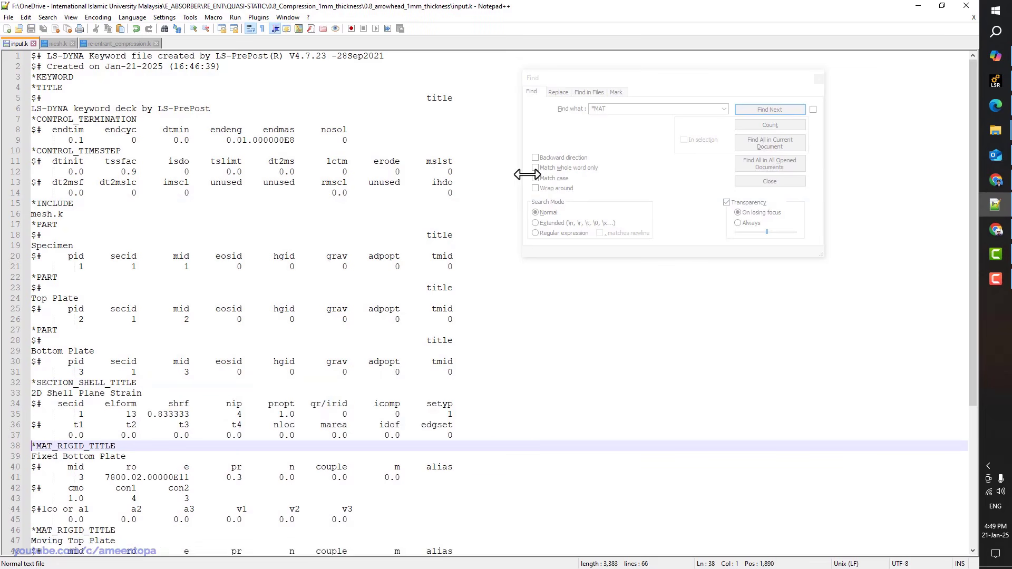
mouse_move(992, 136)
left_click(922, 95)
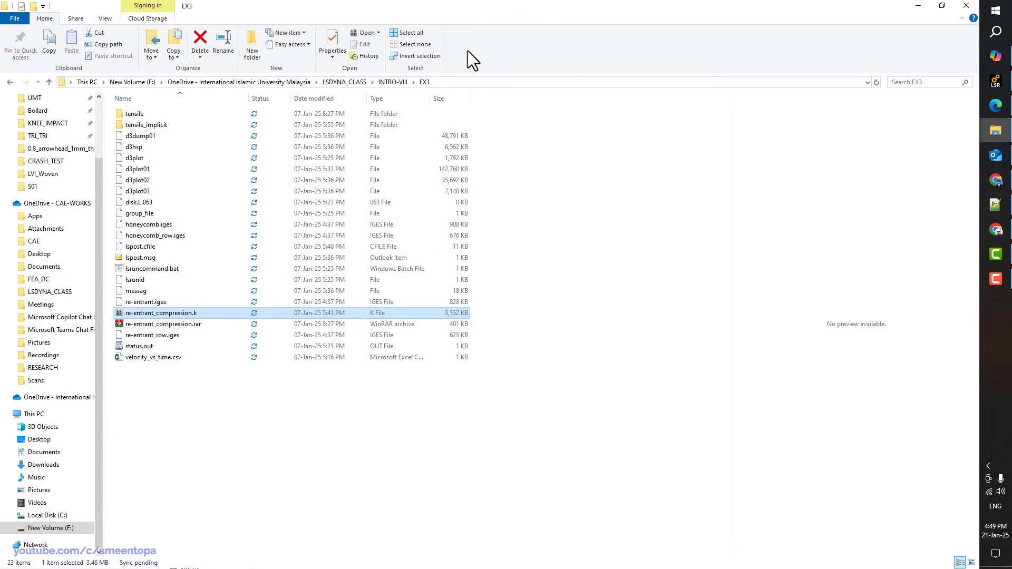
Move the EX3 window aside and select input.k in the maximized 0.8_arrowhead_1mm_thickness folder
left_click_drag(463, 5, 555, 74)
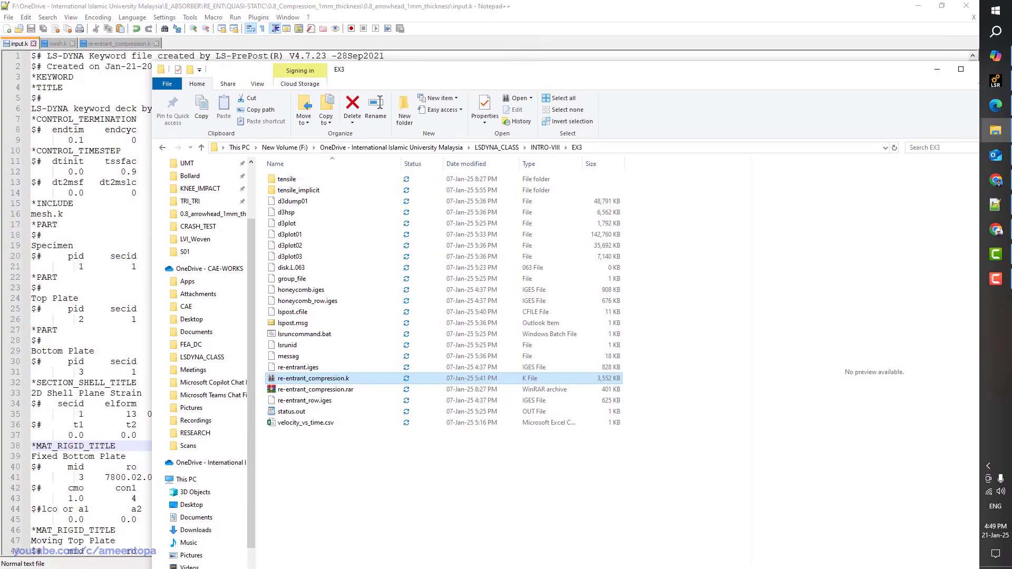
left_click_drag(682, 68, 1011, 84)
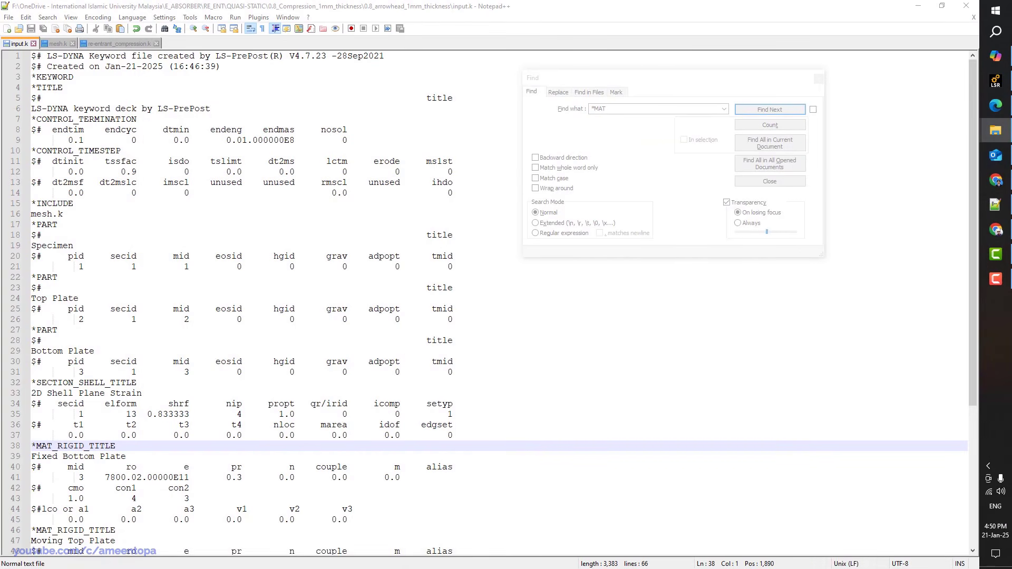
left_click_drag(1011, 153, 306, 125)
double_click(306, 125)
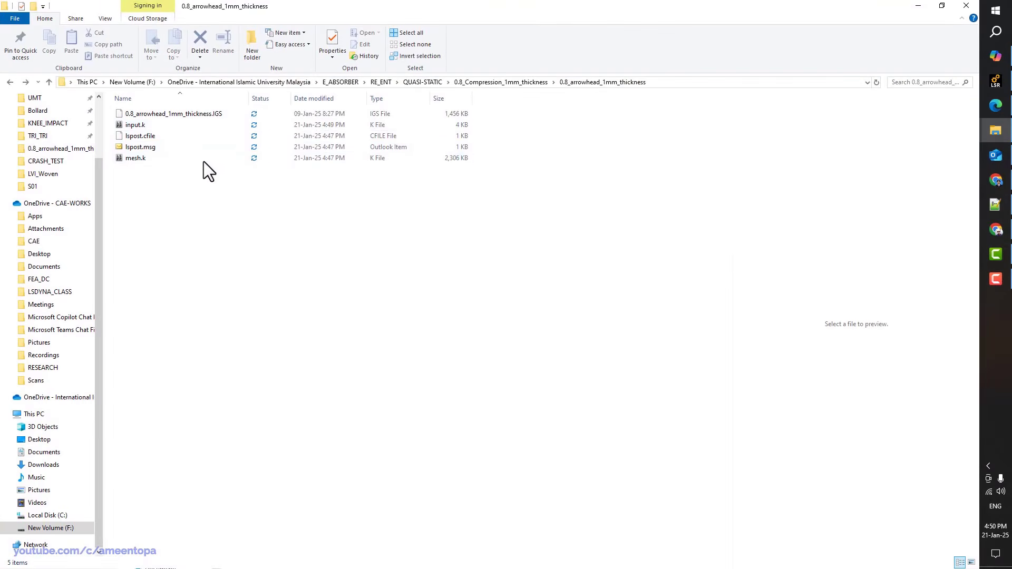
left_click(135, 125)
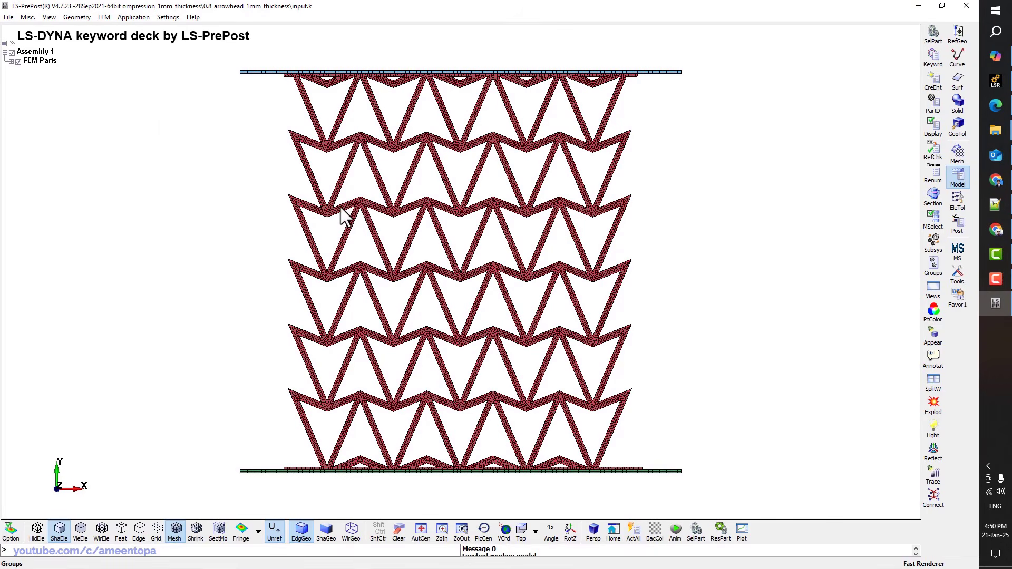
Measure the node-to-node distance between the bottom and top plate corners: 55.7064 total height
left_click(240, 73)
left_click(243, 471)
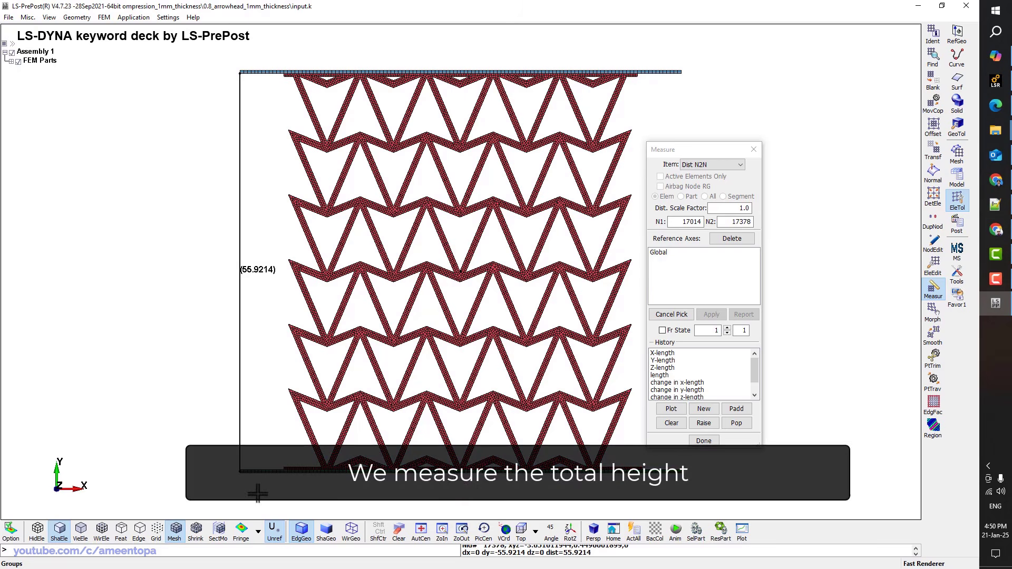
left_click(671, 422)
scroll(251, 466, "up", 2)
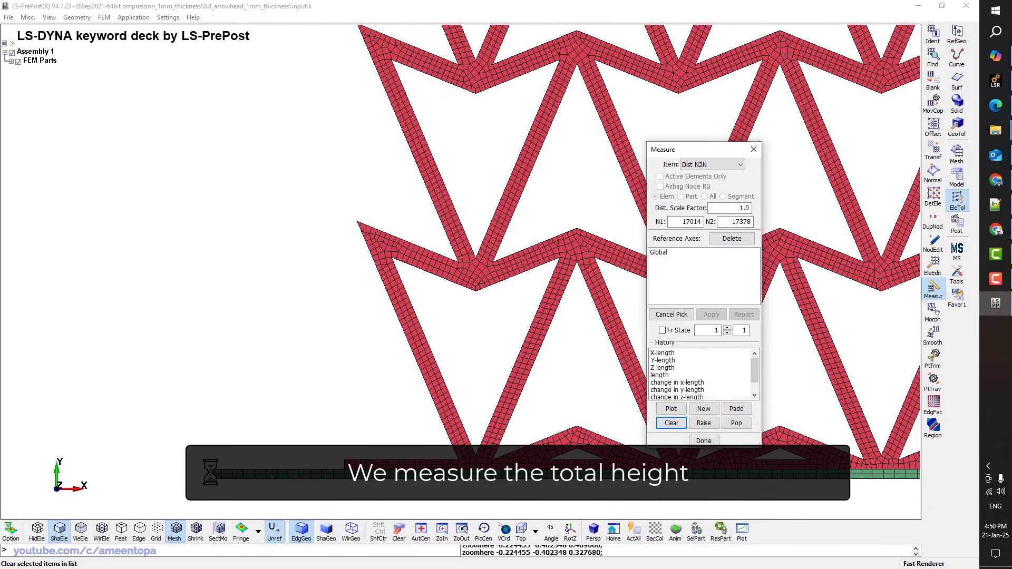
left_click(210, 471)
key("ctrl+a")
scroll(226, 163, "up", 5)
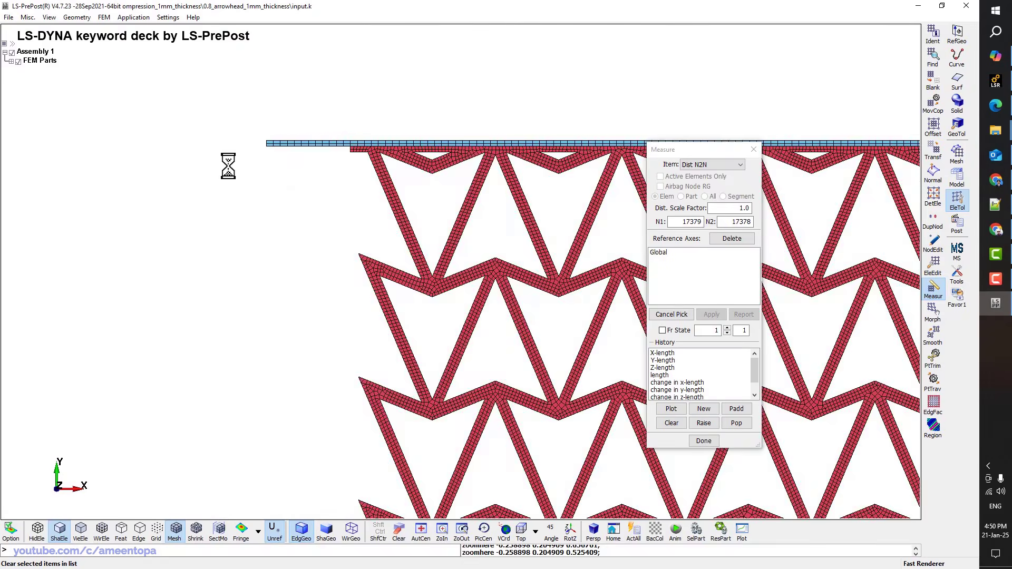
left_click(289, 136)
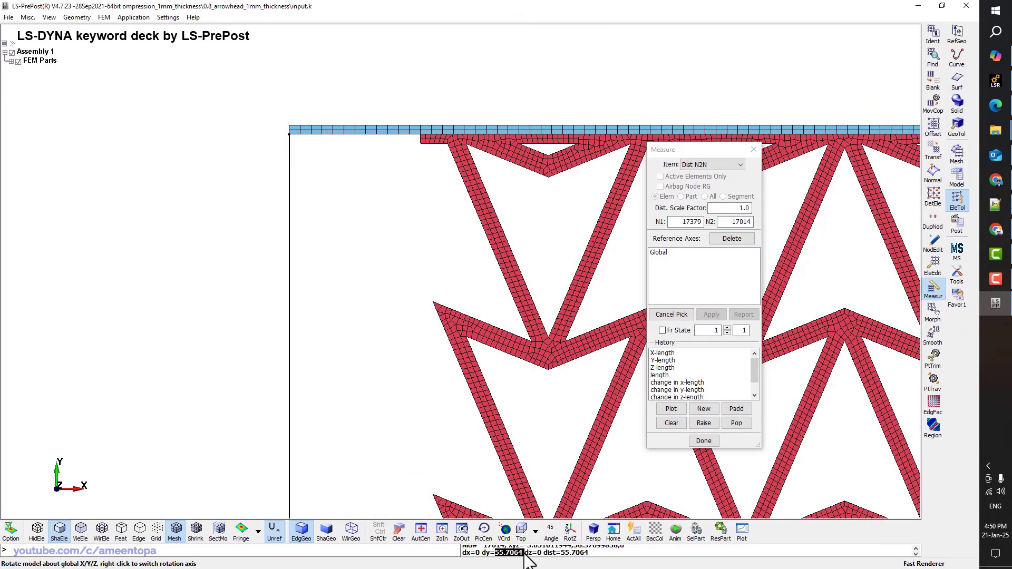
Open the Keyword Manager showing all available keywords
left_click(954, 173)
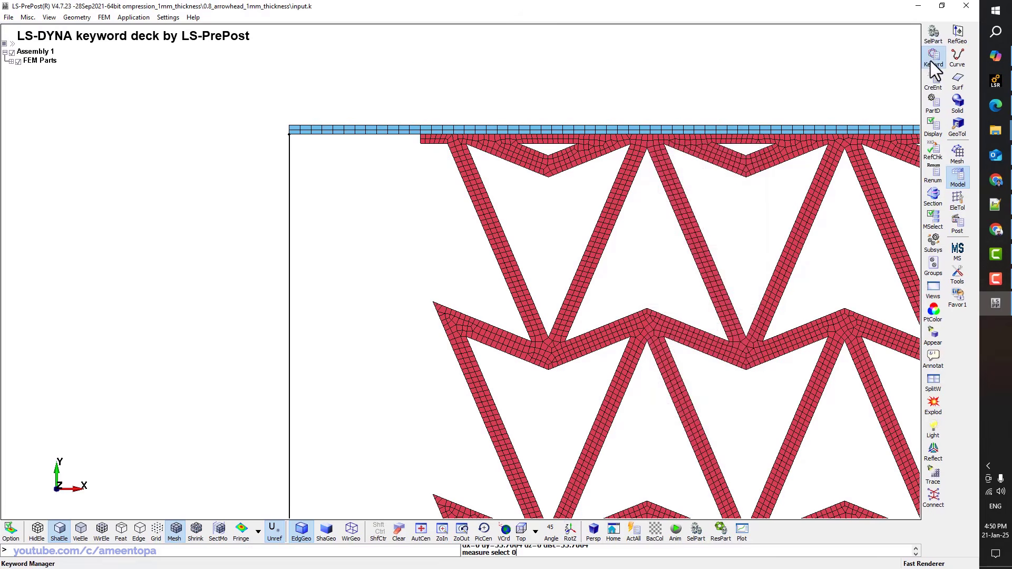
left_click(931, 62)
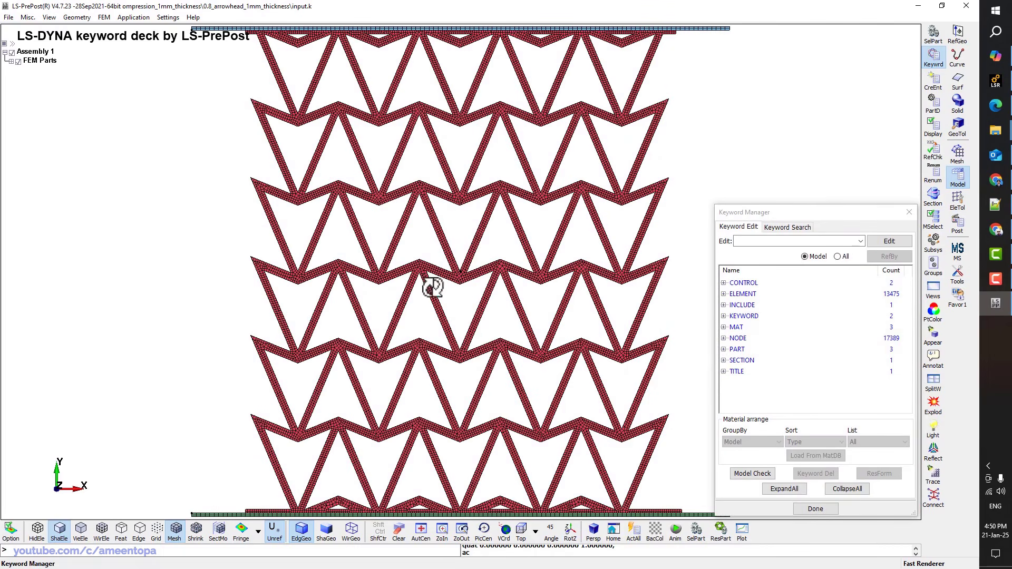
left_click(838, 257)
Start a new DEFINE CURVE with a fresh ID and the title Displacement
double_click(738, 316)
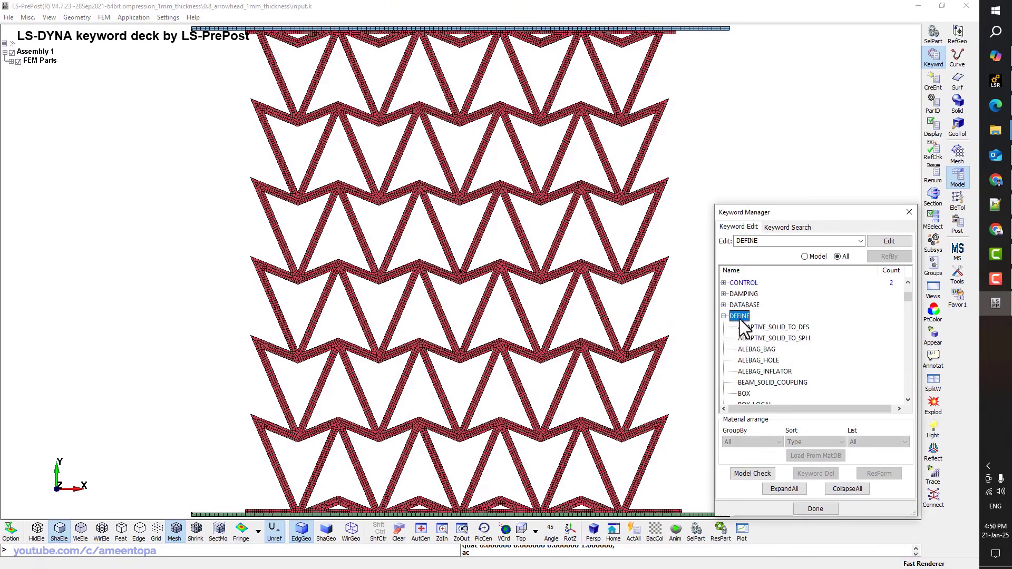
scroll(770, 338, "down", 5)
scroll(769, 338, "down", 3)
double_click(749, 339)
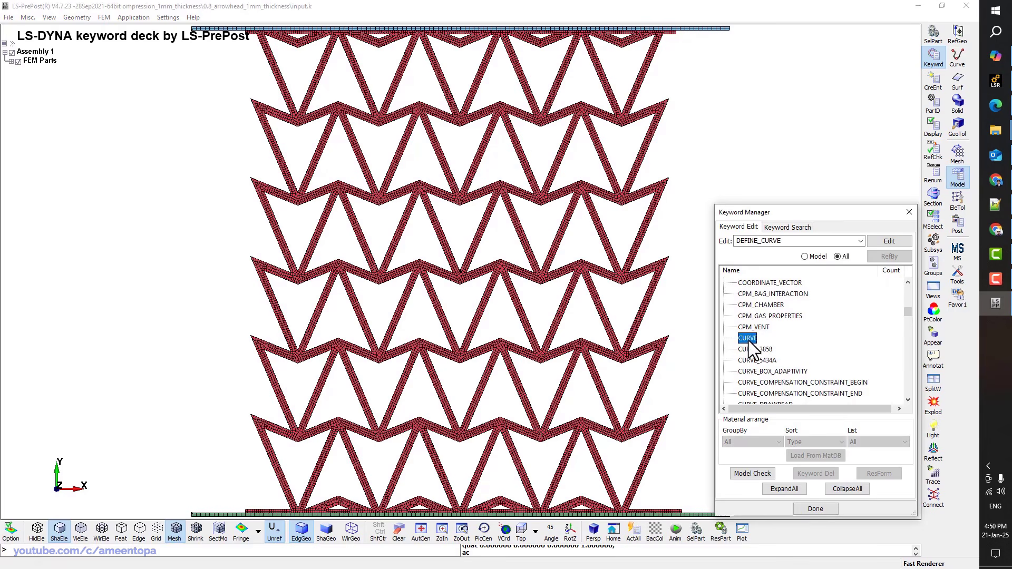
left_click(270, 184)
left_click(288, 242)
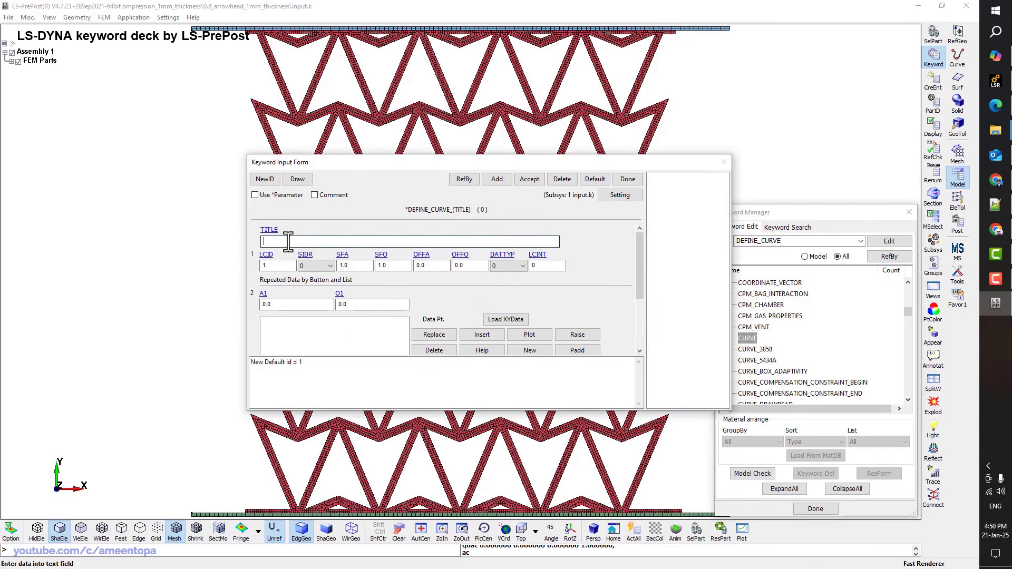
type("Displacement")
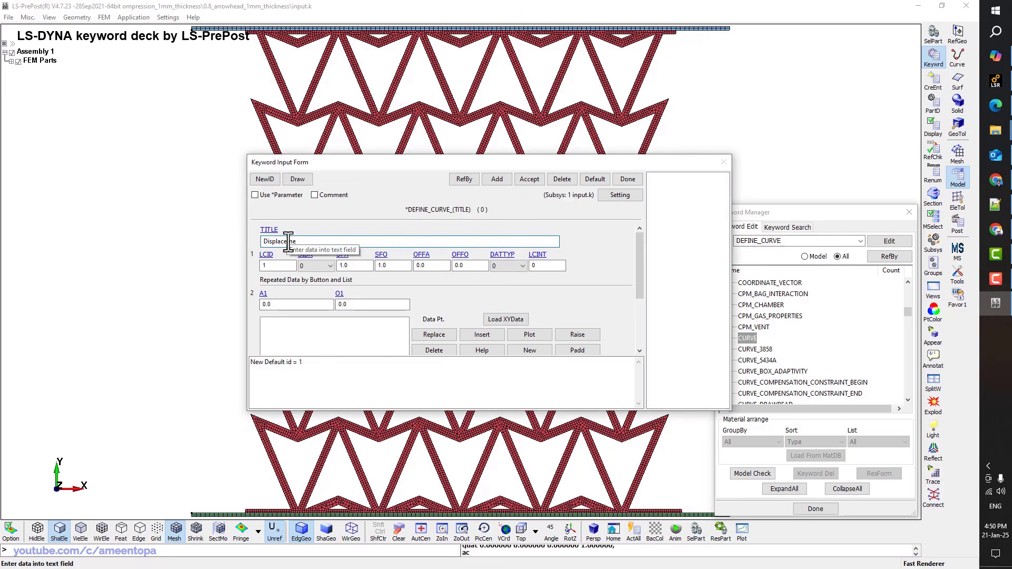
Add points (0, 0) and (0.1, 55.7064) and accept the curve
left_click(334, 305)
left_click(477, 337)
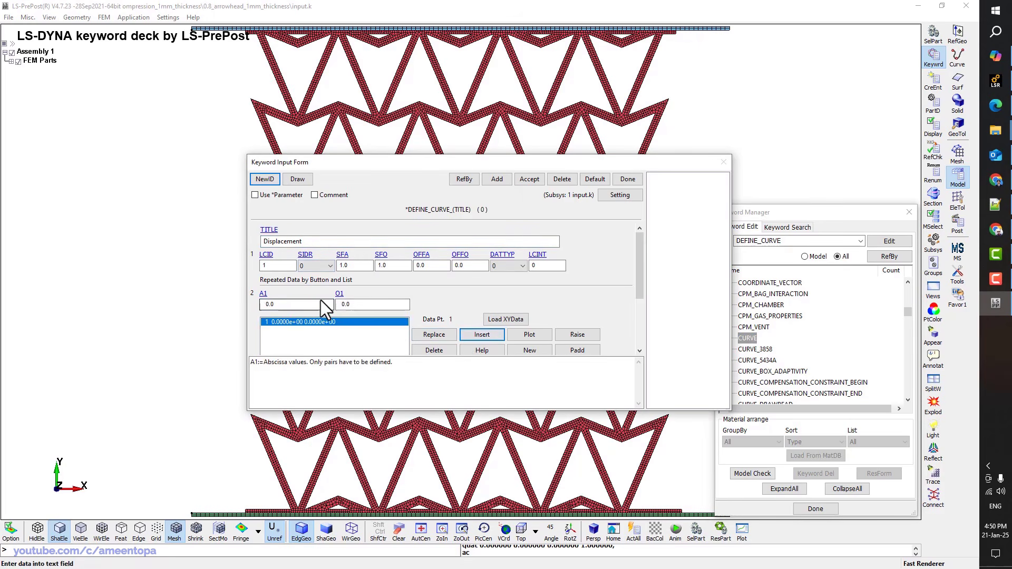
double_click(320, 304)
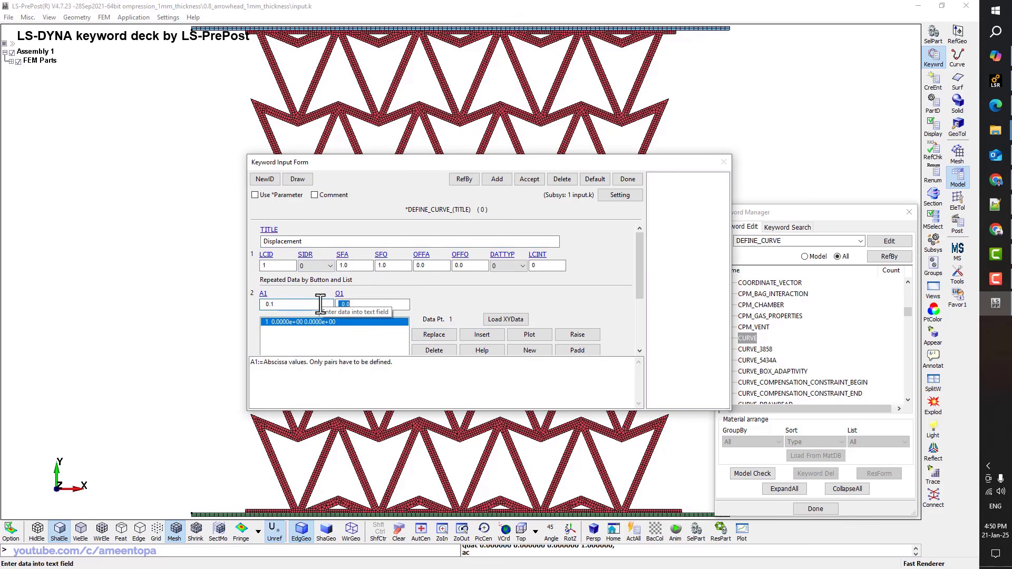
left_click(481, 334)
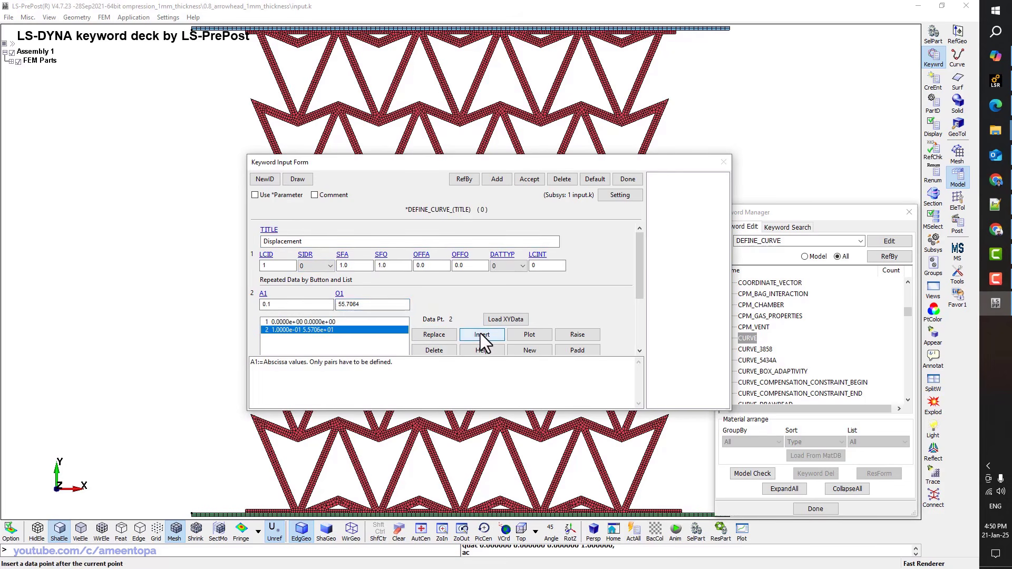
left_click(522, 179)
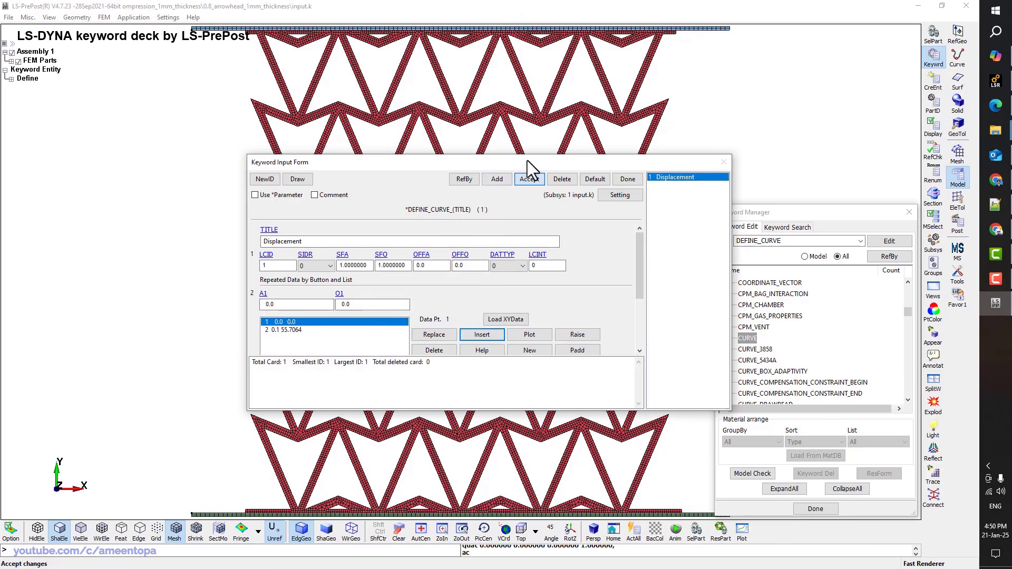
Enter 0.8 as the curve's ordinate scale factor (SFO)
left_click_drag(527, 156, 533, 38)
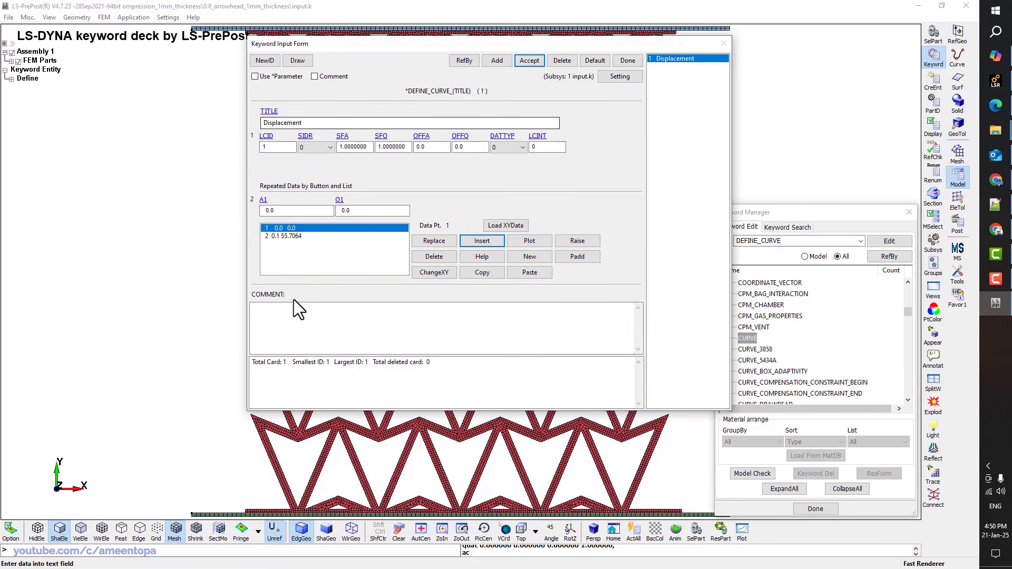
left_click(288, 316)
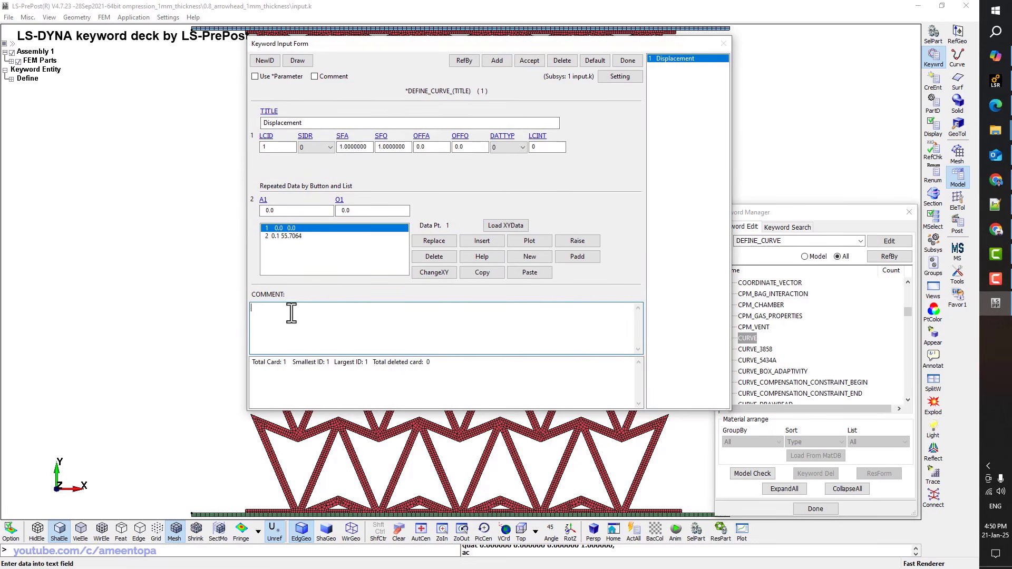
left_click(382, 136)
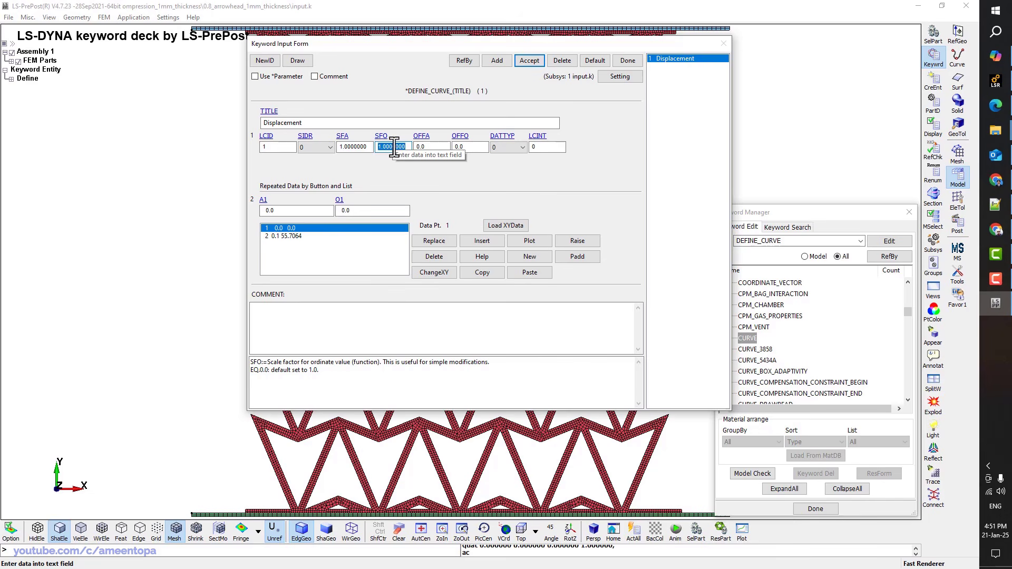
type("0.8")
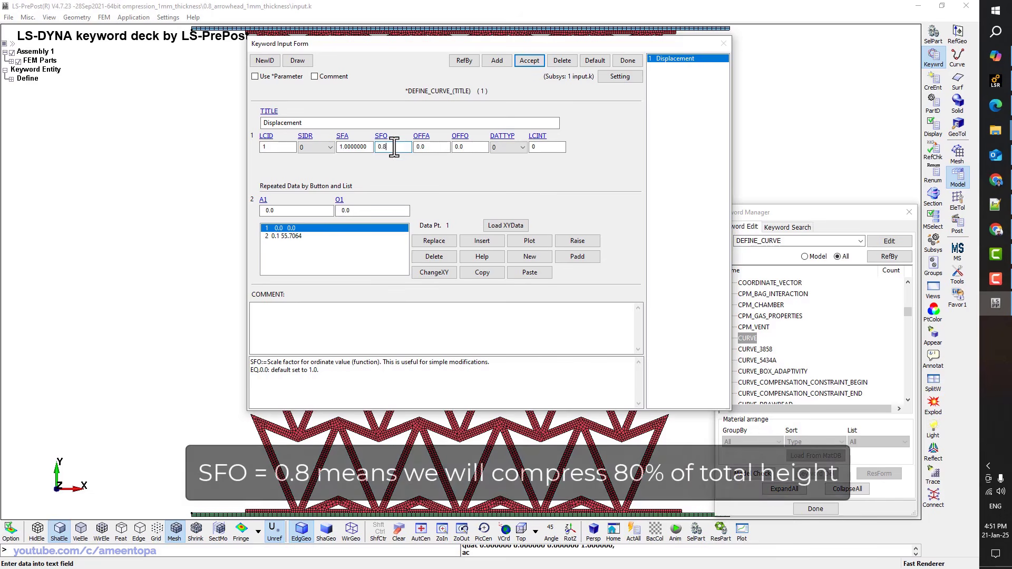
Apply the 0.8 scale factor and preview the displacement curve plot
left_click(524, 61)
left_click(522, 240)
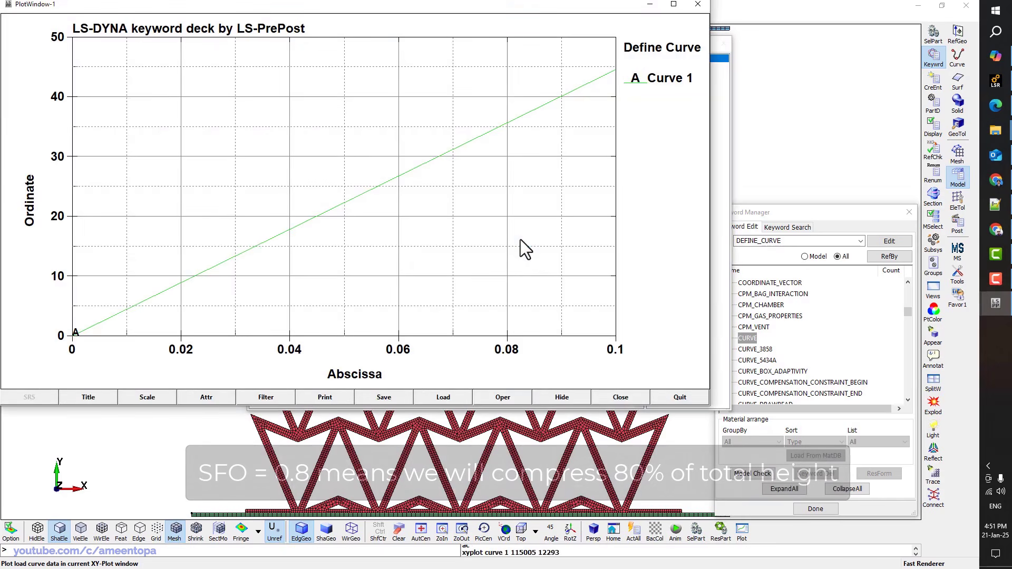
left_click(680, 398)
Retitle the curve 'Displacement vs time', accept it, and close the form
left_click(338, 122)
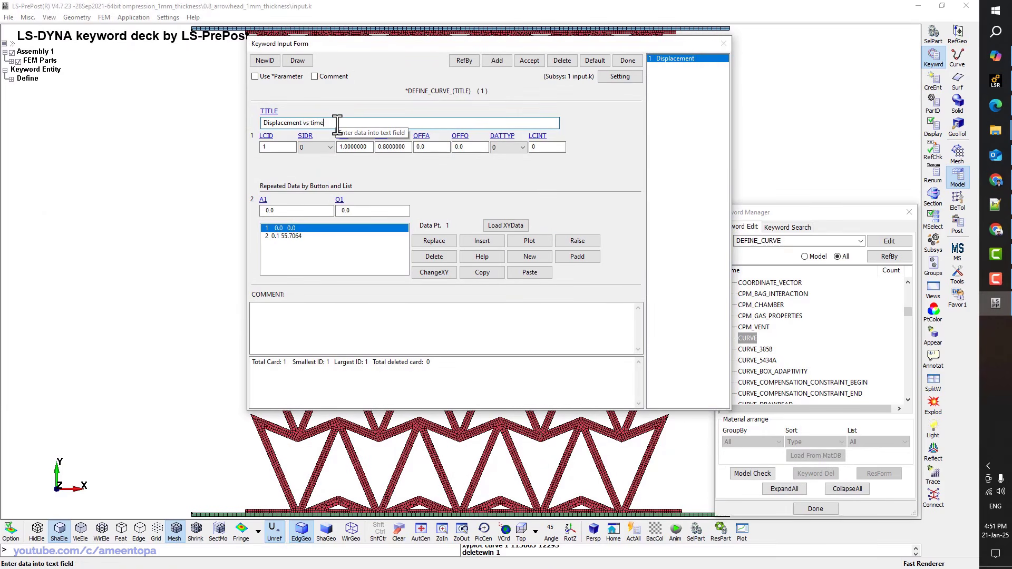
type("vs time")
left_click(537, 59)
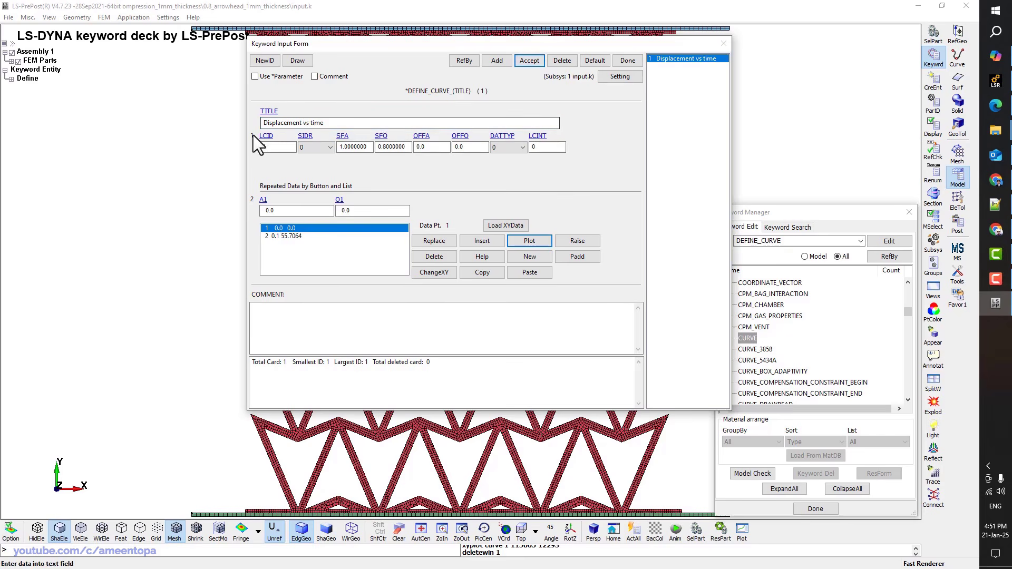
left_click(628, 61)
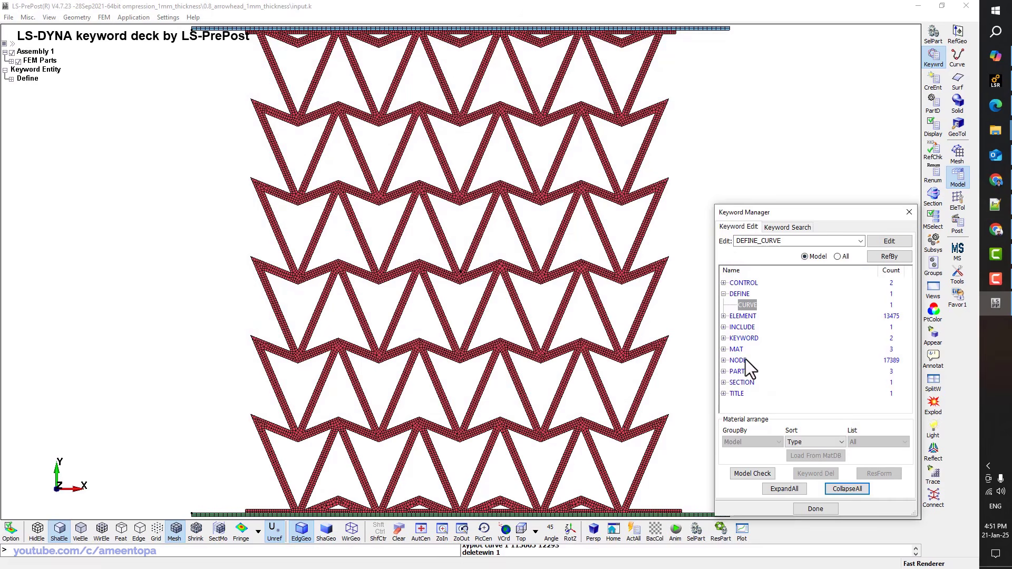
From the full collapsed keyword list, expand BOUNDARY and open a new PRESCRIBED_MOTION_RIGID form
left_click(837, 256)
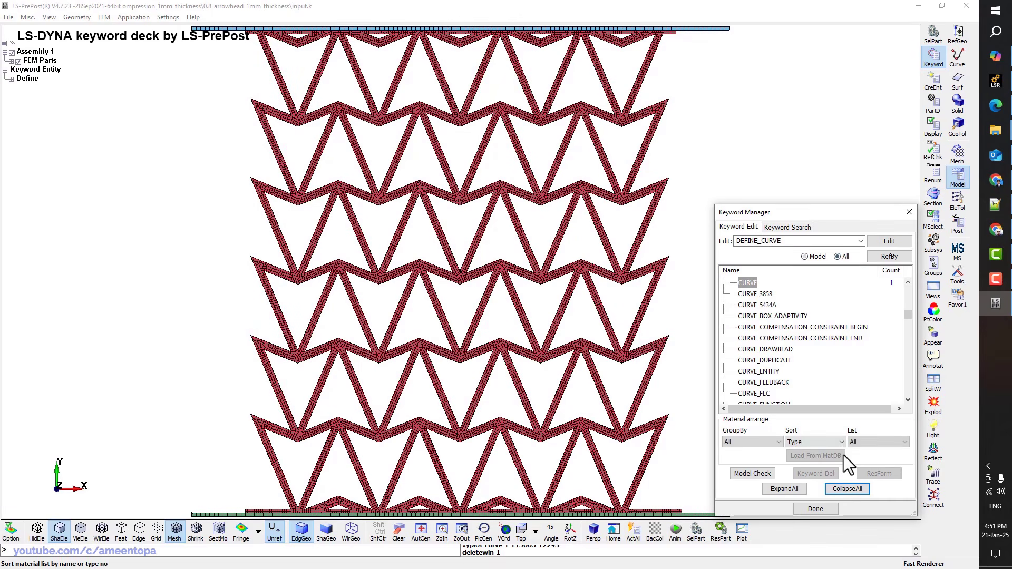
left_click(847, 489)
scroll(773, 299, "up", 2)
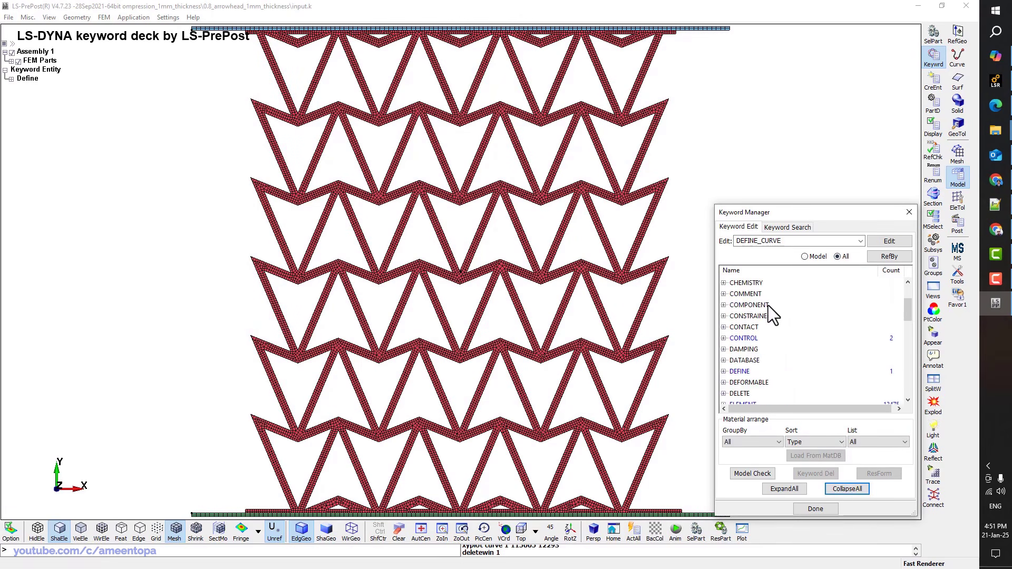
scroll(751, 361, "down", 1)
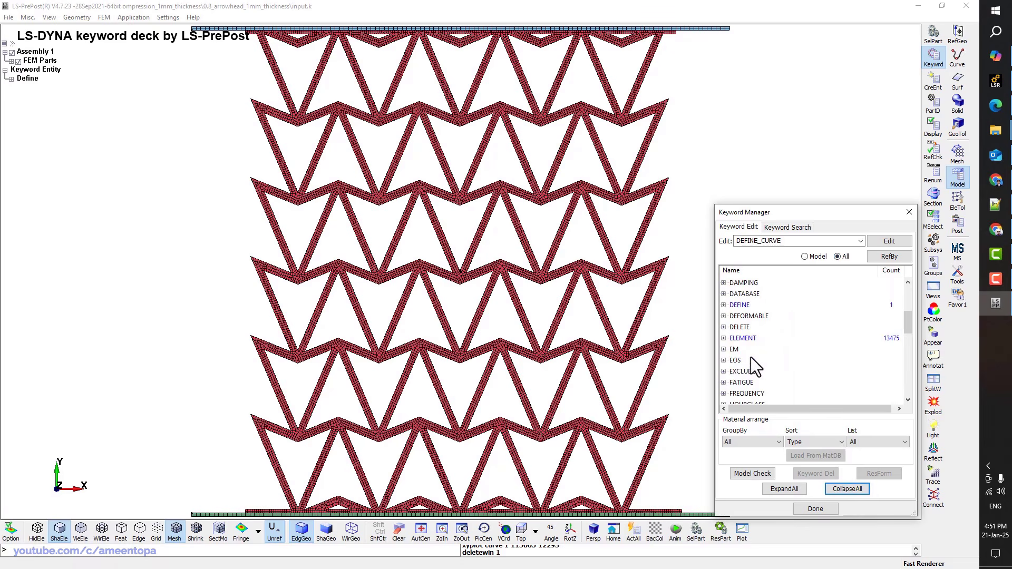
scroll(754, 344, "down", 3)
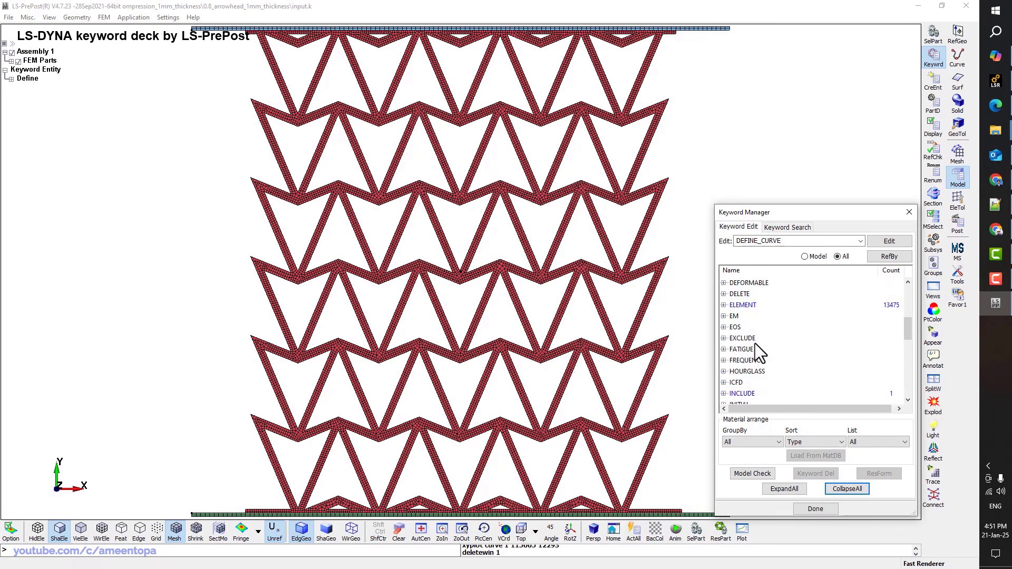
scroll(755, 343, "up", 5)
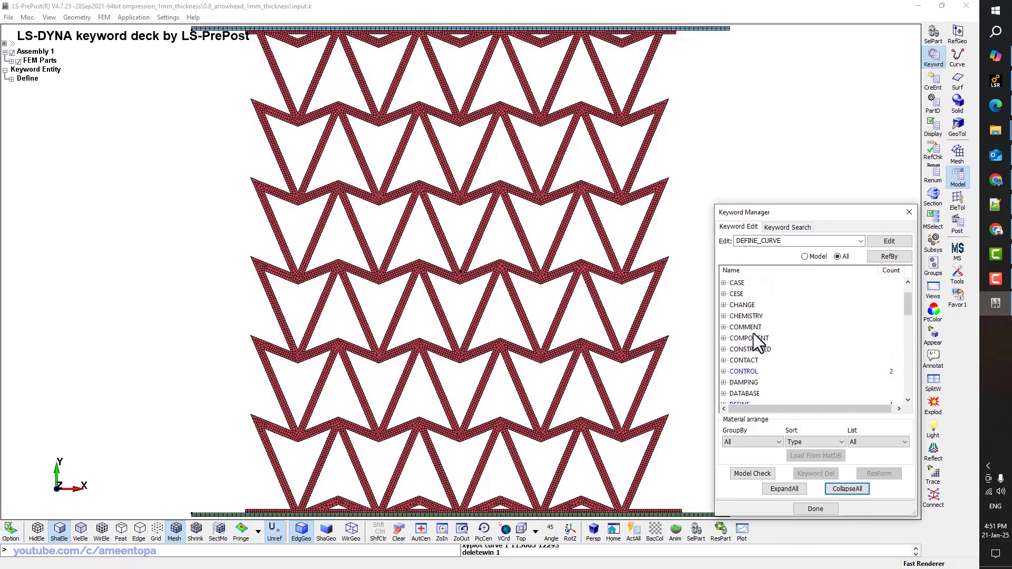
scroll(754, 340, "up", 3)
double_click(746, 306)
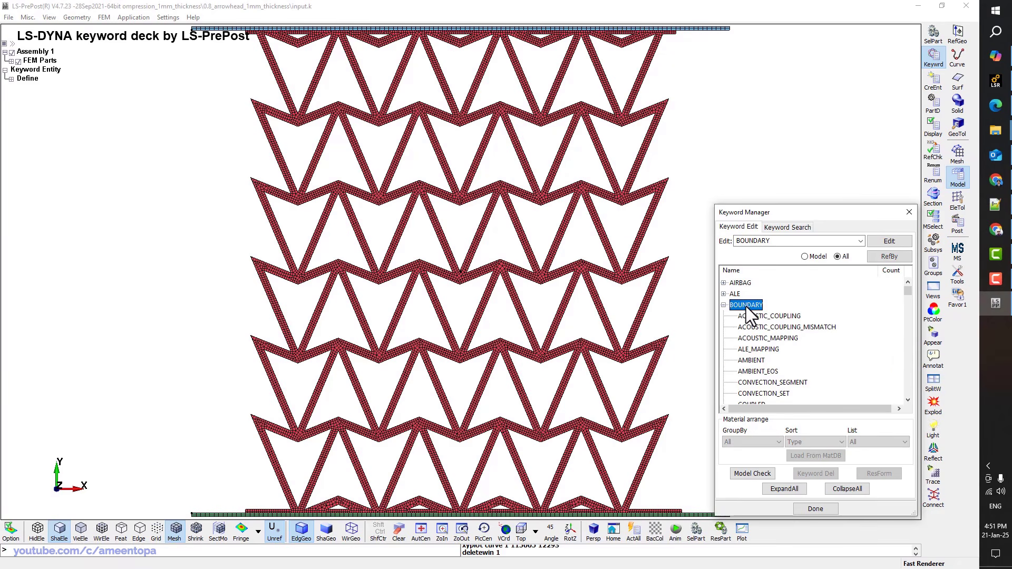
scroll(763, 317, "down", 6)
scroll(764, 317, "down", 6)
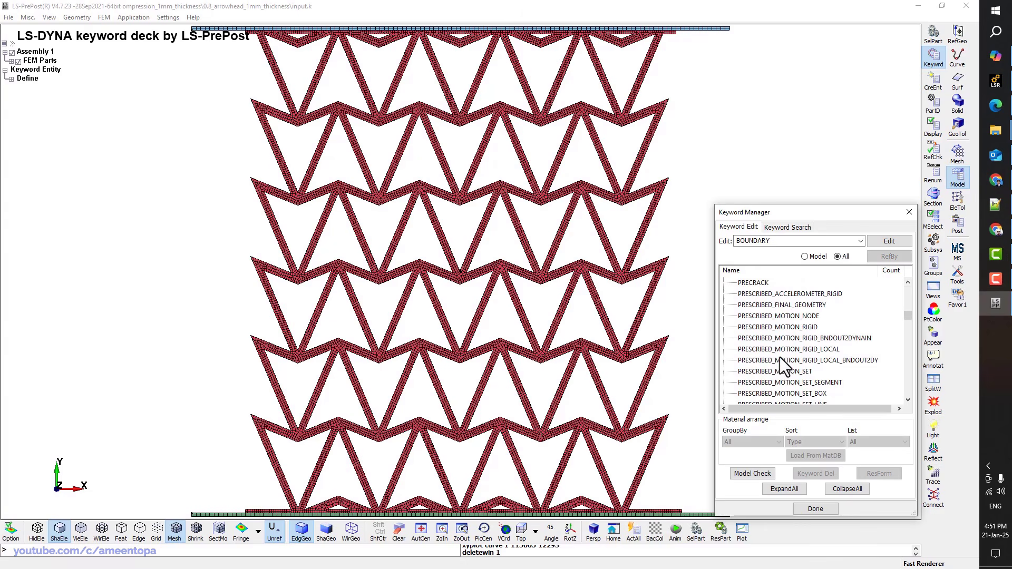
double_click(779, 328)
Create a new entry for part 2 with DOF 2 (y-translation) and VAD 2 (displacement)
left_click(266, 180)
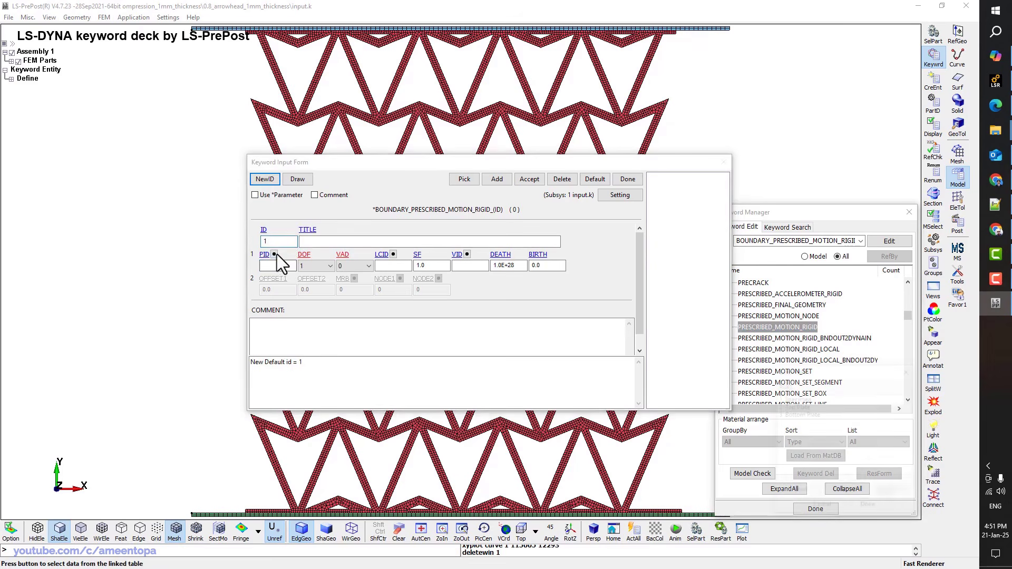
left_click(275, 254)
double_click(806, 408)
left_click(315, 266)
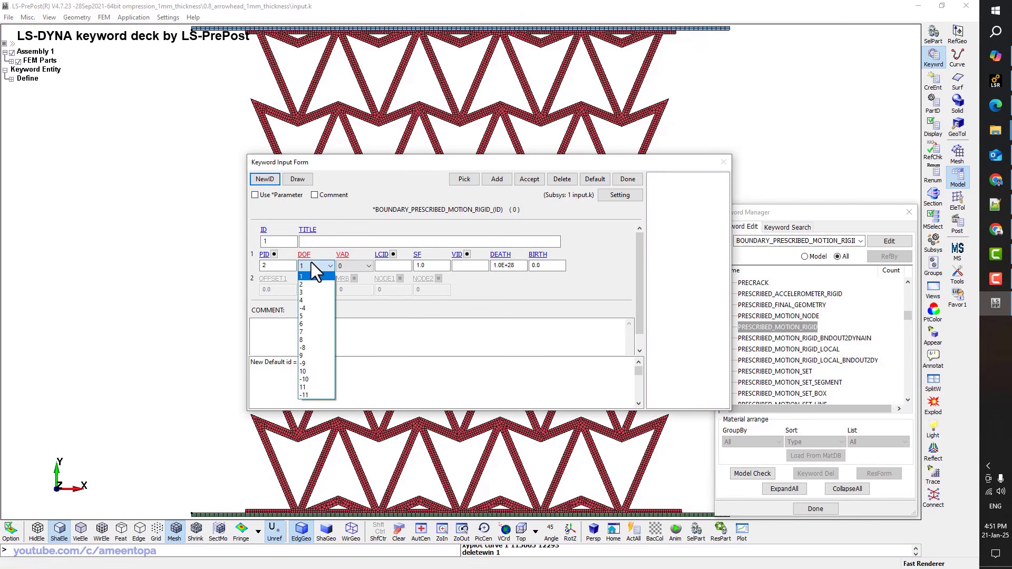
left_click(303, 291)
left_click(349, 266)
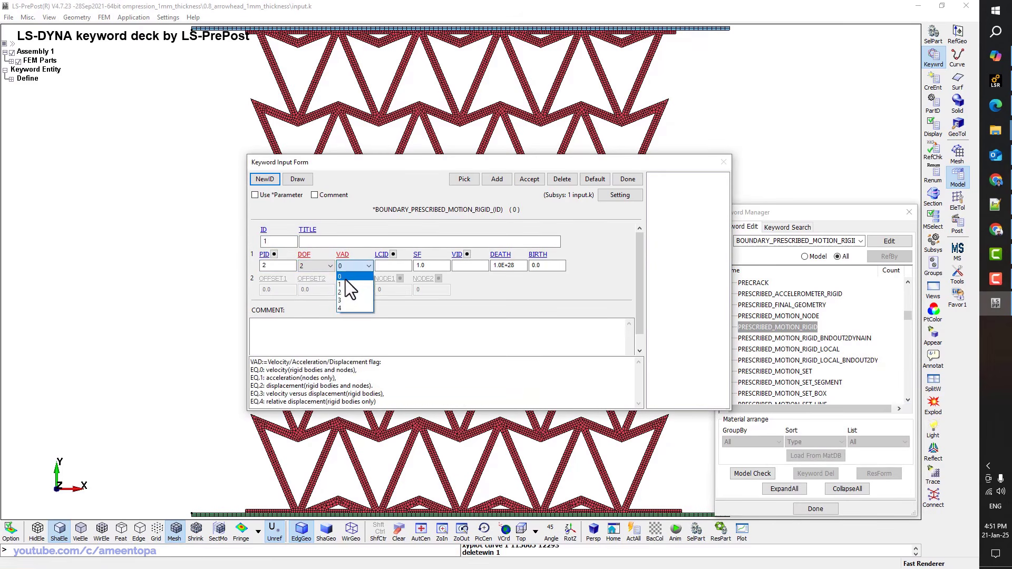
left_click(343, 290)
left_click_drag(250, 385, 318, 388)
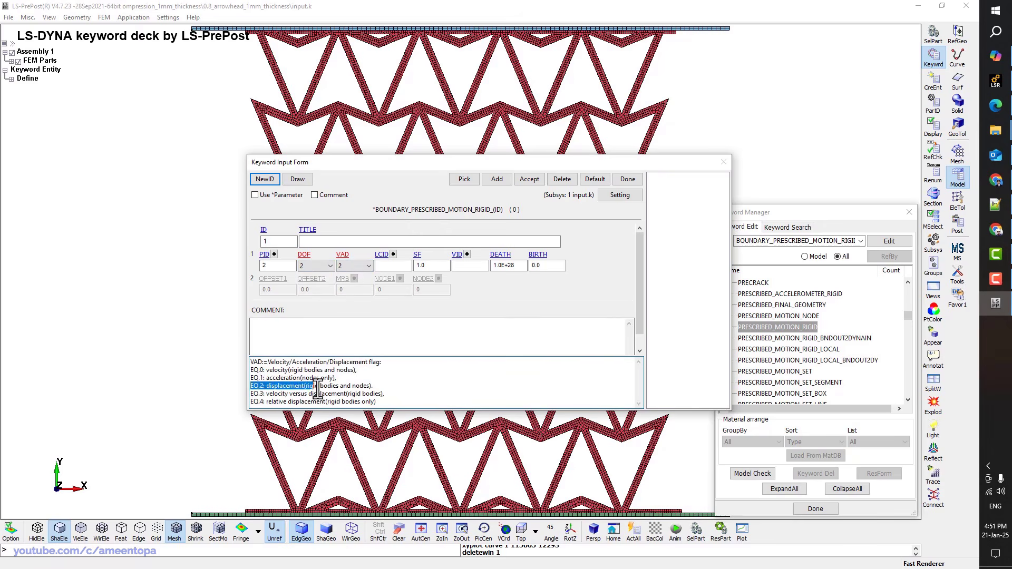
left_click(318, 389)
left_click(301, 256)
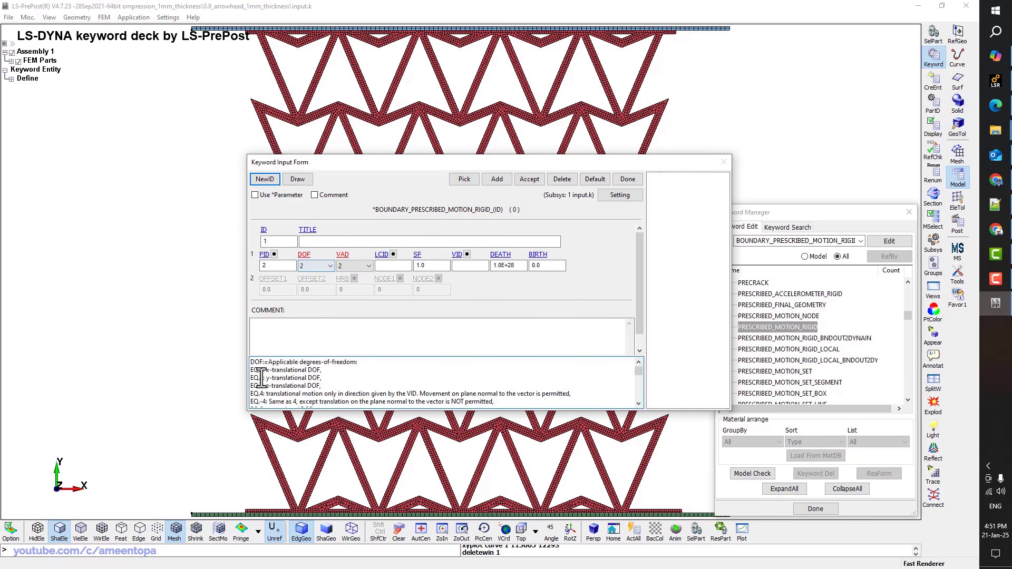
left_click_drag(259, 378, 309, 379)
left_click(309, 379)
Link the Displacement vs time curve with scale factor -1.0, title it 'Top Plate Motion', and accept
left_click(392, 255)
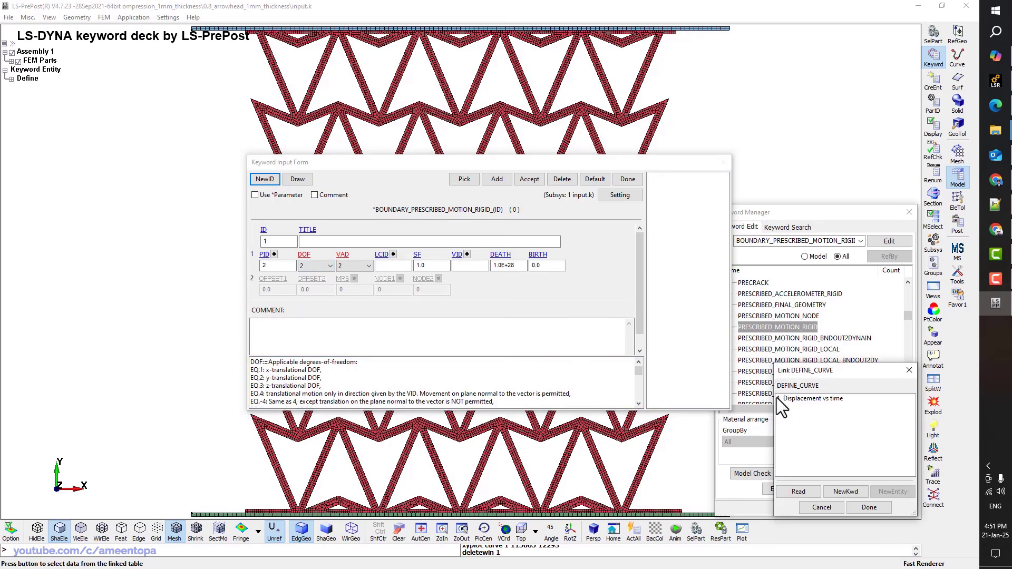
double_click(786, 400)
left_click(419, 266)
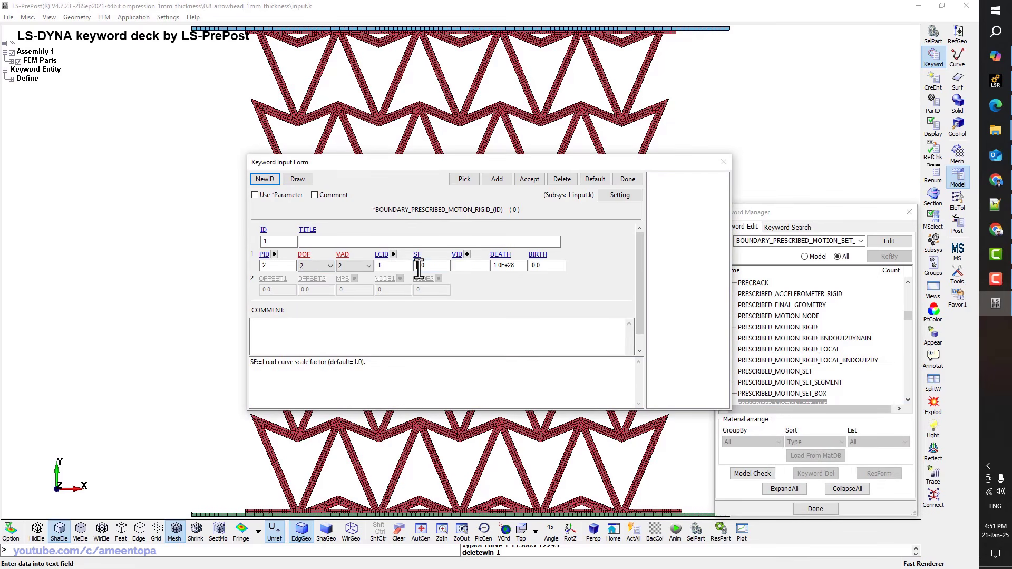
type("-")
left_click(364, 242)
type("Top Plate Motion")
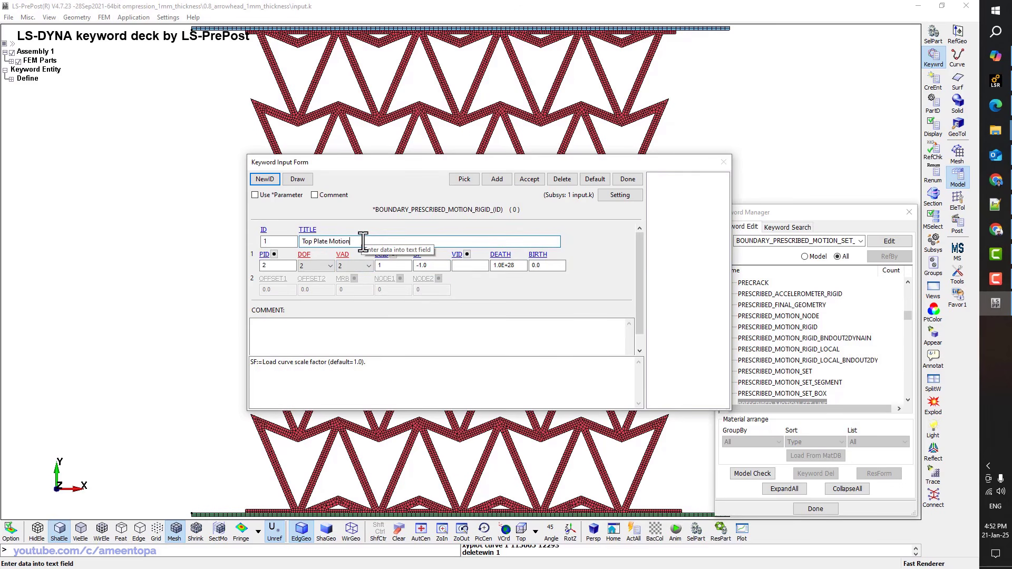
left_click(533, 179)
Open the 020-RIGID materials and review the CON1/CON2 constraints of the top and bottom plates
left_click(627, 179)
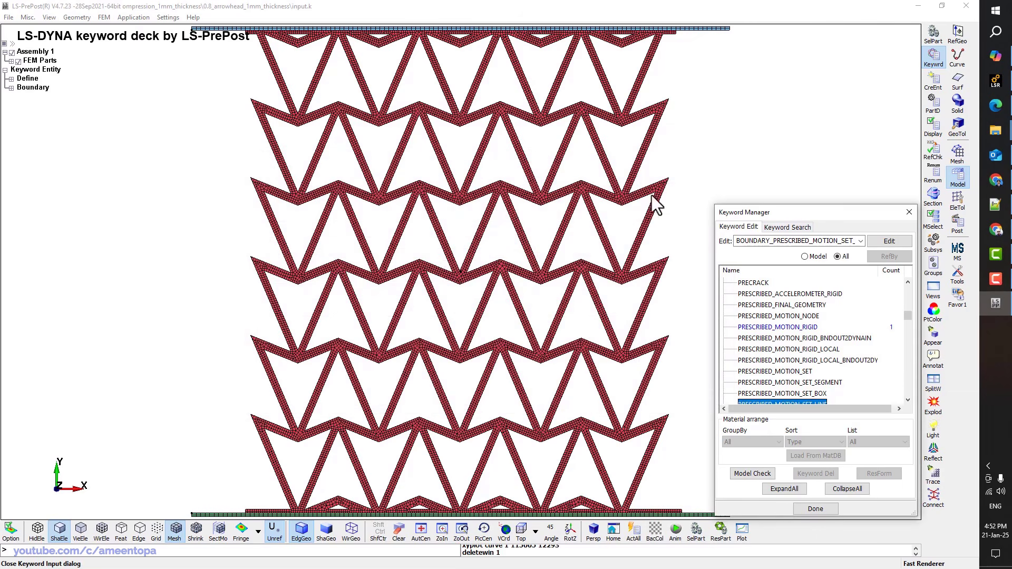
left_click(823, 256)
scroll(764, 330, "down", 2)
double_click(741, 338)
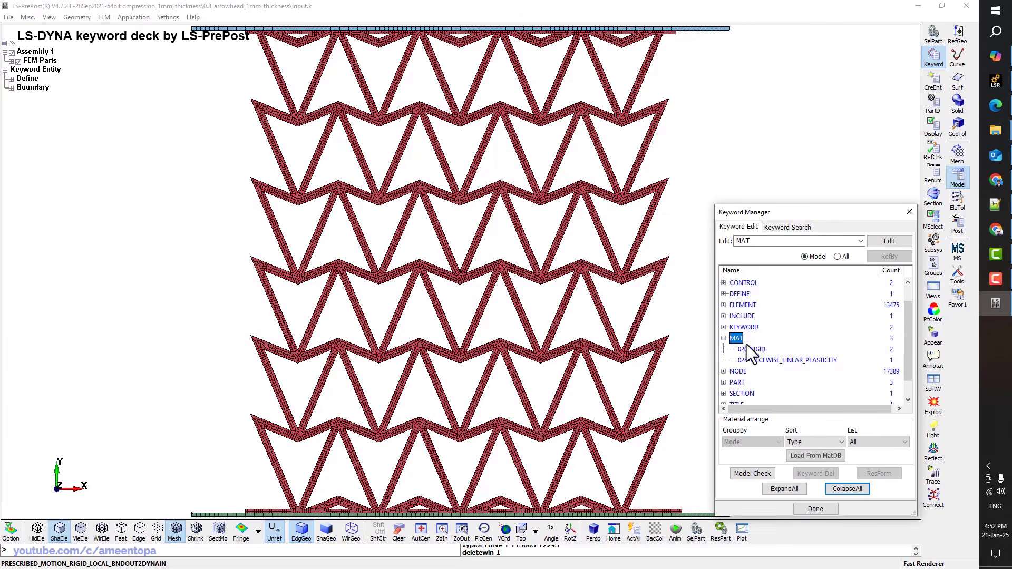
double_click(751, 350)
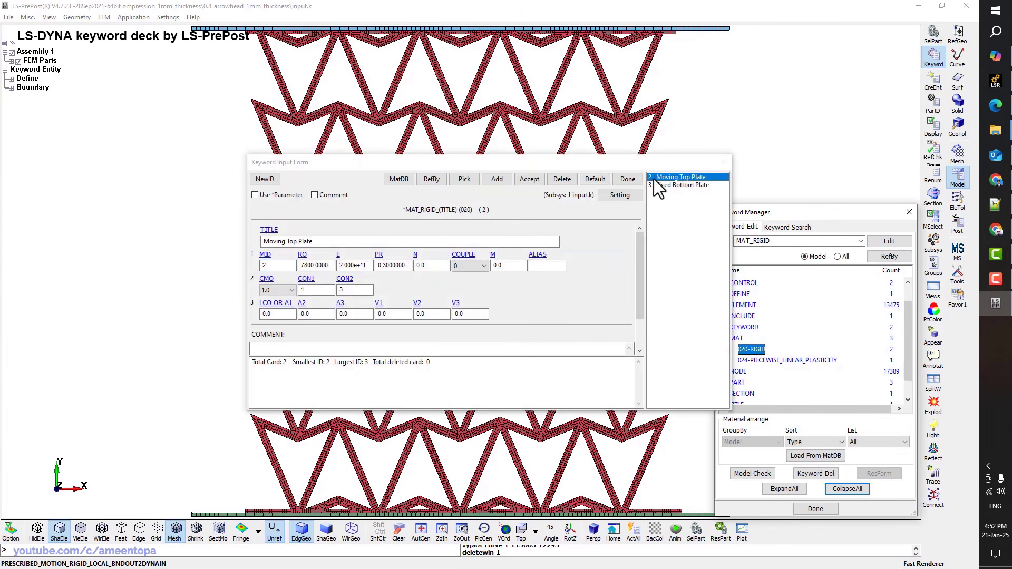
left_click(315, 291)
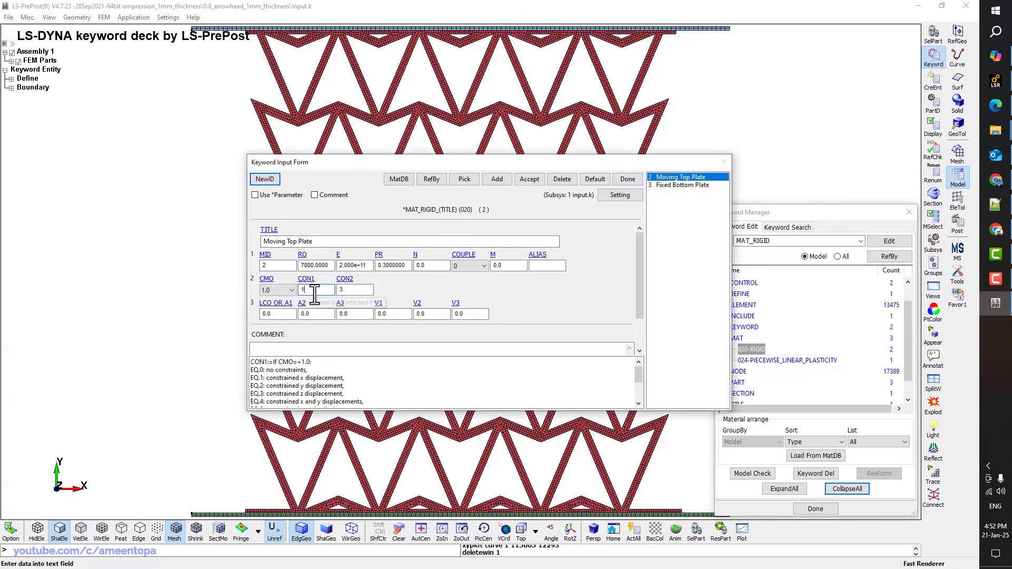
left_click(668, 186)
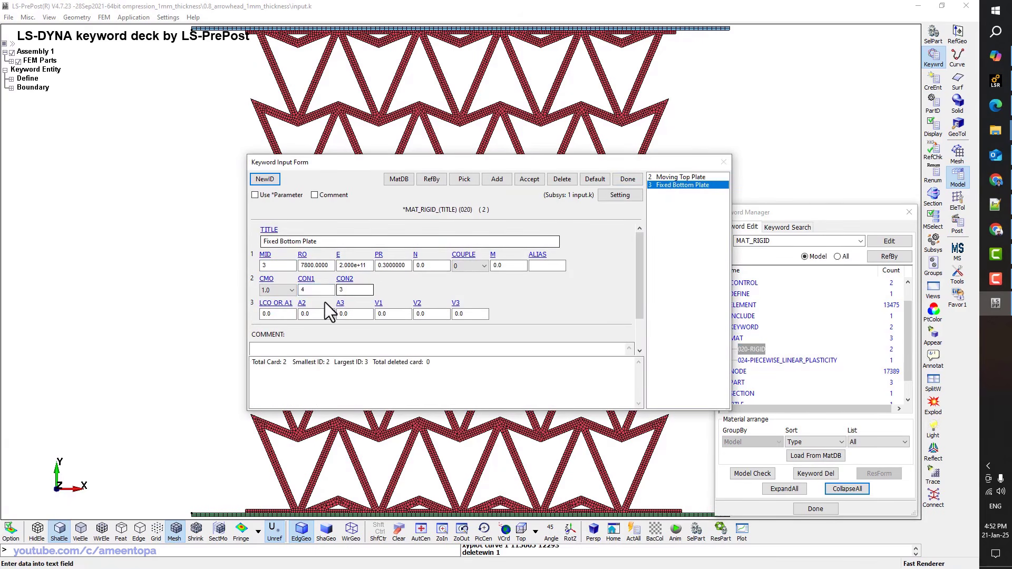
left_click(316, 290)
scroll(319, 377, "down", 2)
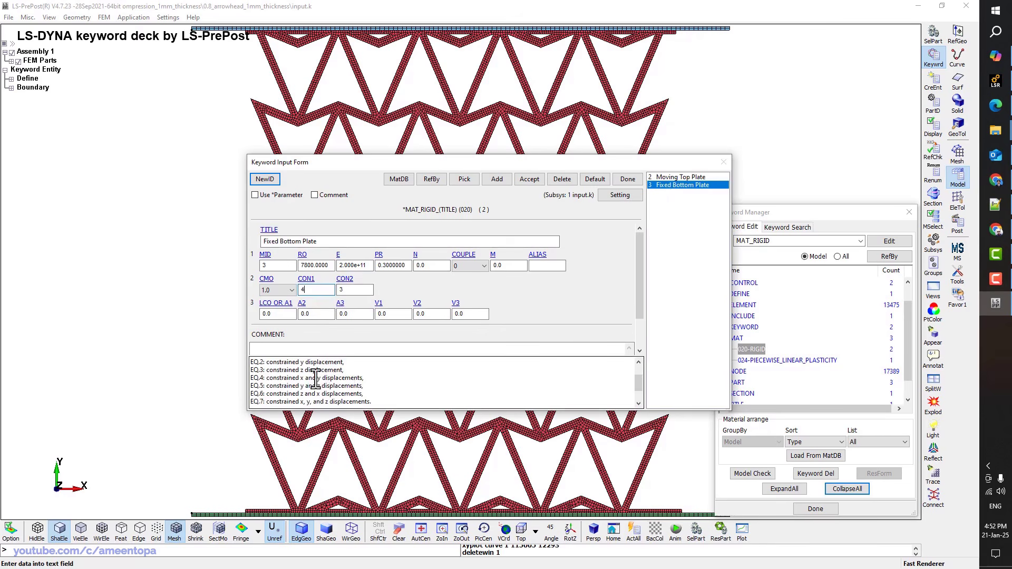
Open the ABS 024-PIECEWISE_LINEAR_PLASTICITY material card
left_click(622, 179)
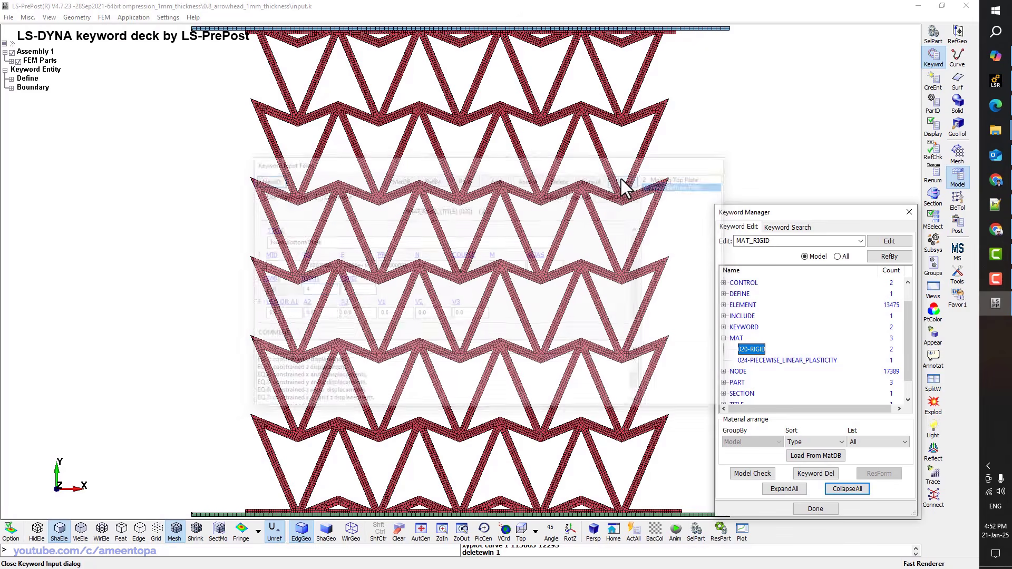
double_click(751, 349)
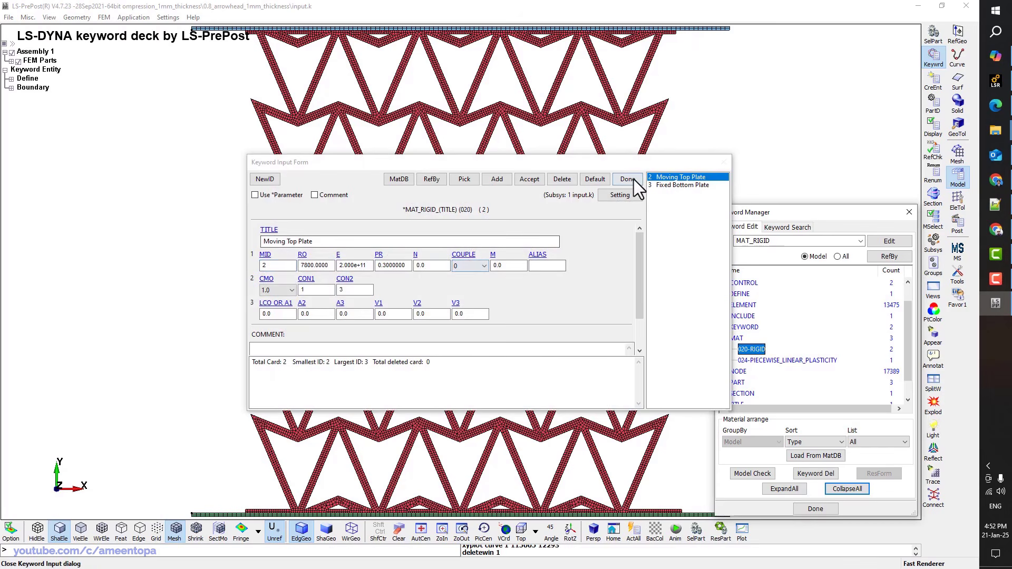
left_click(634, 179)
double_click(754, 360)
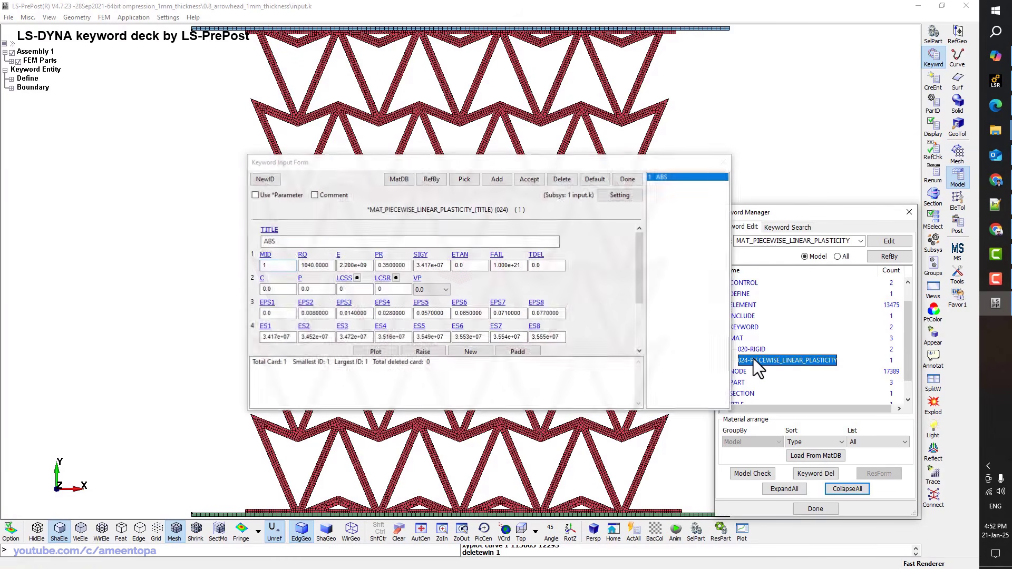
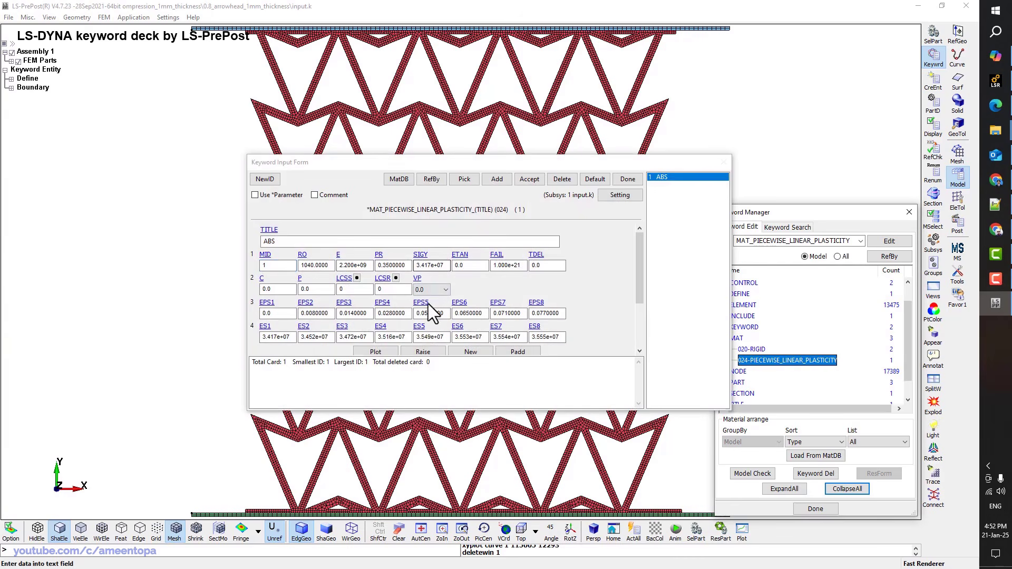
Close the ABS piecewise-linear plasticity card and save the keyword deck as mesh.k
left_click(628, 179)
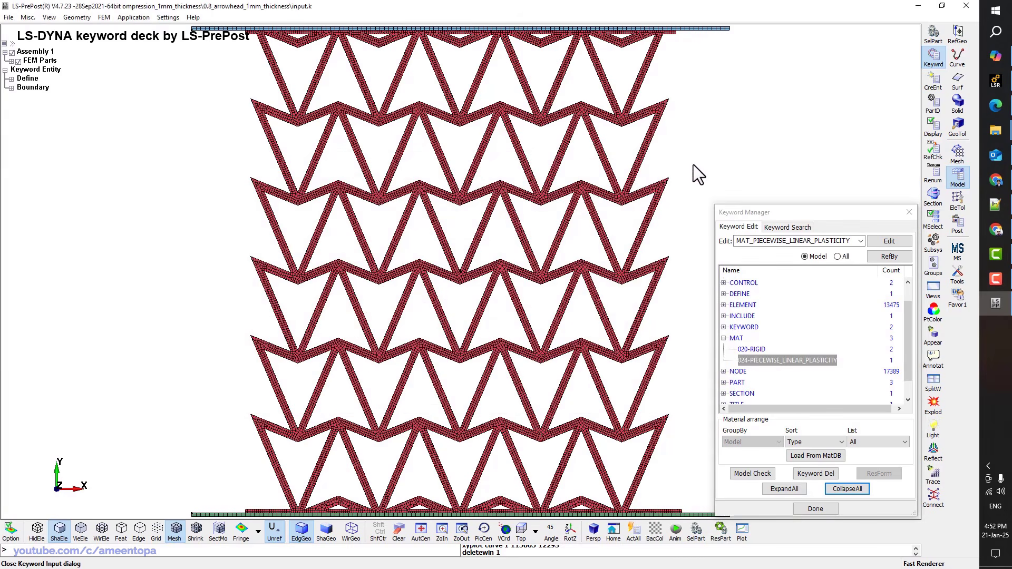
key("ctrl+s")
Confirm saving mesh.k, then set the Displacement vs time curve's SFO to 0.8
left_click(574, 192)
double_click(741, 316)
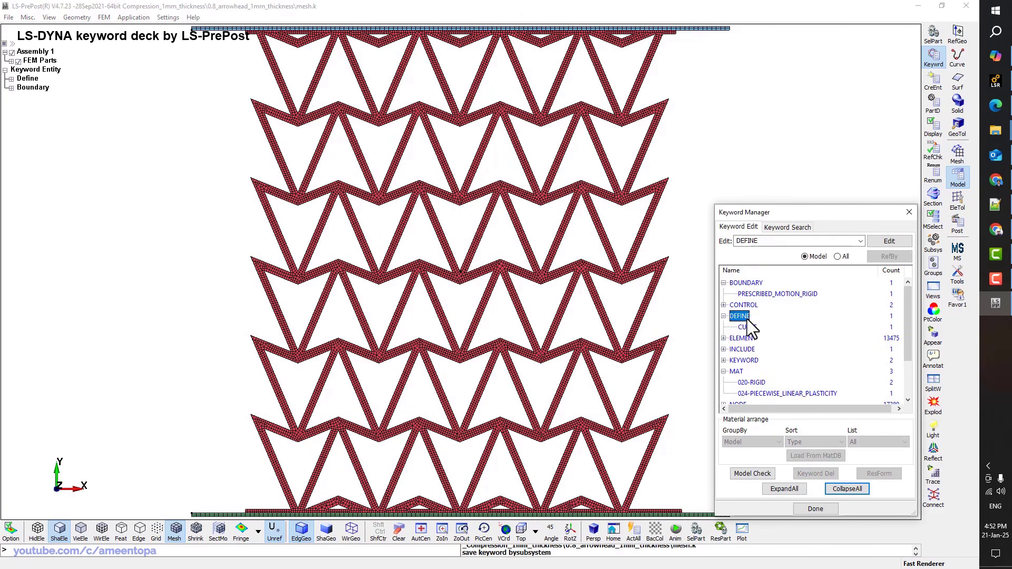
double_click(747, 327)
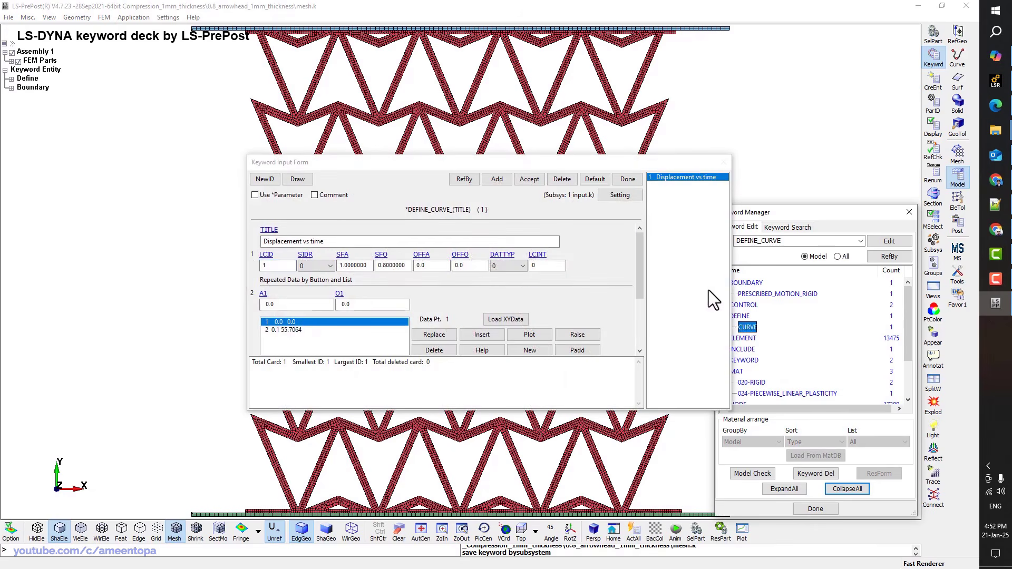
left_click(398, 266)
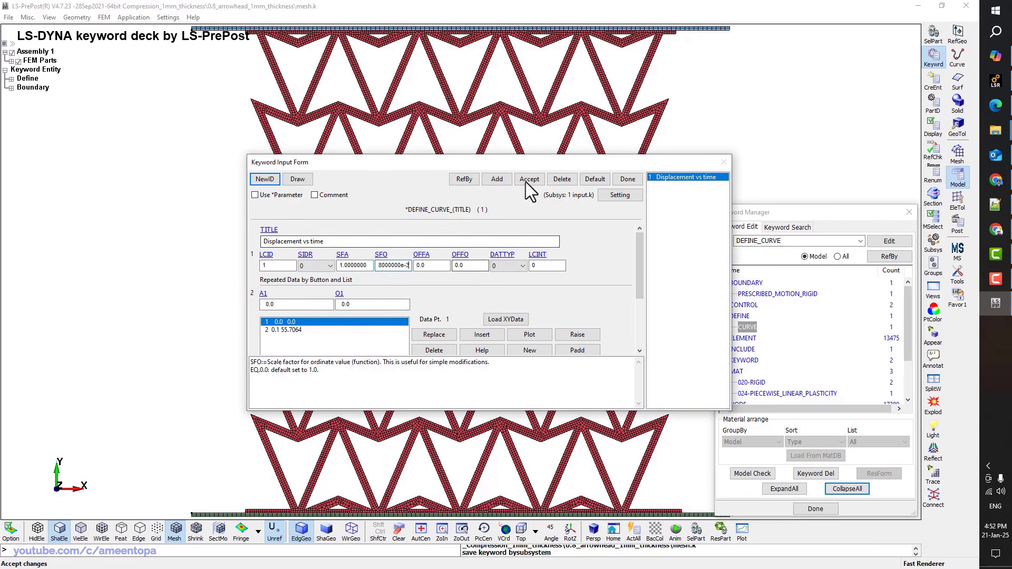
key("BackSpace")
key("BackSpace")
key("BackSpace")
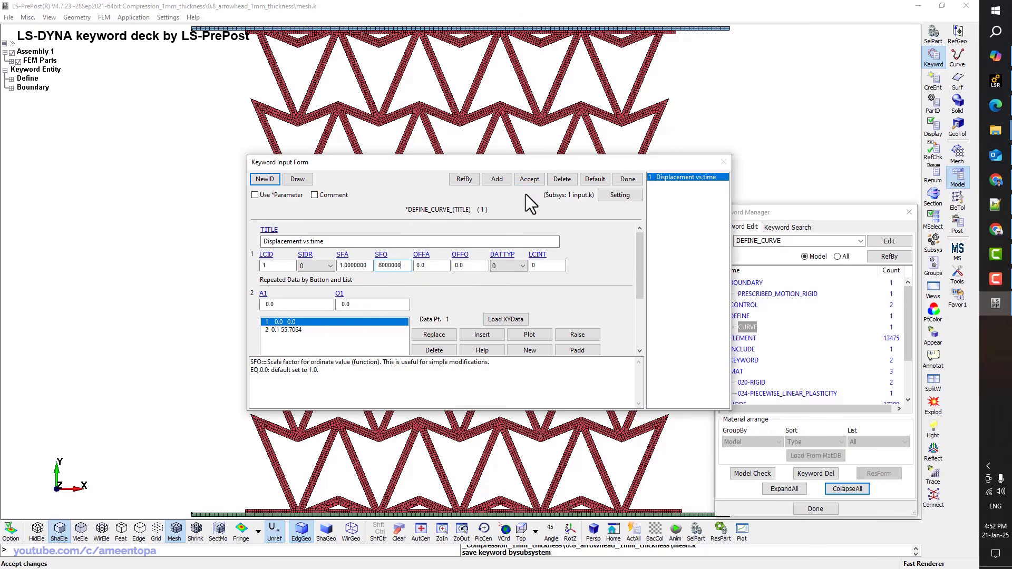
left_click_drag(385, 266, 372, 266)
left_click(384, 266)
Replace the curve's second point value with 0.0557064, accept and close the curve form
left_click(306, 329)
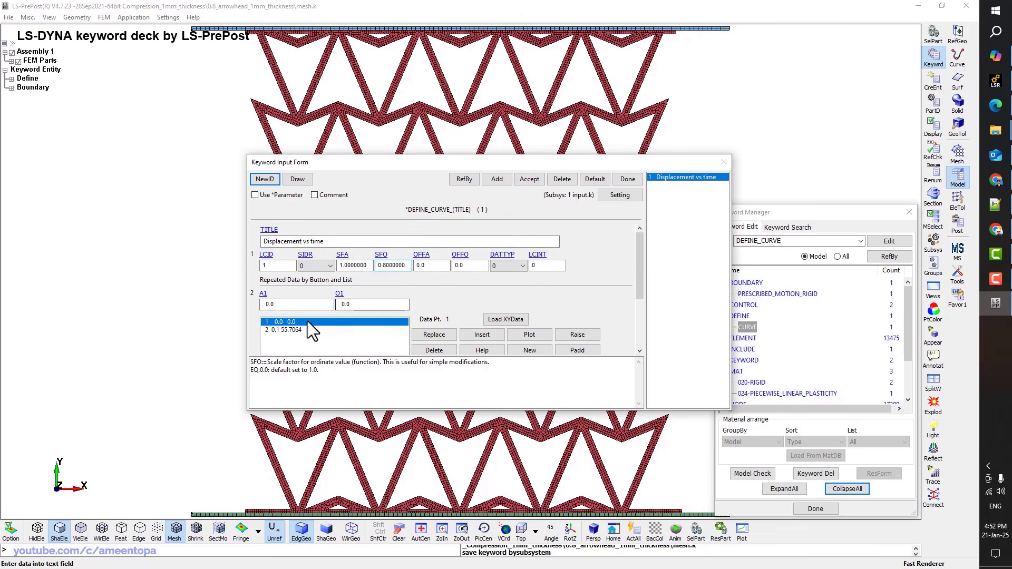
scroll(305, 328, "down", 1)
left_click(366, 289)
type("e")
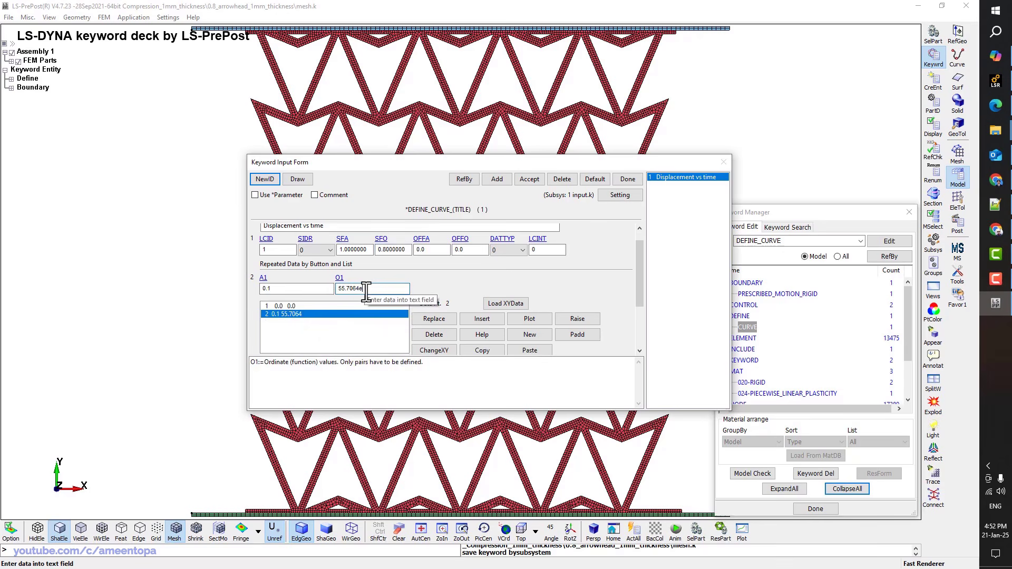
type("-3")
left_click(431, 319)
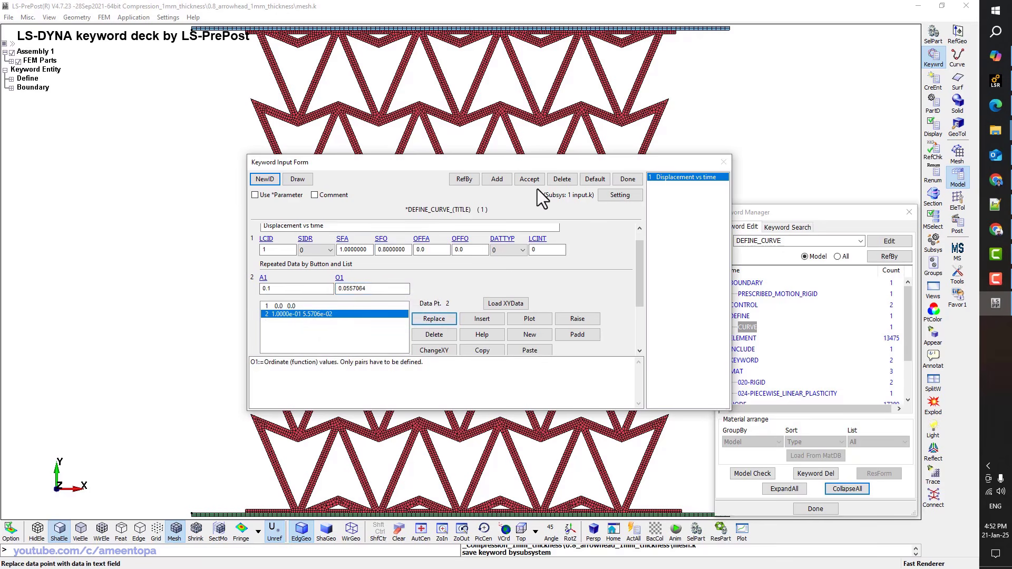
left_click(529, 179)
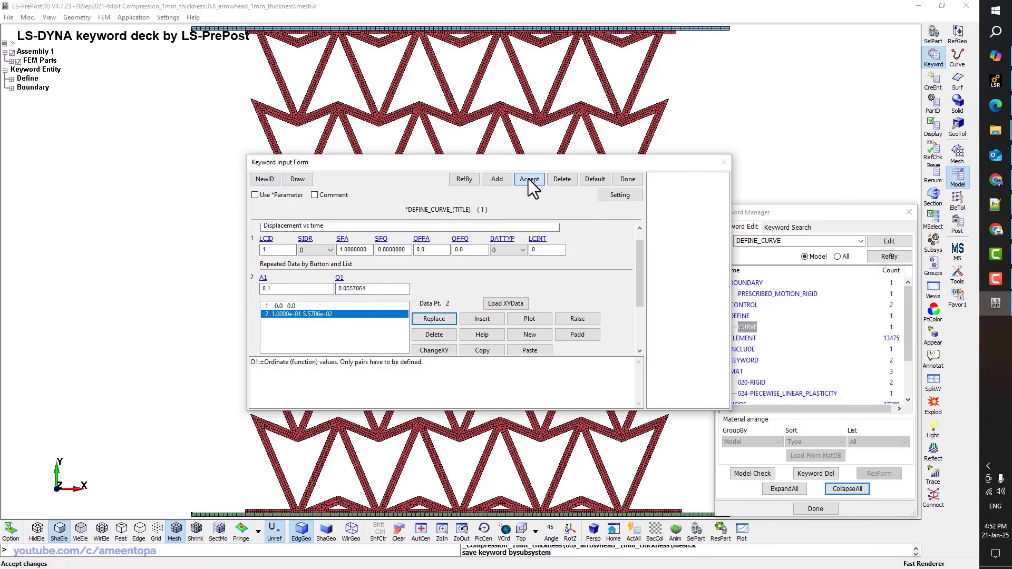
left_click(623, 179)
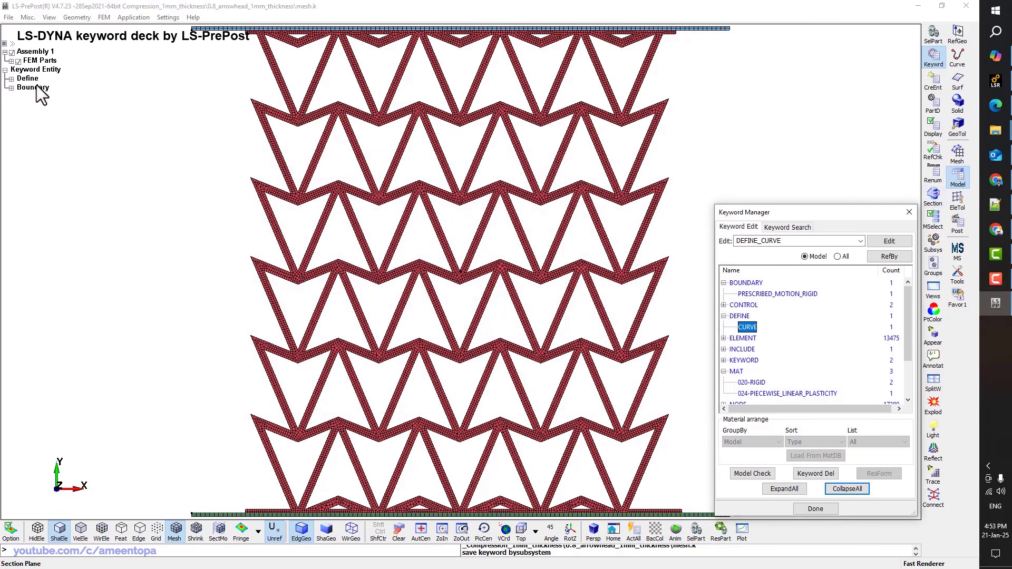
Set up an XY scale transform about origin node 17740 with scale factor 1000
left_click(12, 62)
left_click(17, 61)
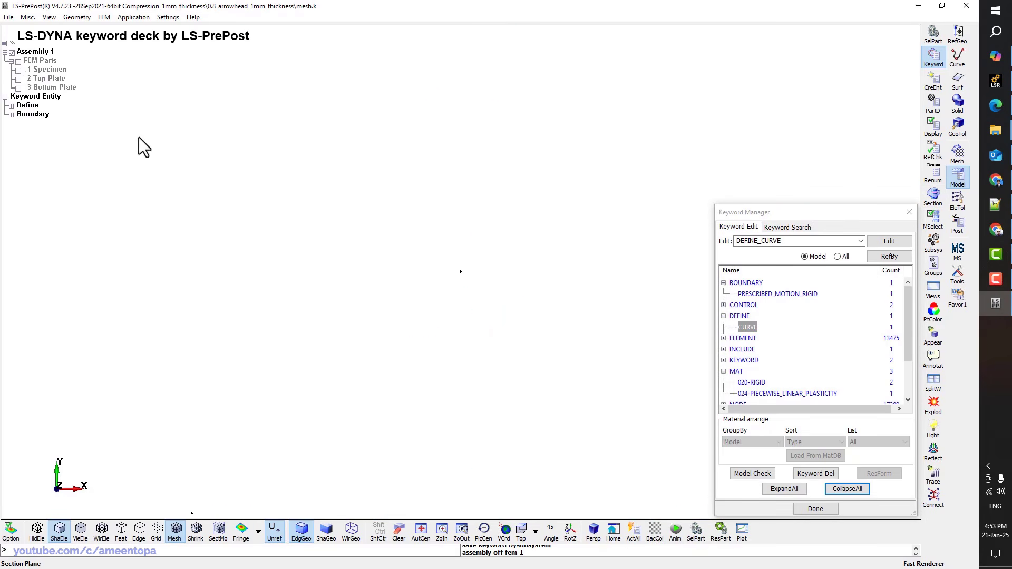
left_click(955, 199)
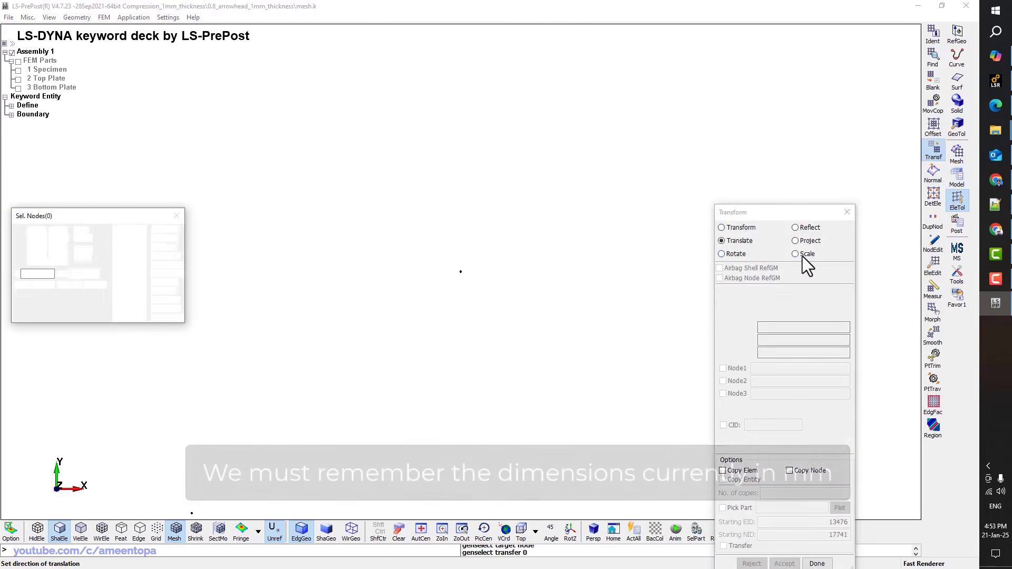
left_click(796, 254)
left_click(786, 303)
left_click(780, 334)
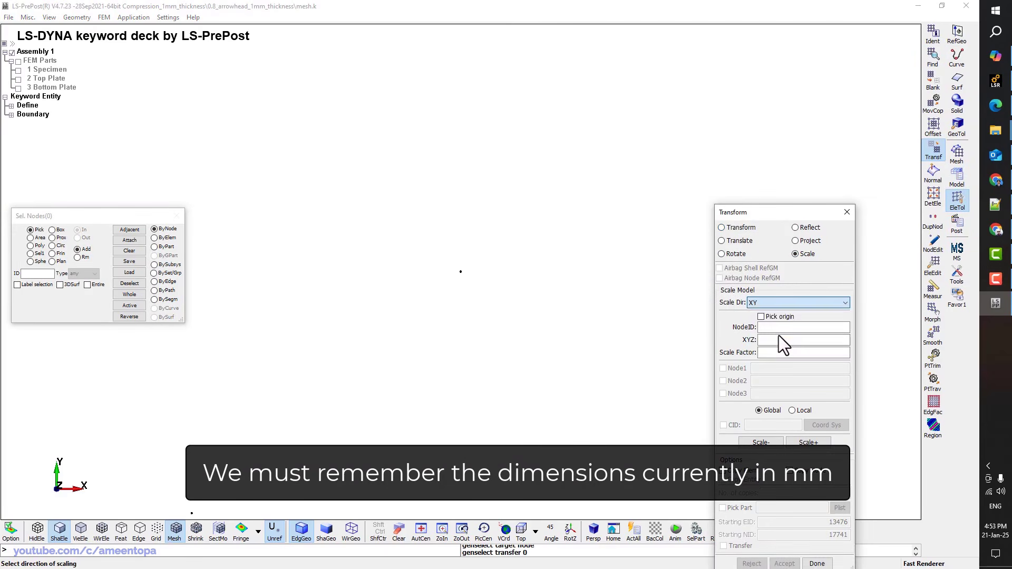
left_click(760, 317)
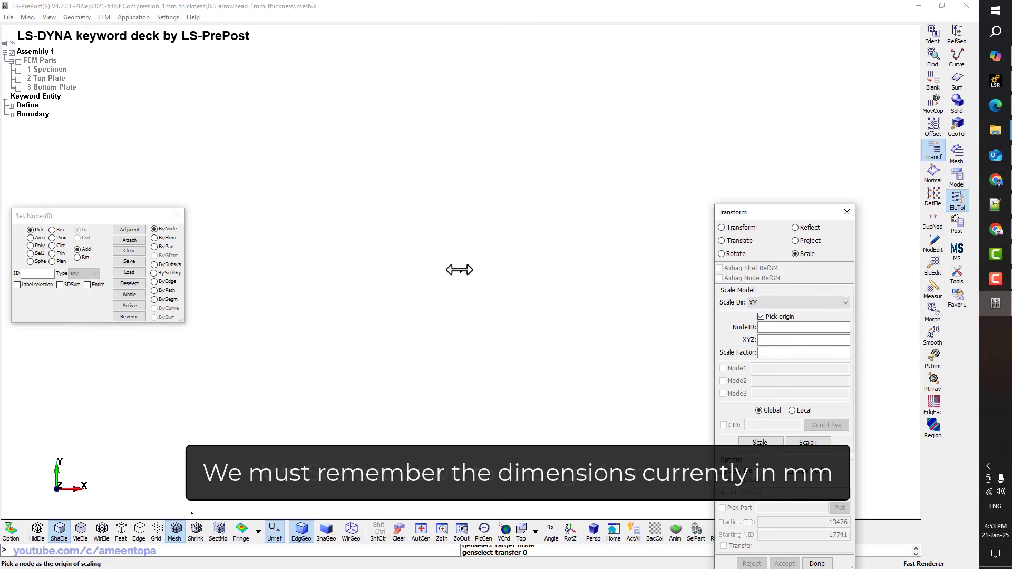
left_click(461, 273)
left_click(807, 352)
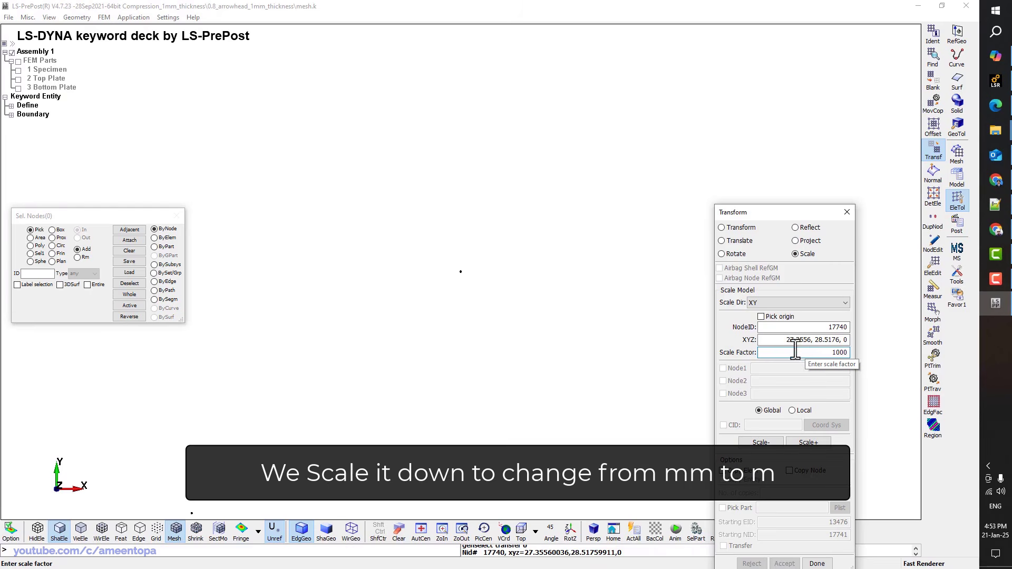
Select the whole model, scale it down by 1000, accept and recentre the view
left_click(18, 61)
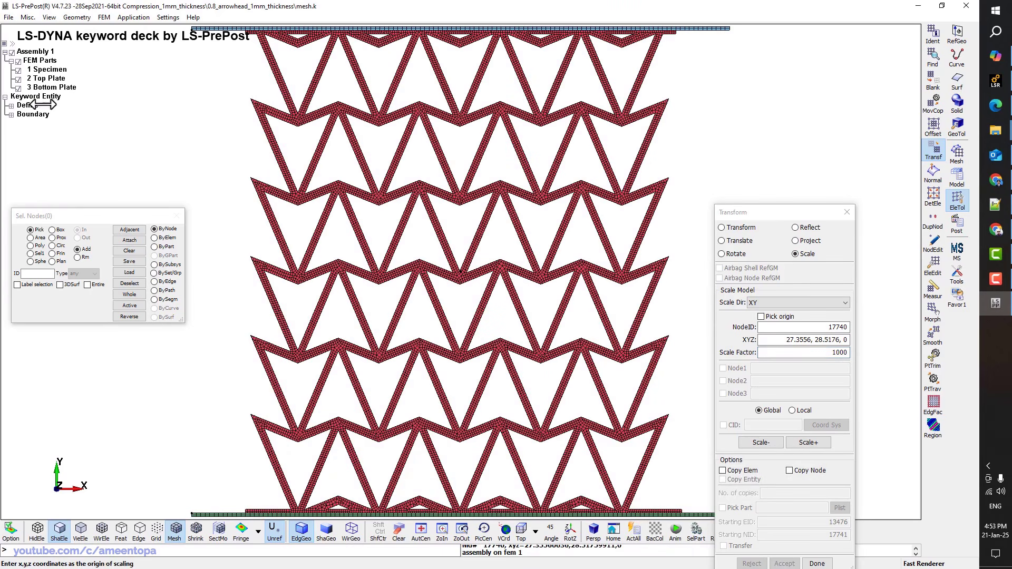
left_click(129, 272)
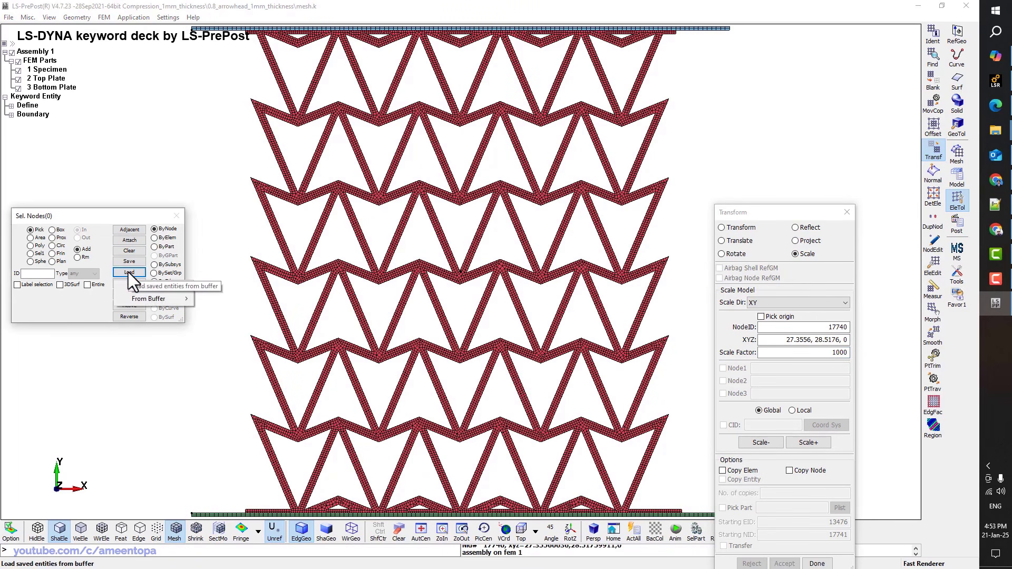
left_click(104, 299)
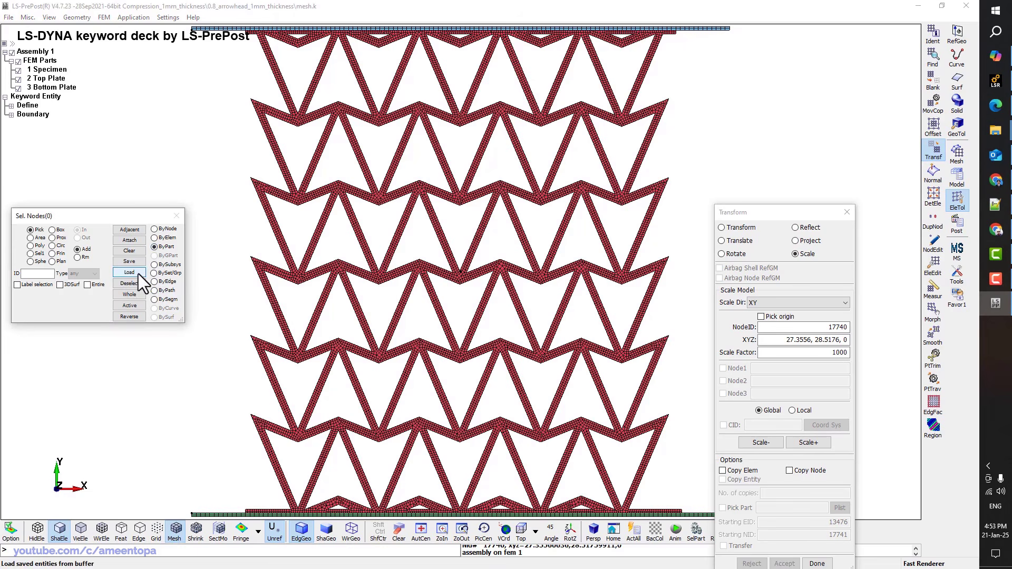
left_click(119, 295)
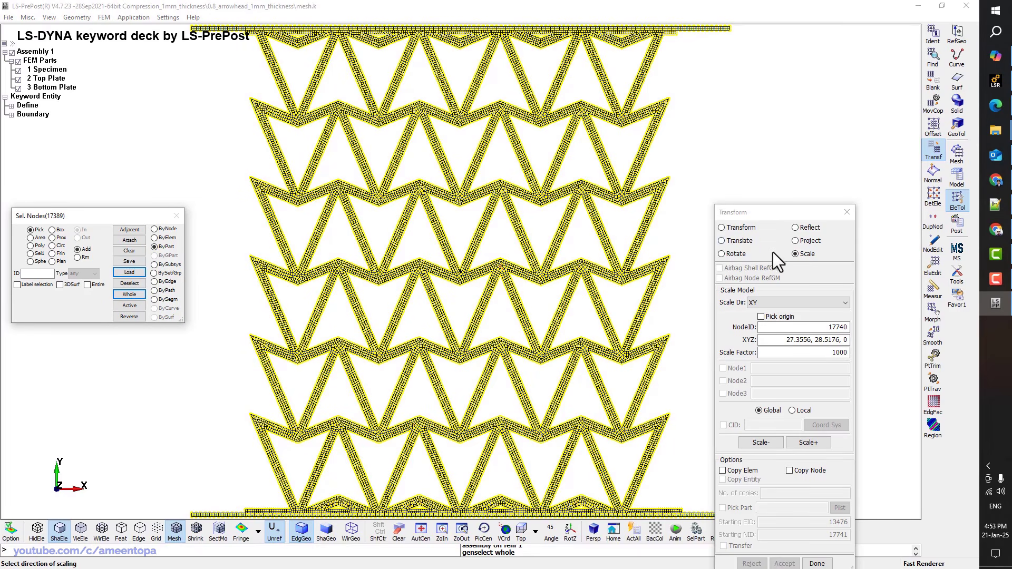
left_click_drag(758, 213, 821, 130)
left_click(819, 360)
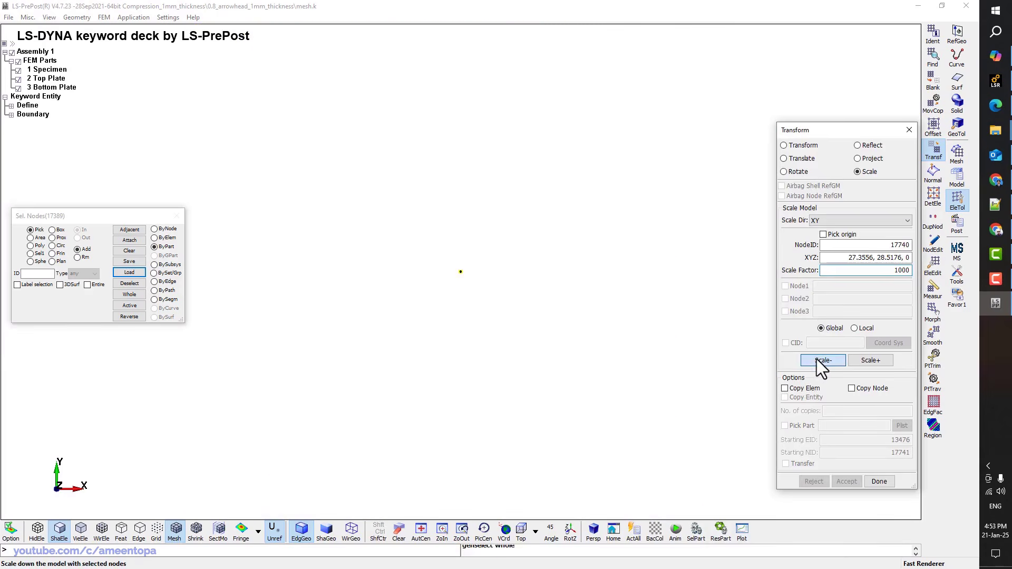
left_click(847, 481)
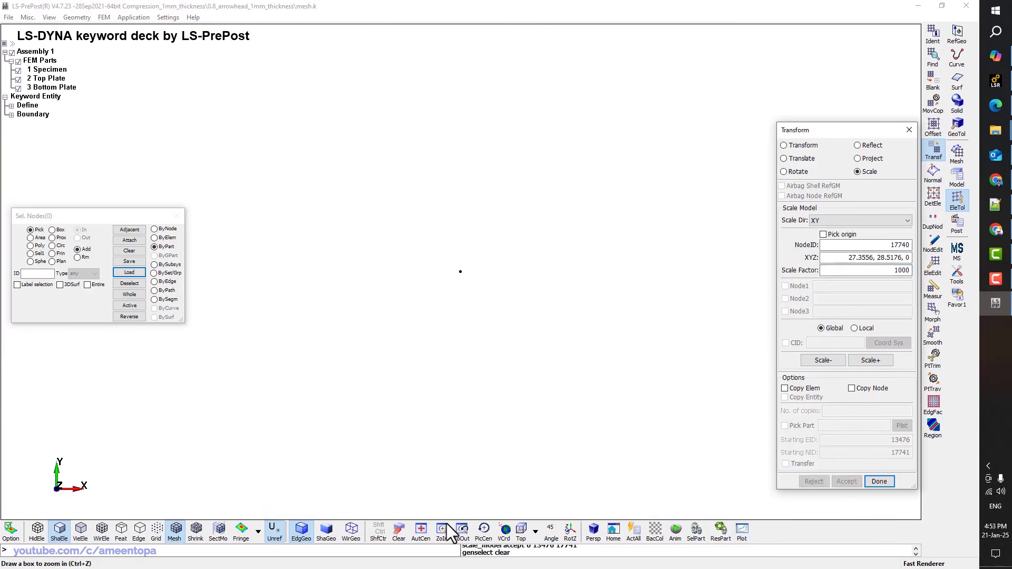
left_click(422, 533)
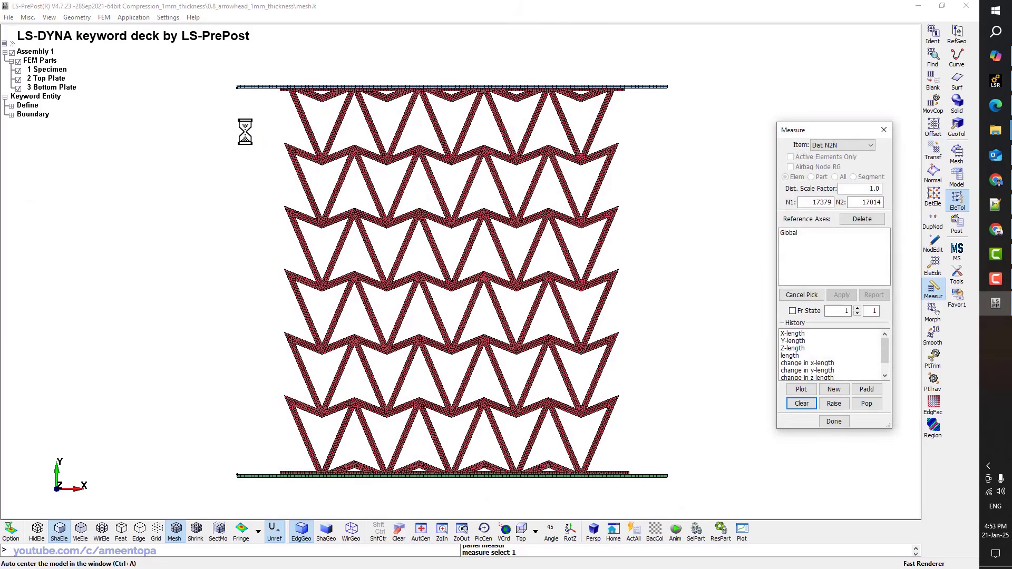
Measure from top plate corner node 17014 to bottom plate node 17379, reading 0.055706
scroll(234, 91, "up", 2)
scroll(235, 89, "up", 7)
left_click(243, 79)
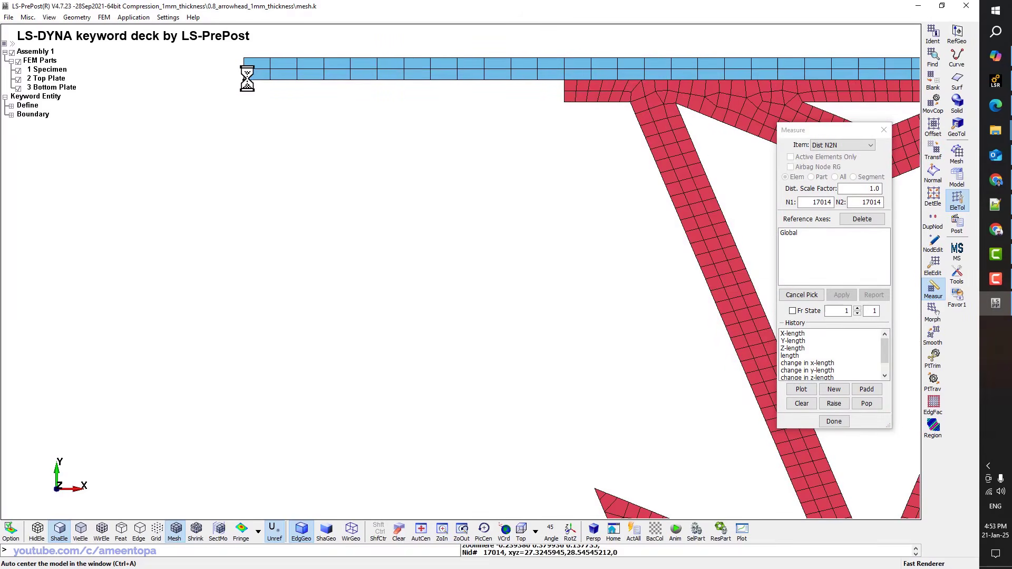
scroll(294, 113, "down", 7)
middle_click_drag(308, 407, 319, 272, "ctrl")
middle_click_drag(346, 427, 337, 211, "ctrl")
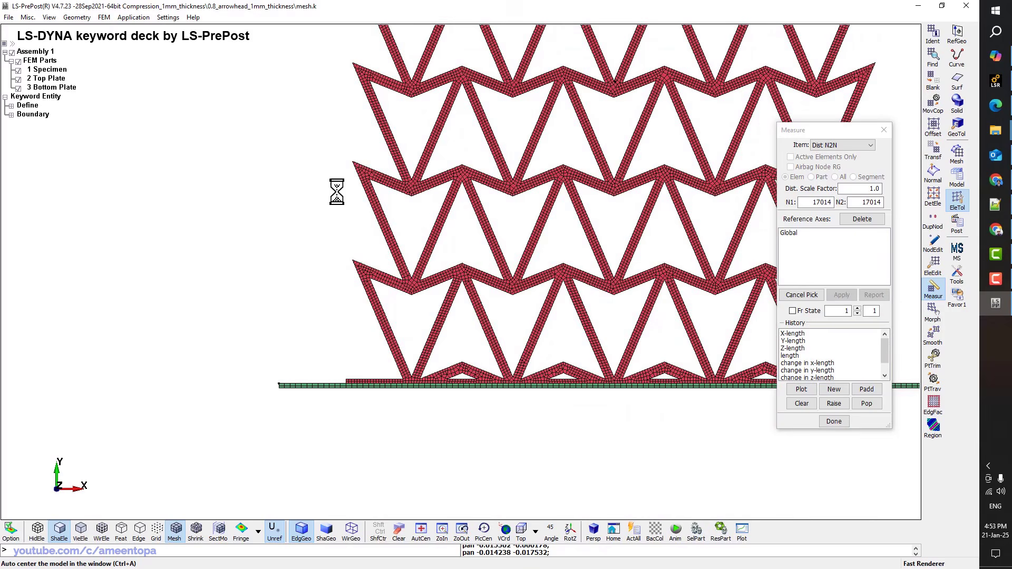
scroll(283, 397, "up", 5)
left_click(273, 373)
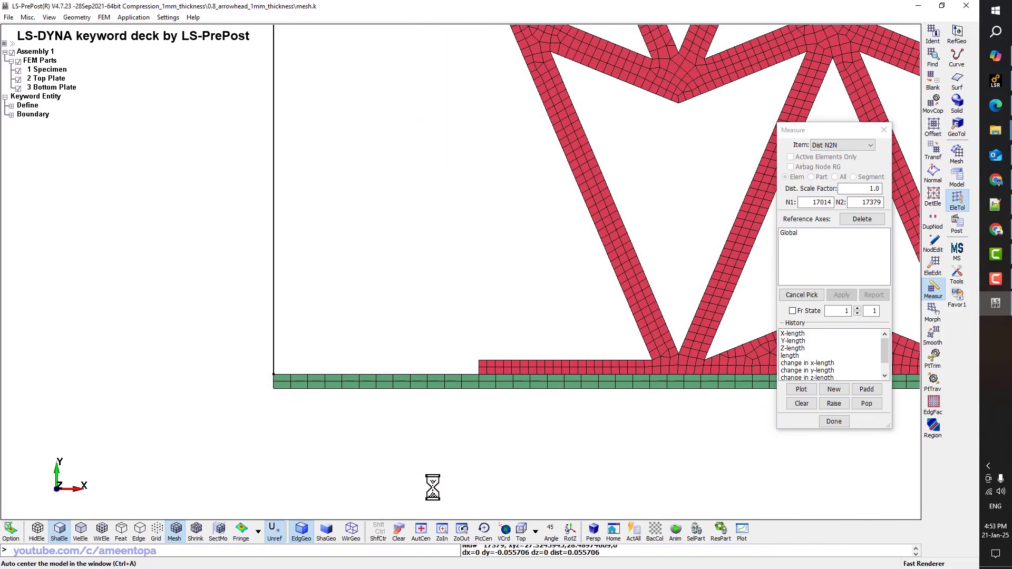
left_click(567, 555)
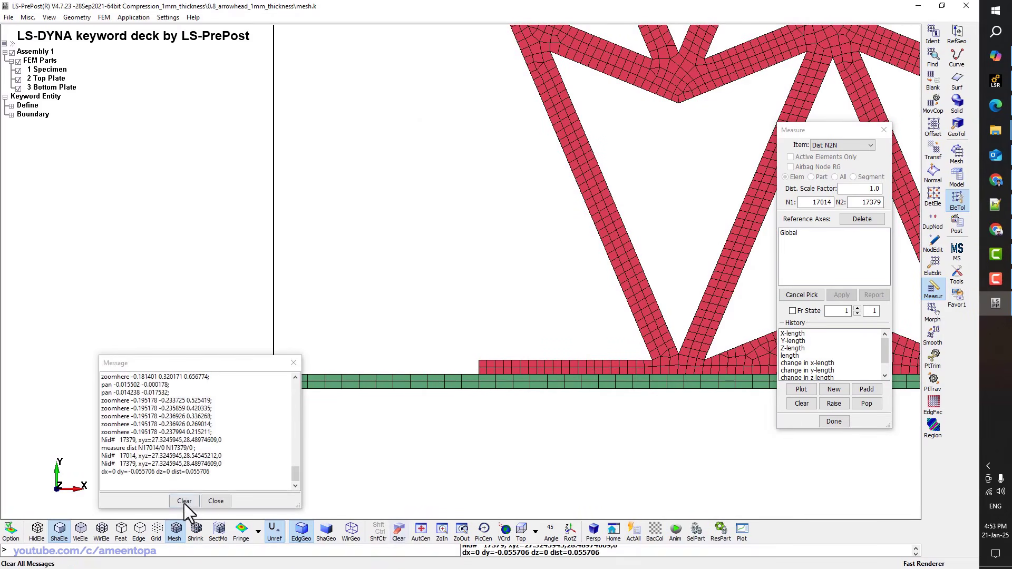
scroll(209, 461, "up", 1, "ctrl")
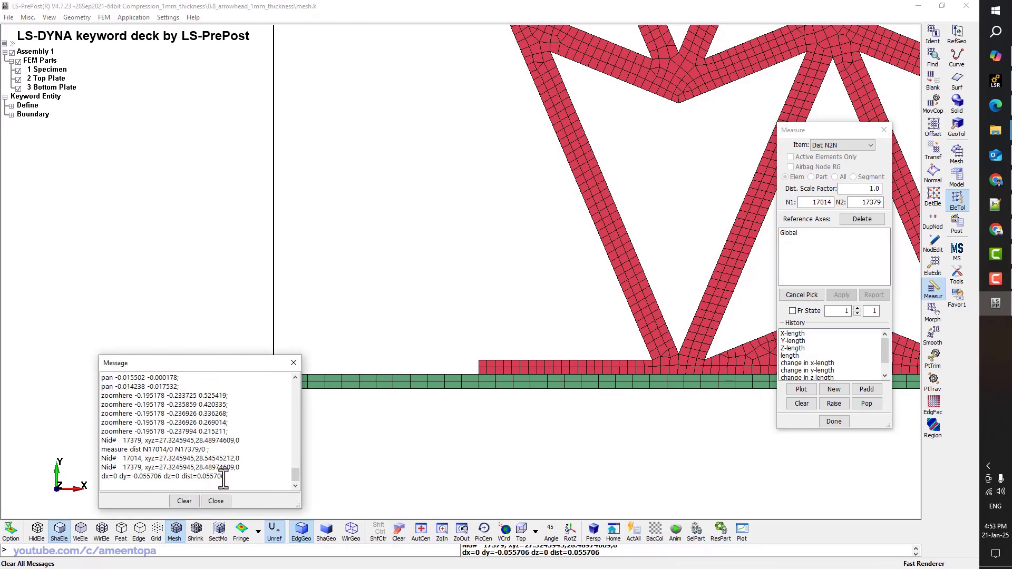
left_click_drag(225, 478, 197, 476)
left_click(334, 287)
Close the Measure tool and list all available keywords in the Keyword Manager
left_click(958, 176)
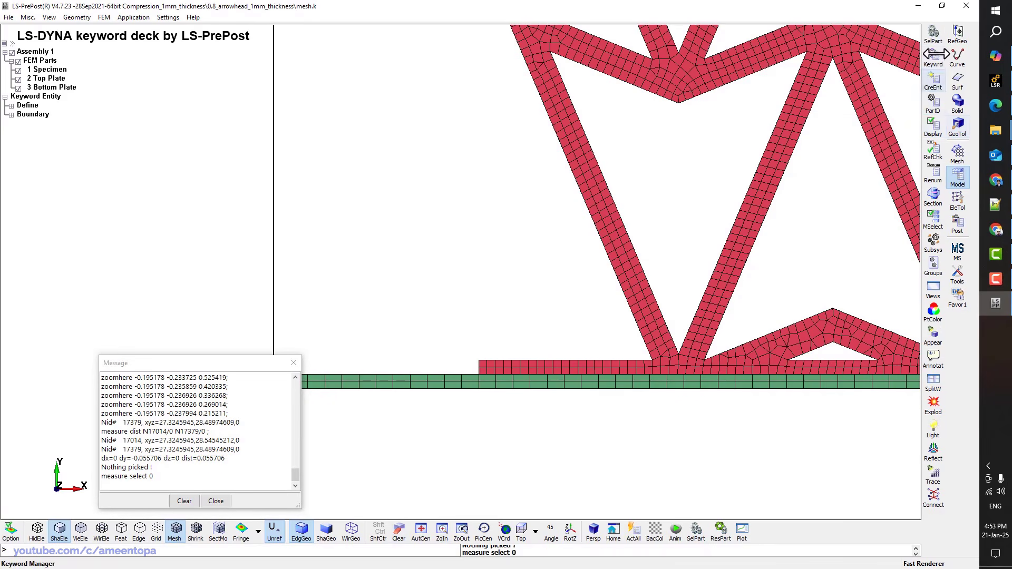
left_click(934, 55)
left_click_drag(841, 131, 538, 131)
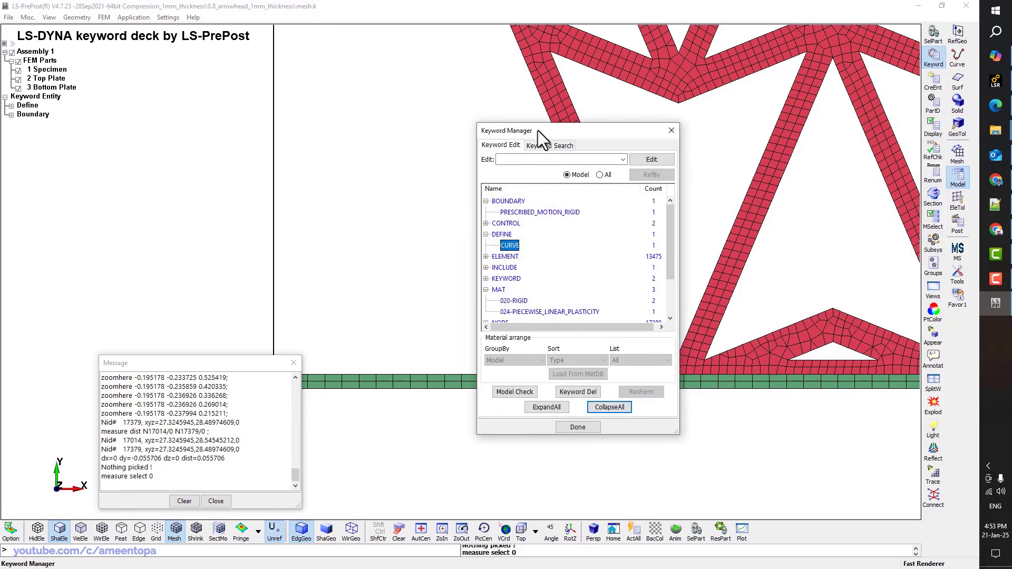
left_click(596, 175)
double_click(508, 201)
left_click(564, 174)
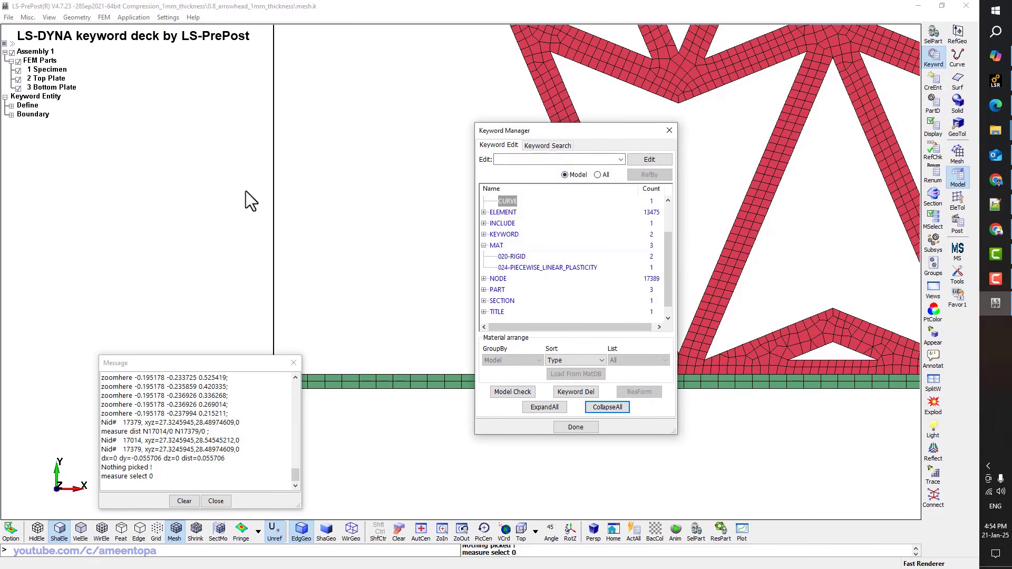
left_click(421, 532)
left_click(598, 174)
left_click(608, 407)
scroll(526, 270, "down", 5)
scroll(526, 270, "up", 8)
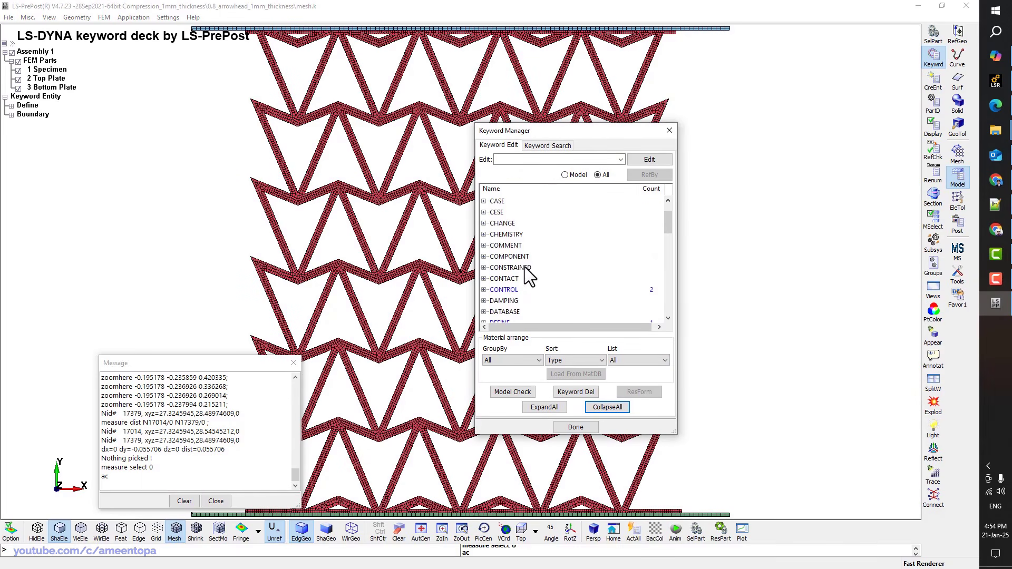
Expand CONTACT and select the 2D_AUTOMATIC_SURFACE_TO_SURFACE contact type
double_click(511, 277)
scroll(538, 259, "down", 10)
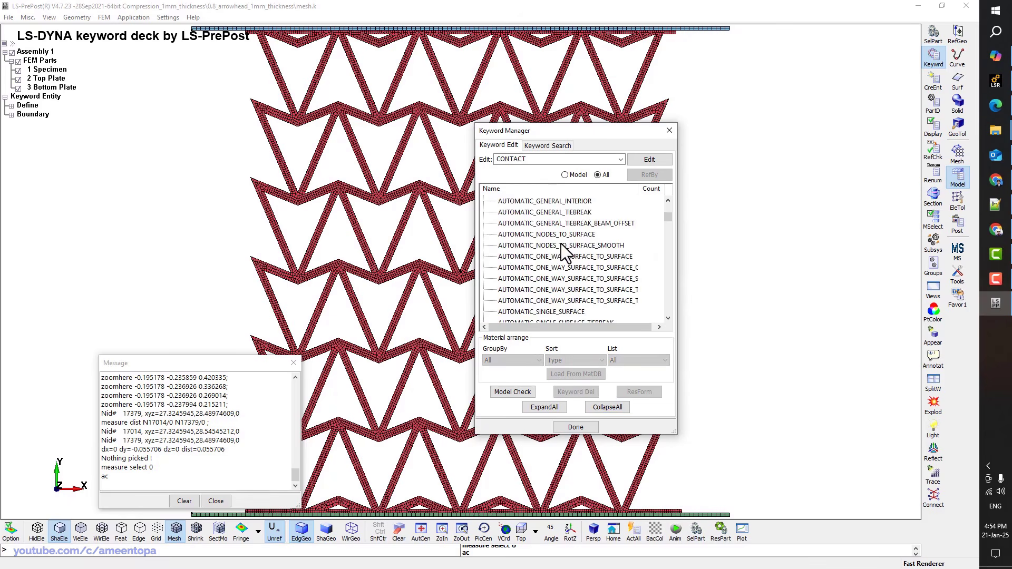
scroll(561, 245, "down", 12)
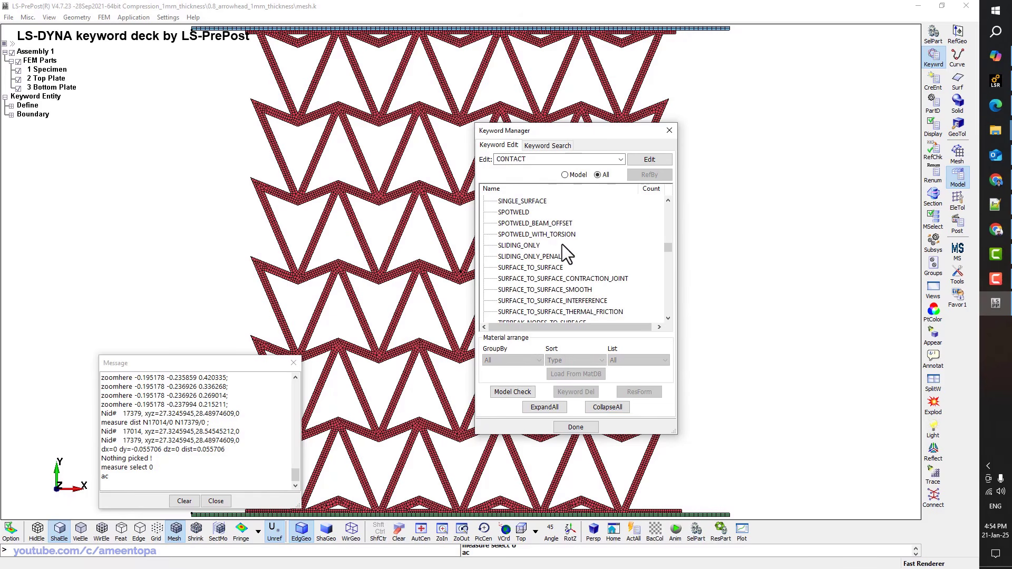
scroll(561, 245, "up", 10)
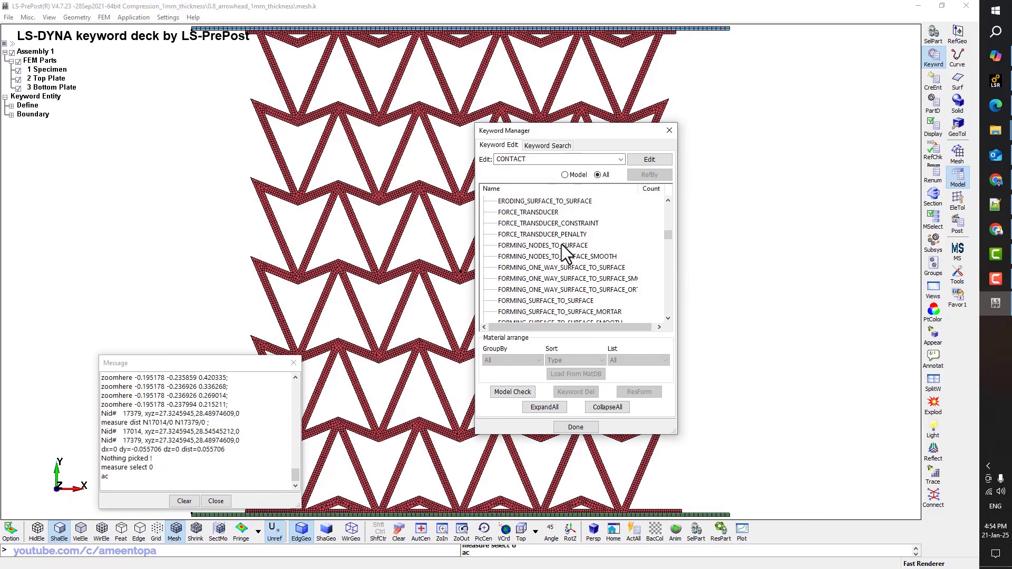
scroll(562, 245, "down", 10)
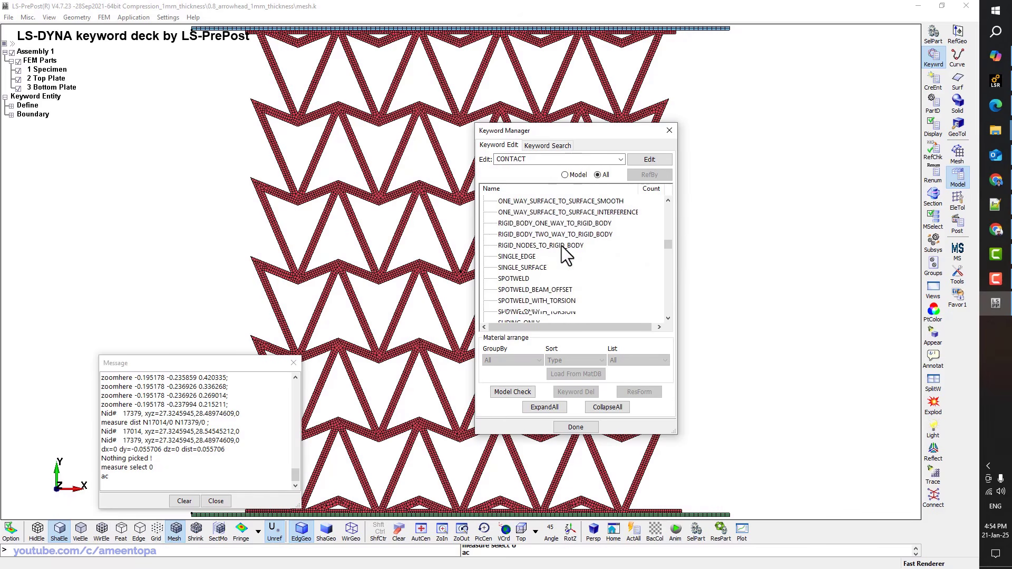
scroll(562, 245, "down", 8)
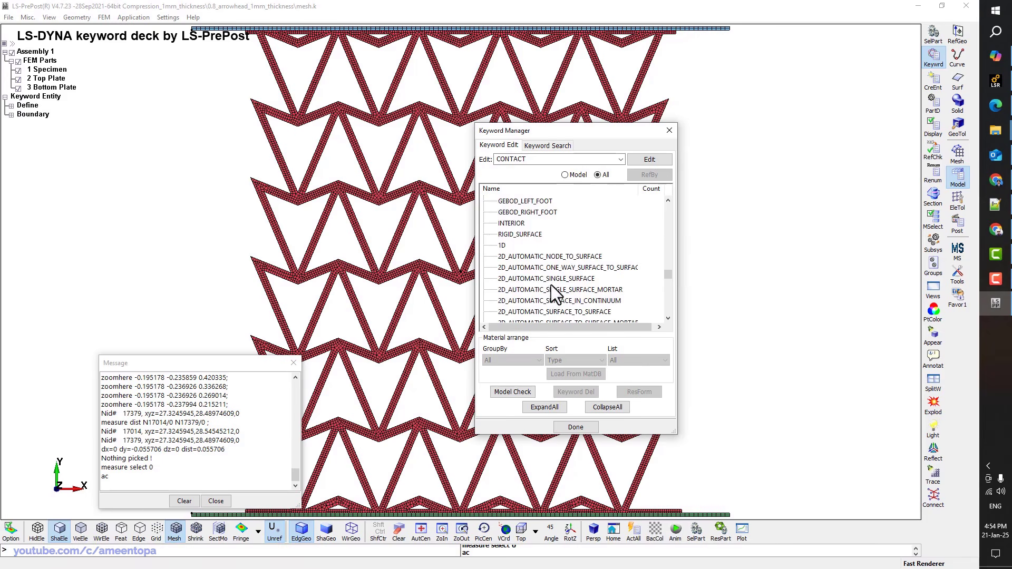
scroll(555, 288, "down", 1)
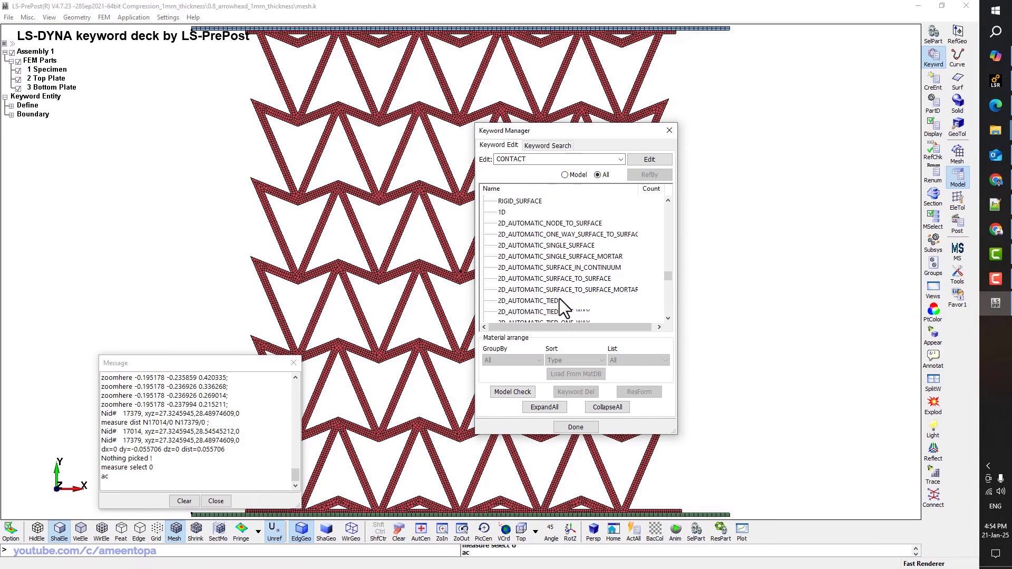
left_click(559, 279)
Title the contact 'Honeycomb to Top Plate' and create slave part set HC with the honeycomb specimen
double_click(559, 280)
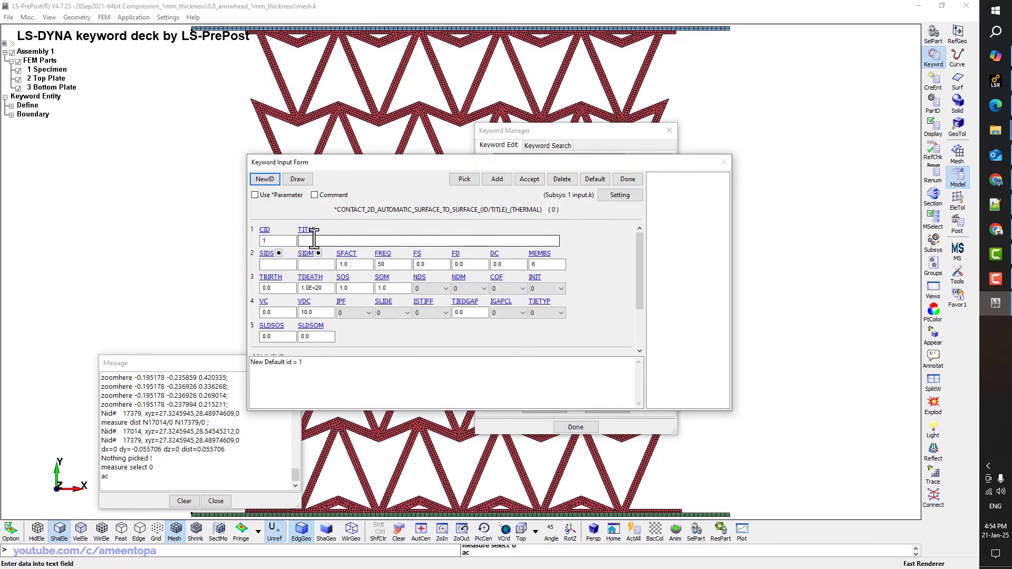
left_click(314, 240)
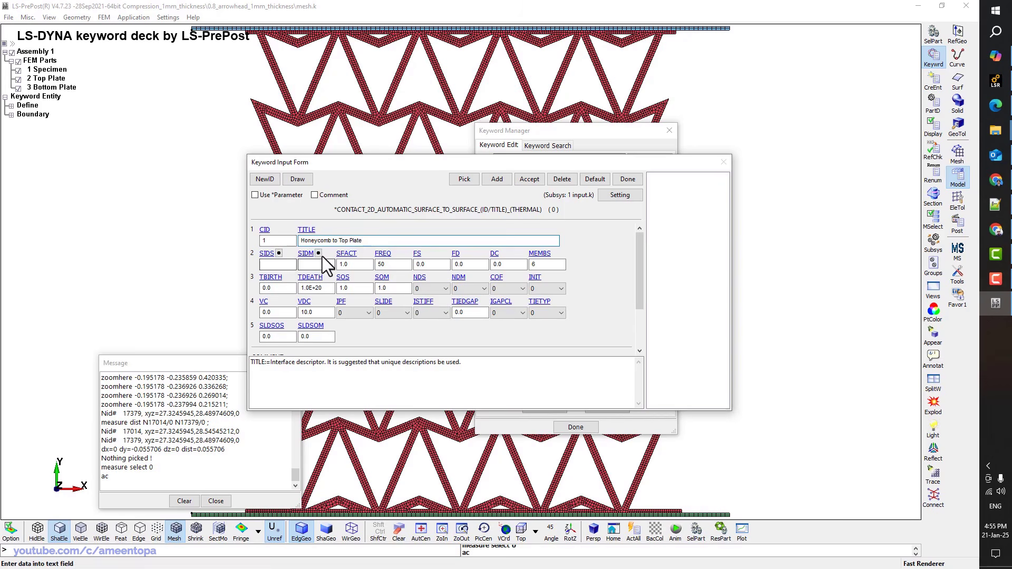
left_click(279, 254)
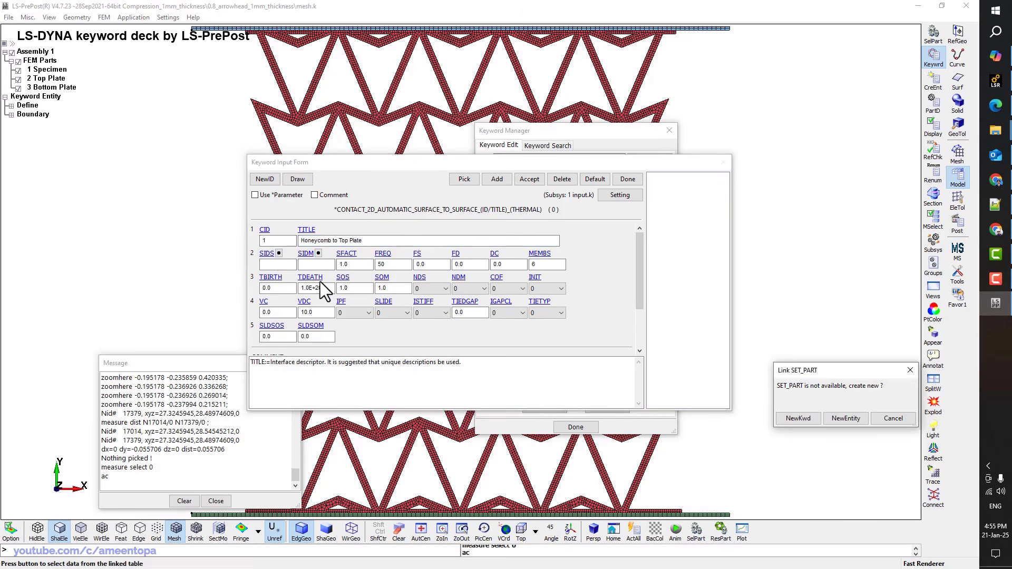
left_click(845, 418)
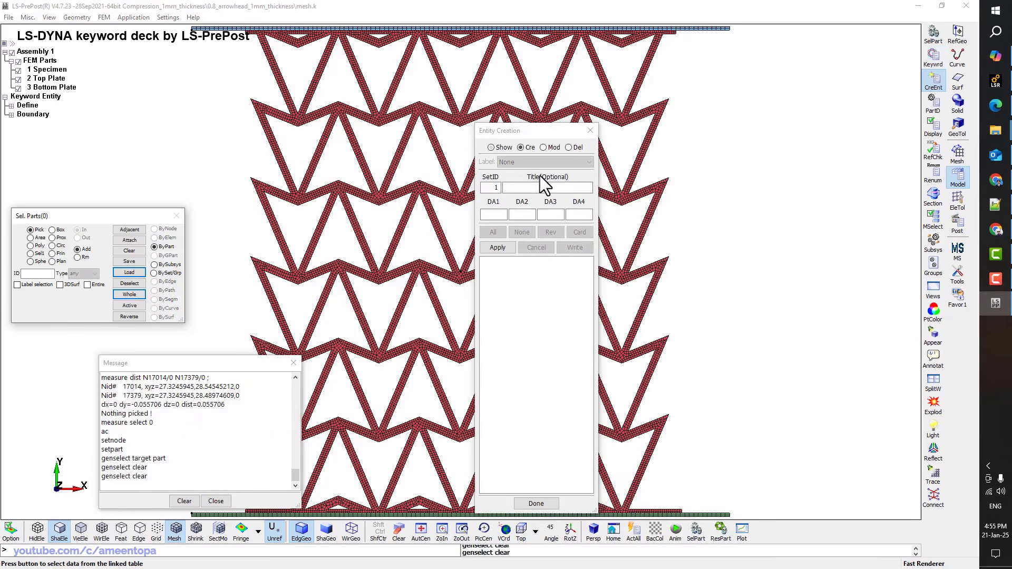
left_click(532, 188)
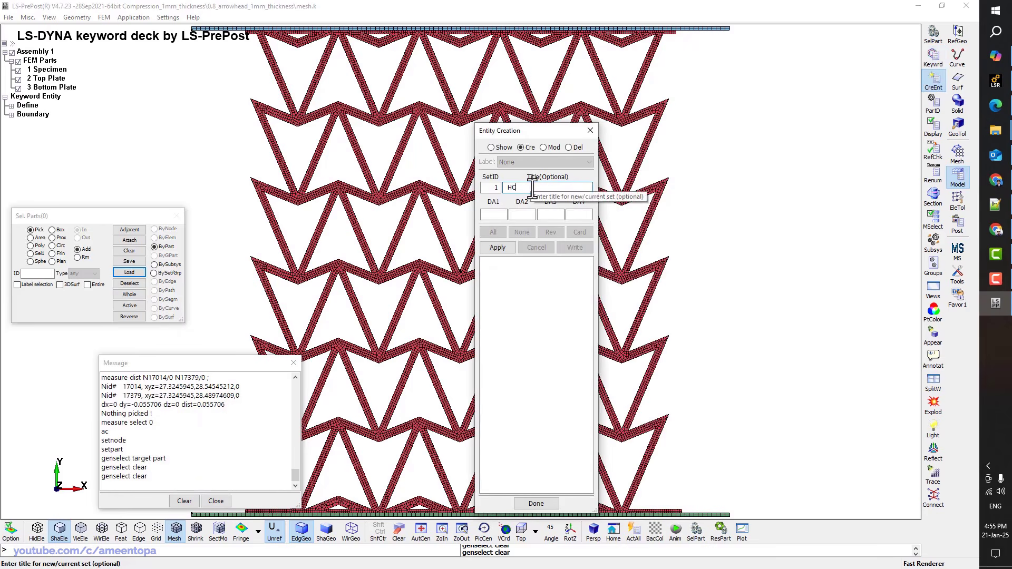
type("HC")
left_click(289, 198)
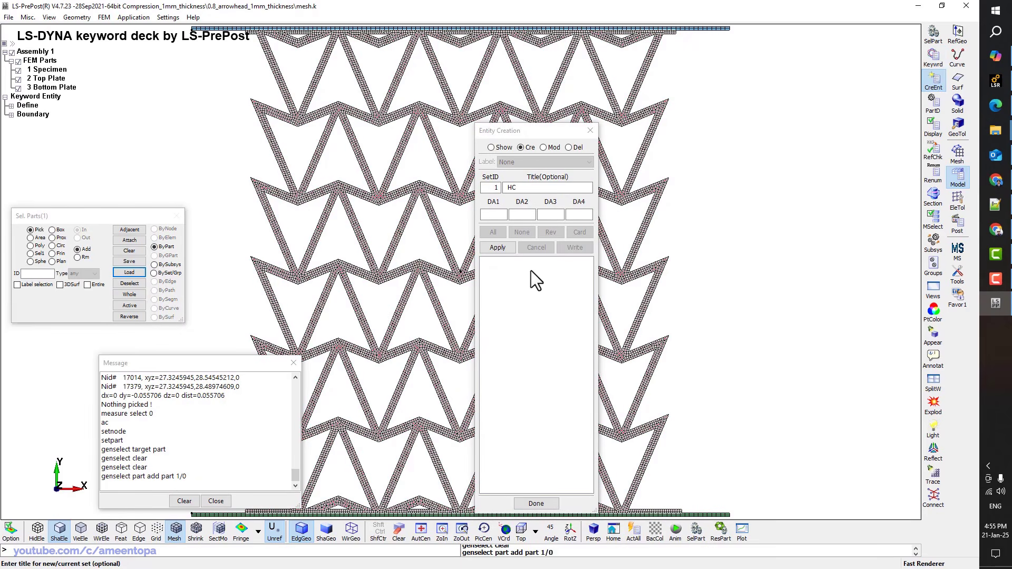
left_click(498, 248)
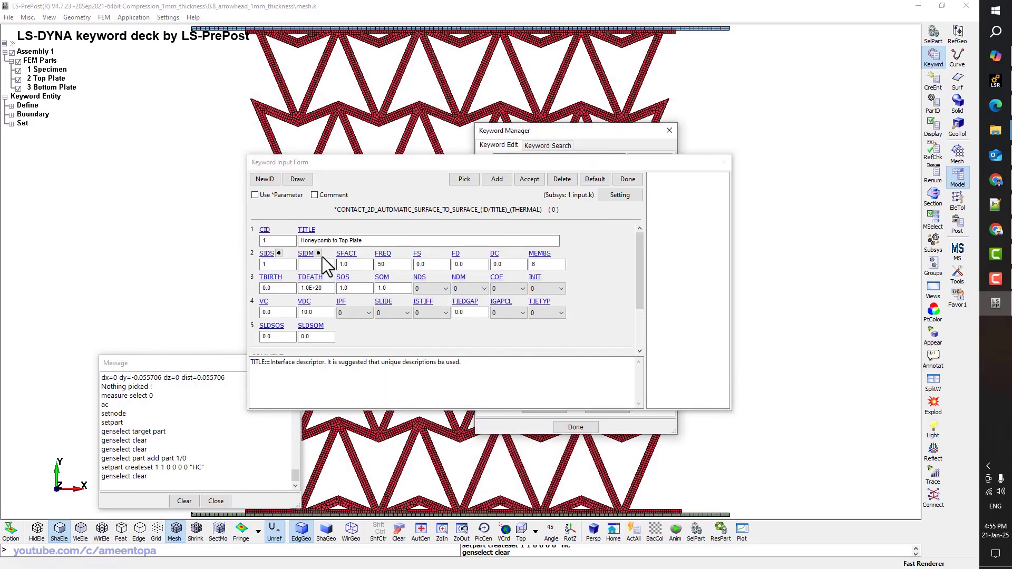
Create master part set 'Top Plate' containing the top plate part
left_click(318, 254)
left_click(889, 490)
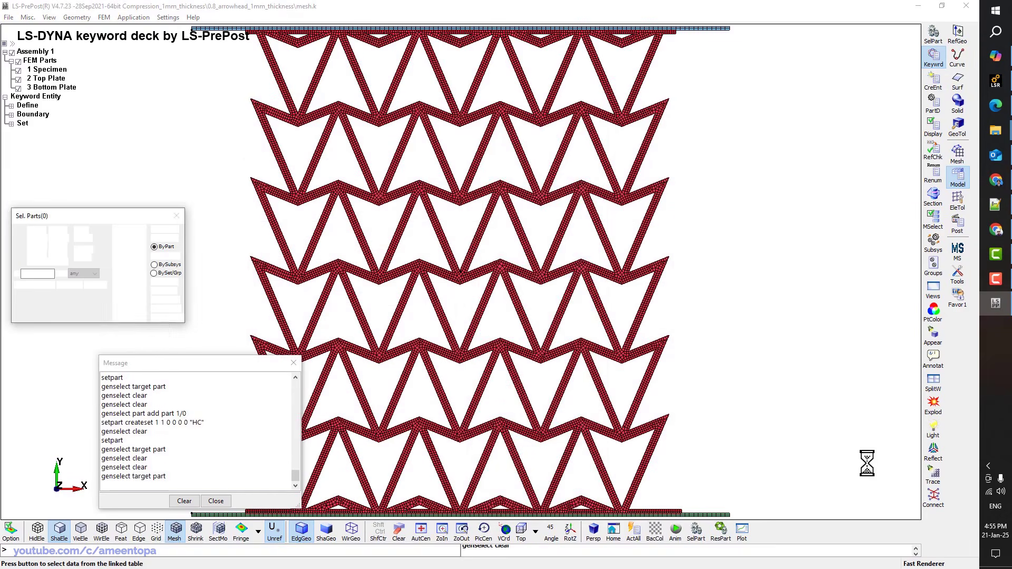
left_click(708, 30)
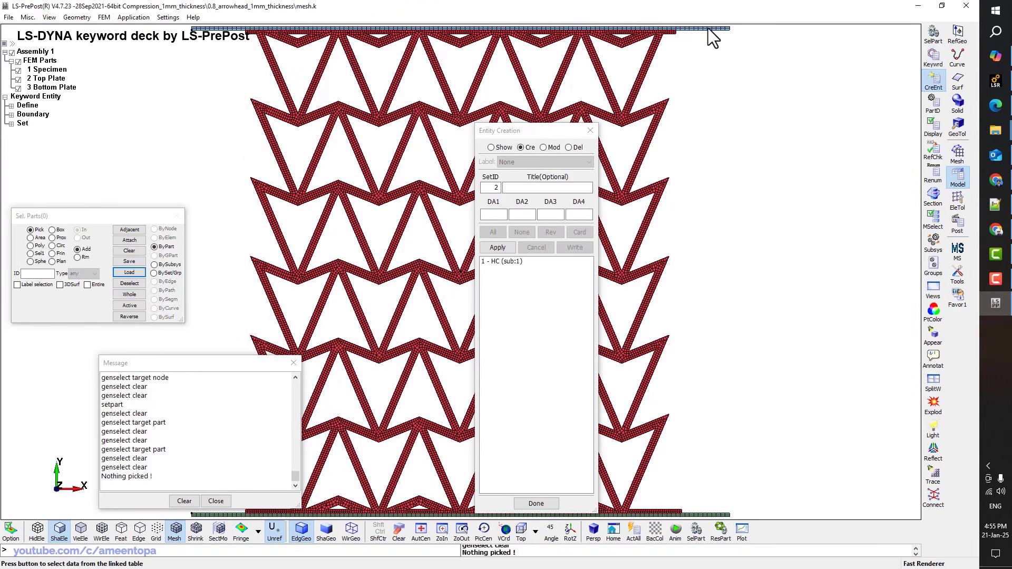
left_click(708, 29)
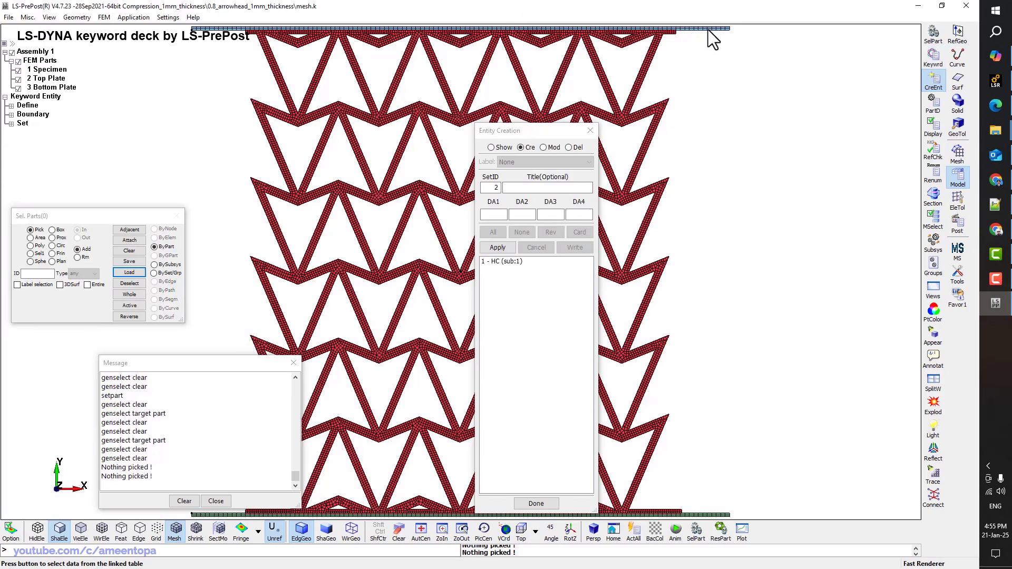
middle_click_drag(707, 29, 707, 65, "shift")
left_click(688, 63)
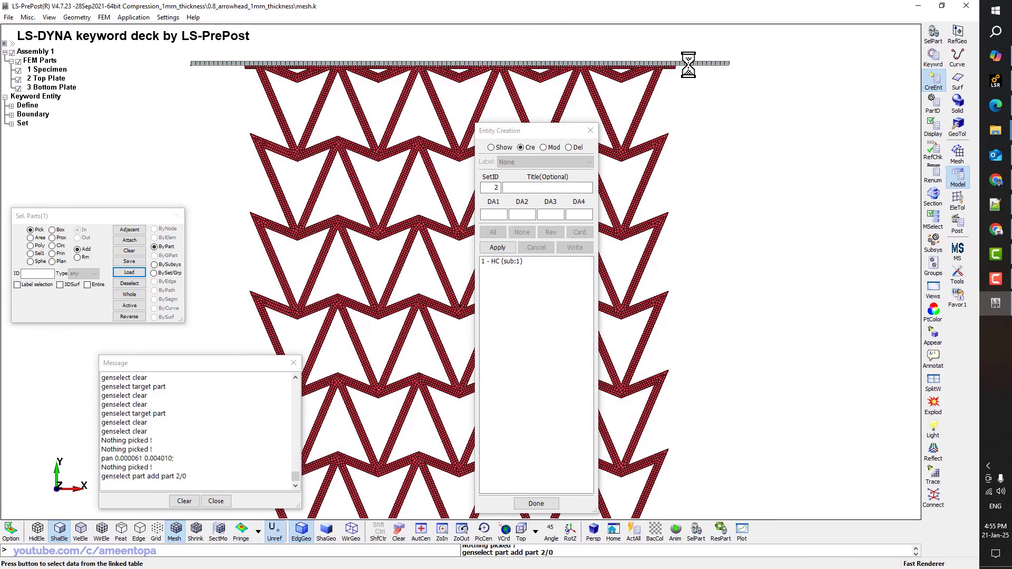
left_click(536, 186)
type("Top Plate")
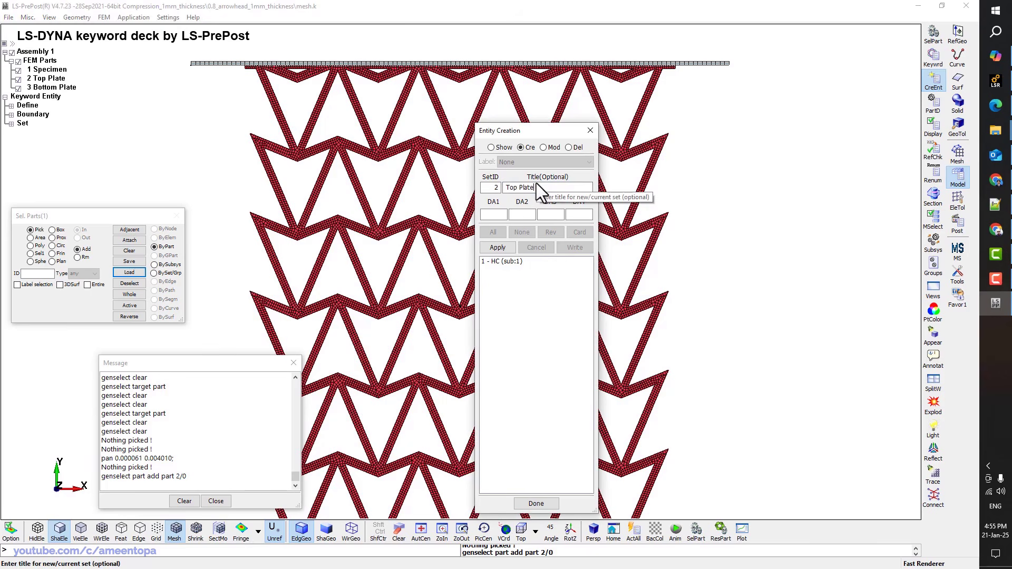
left_click(505, 249)
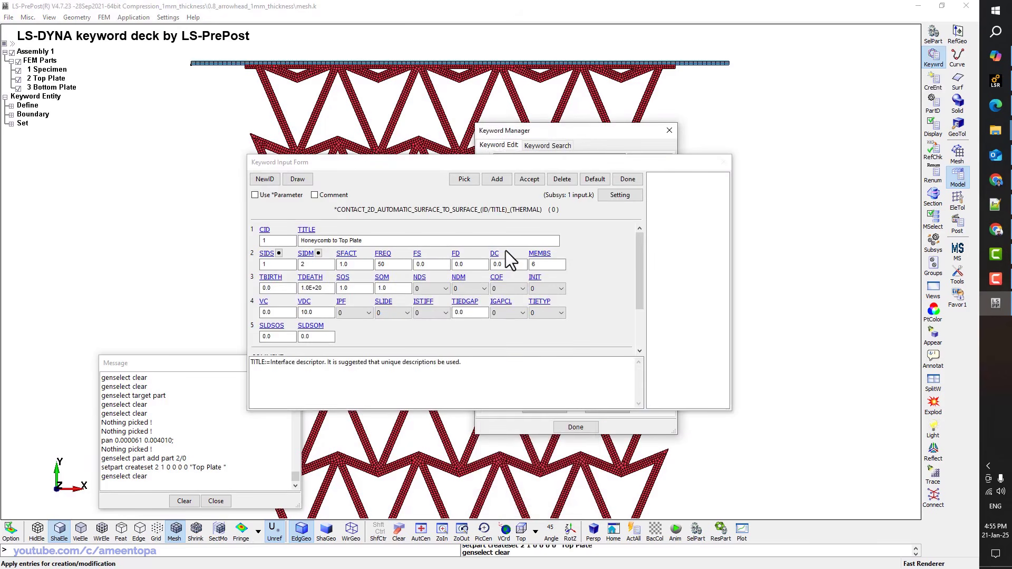
Accept the contact with static friction 0.3 and dynamic friction 0.2
left_click(525, 181)
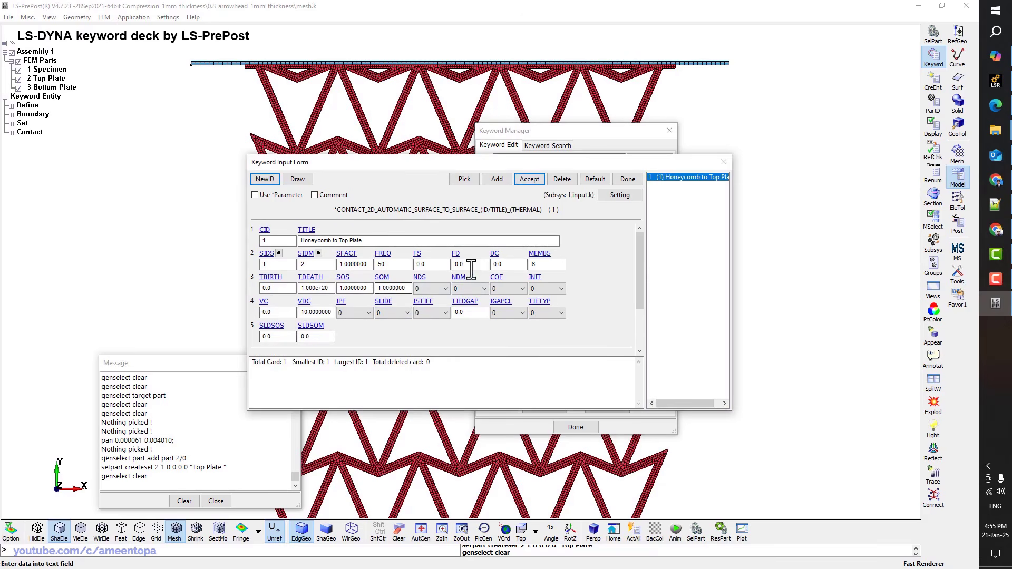
left_click(435, 267)
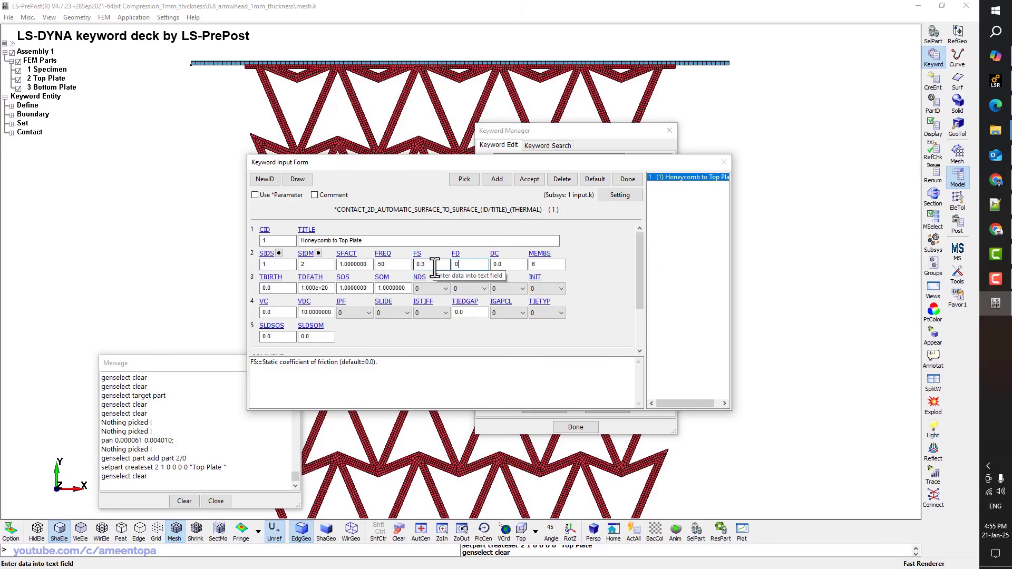
left_click(527, 181)
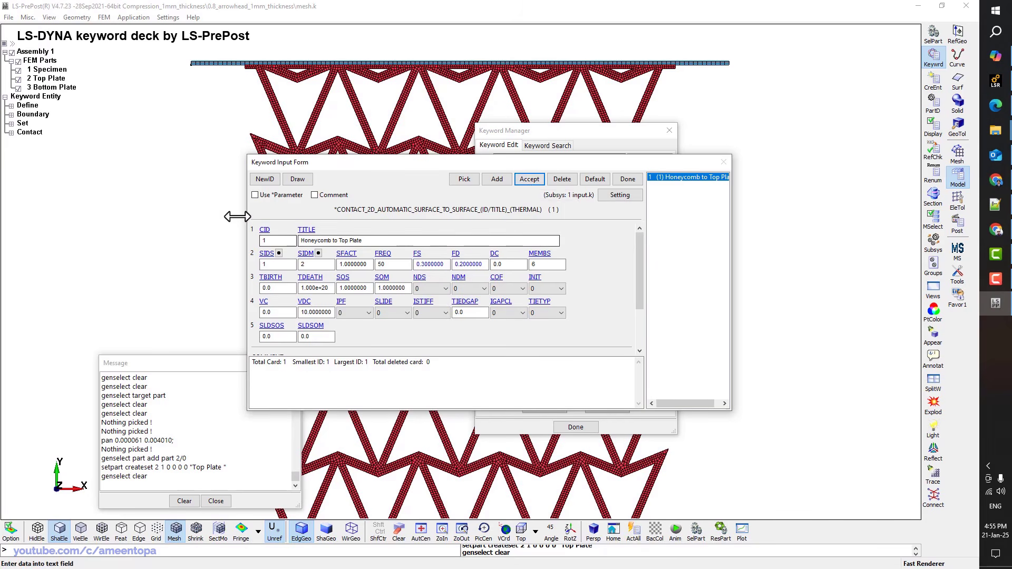
Start contact 2 titled 'Honeycomb to Bottom Plate' and name a new master part set Bottom Plate
left_click(263, 180)
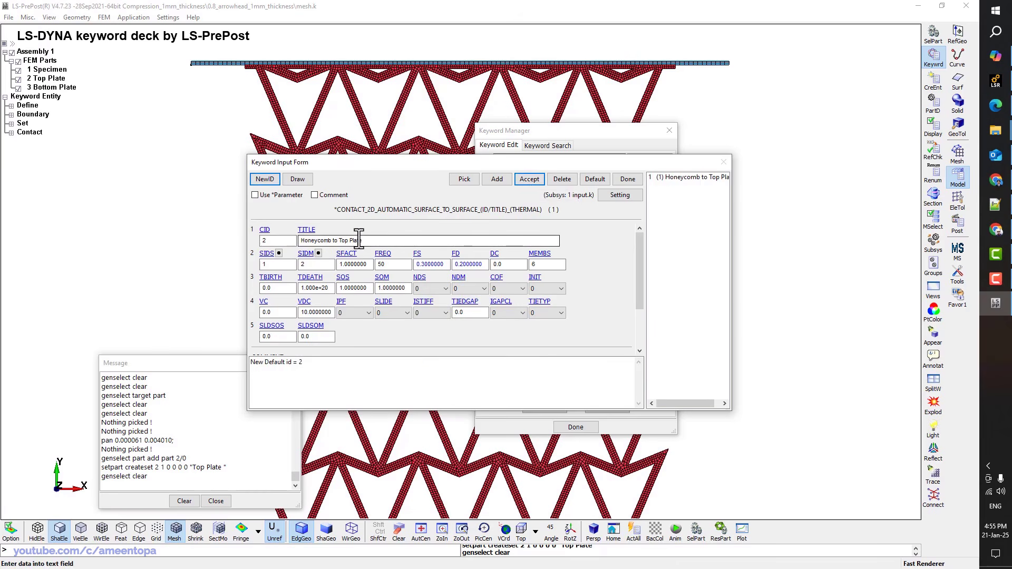
left_click_drag(364, 240, 349, 241)
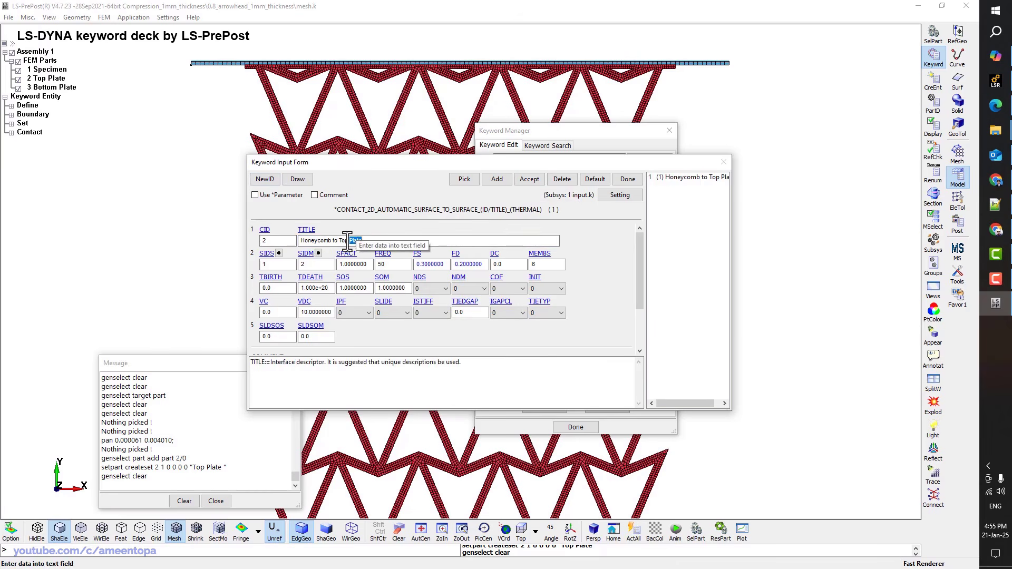
left_click(319, 253)
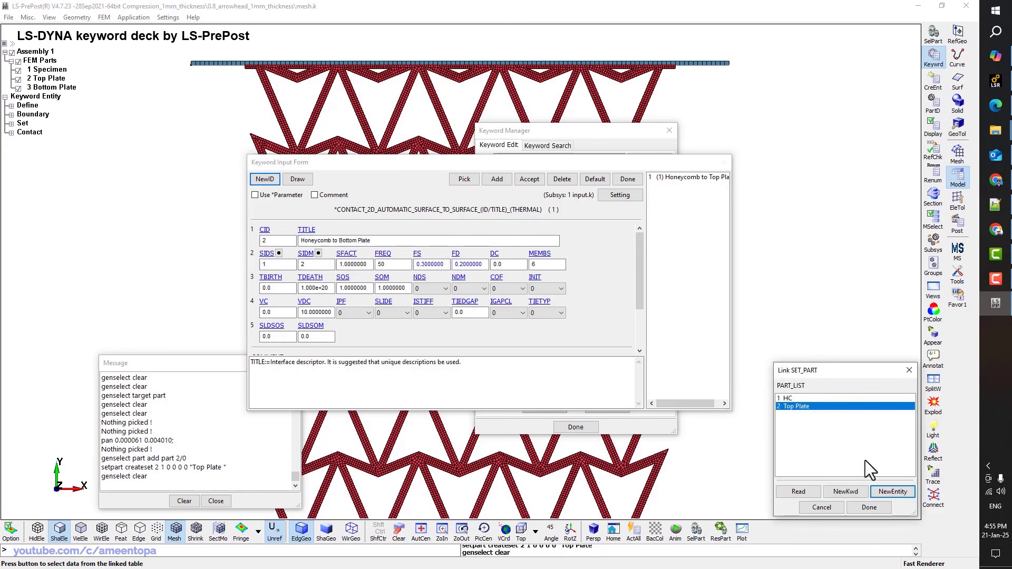
left_click(892, 491)
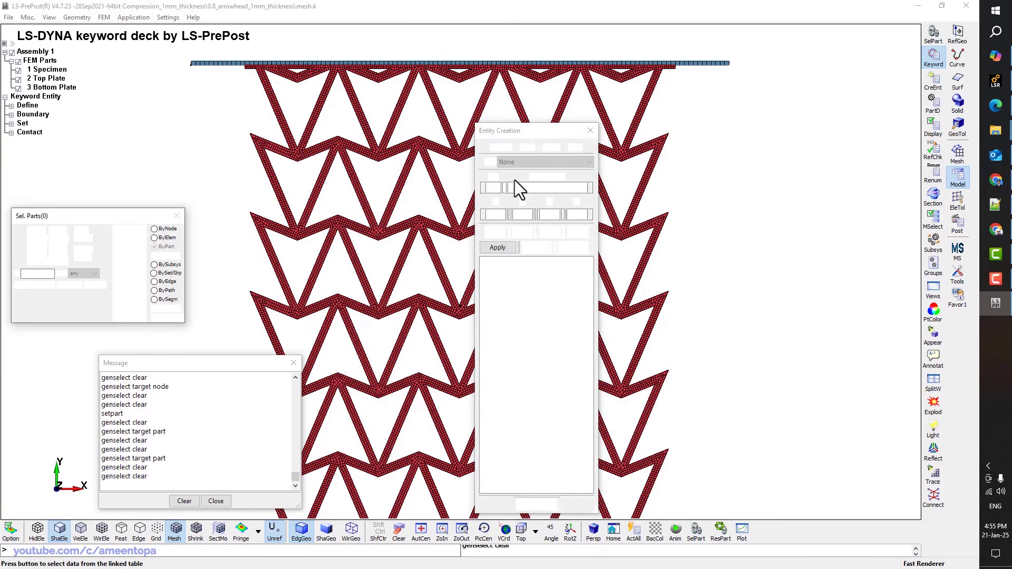
left_click(519, 187)
type("Bottom Plate")
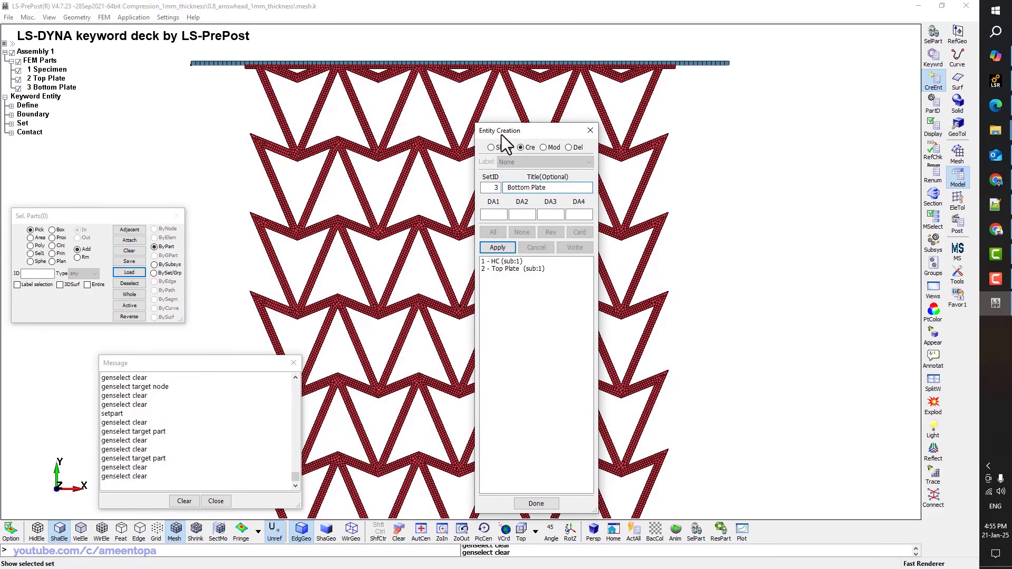
Add the bottom plate part to set 3 'Bottom Plate', accept the contact and close the form
left_click_drag(501, 132, 661, 122)
scroll(469, 234, "down", 2)
middle_click_drag(464, 368, 460, 299, "shift")
scroll(537, 406, "up", 5)
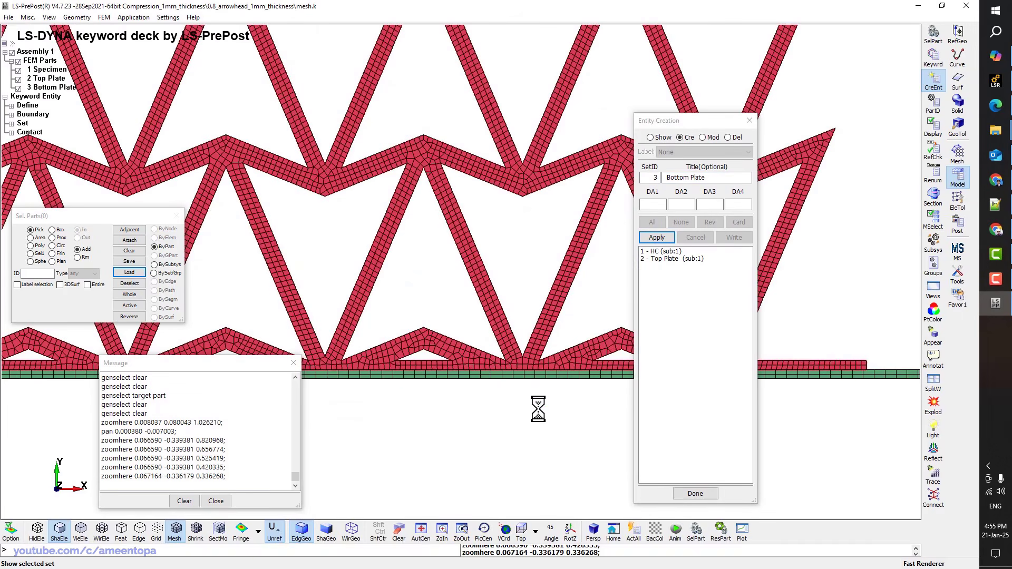
left_click(539, 373)
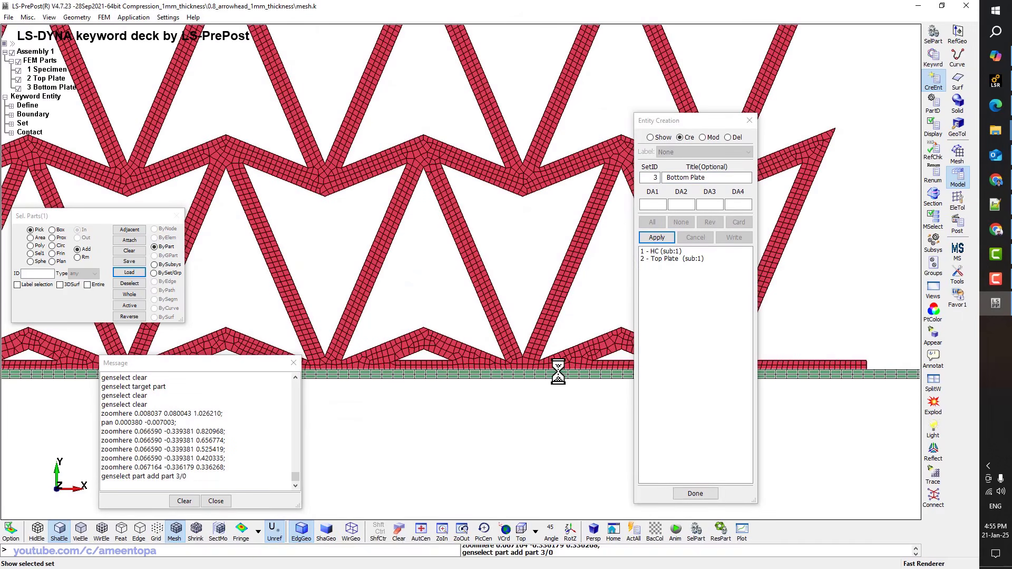
left_click(659, 239)
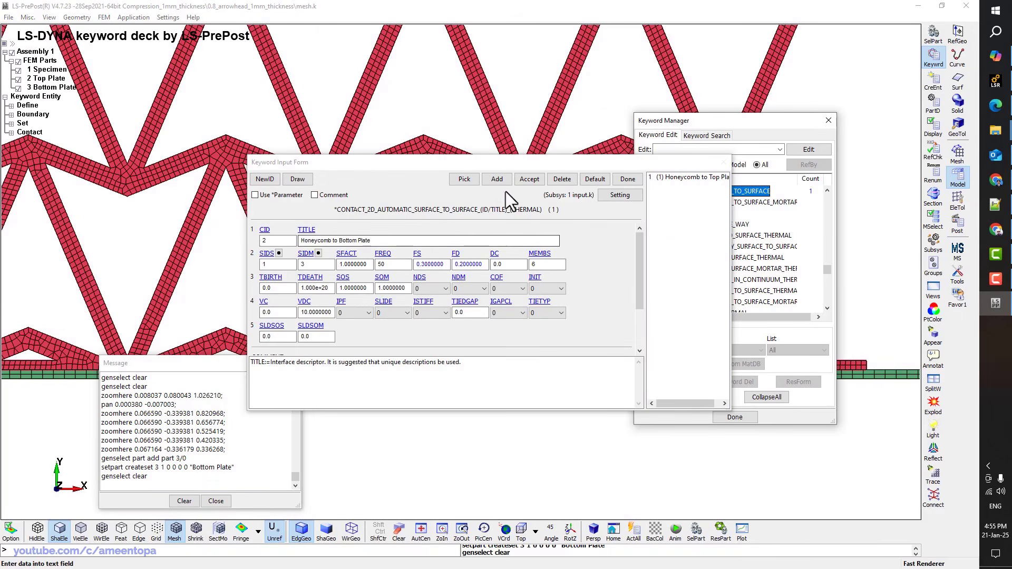
left_click(528, 180)
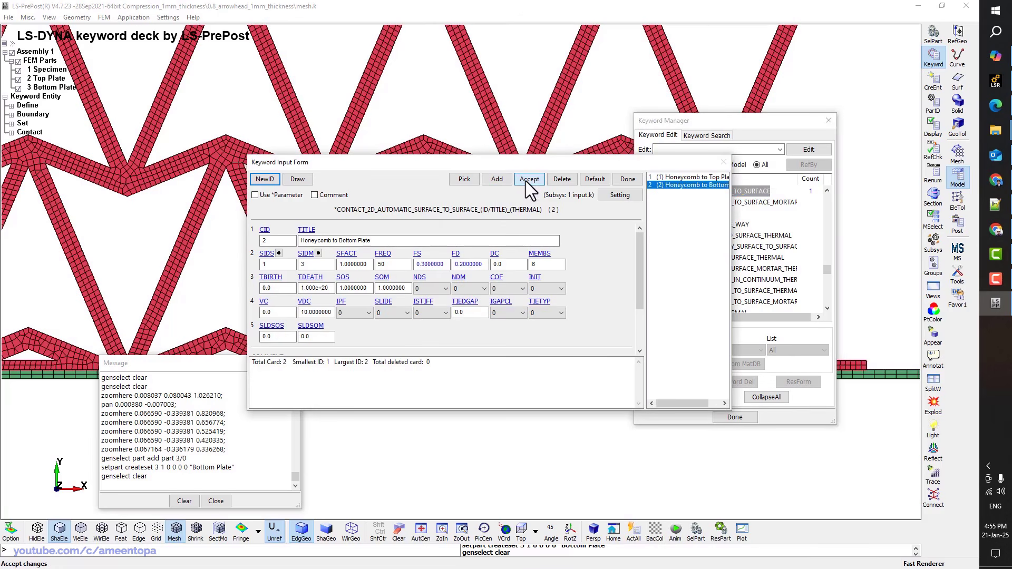
left_click(622, 179)
scroll(720, 248, "up", 2)
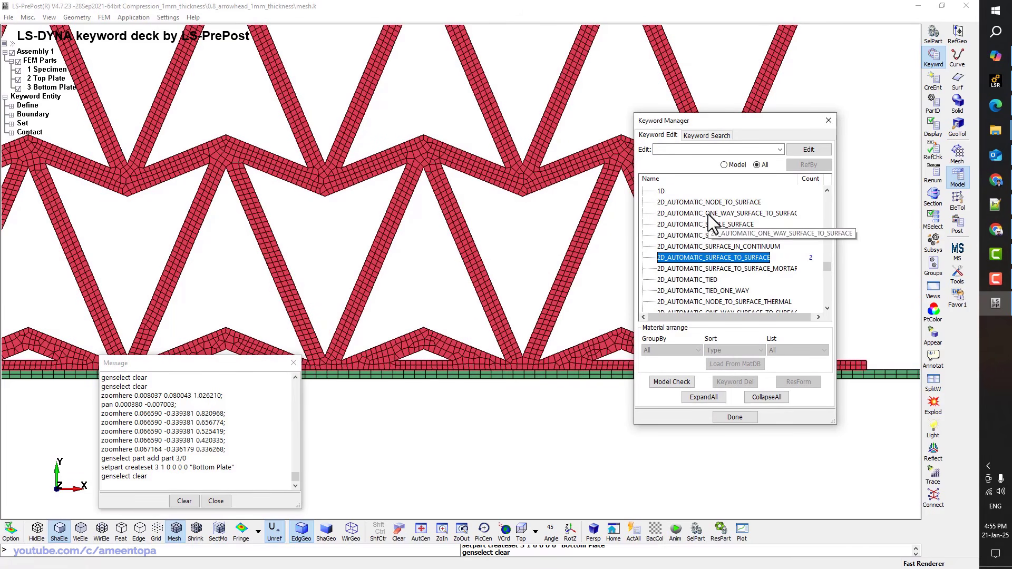
Create contact 3 'Honeycomb self-contact' on set HC with FS 0.3 and FD 0.2, then accept
scroll(717, 233, "down", 1)
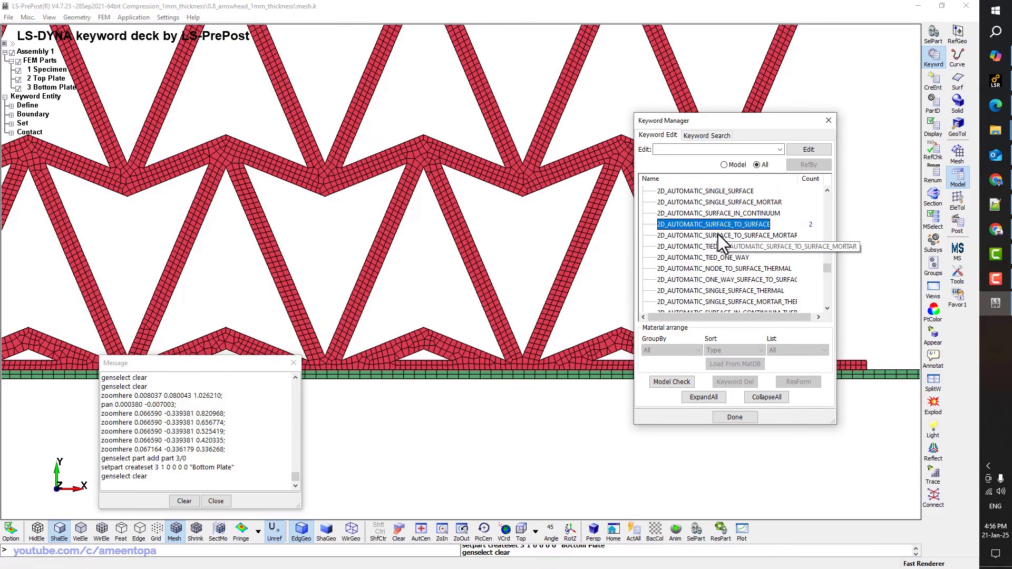
double_click(720, 192)
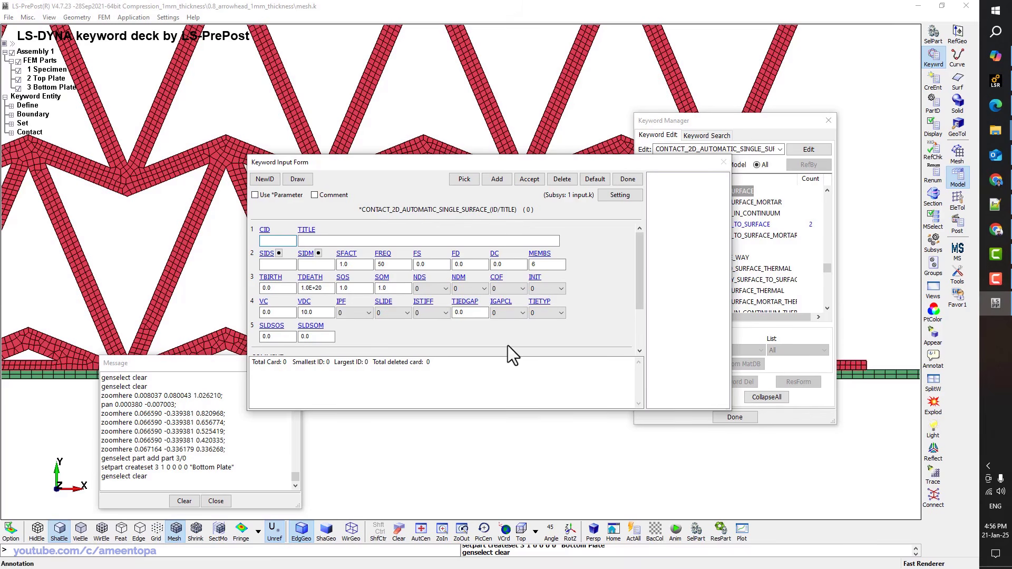
left_click(265, 179)
left_click(325, 241)
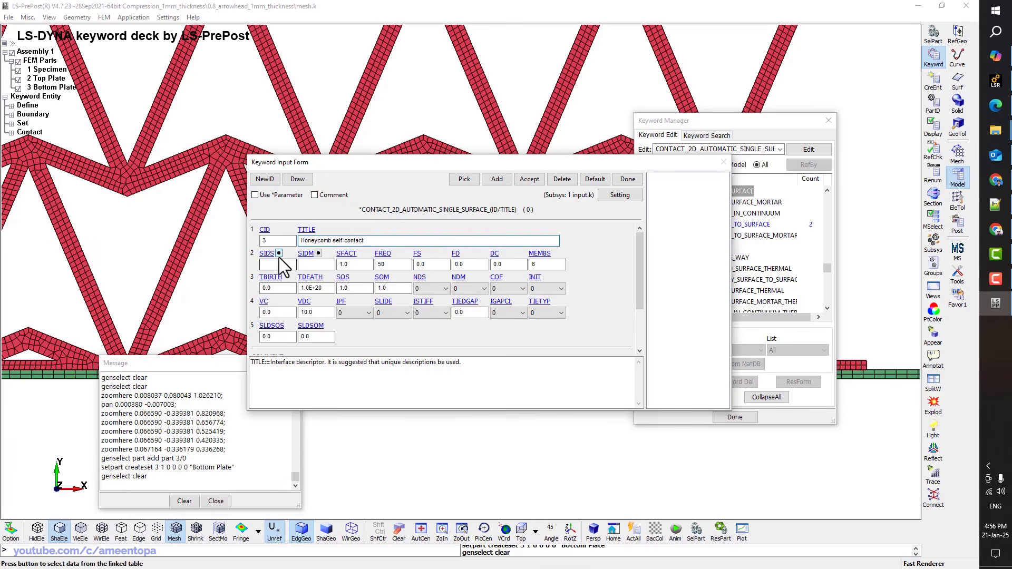
left_click(442, 265)
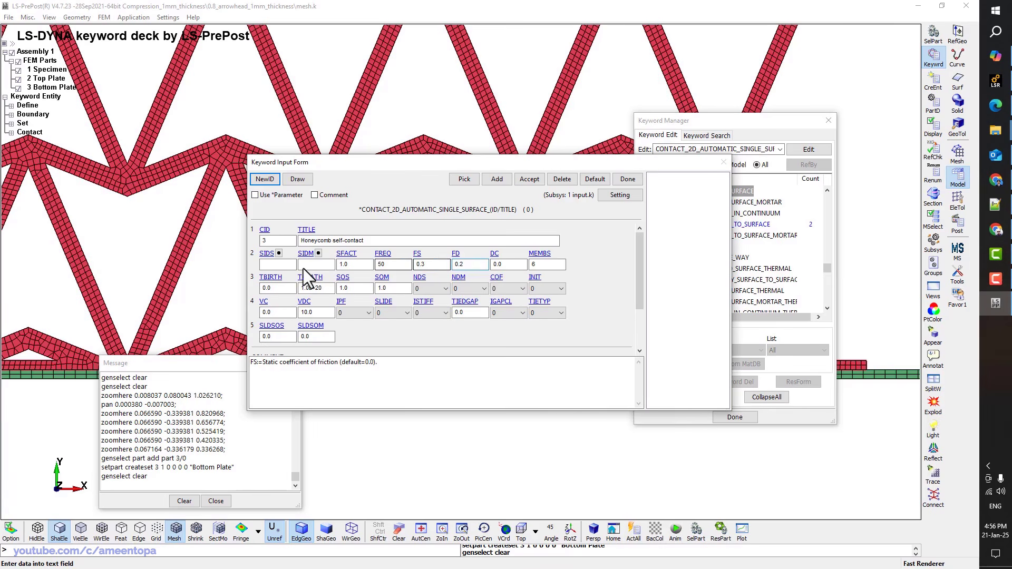
left_click(279, 254)
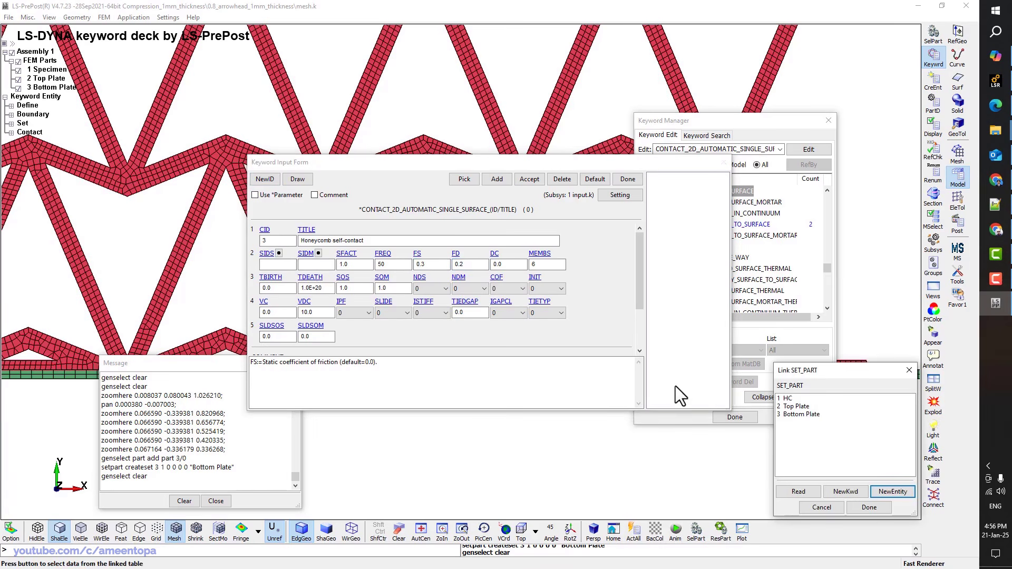
double_click(785, 399)
left_click(530, 180)
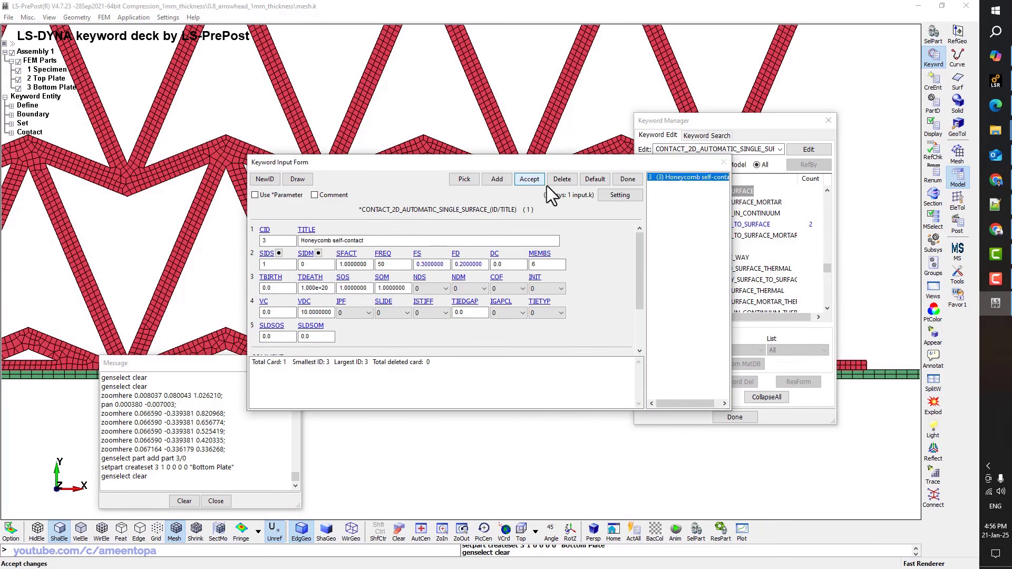
left_click(627, 179)
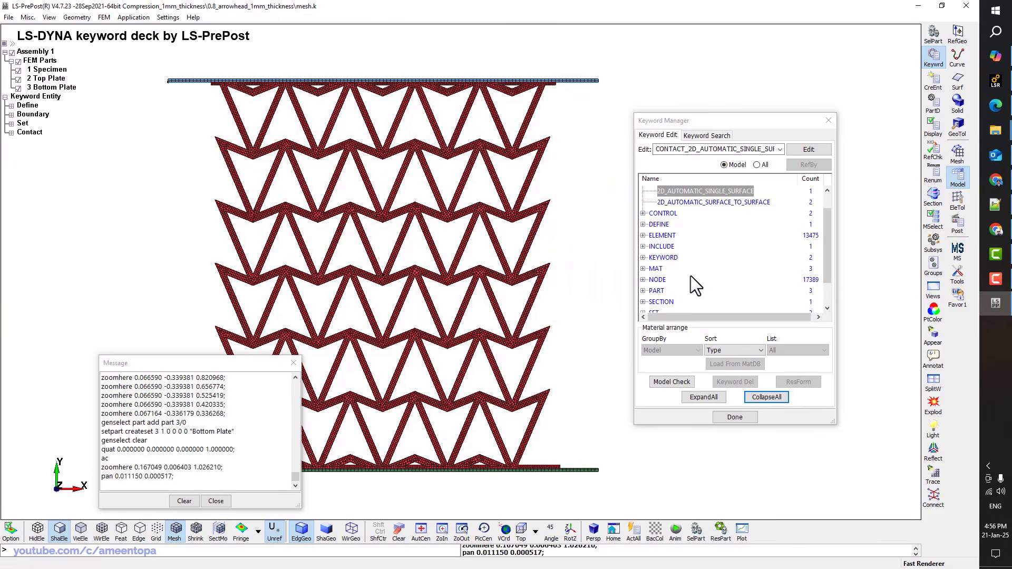
Confirm the Specimen part uses the ABS material, close both forms and save the keyword file
double_click(657, 291)
double_click(660, 302)
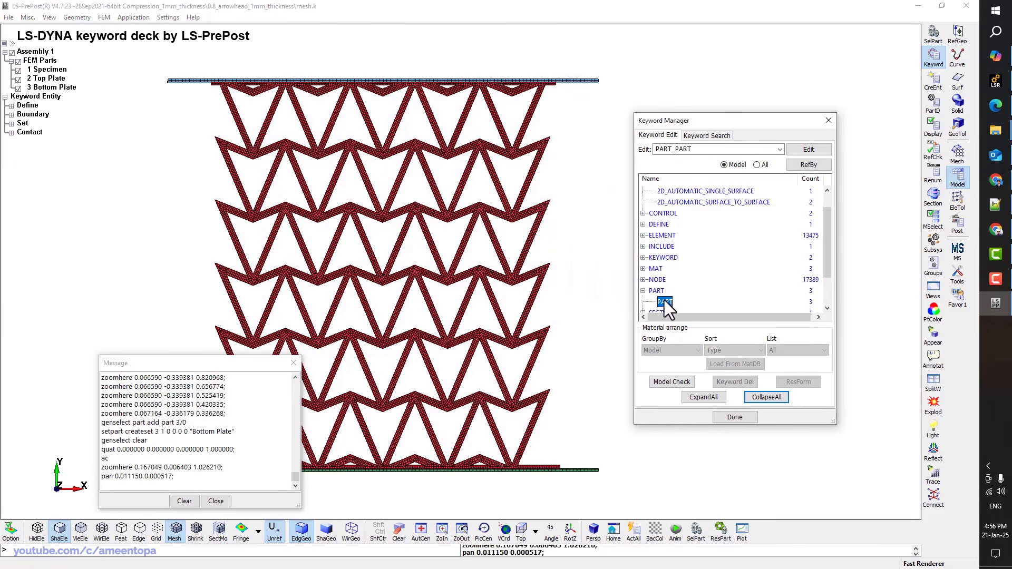
left_click(342, 255)
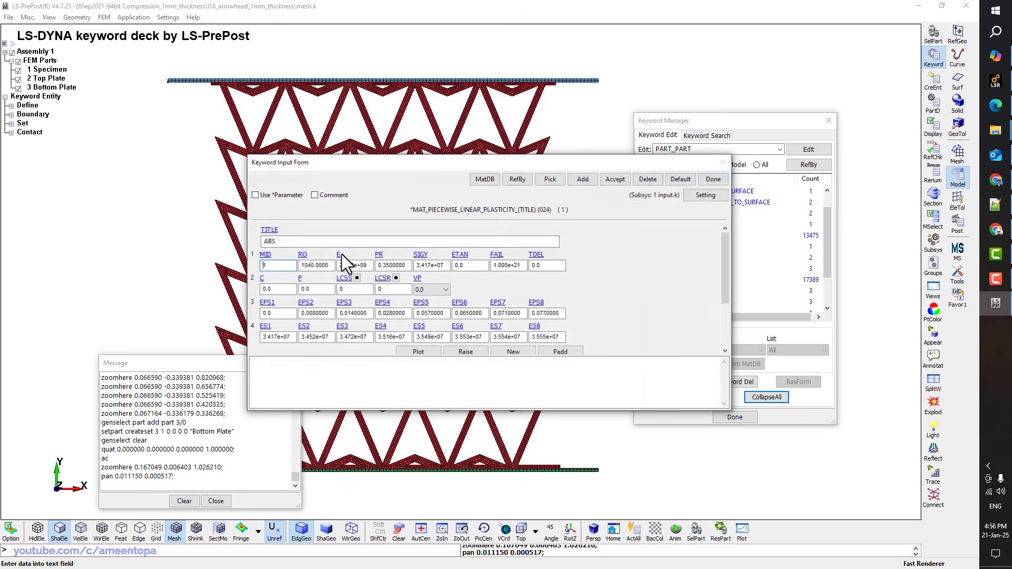
left_click_drag(563, 154, 563, 88)
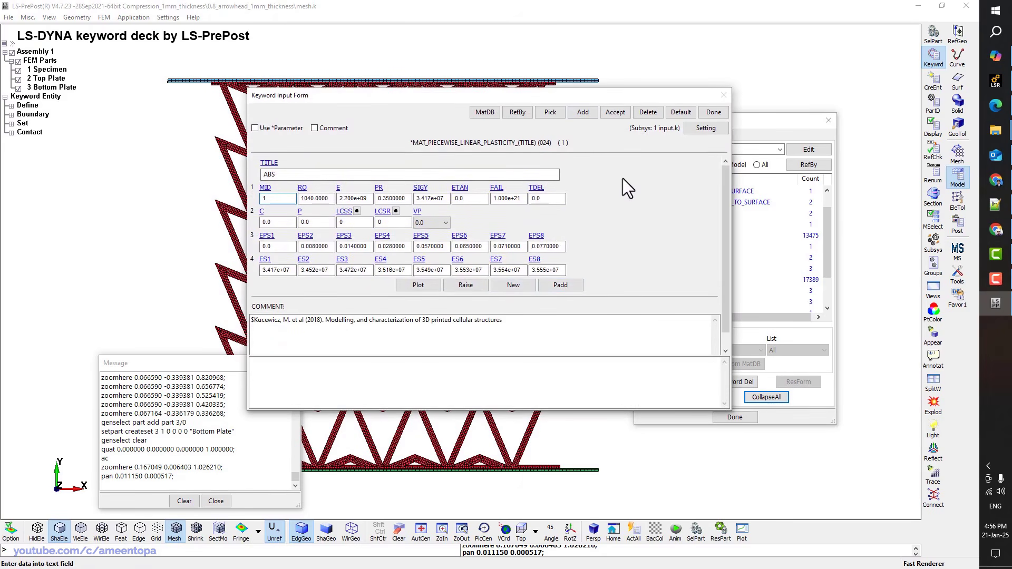
left_click(709, 116)
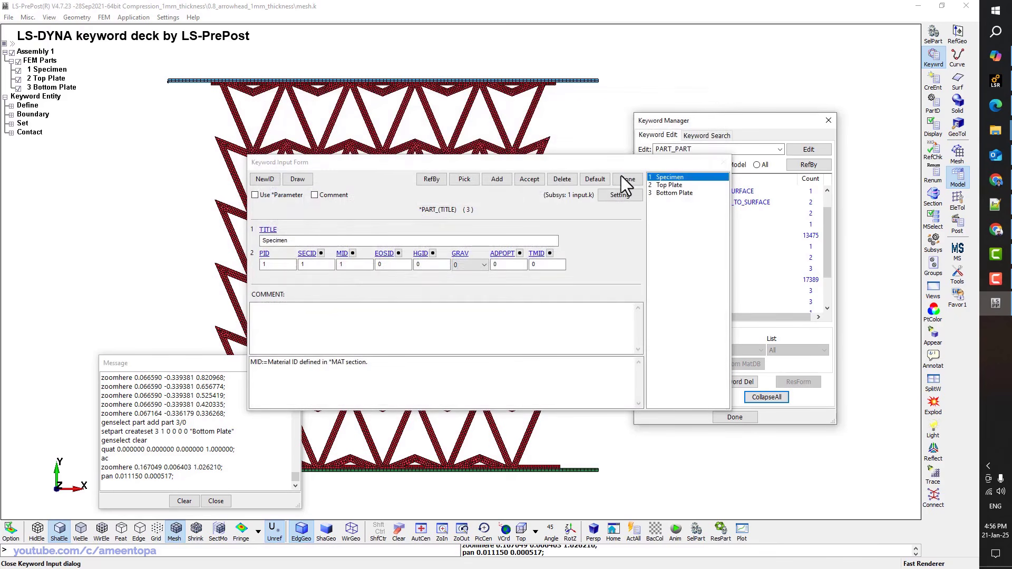
left_click(621, 176)
key("ctrl+s")
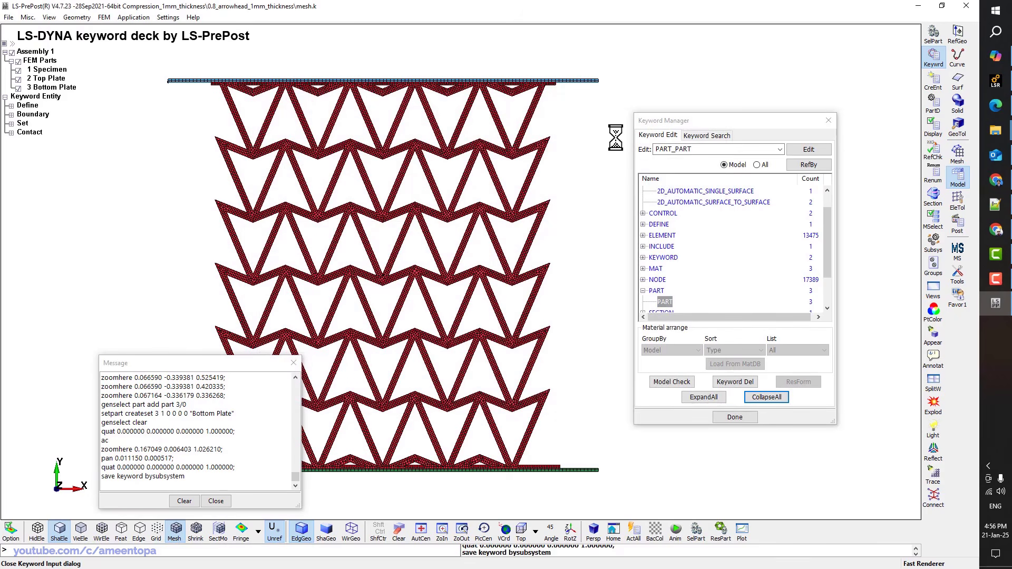
Check the 0.1 termination time in CONTROL_TERMINATION, then switch to the text editor
scroll(459, 339, "up", 4)
scroll(445, 284, "down", 4)
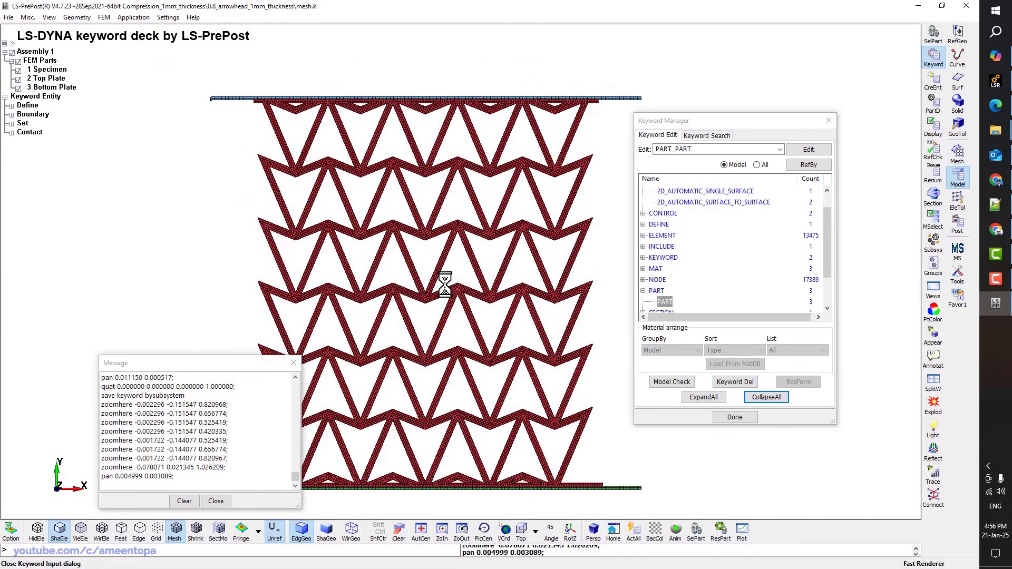
scroll(548, 177, "up", 7)
scroll(482, 199, "down", 7)
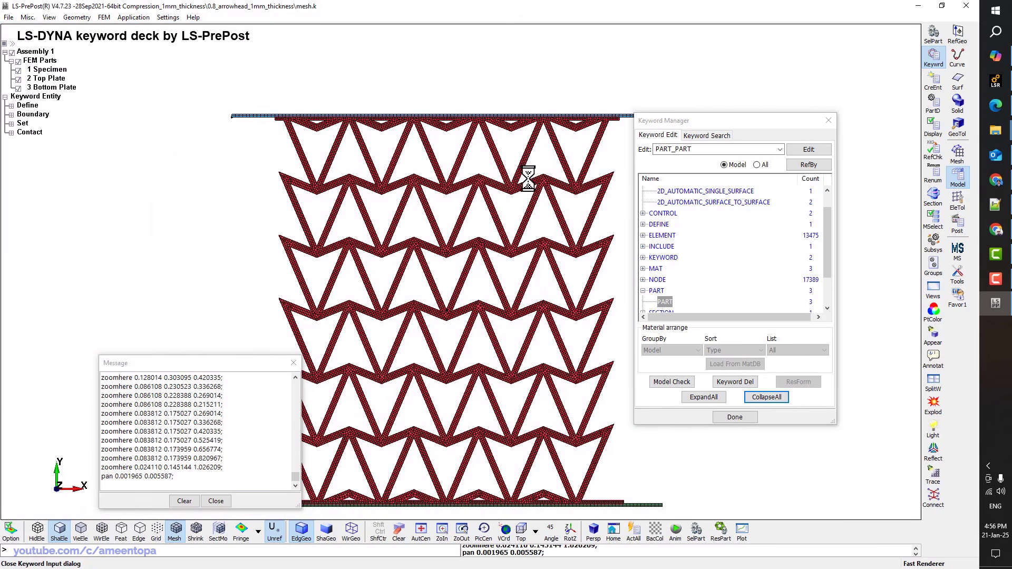
scroll(693, 200, "up", 2)
left_click(643, 203)
left_click(643, 290)
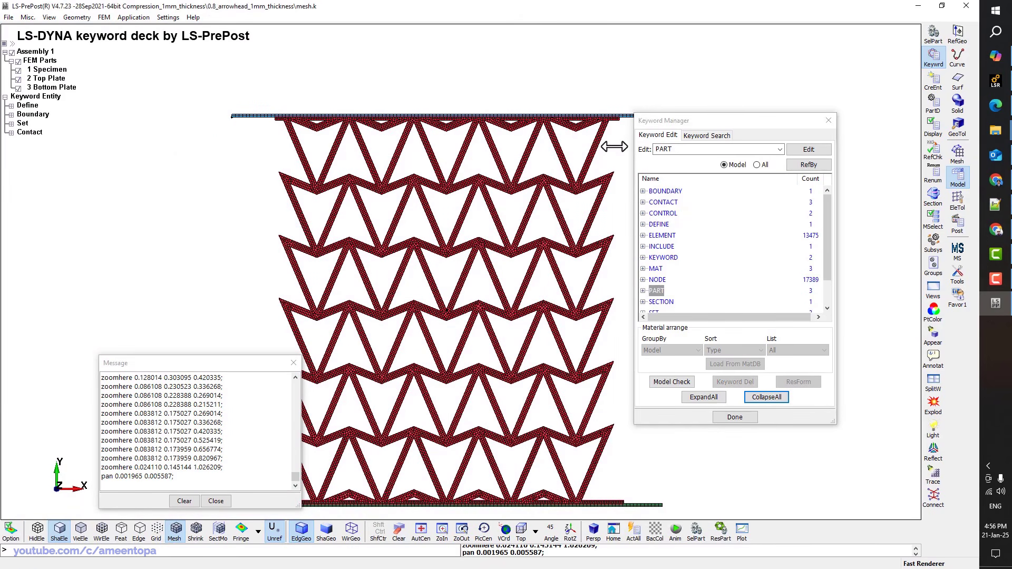
double_click(667, 215)
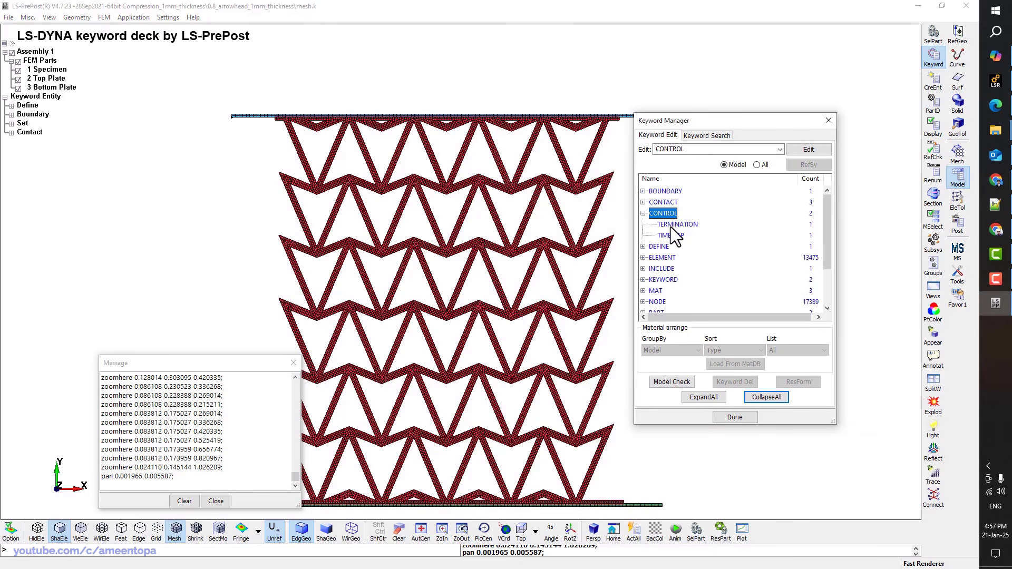
double_click(671, 226)
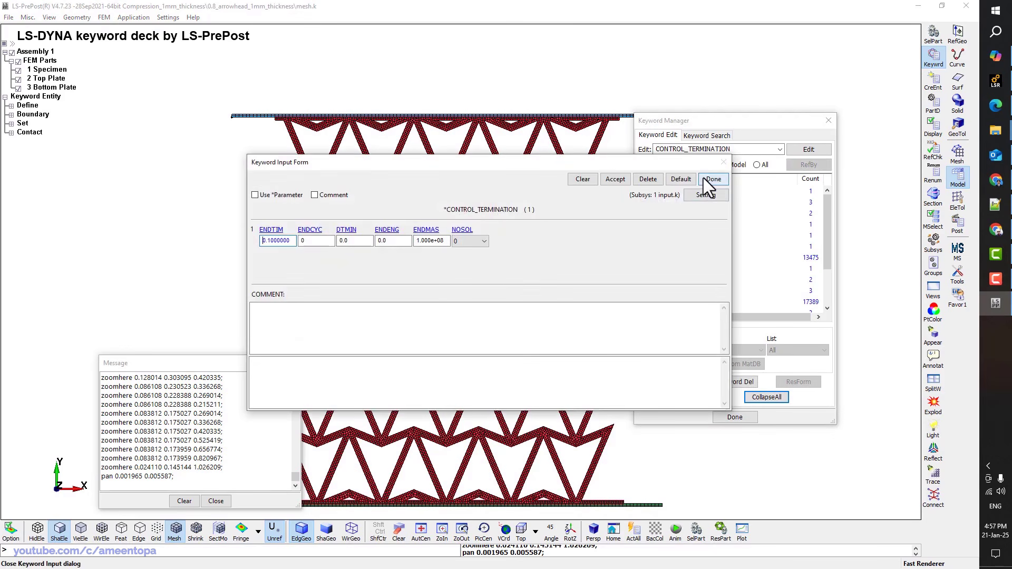
left_click(705, 179)
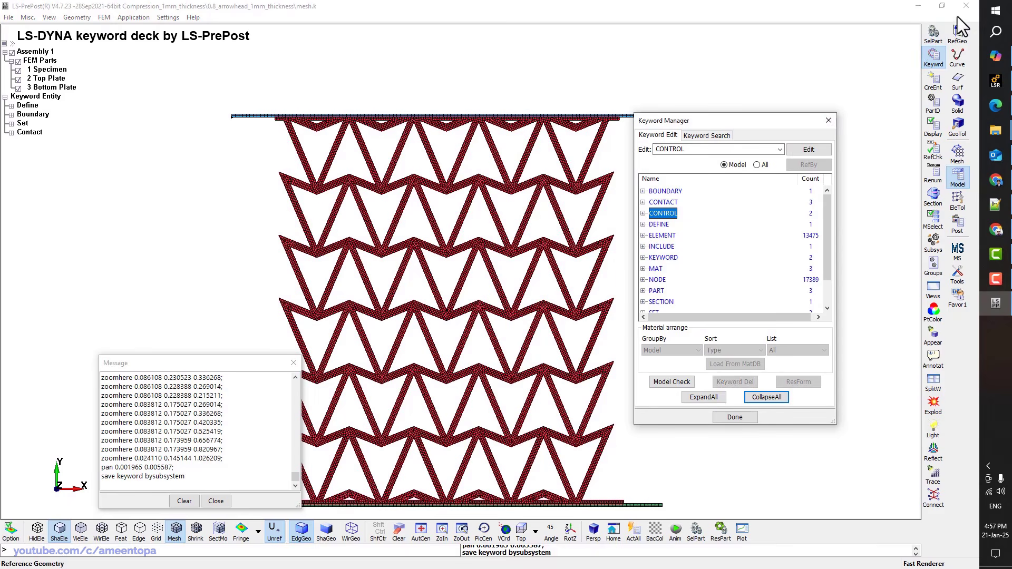
key("alt+Tab")
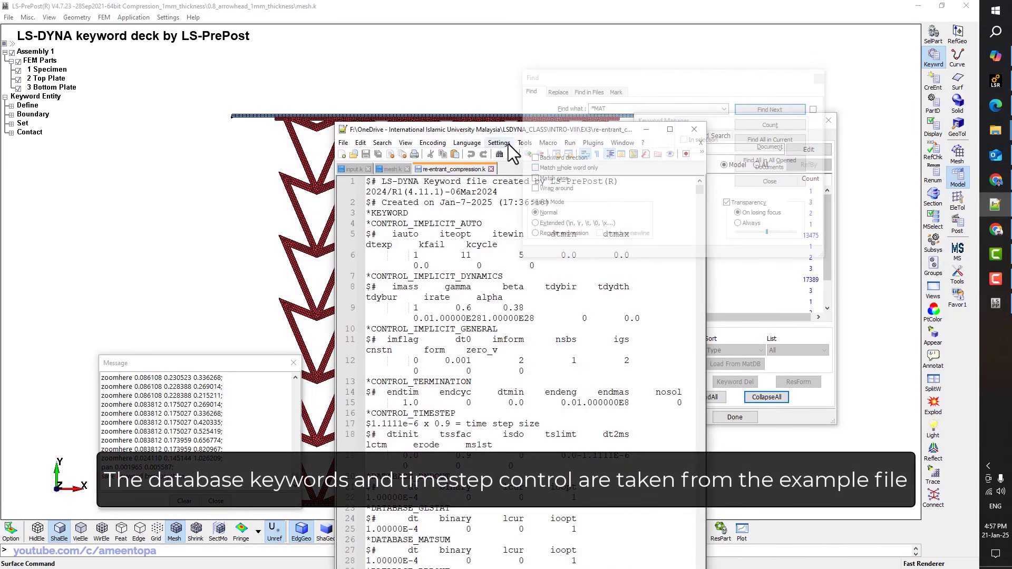
Maximize Notepad++ and reload input.k with the latest saved changes
double_click(482, 128)
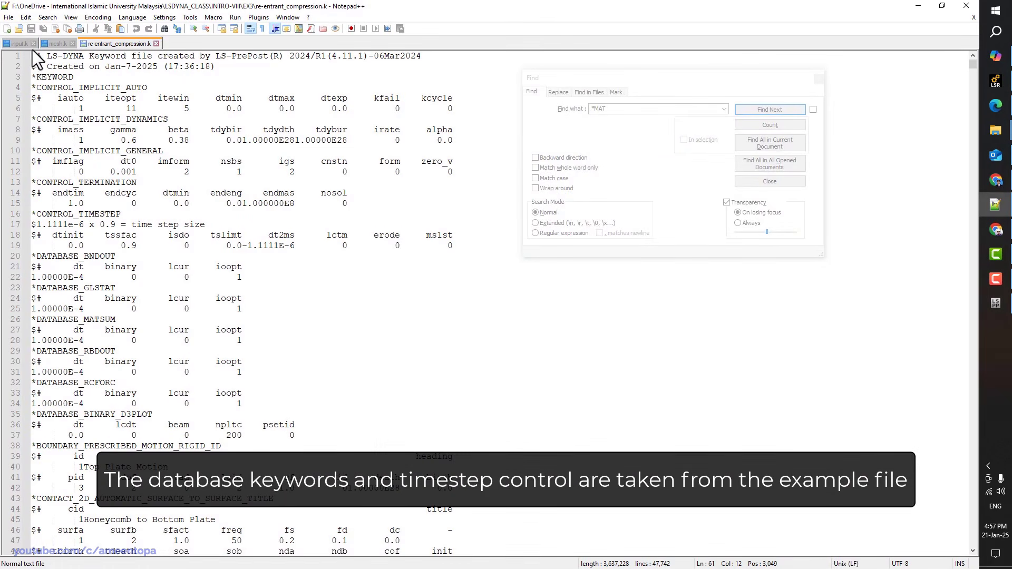
left_click(14, 44)
left_click(515, 333)
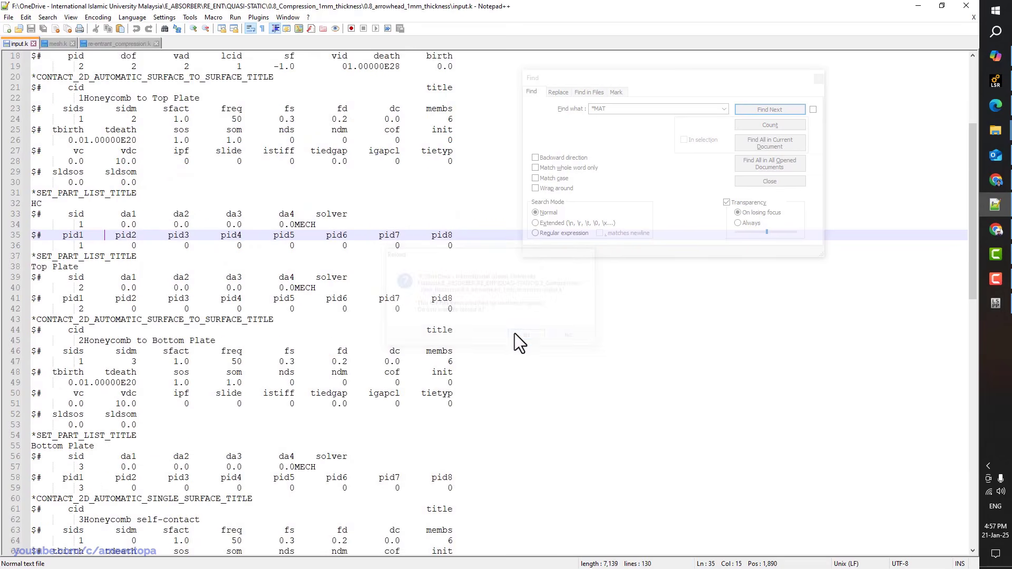
Copy the timestep and database cards from re-entrant_compression.k into input.k, reaching line 13's dt2ms
left_click(115, 41)
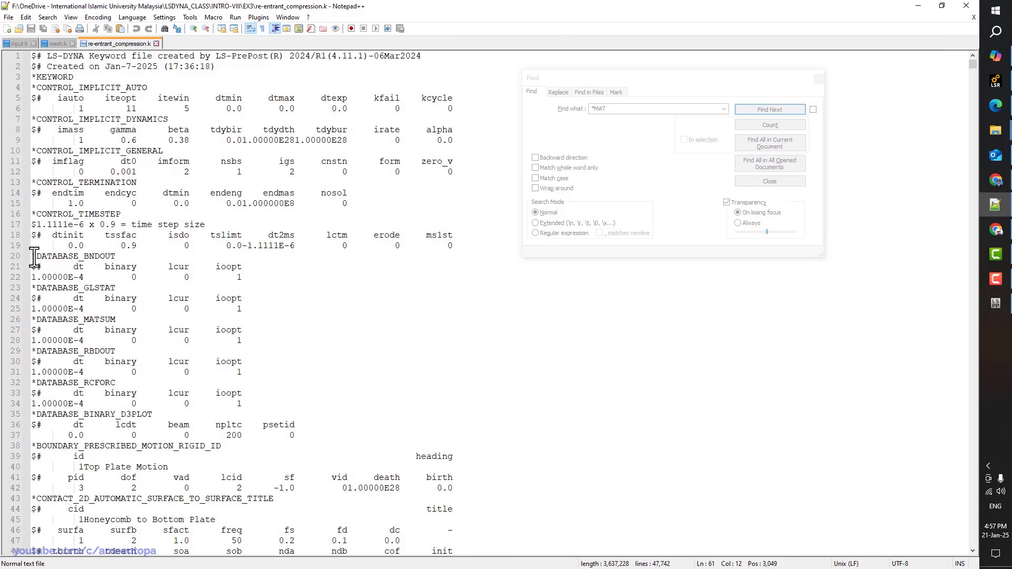
left_click_drag(34, 215, 14, 415)
scroll(43, 333, "down", 1)
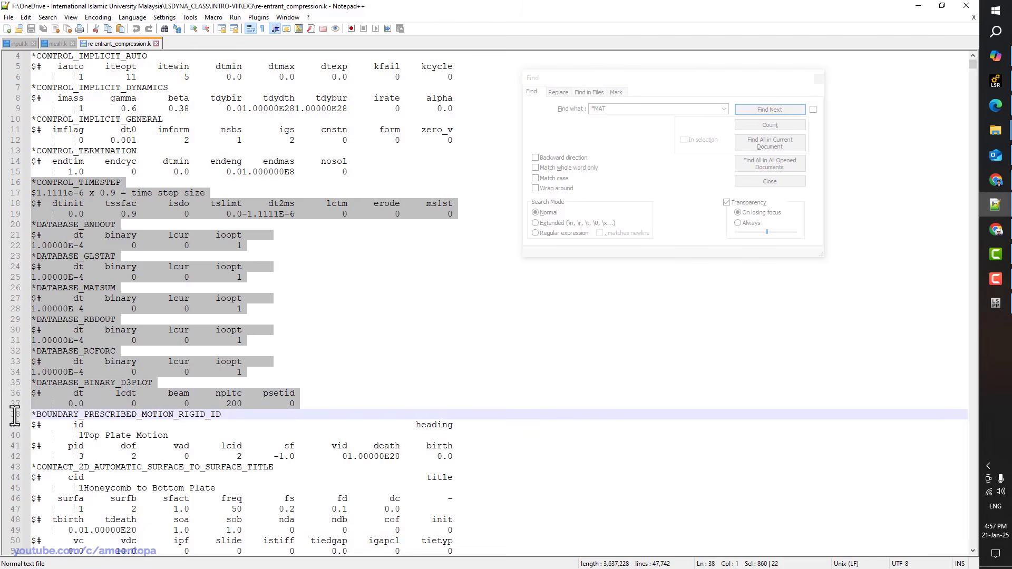
left_click(18, 44)
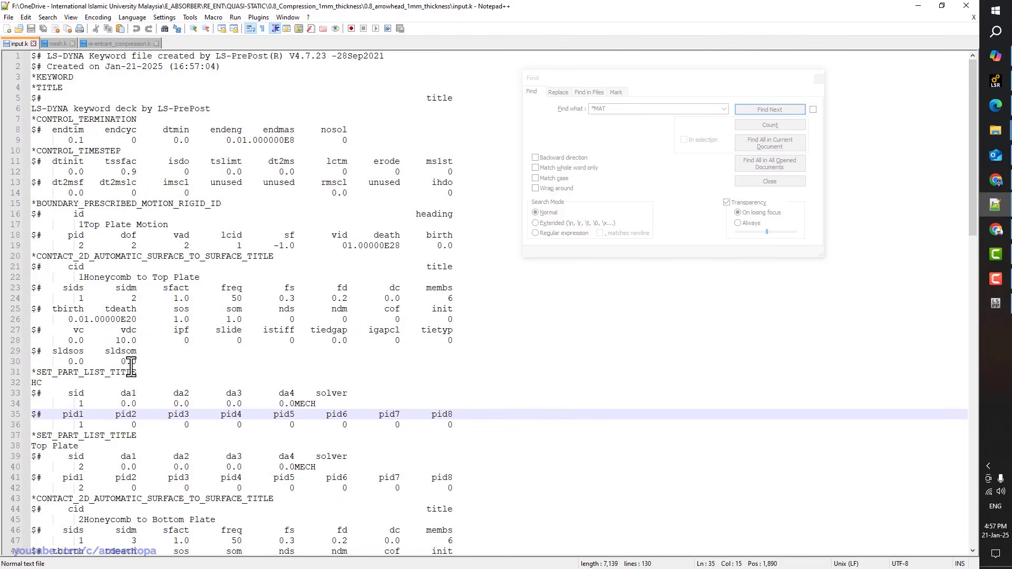
left_click(225, 108)
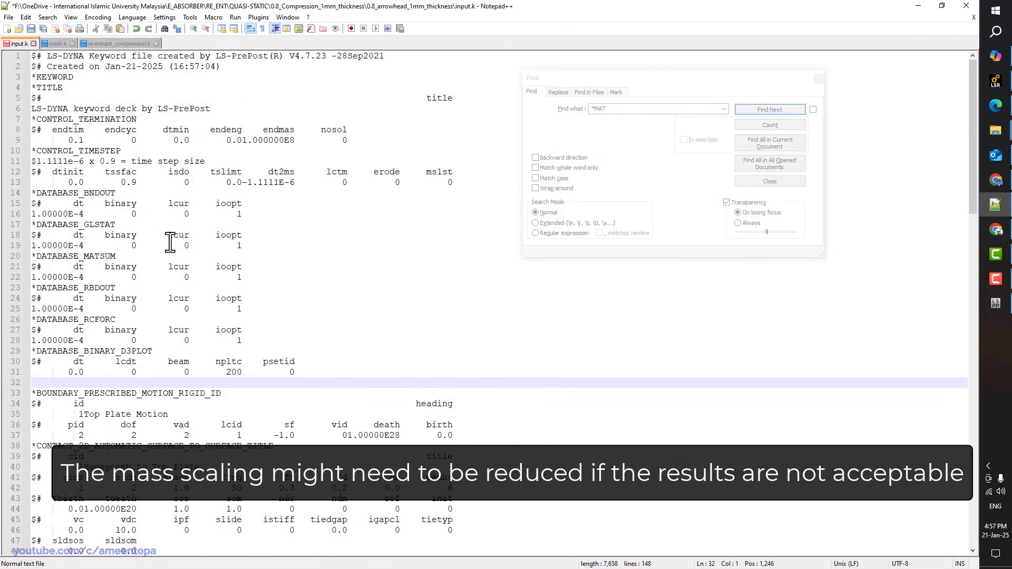
key("Delete")
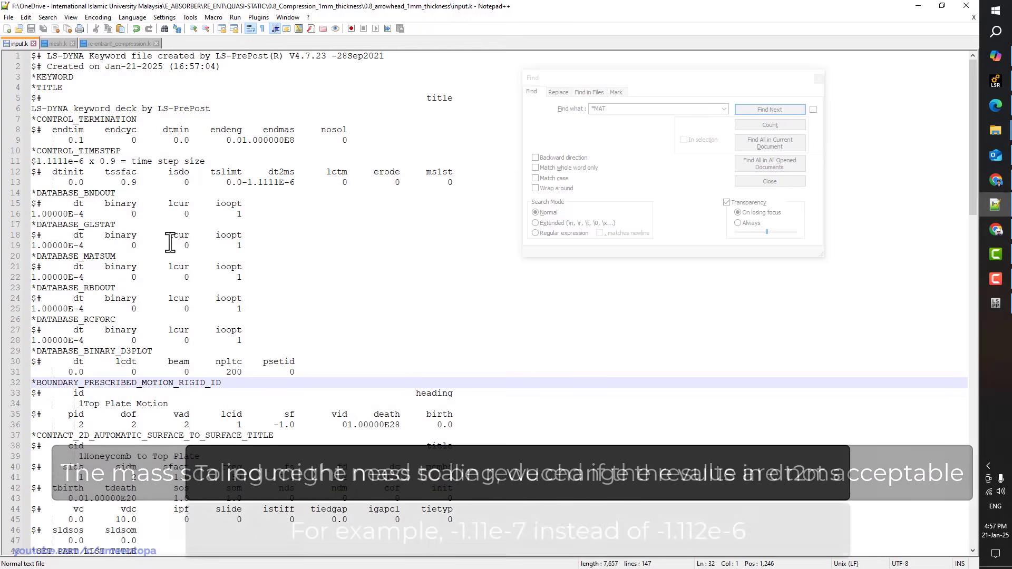
left_click(263, 183)
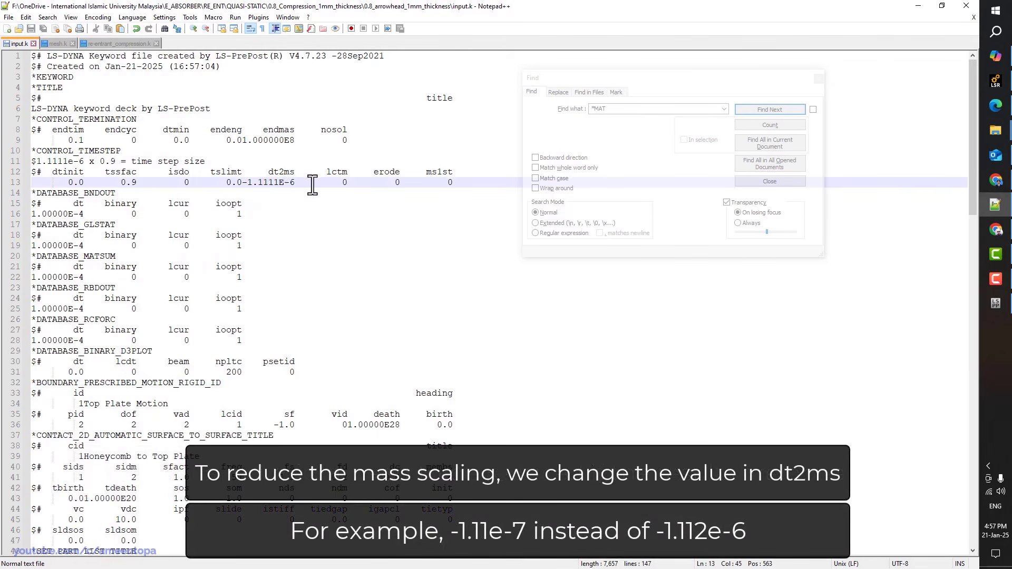
Launch LS-Run, load input.k as the solver input and start the LS-DYNA run
mouse_move(986, 128)
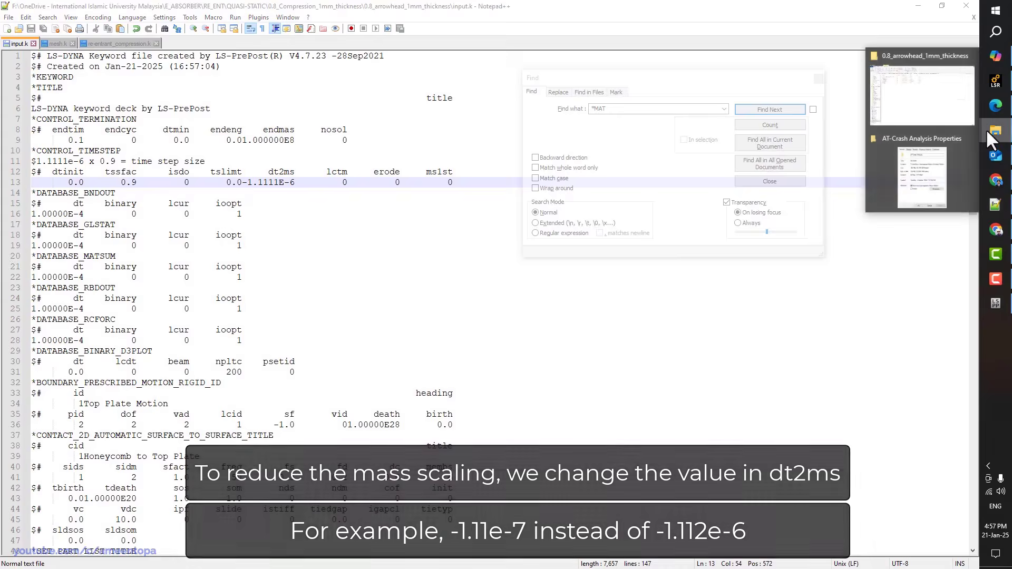
left_click(931, 94)
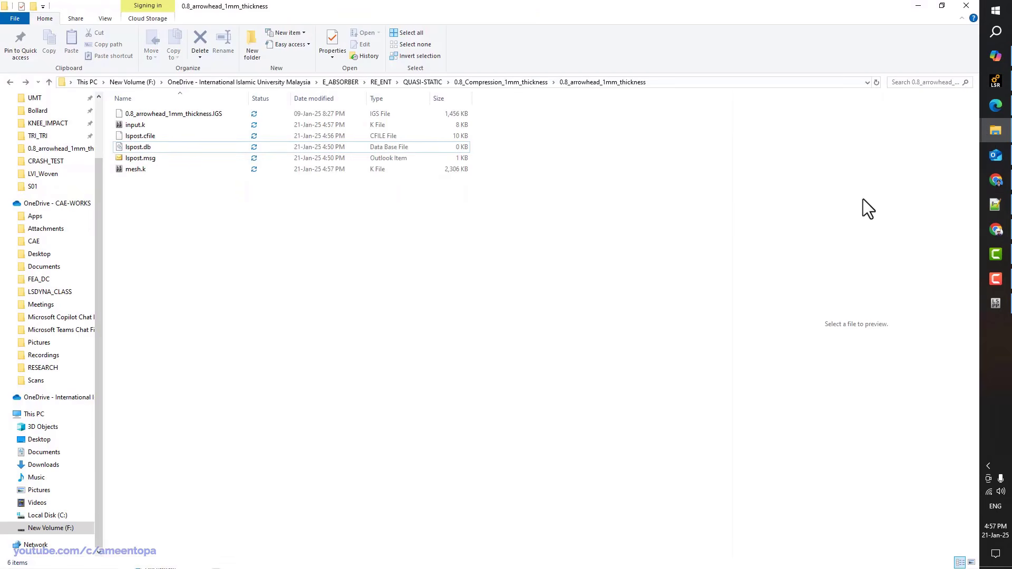
left_click(985, 90)
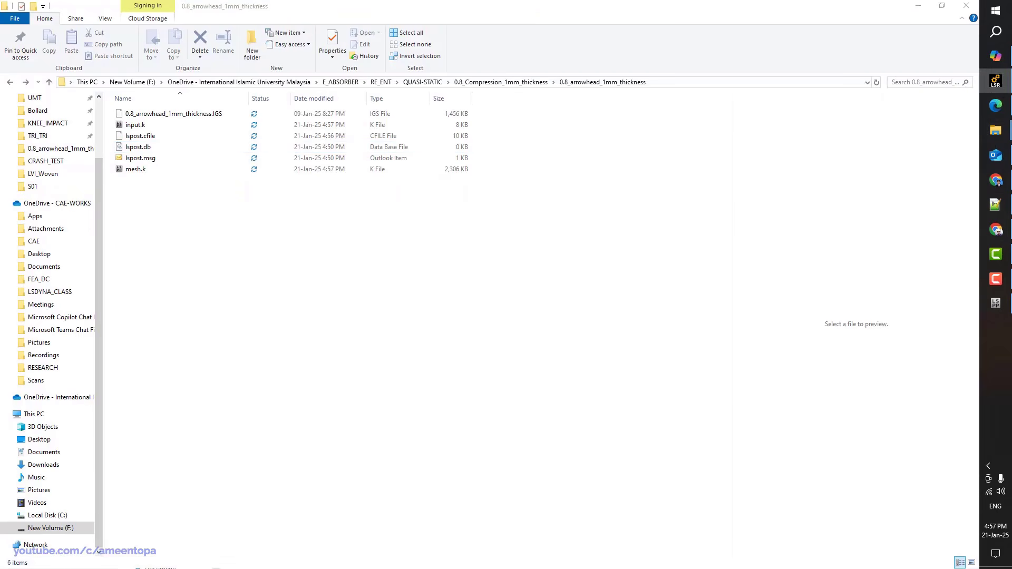
left_click_drag(533, 190, 321, 145)
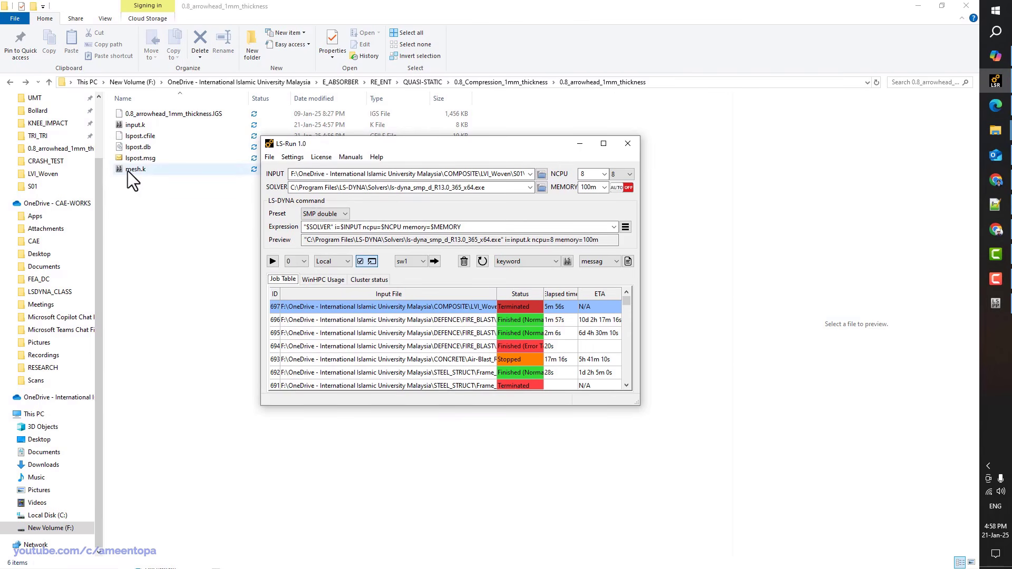
left_click_drag(132, 125, 311, 272)
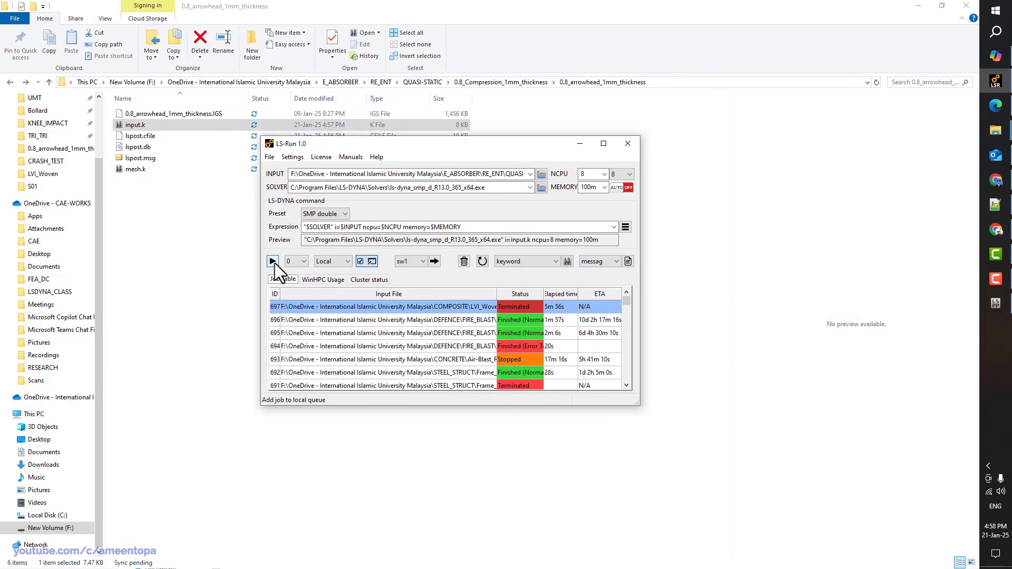
left_click(273, 262)
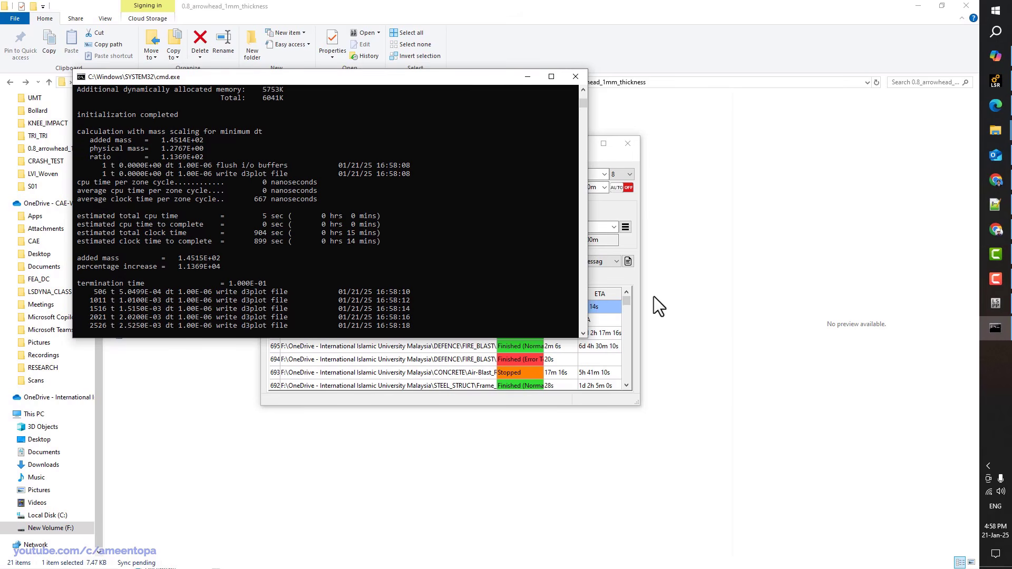
Open the running job's d3plot results in LS-PrePost, closing the older keyword-deck windows
left_click(623, 276)
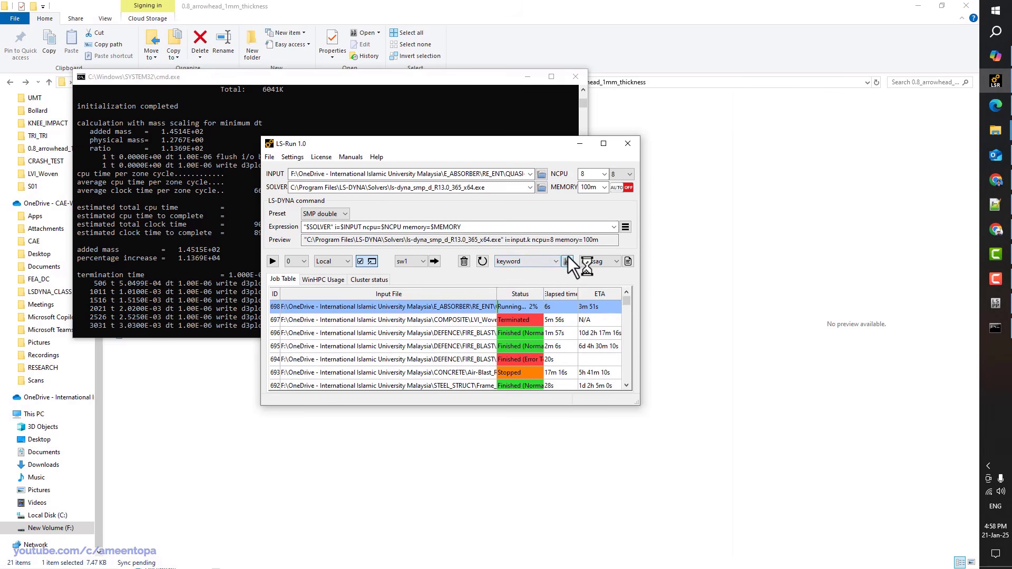
left_click(568, 258)
left_click(555, 261)
left_click(505, 280)
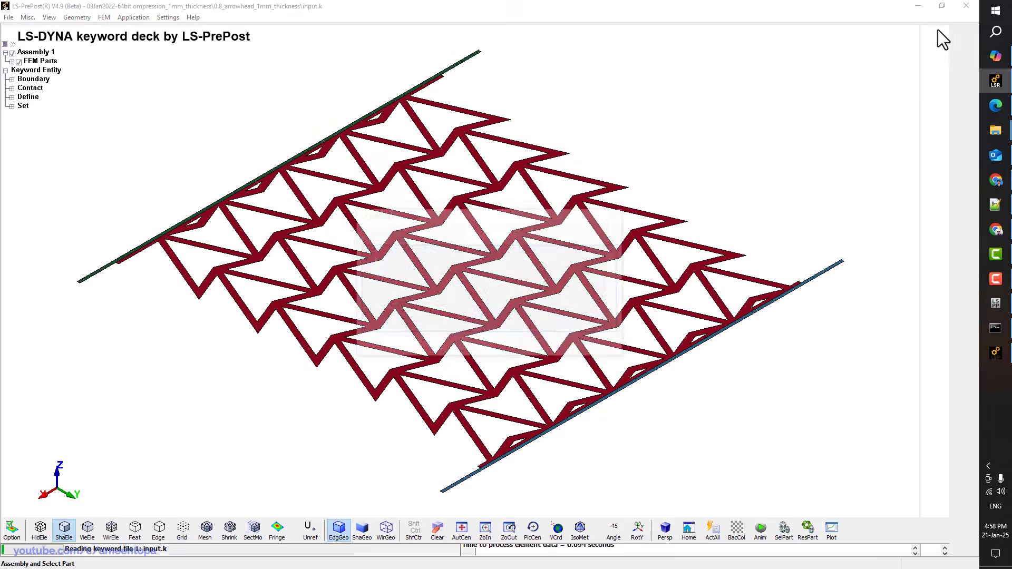
left_click(965, 6)
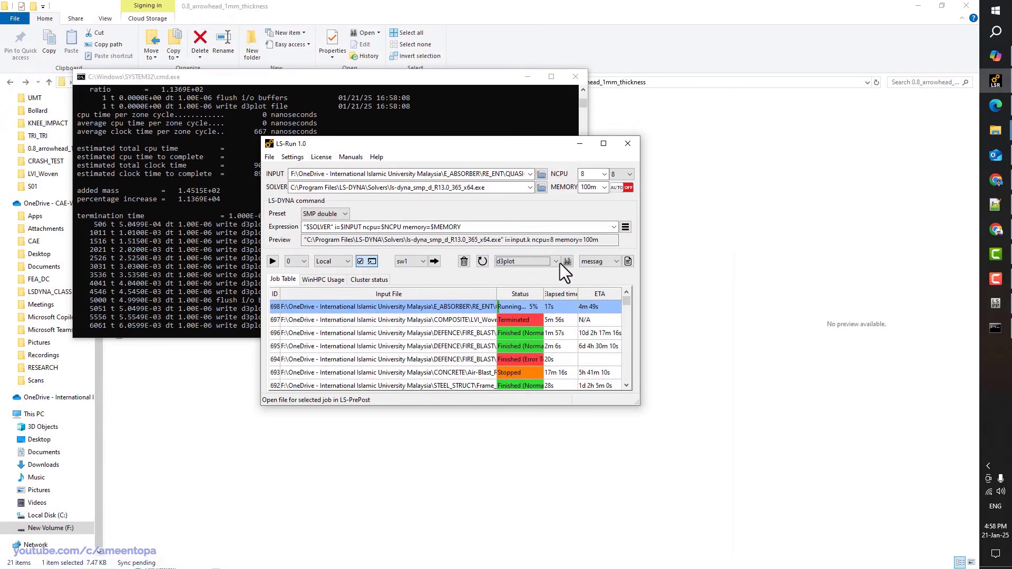
left_click(567, 261)
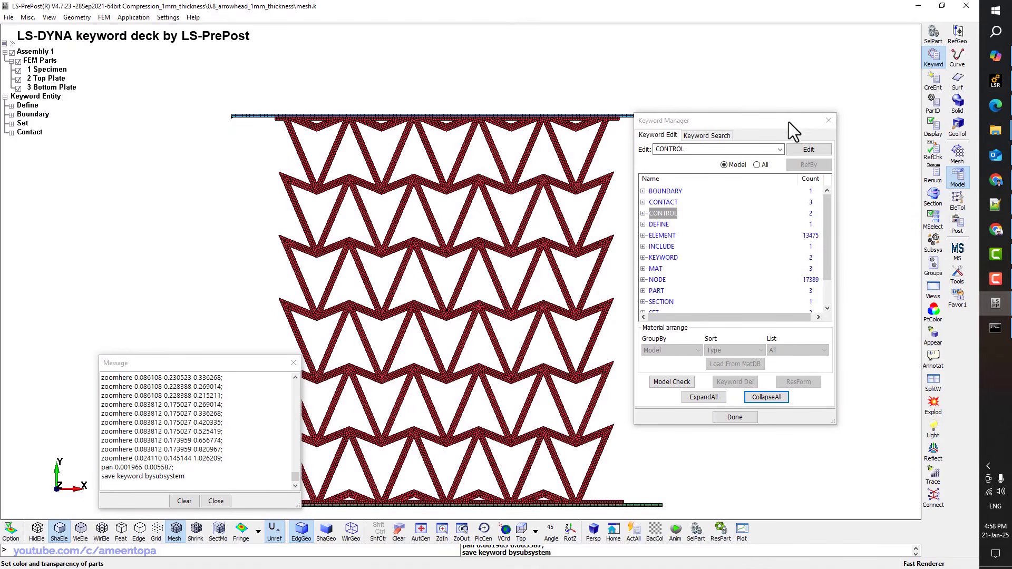
left_click(963, 7)
left_click(571, 258)
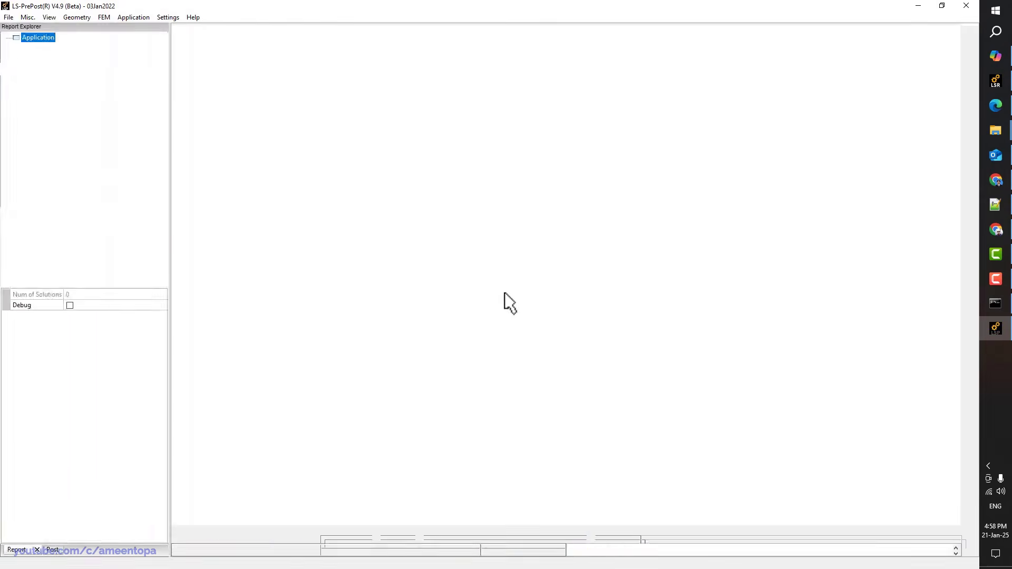
Advance the results five states and switch to the Top view
left_click(550, 485)
left_click(550, 485)
left_click(550, 485)
left_click(550, 485)
left_click(551, 485)
left_click(551, 485)
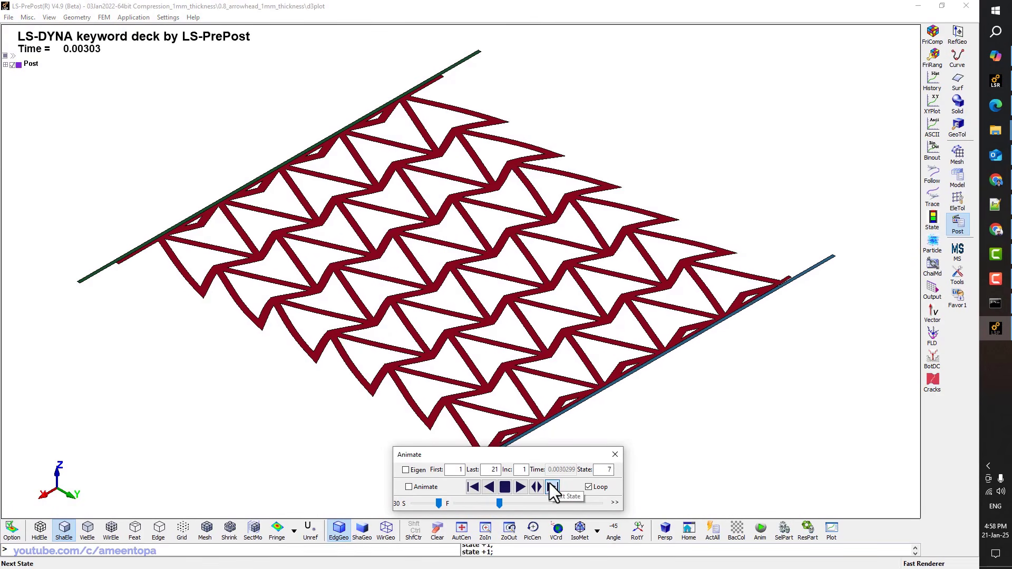
left_click(551, 485)
left_click(550, 485)
left_click(551, 486)
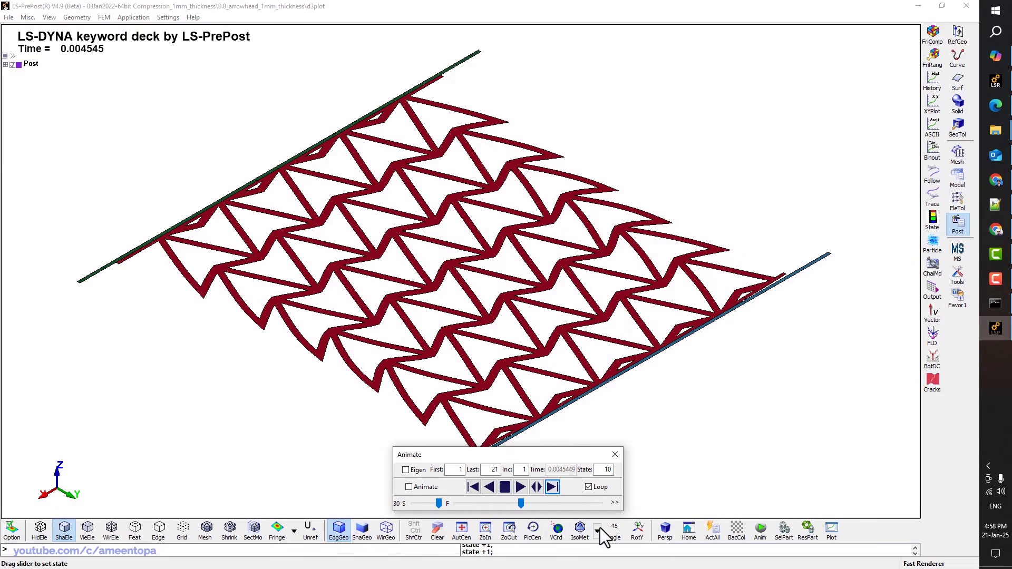
left_click(597, 531)
left_click(604, 388)
Step the honeycomb compression forward through further states up to time 0.0060599
left_click(560, 486)
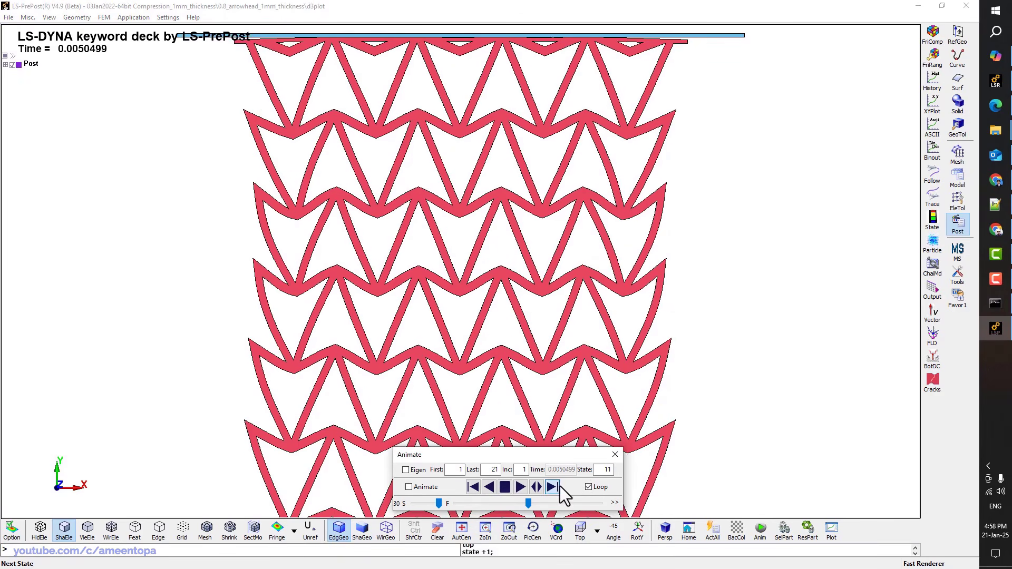
left_click(560, 486)
left_click(560, 486)
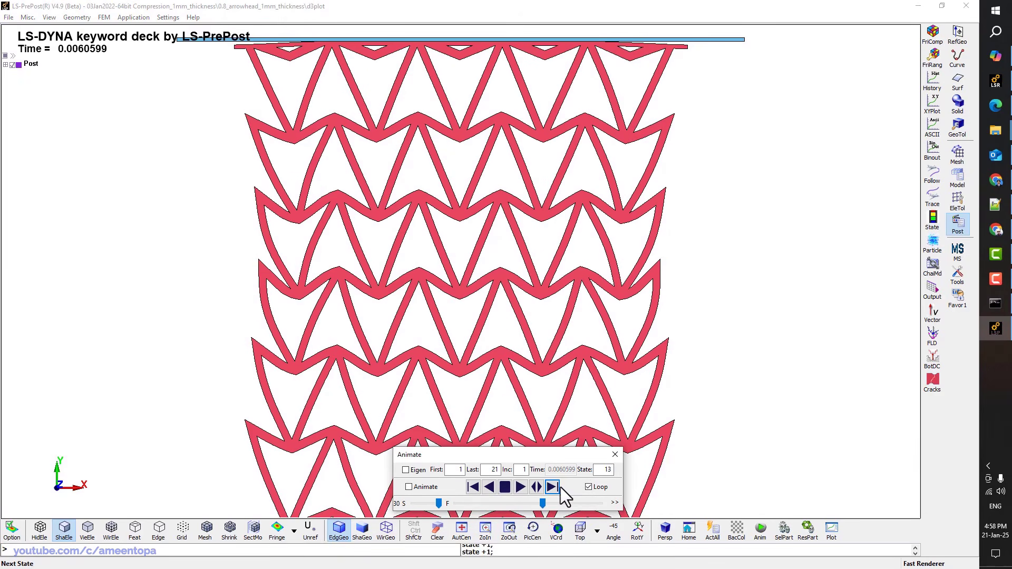
left_click(559, 488)
left_click(558, 488)
left_click(558, 488)
left_click(558, 489)
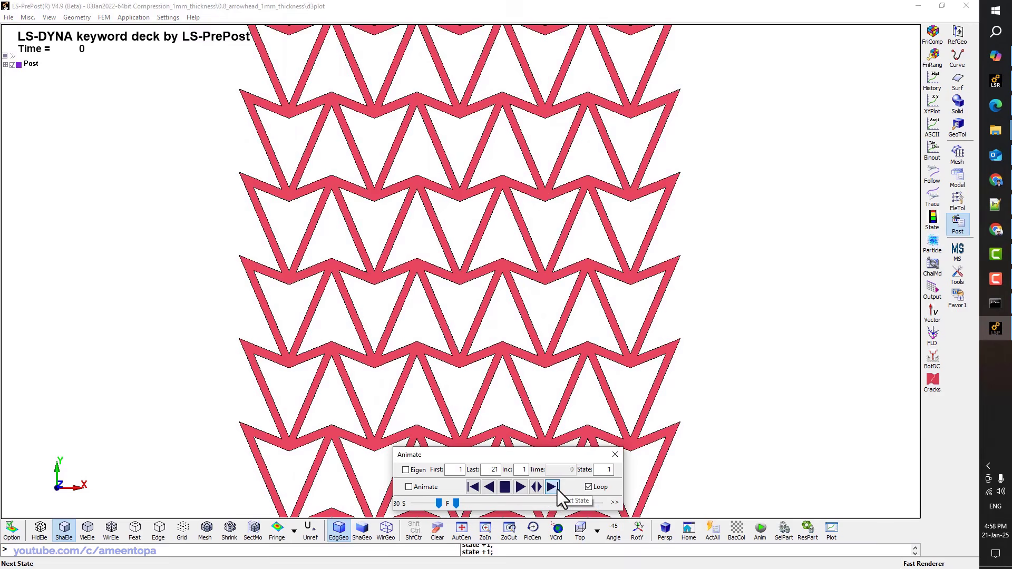
left_click(558, 489)
left_click(558, 489)
left_click(560, 487)
left_click(560, 486)
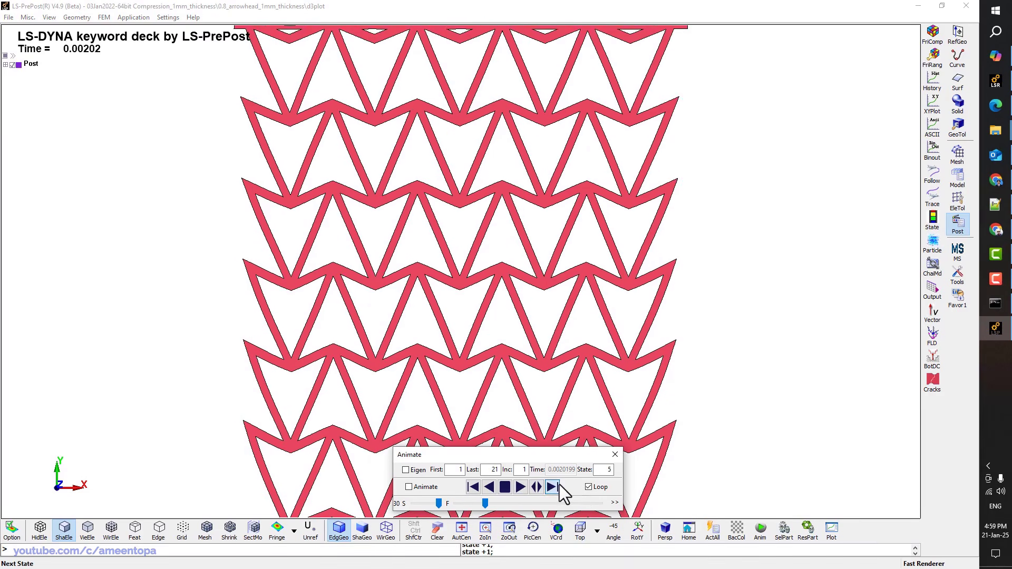
left_click(560, 486)
left_click(560, 486)
left_click(560, 486)
left_click(560, 486)
left_click(560, 486)
left_click(560, 487)
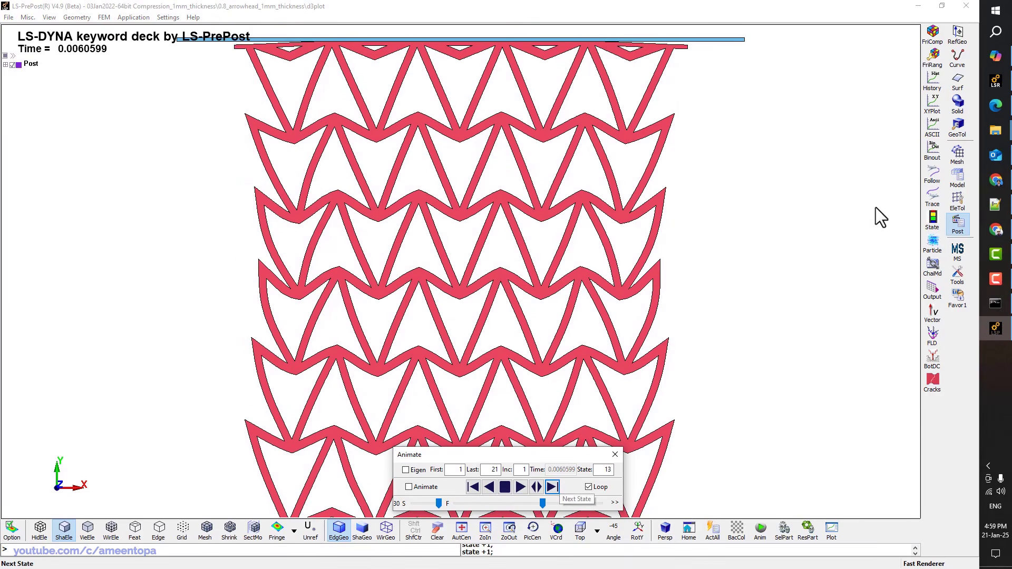
left_click(933, 80)
Reopen LS-PrePost on the latest d3plot results and dismiss the startup hints
left_click(961, 3)
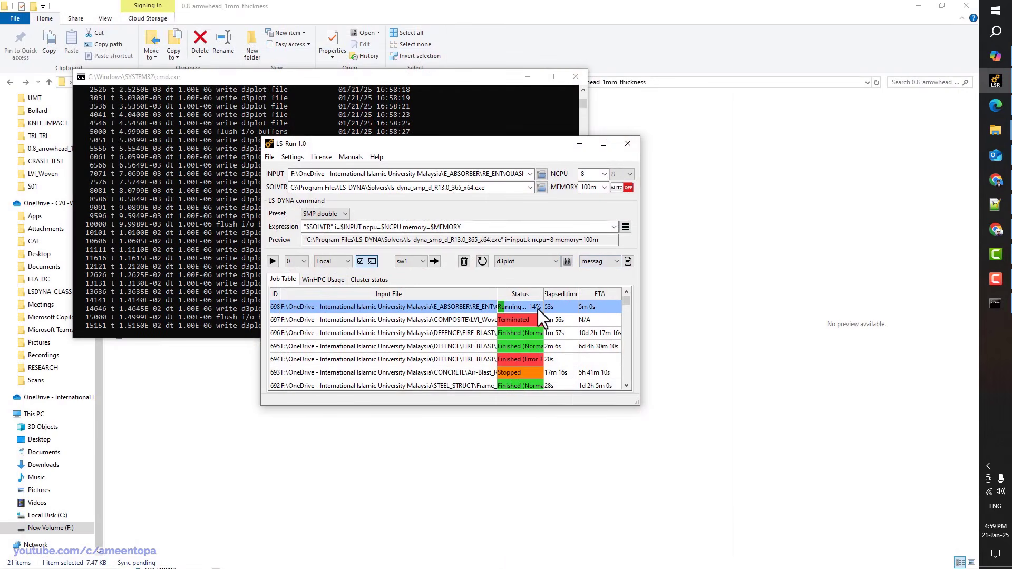
left_click(568, 262)
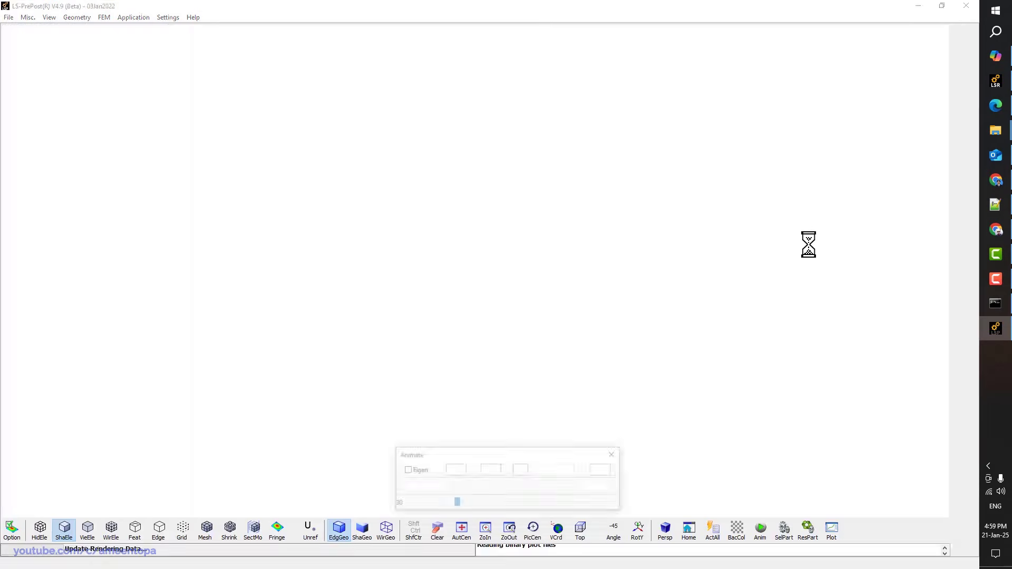
left_click(491, 347)
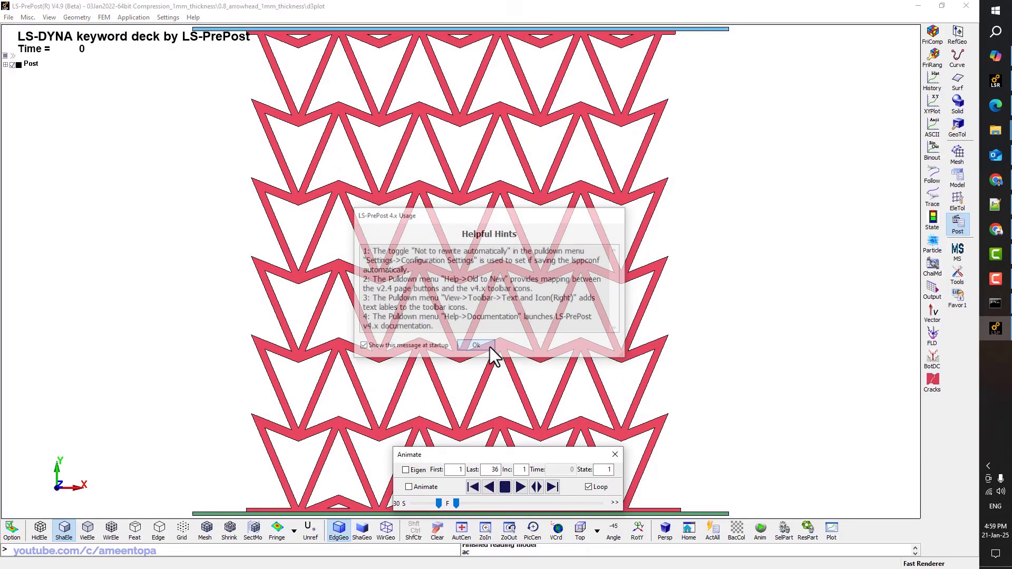
Plot the Part Kinetic and Part Internal Energy histories, then close the plot, history tool and LS-PrePost
left_click(929, 138)
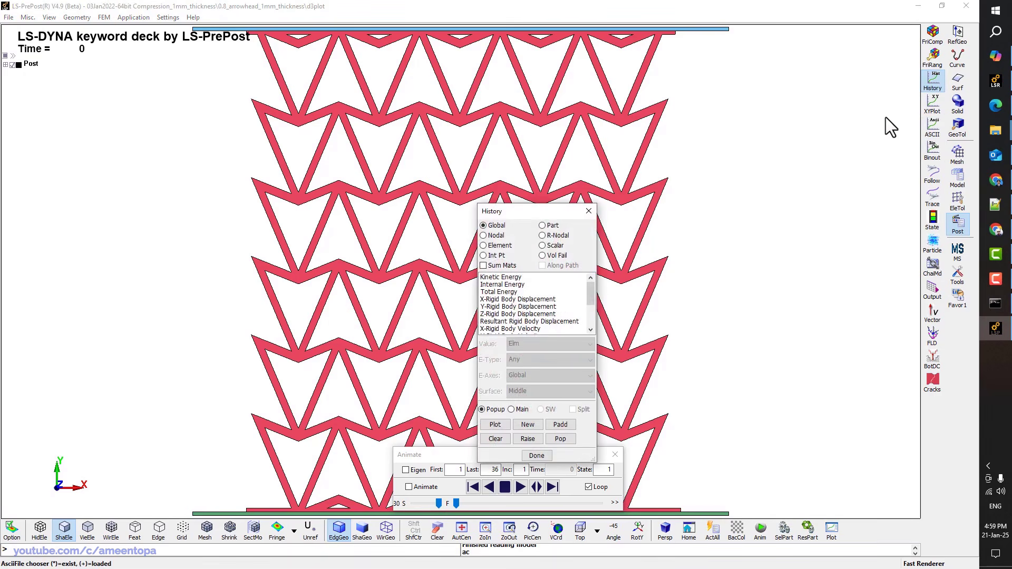
left_click(543, 226)
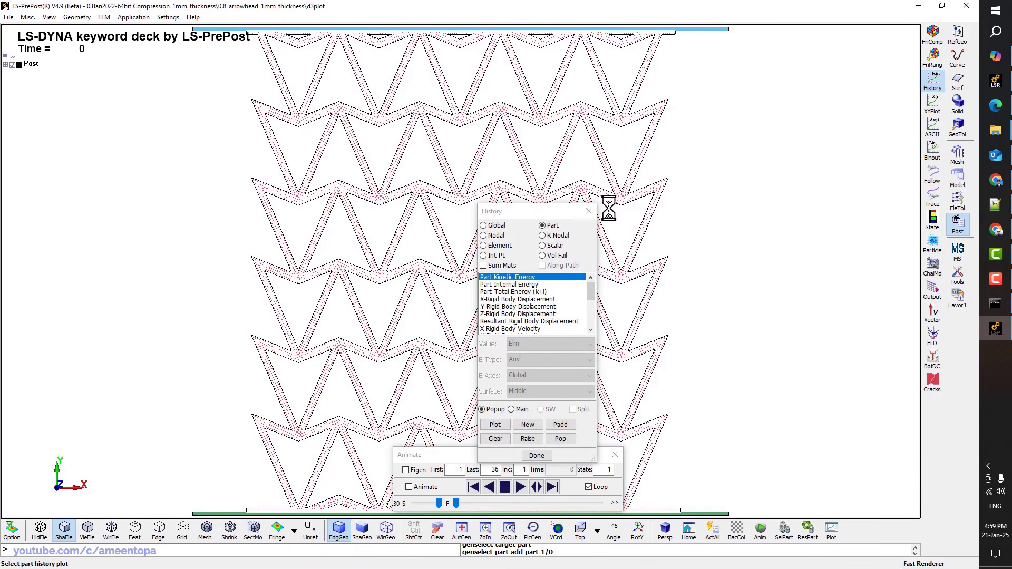
left_click(522, 284)
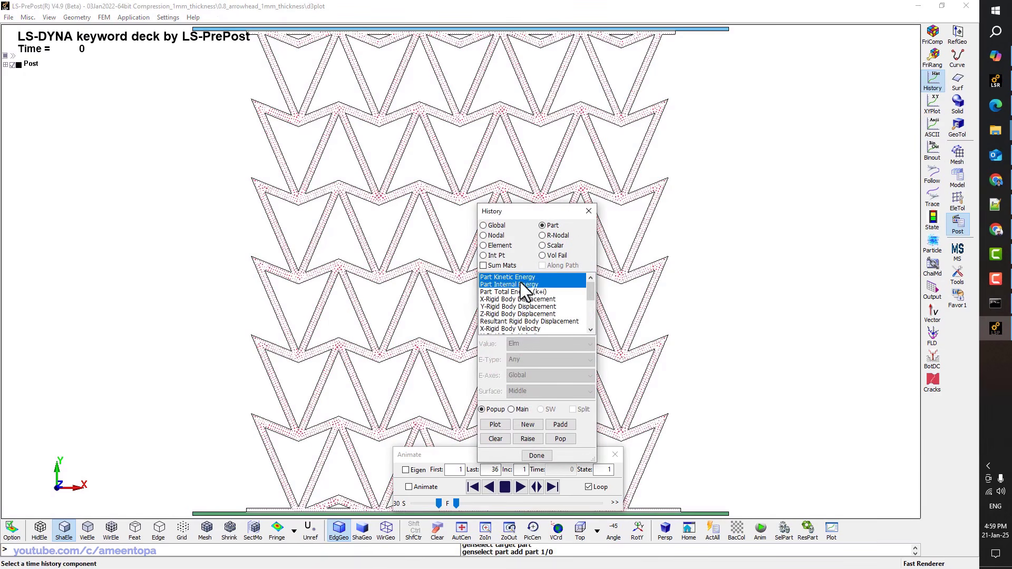
left_click(493, 424)
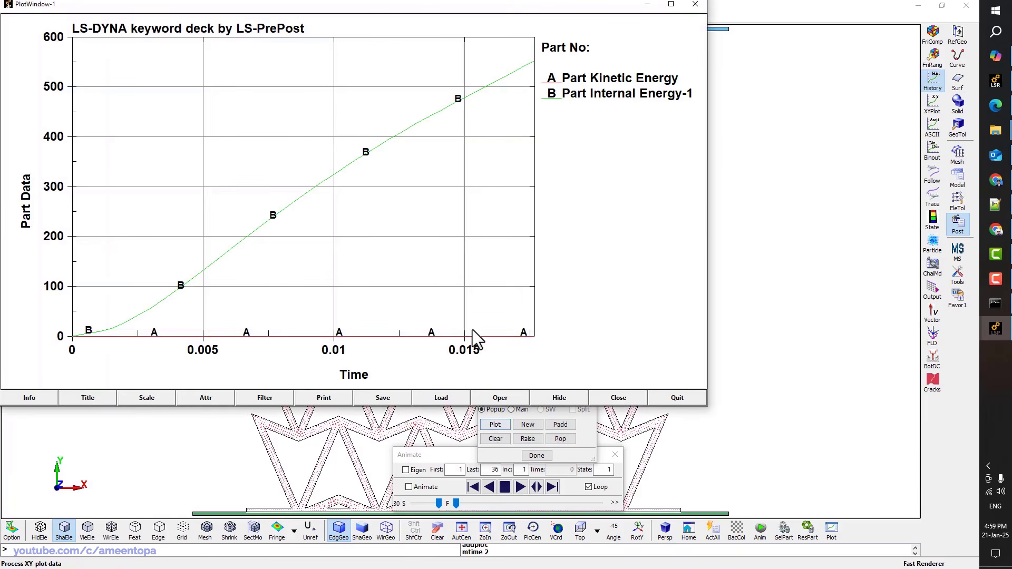
left_click(431, 336)
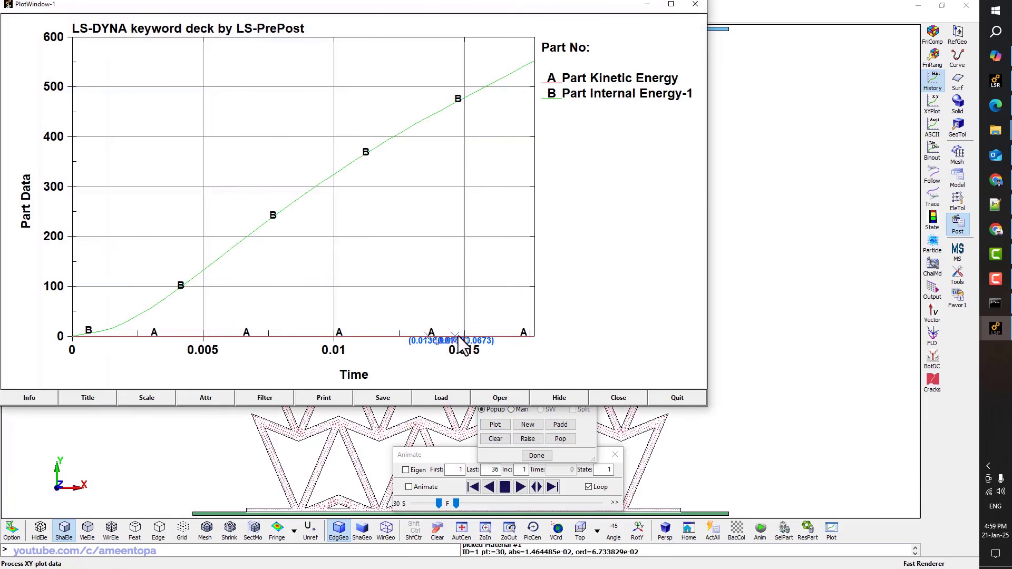
left_click(676, 395)
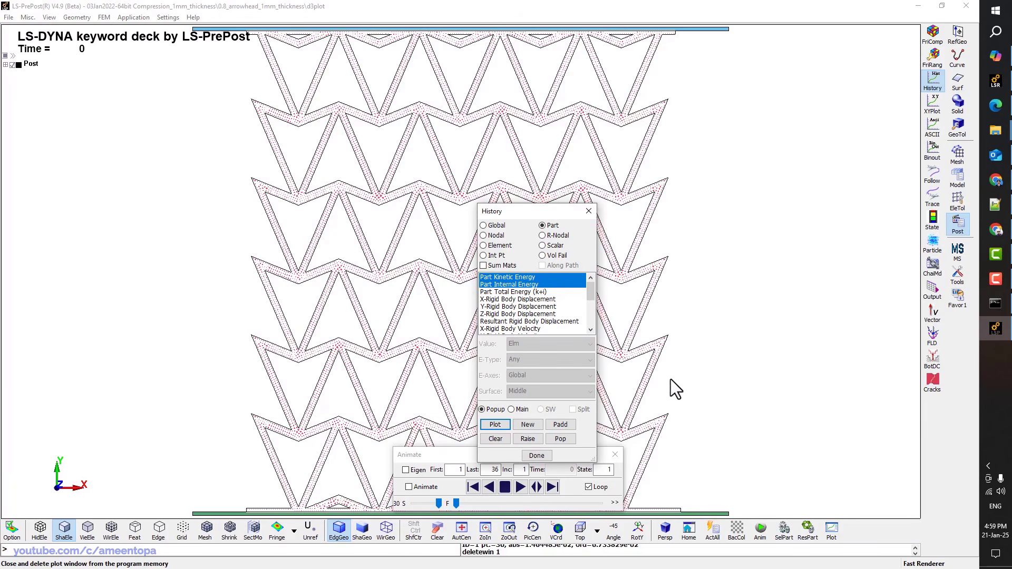
left_click(590, 211)
left_click(967, 6)
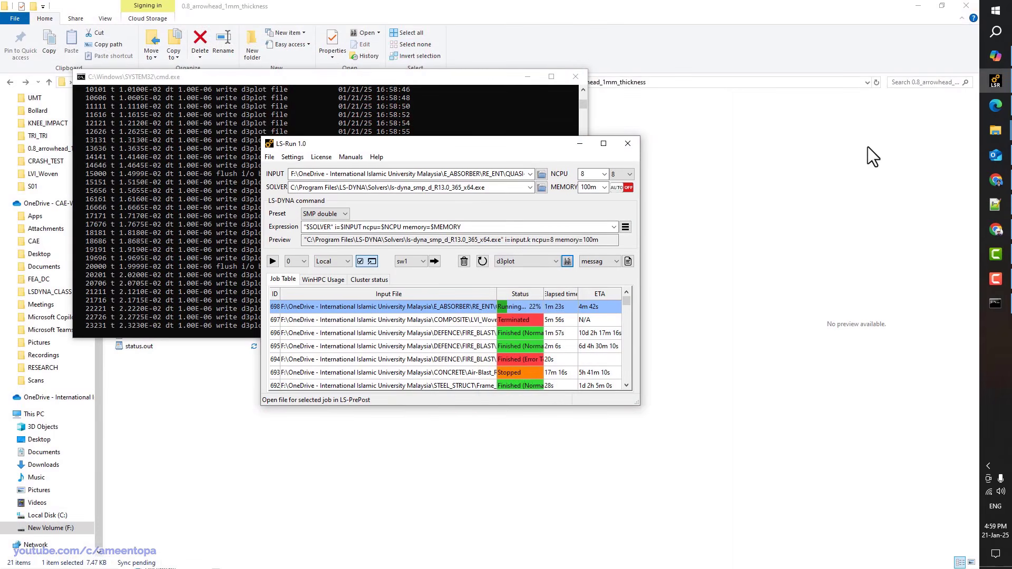
Bring the solver console to the front to show error termination at time 7.8152E-02 after 78153 cycles
left_click(996, 304)
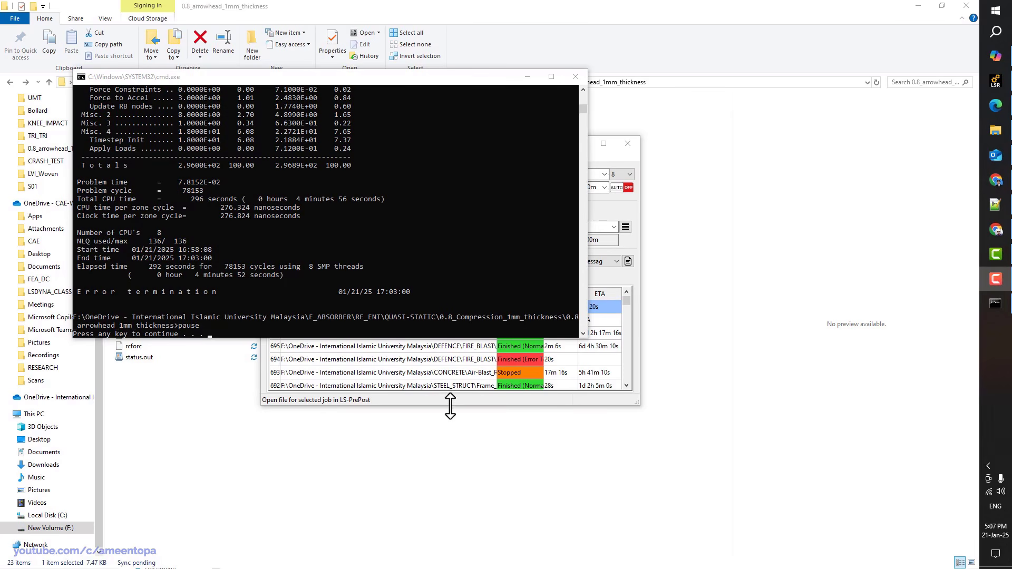
left_click(451, 400)
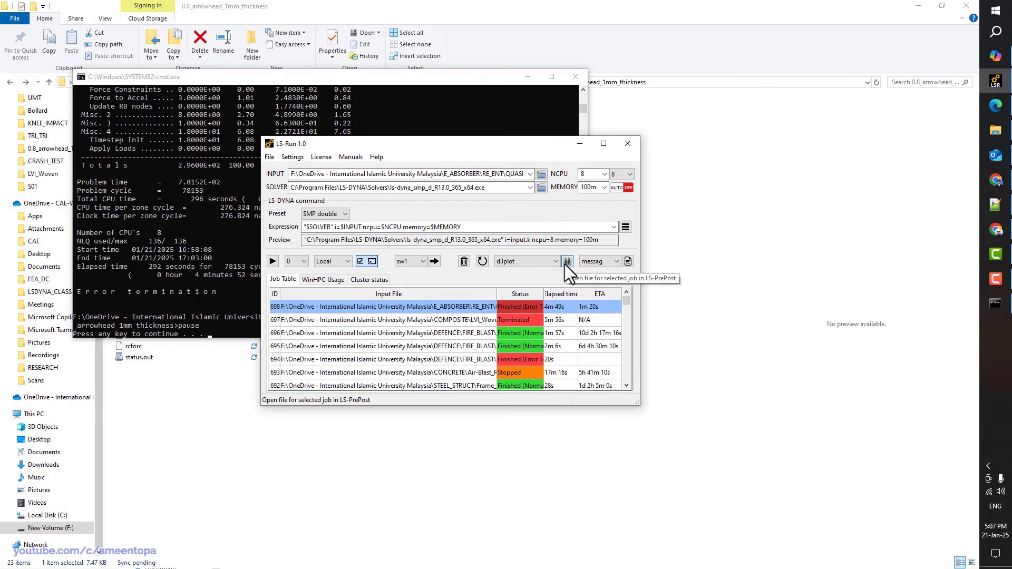
left_click(331, 86)
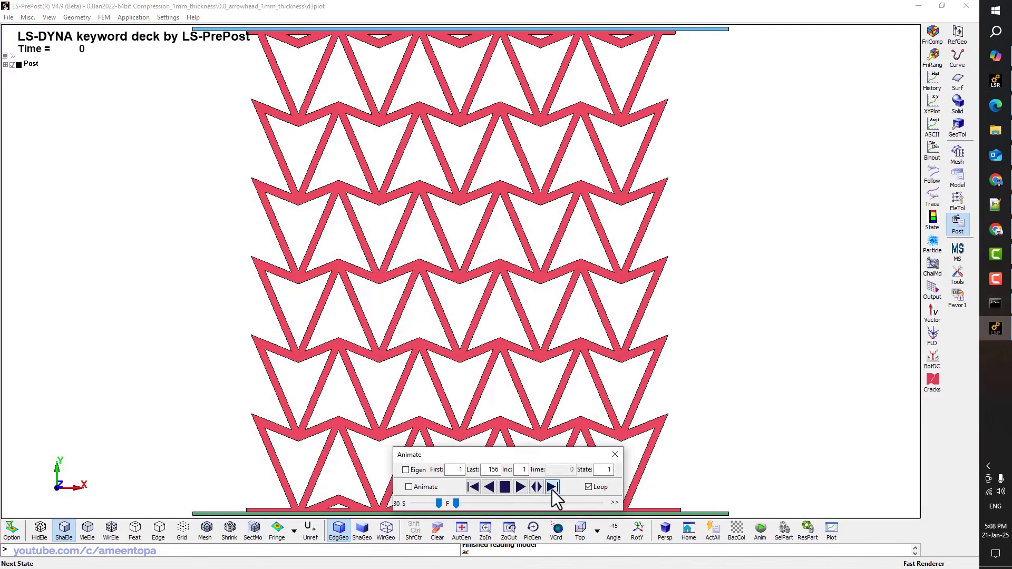
Play the crushing animation briefly, then step the result forward seven states
left_click(520, 486)
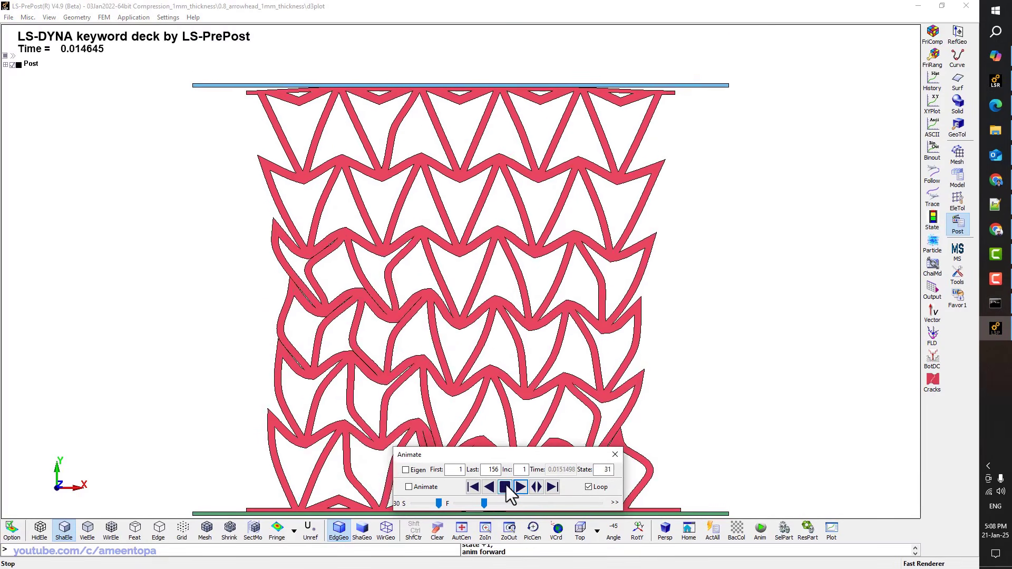
left_click(507, 485)
left_click_drag(516, 455, 685, 314)
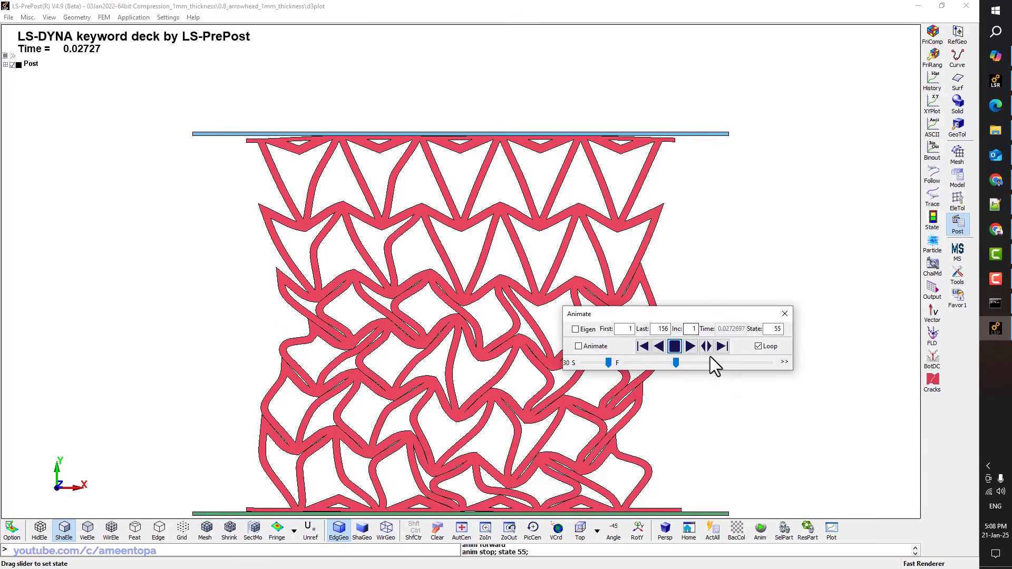
left_click(721, 347)
left_click(722, 347)
left_click(721, 347)
left_click(720, 348)
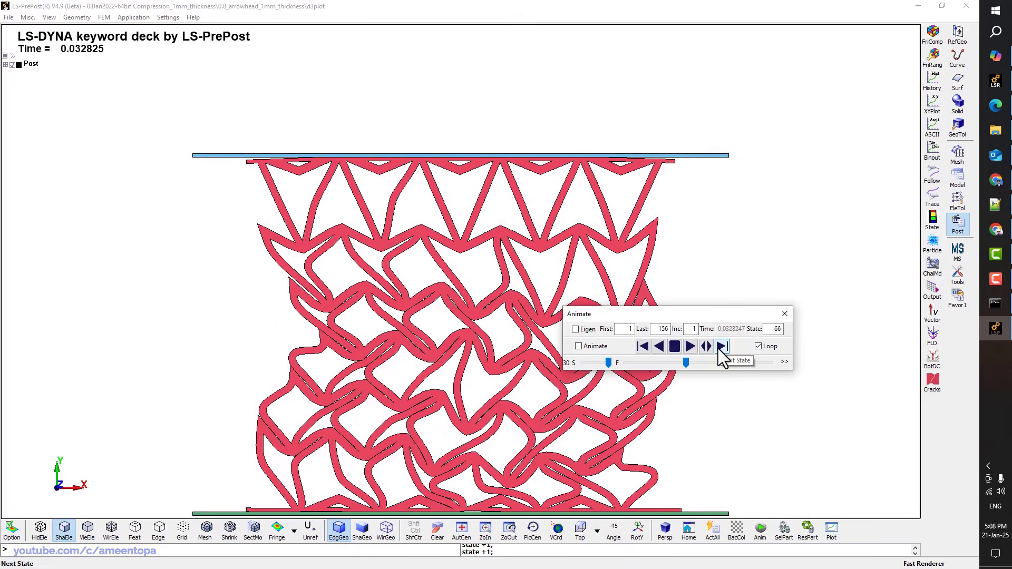
left_click(720, 347)
left_click(721, 347)
left_click(720, 347)
left_click(721, 347)
left_click(720, 347)
left_click(720, 349)
left_click(721, 348)
left_click(721, 348)
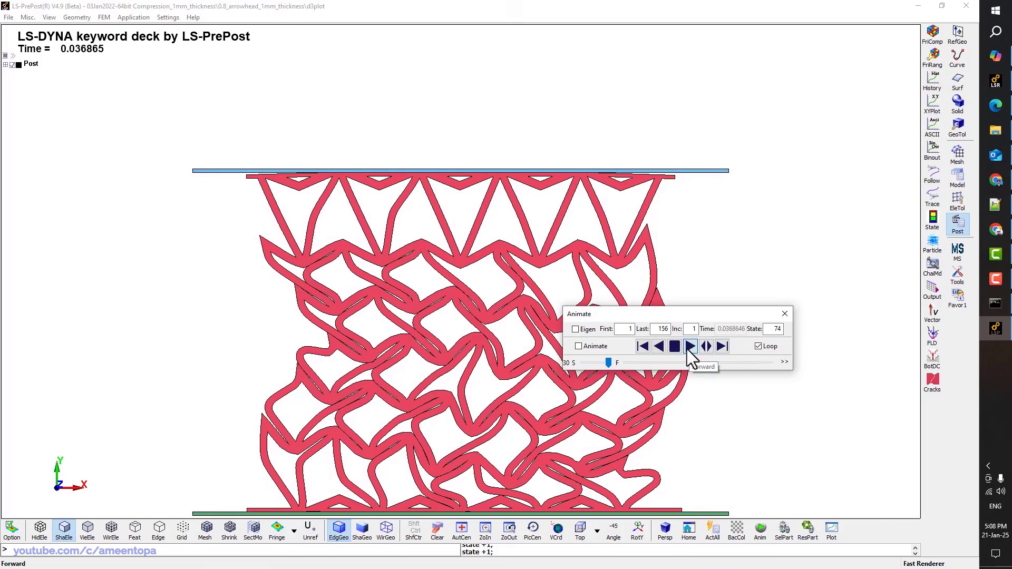
Play forward again and step back and forth to the final state 154 at time 0.077264
left_click(689, 347)
left_click(675, 346)
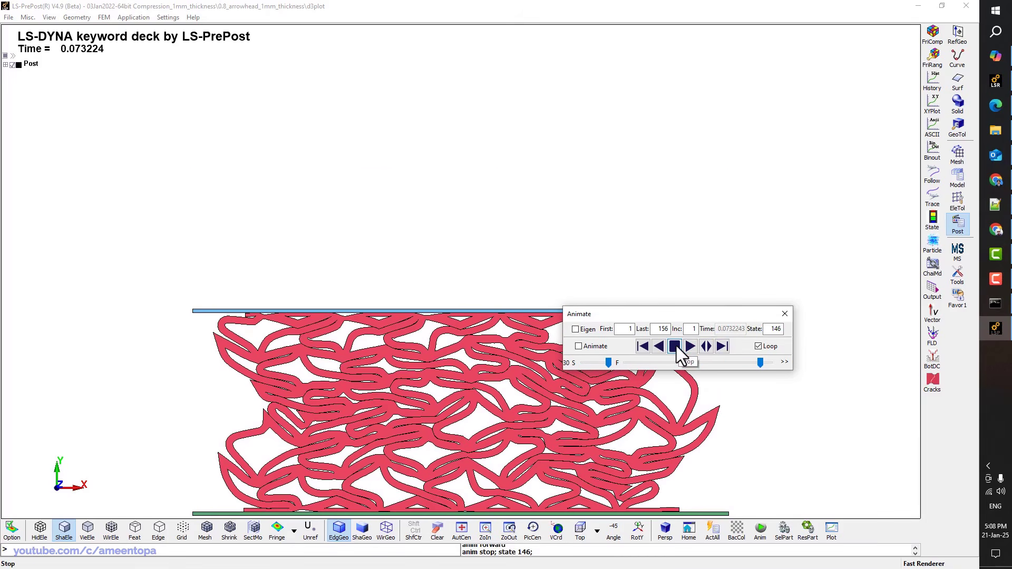
left_click(721, 346)
left_click(722, 346)
left_click(722, 347)
left_click(721, 348)
left_click(721, 348)
left_click(721, 348)
left_click(644, 347)
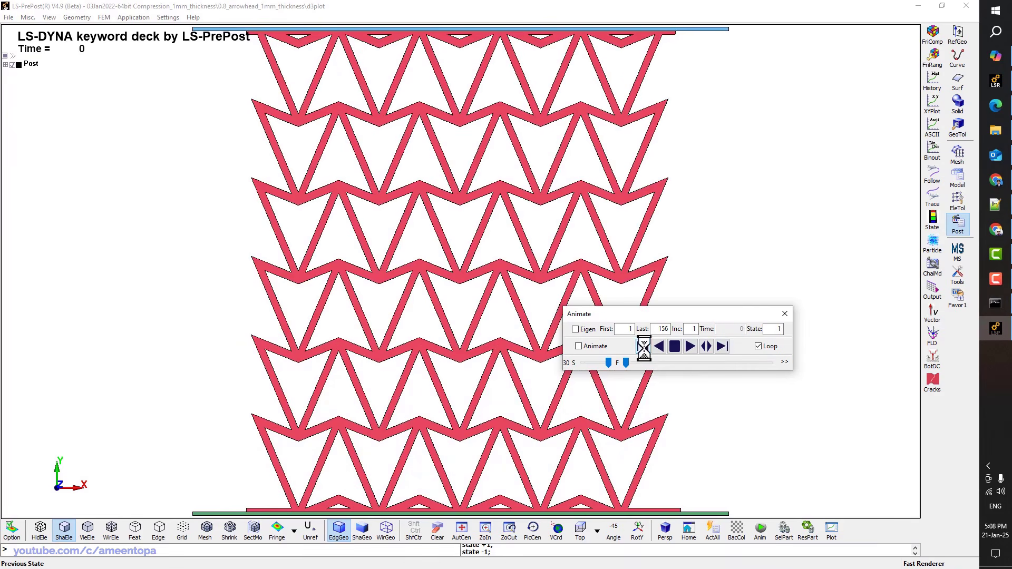
left_click(644, 347)
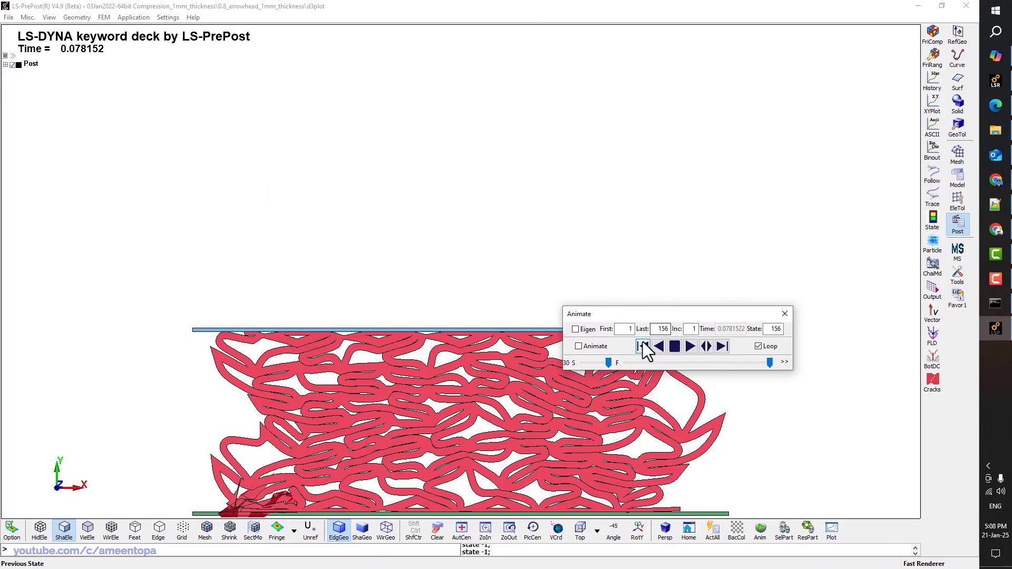
left_click(641, 347)
left_click(641, 346)
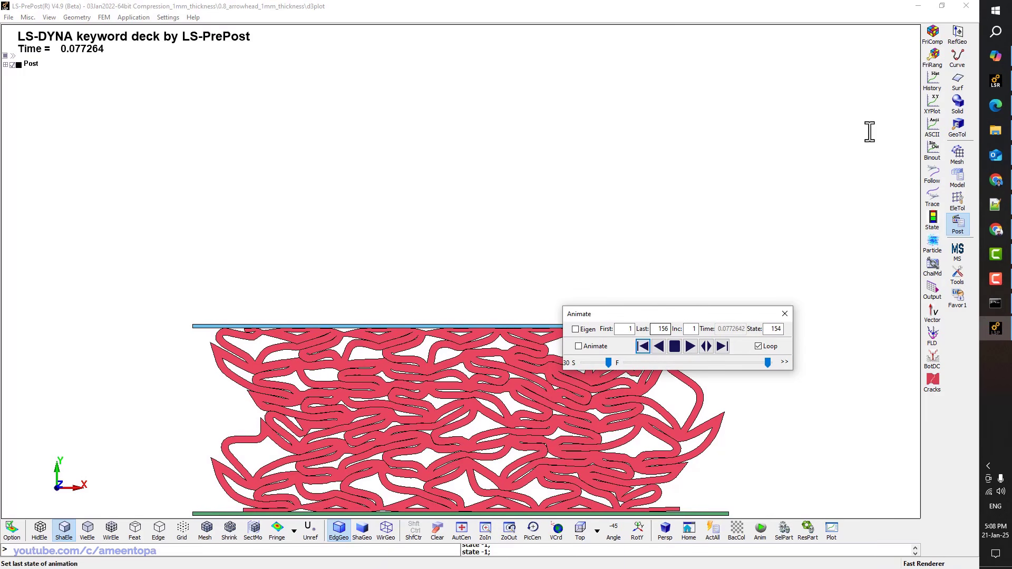
Plot Part Kinetic Energy and Part Internal Energy against time, then close the plot
left_click(933, 150)
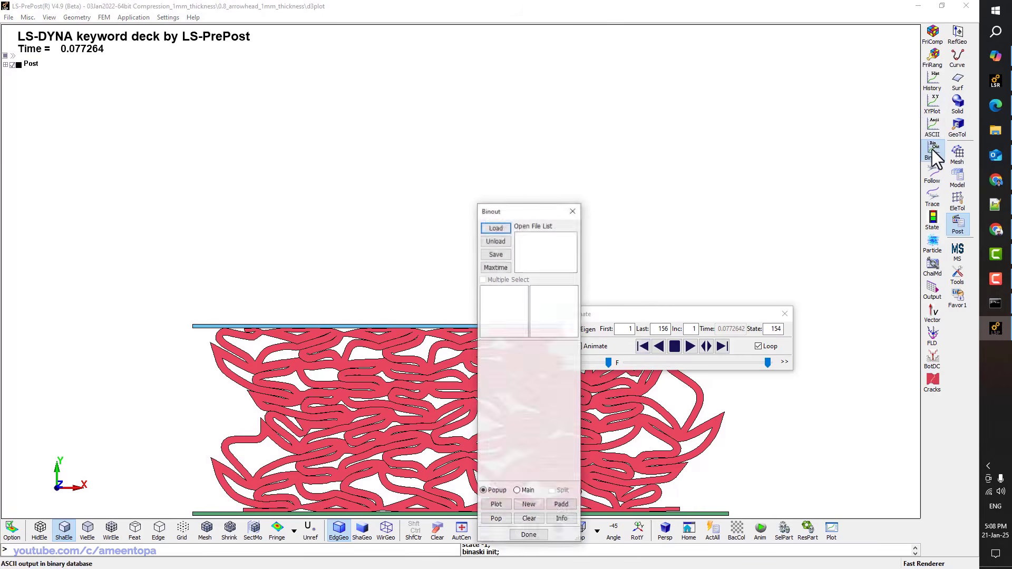
left_click(931, 81)
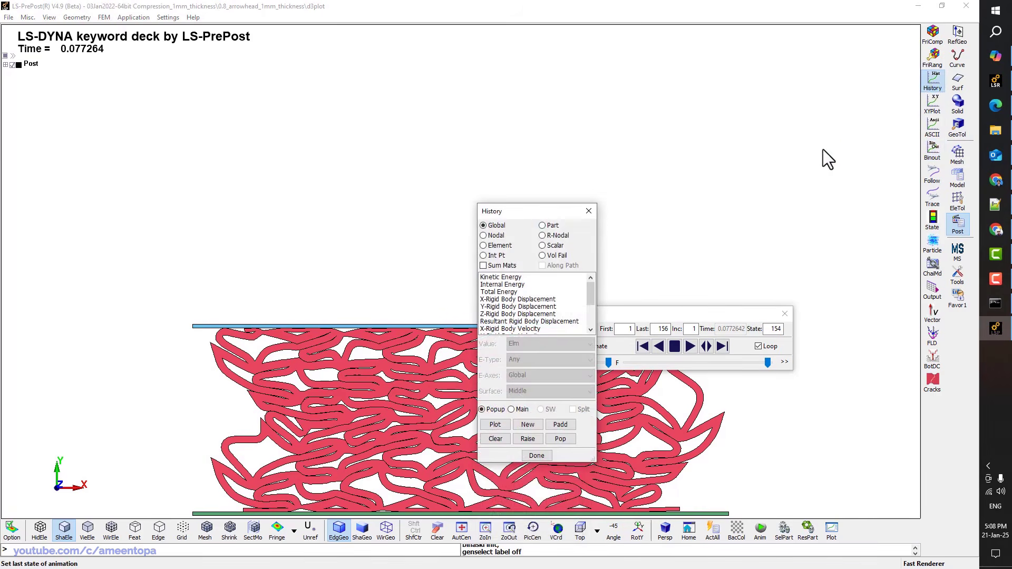
left_click(552, 225)
left_click(506, 277)
left_click(493, 285)
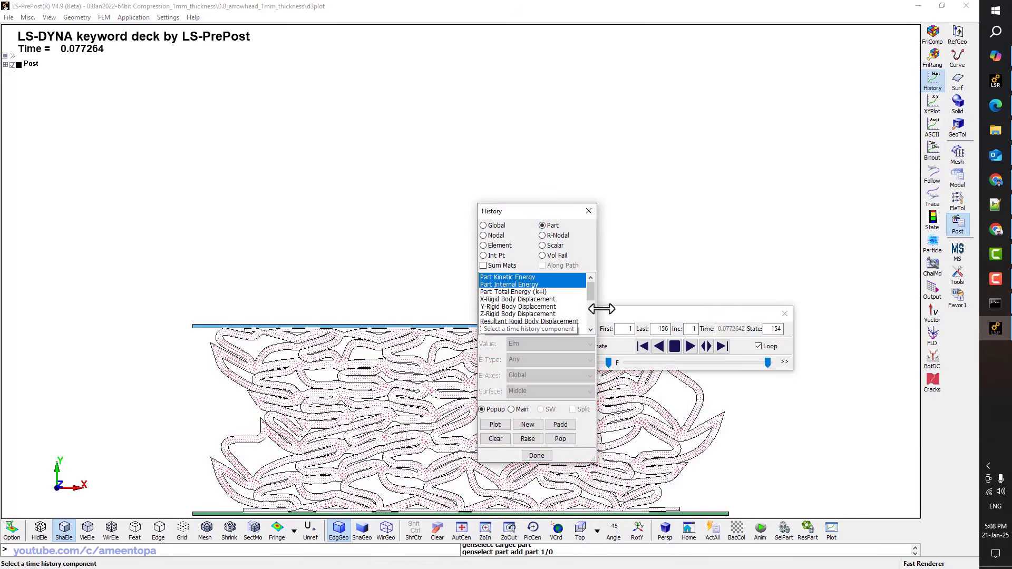
left_click_drag(632, 314, 765, 92)
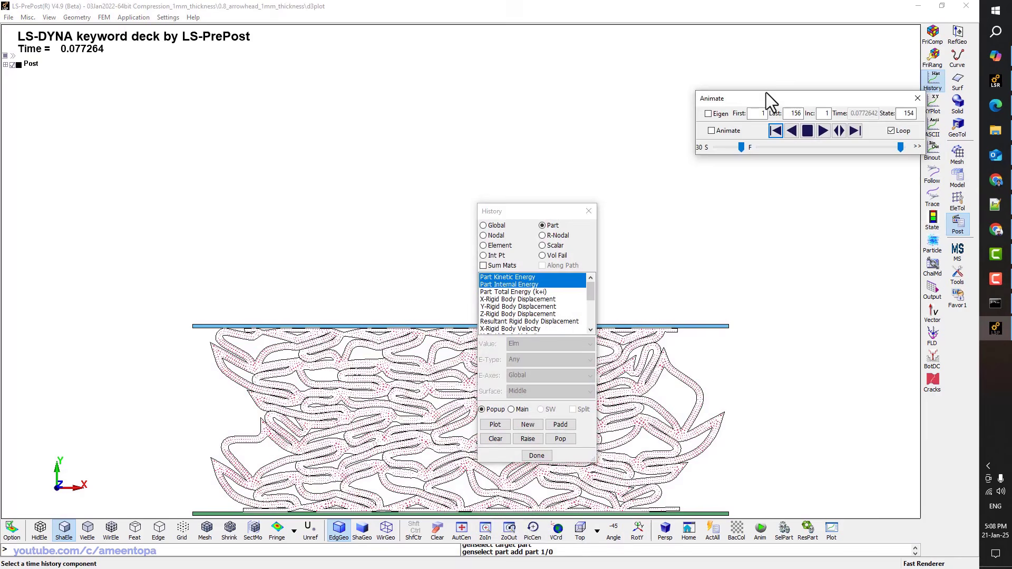
left_click(496, 425)
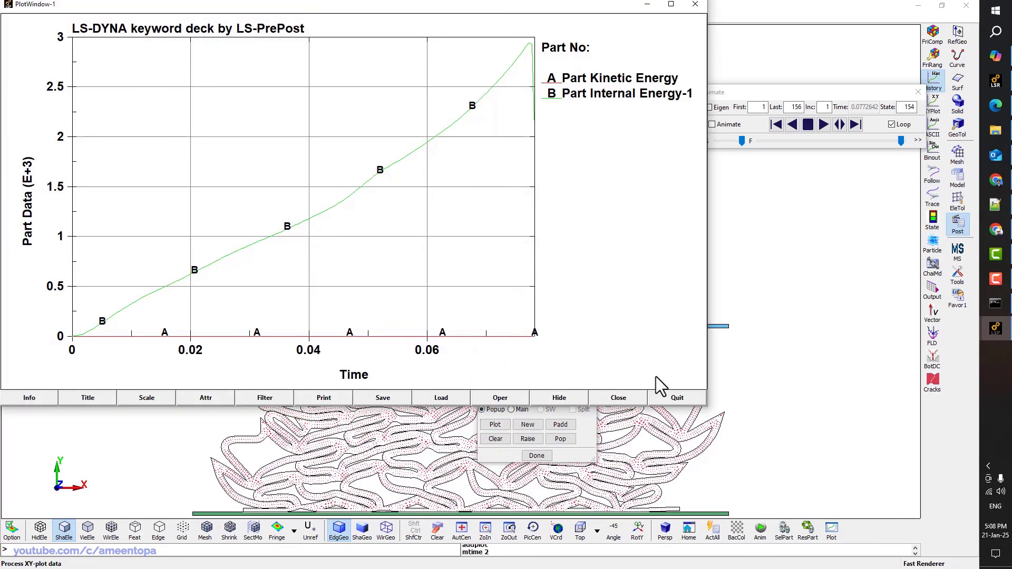
left_click(675, 398)
left_click_drag(877, 93, 780, 87)
Load rcforc and plot the Y-force over time, first for Sl-1, then for the Ma-1 contact
left_click(932, 126)
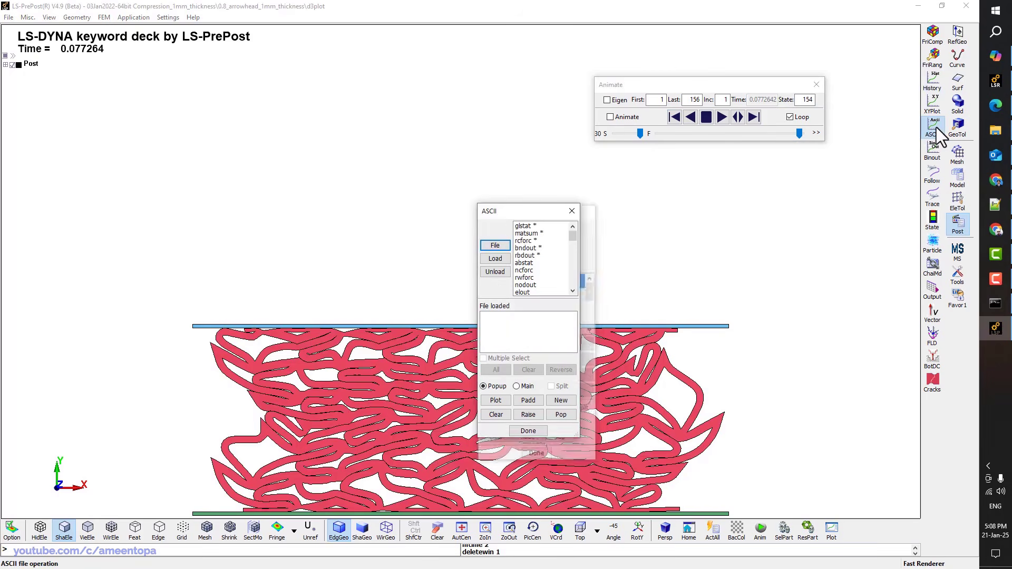
left_click(525, 241)
left_click(504, 258)
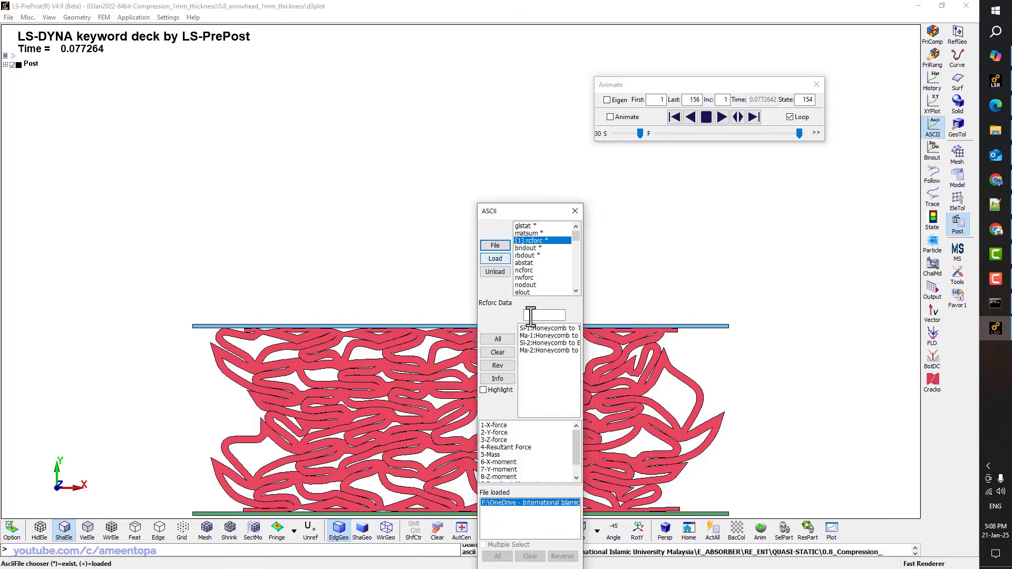
left_click_drag(583, 316, 733, 317)
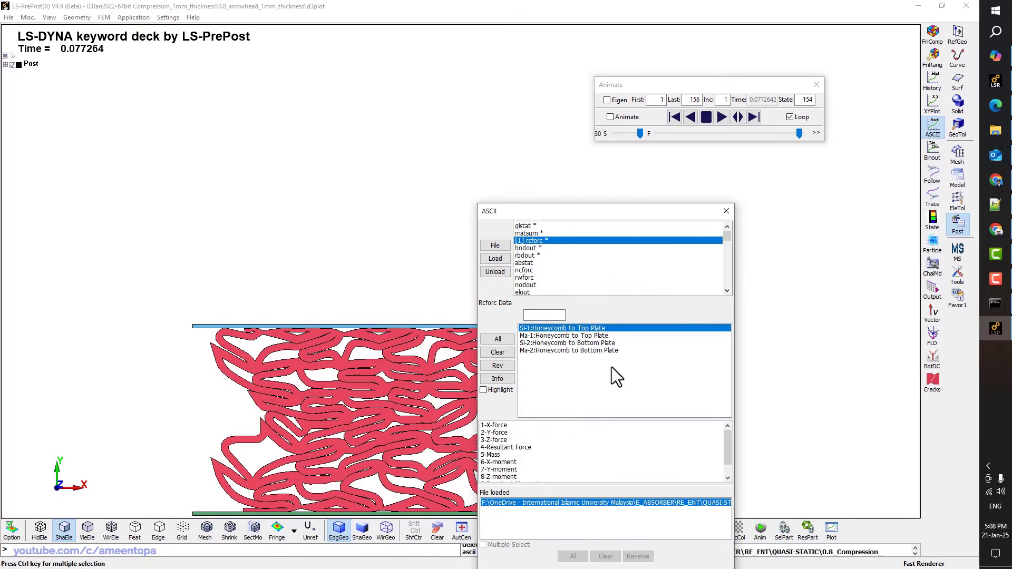
left_click(495, 432)
left_click_drag(559, 209, 405, 64)
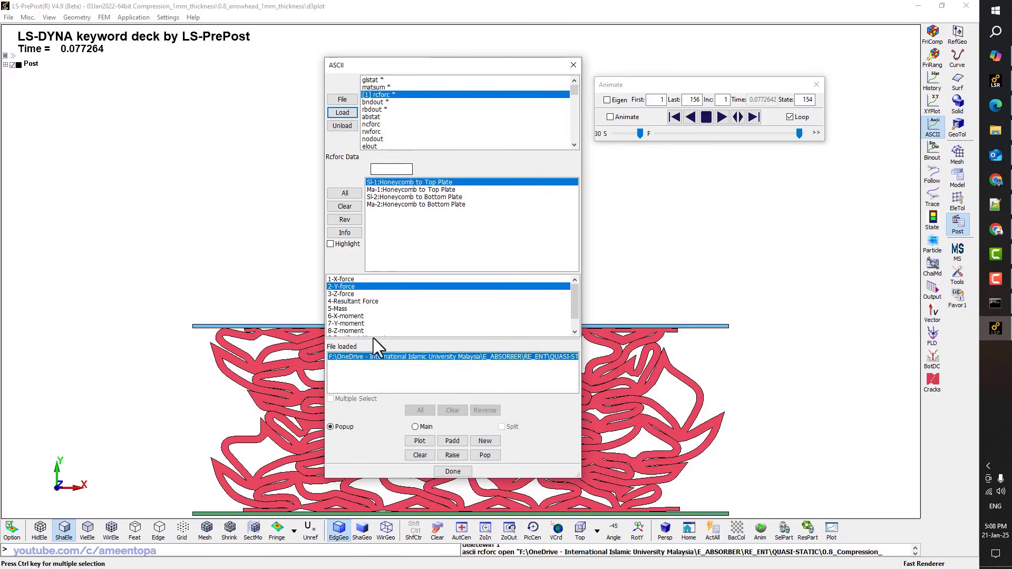
left_click(416, 442)
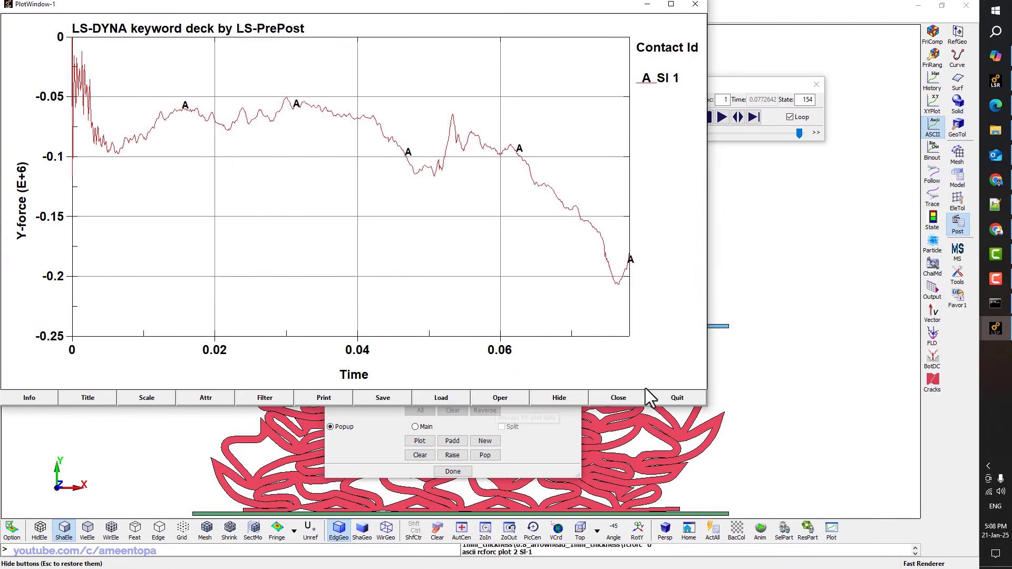
left_click(666, 393)
left_click(382, 190)
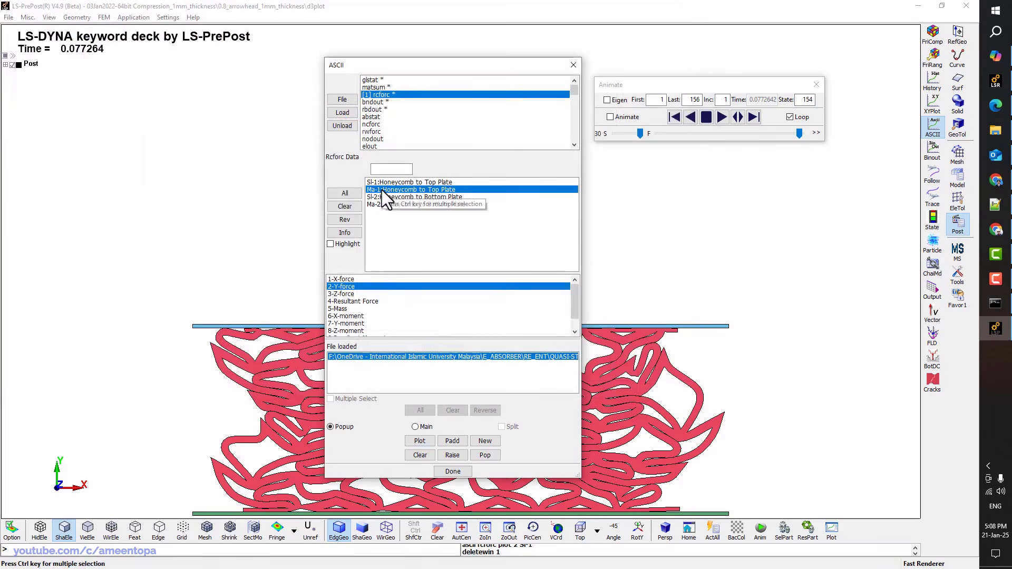
left_click(420, 441)
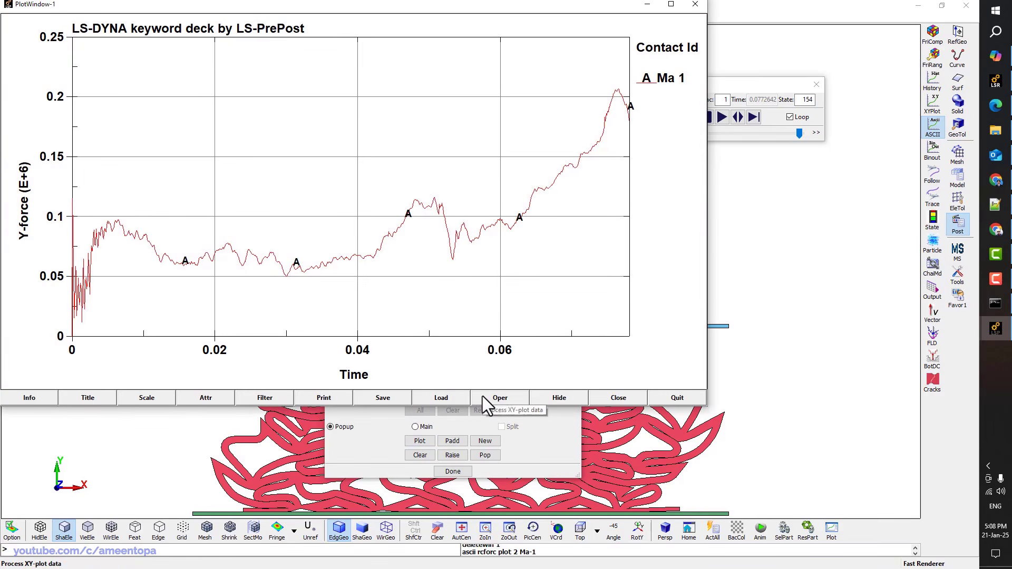
Export the Ma-1 Y-force curve as force.csv in MSoft CSV format
left_click(445, 397)
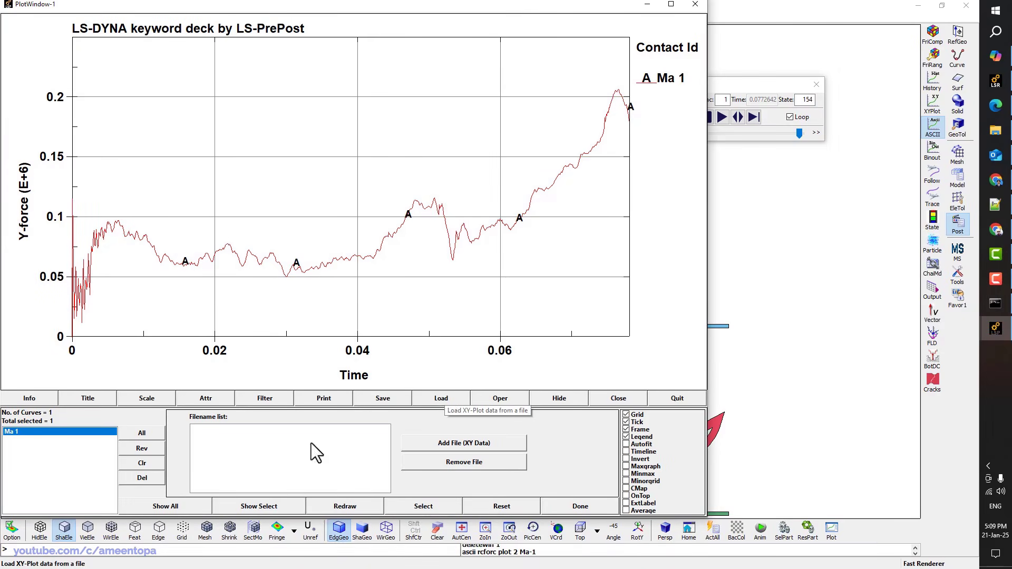
left_click(383, 398)
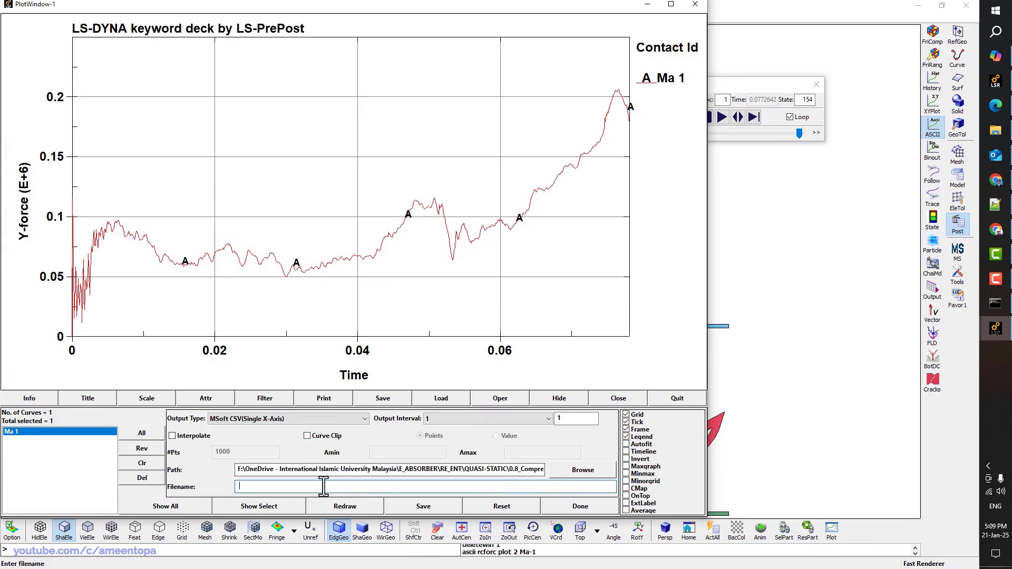
left_click(323, 486)
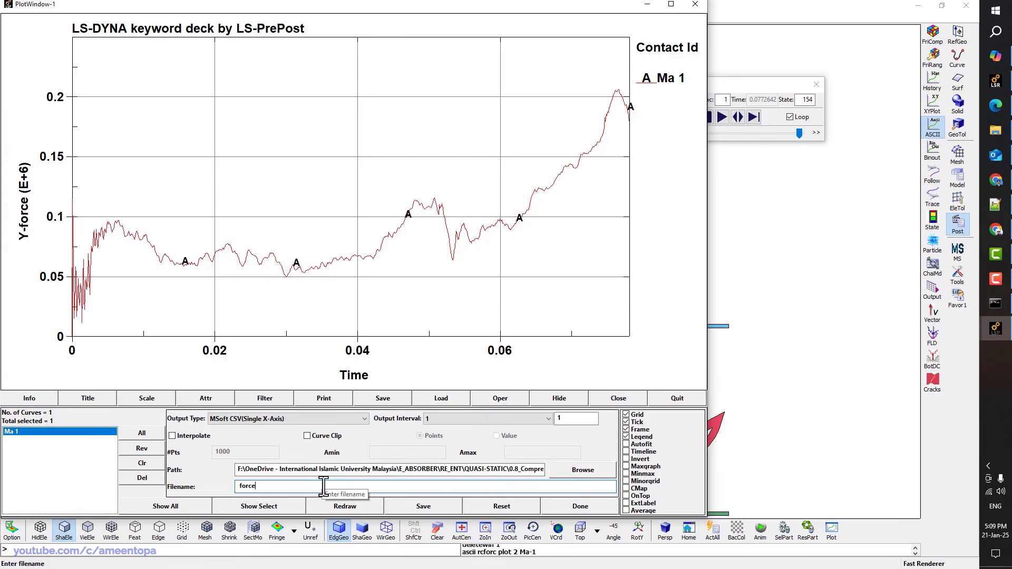
key("Return")
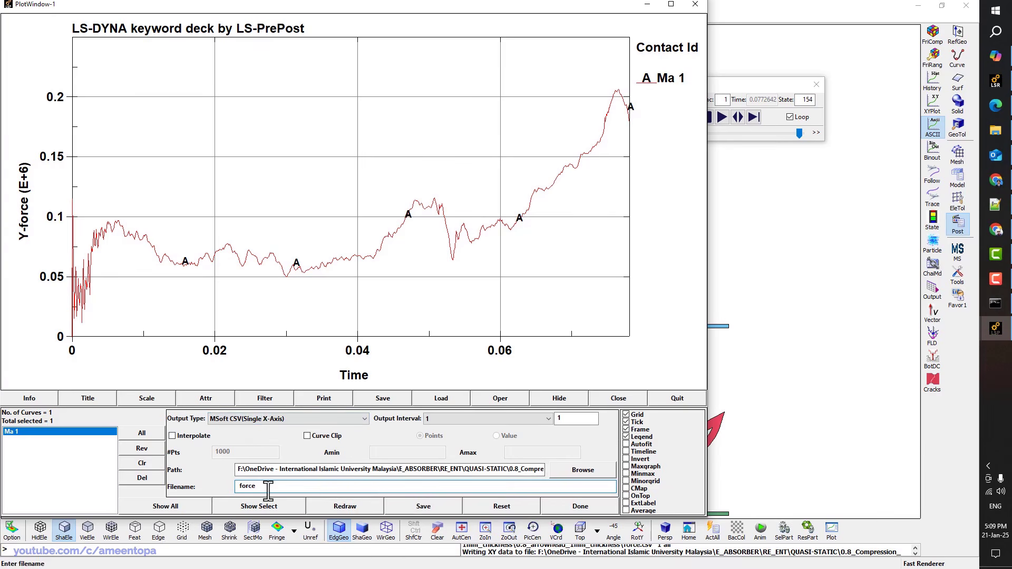
left_click(569, 507)
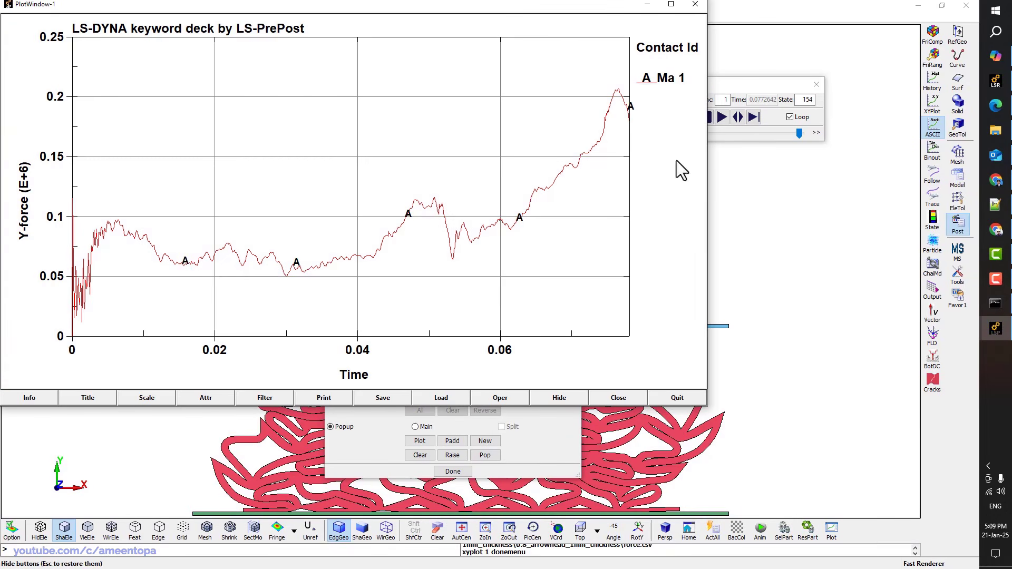
left_click(934, 84)
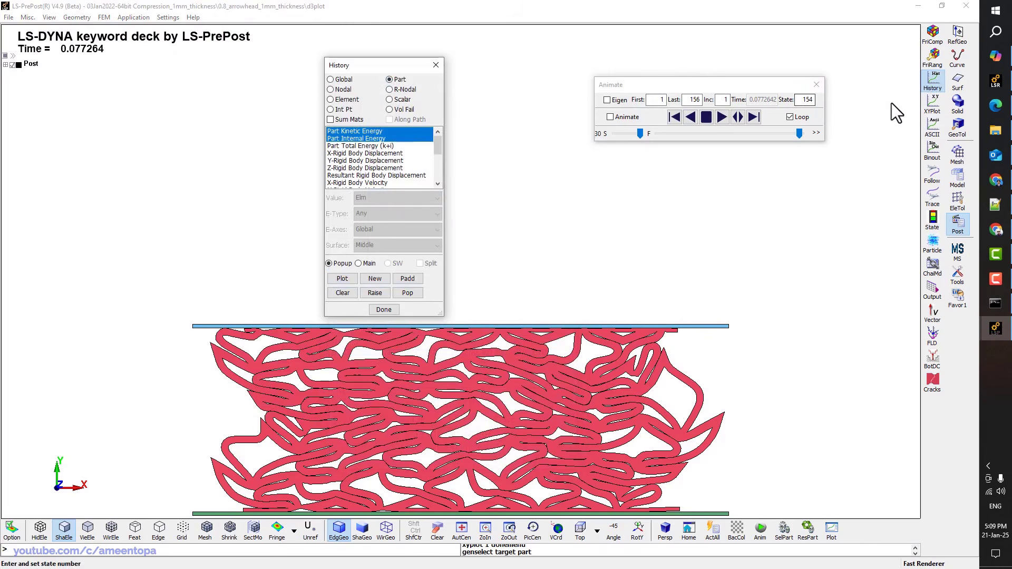
Load the bndout boundary data and inspect the vb2m resultant force component
left_click(931, 126)
left_click(384, 102)
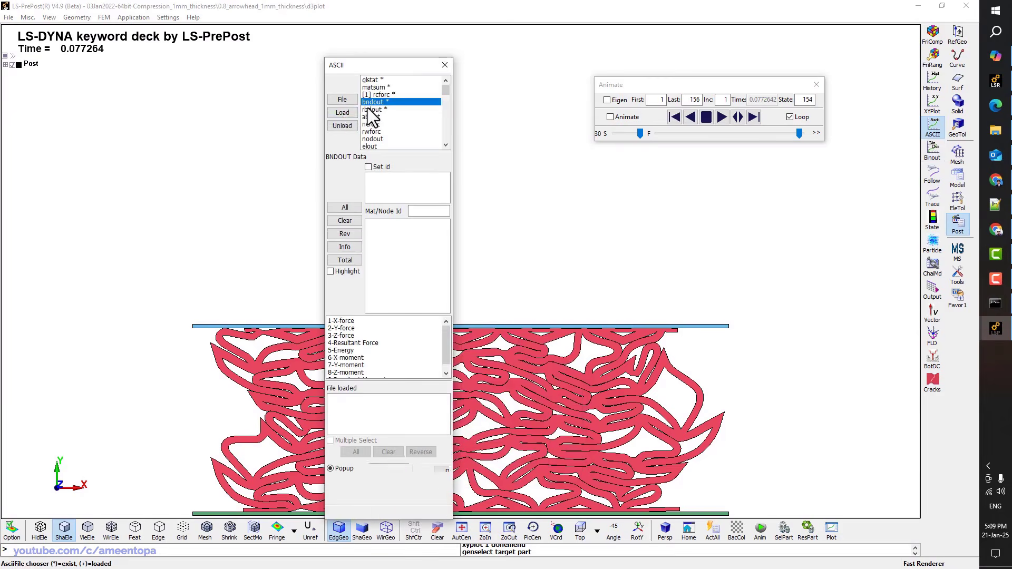
left_click(344, 113)
left_click(380, 222)
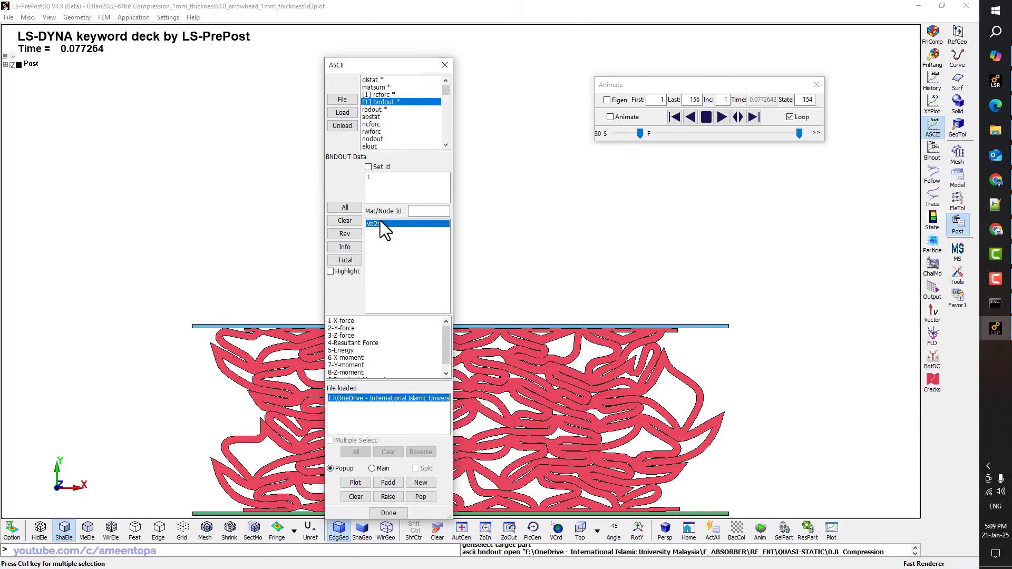
left_click(348, 343)
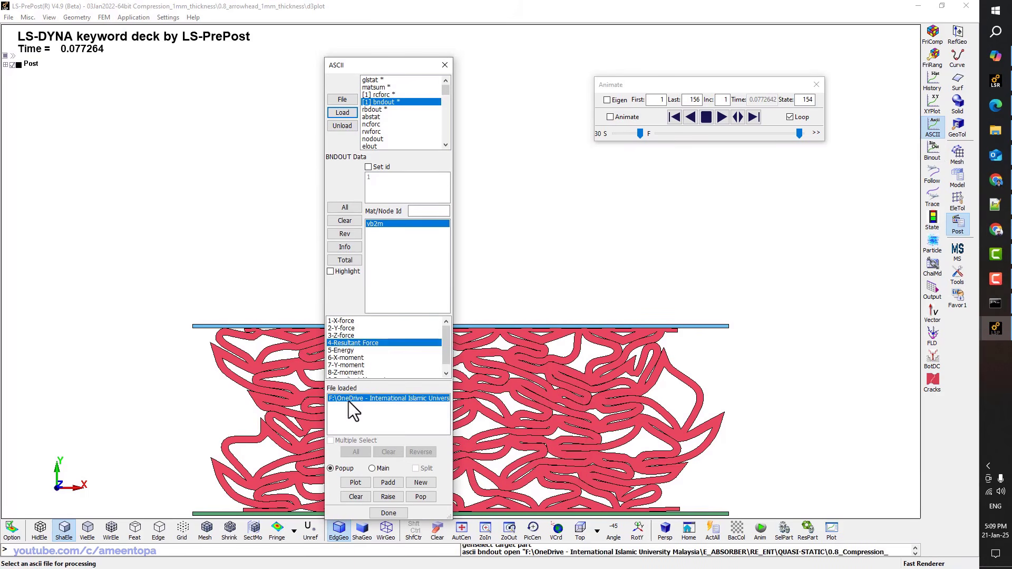
scroll(356, 369, "down", 1)
scroll(352, 366, "down", 1)
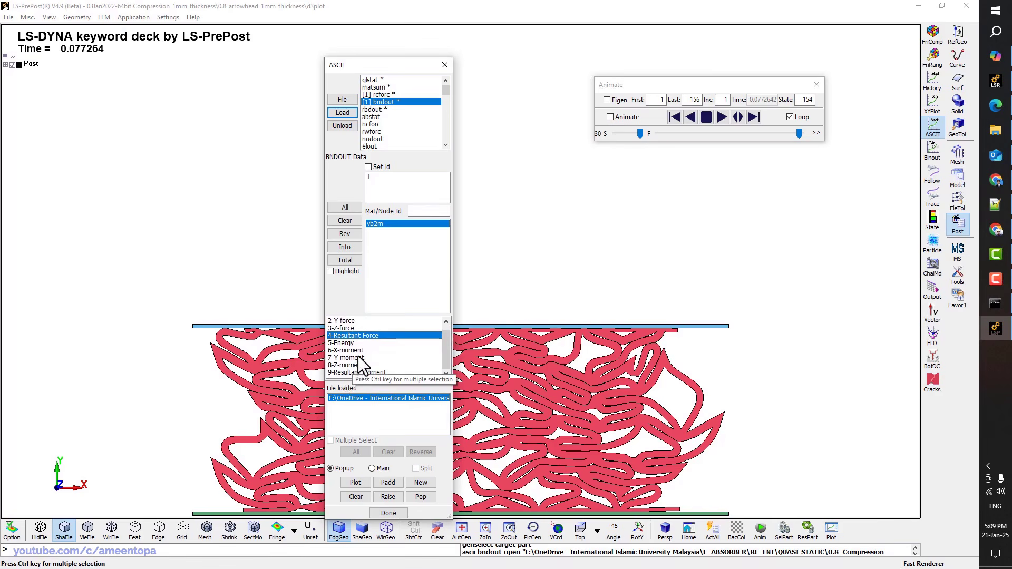
scroll(351, 364, "up", 2)
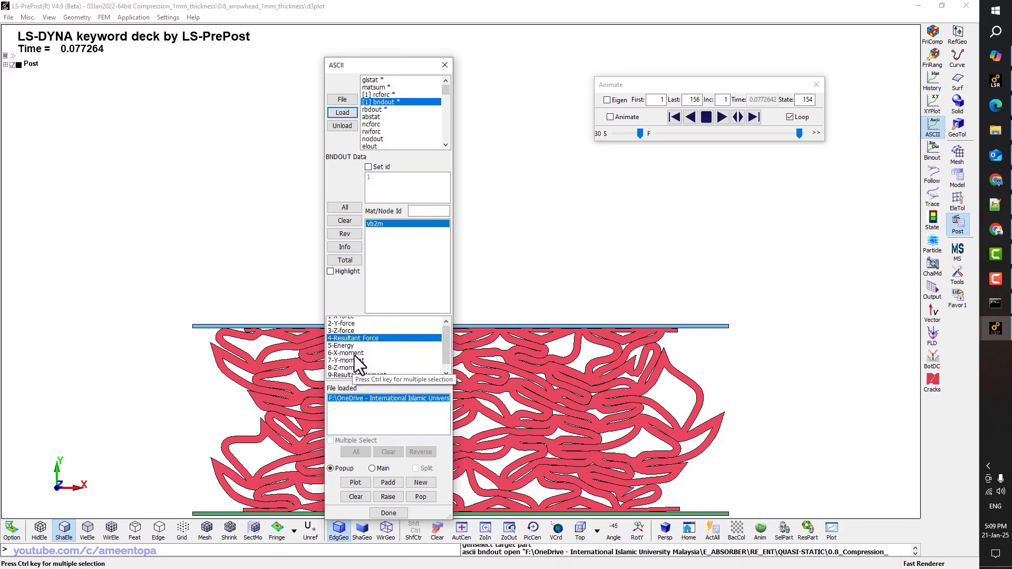
Load rbdout and plot rigid body 2's resultant displacement (10-Res. Displ) against time
left_click(376, 110)
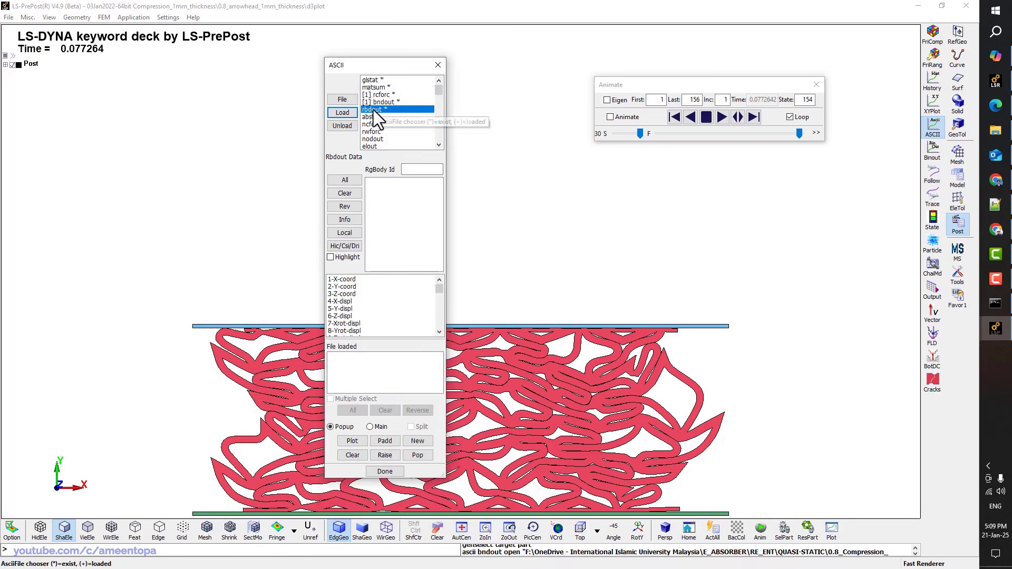
left_click(342, 112)
left_click(372, 182)
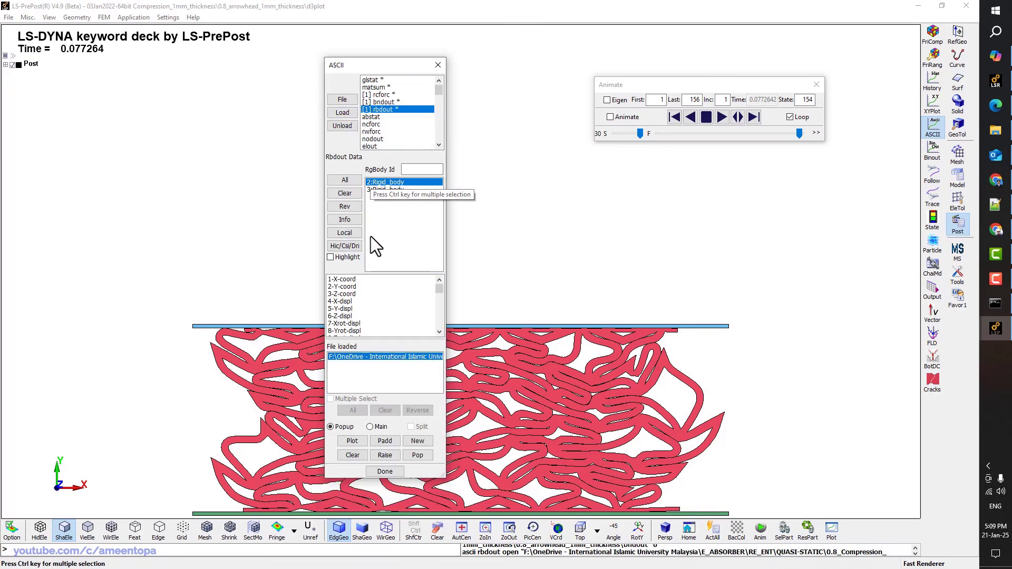
scroll(348, 314, "down", 2)
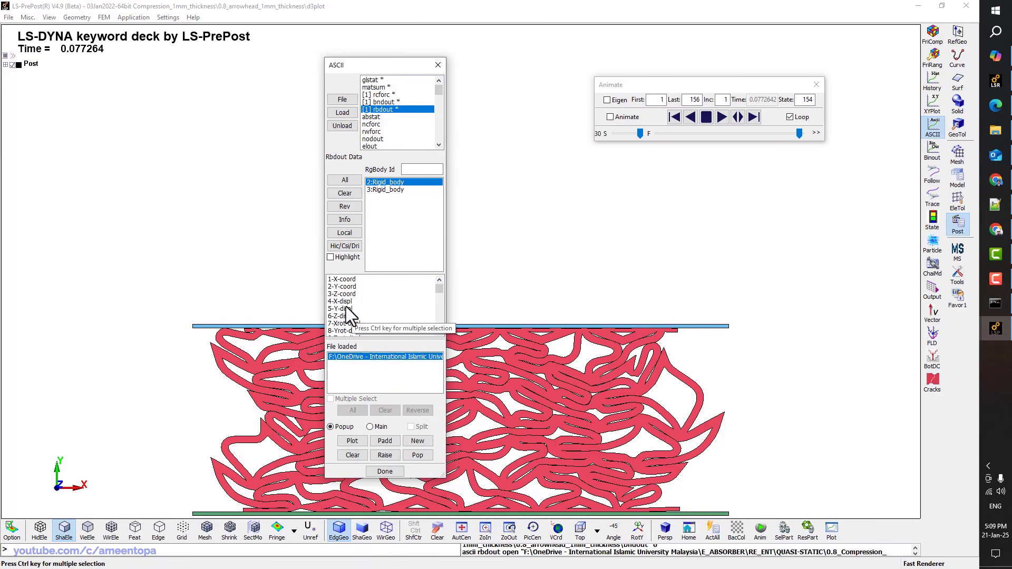
left_click(348, 301)
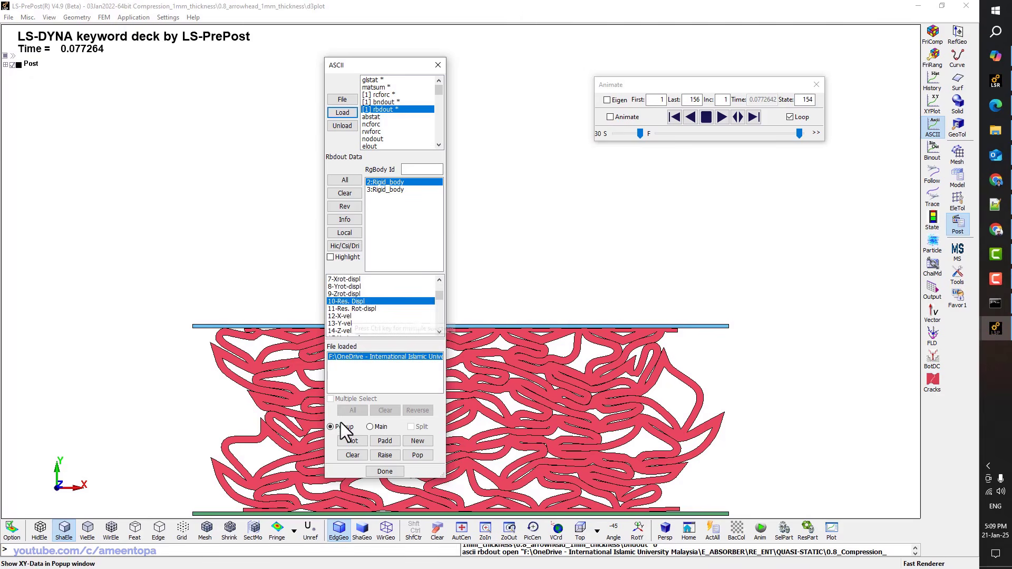
left_click(352, 442)
Save the displacement curve as displacement.csv in MSoft CSV format and close the plot
left_click(365, 398)
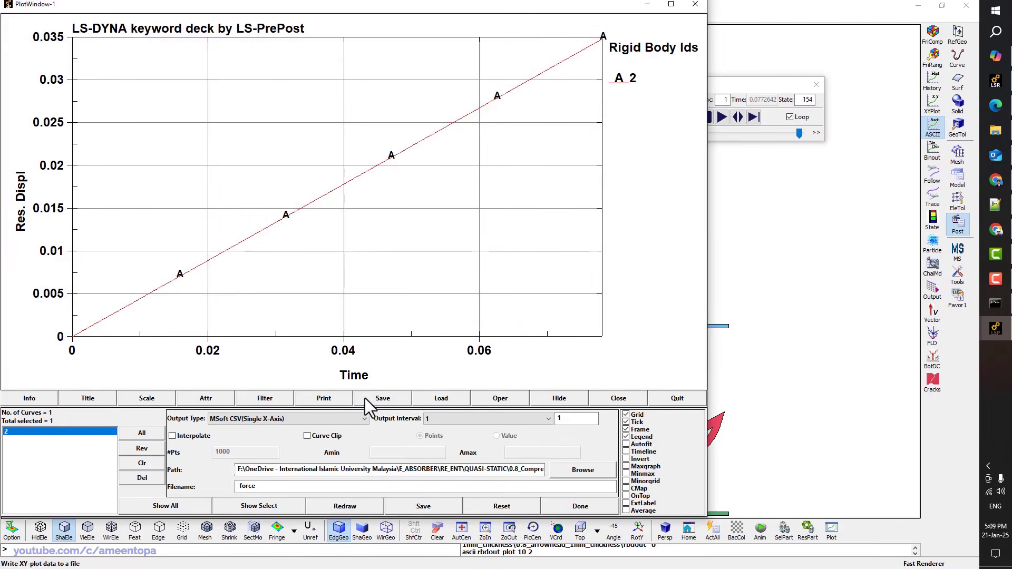
double_click(272, 486)
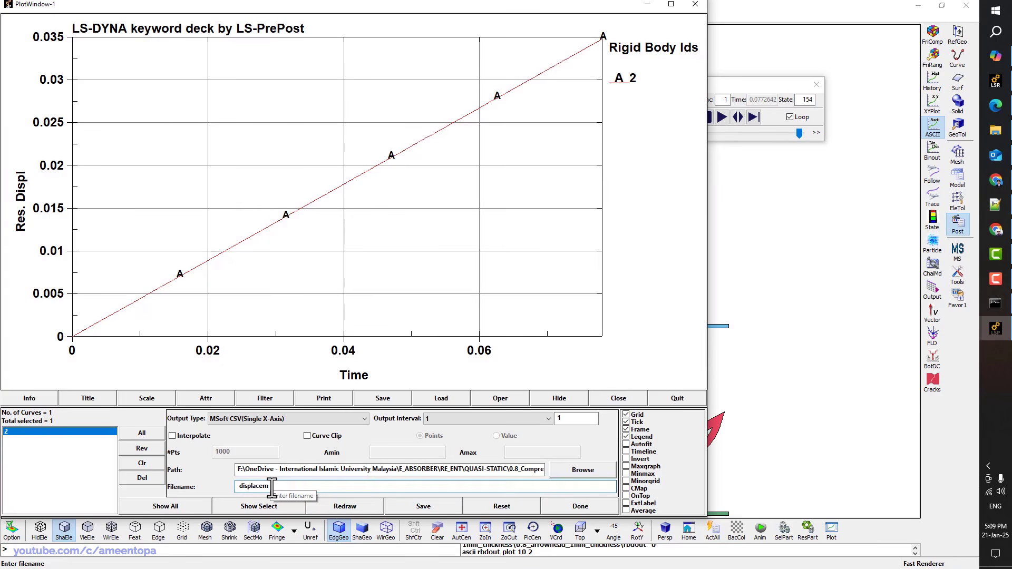
type("displacement")
left_click(417, 510)
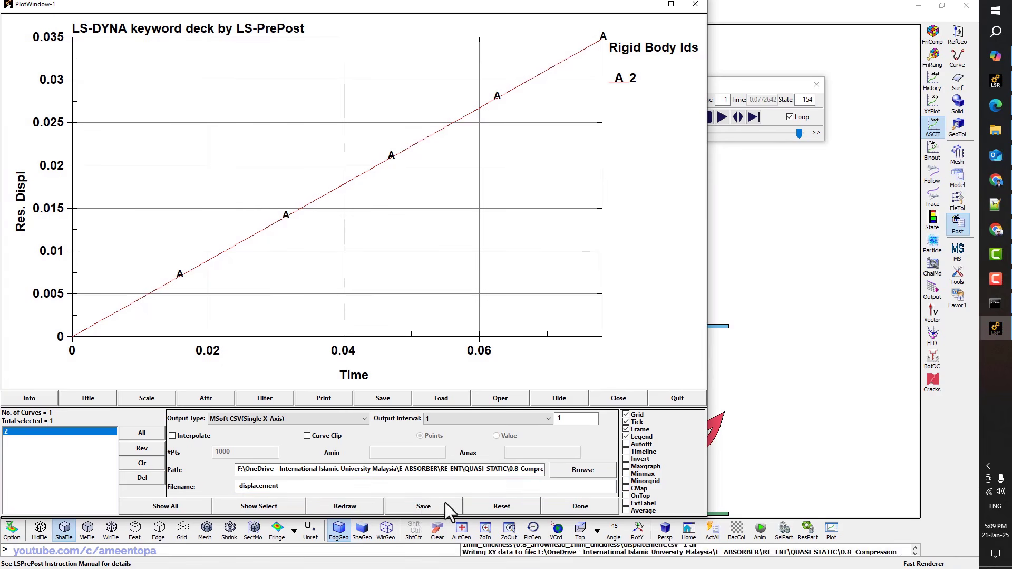
left_click(577, 506)
left_click(935, 104)
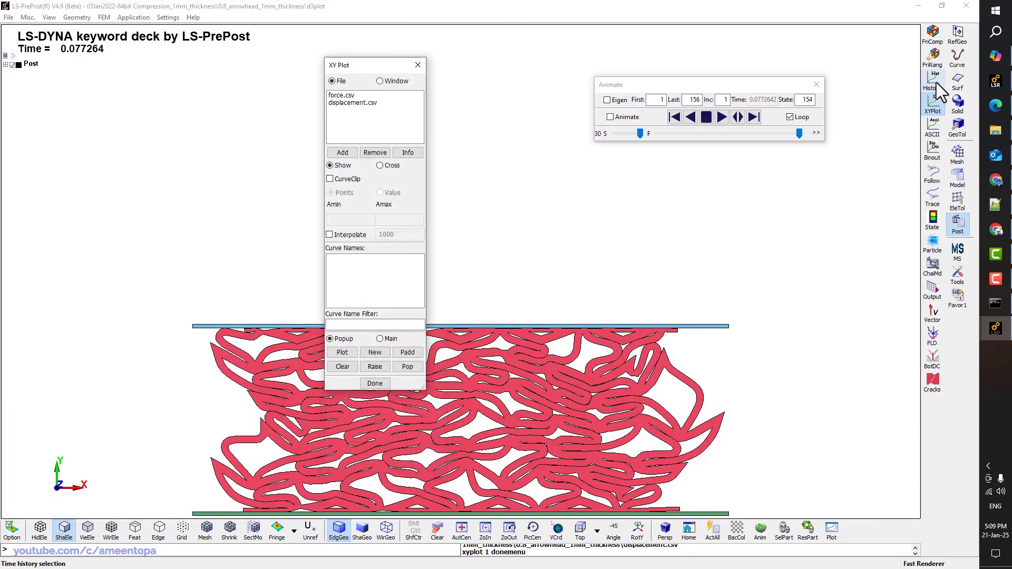
Cross-plot the force.csv curve on Y against the displacement.csv curve on X
left_click(381, 165)
left_click(354, 103)
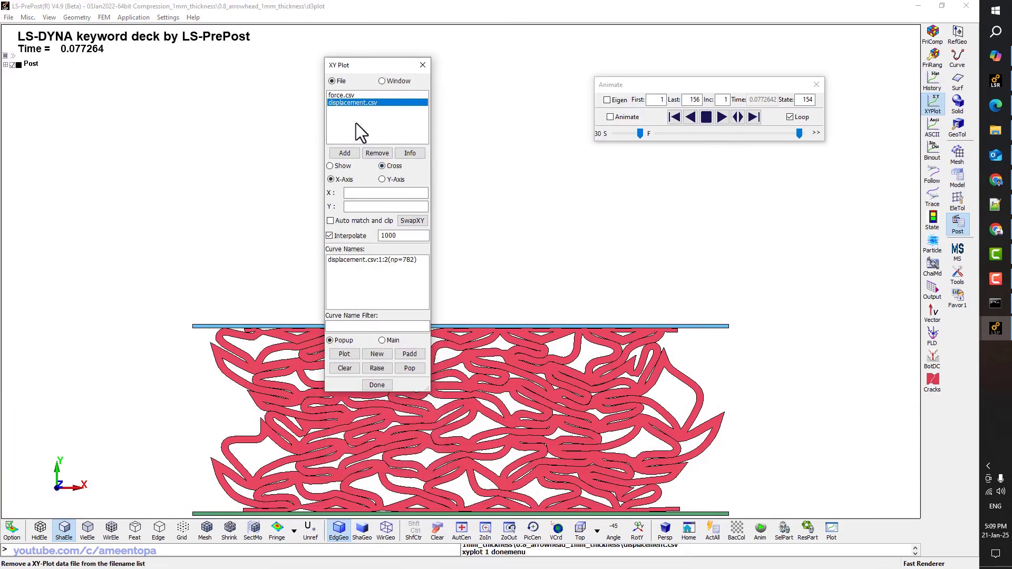
left_click(363, 260)
left_click(352, 95)
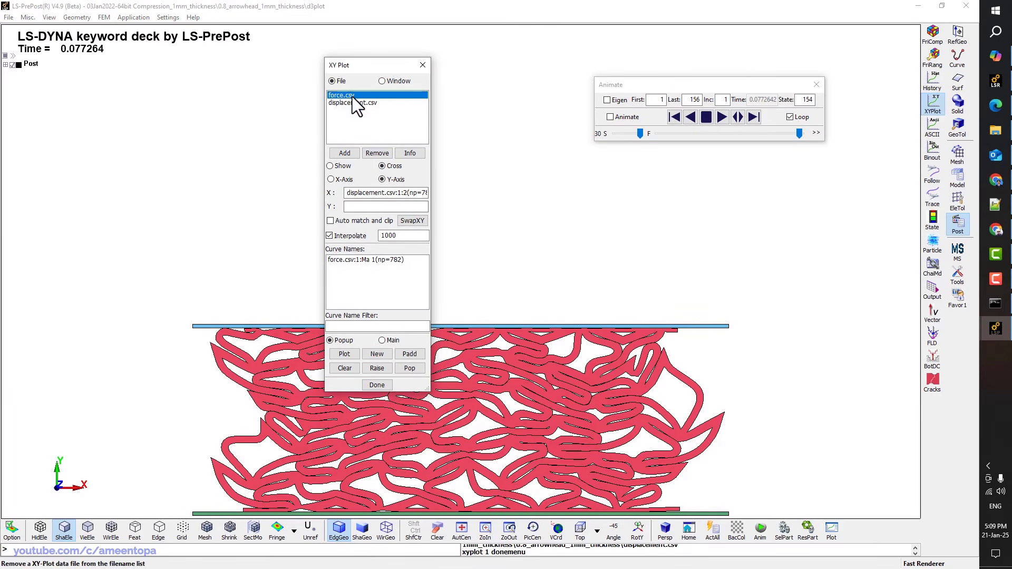
left_click(359, 260)
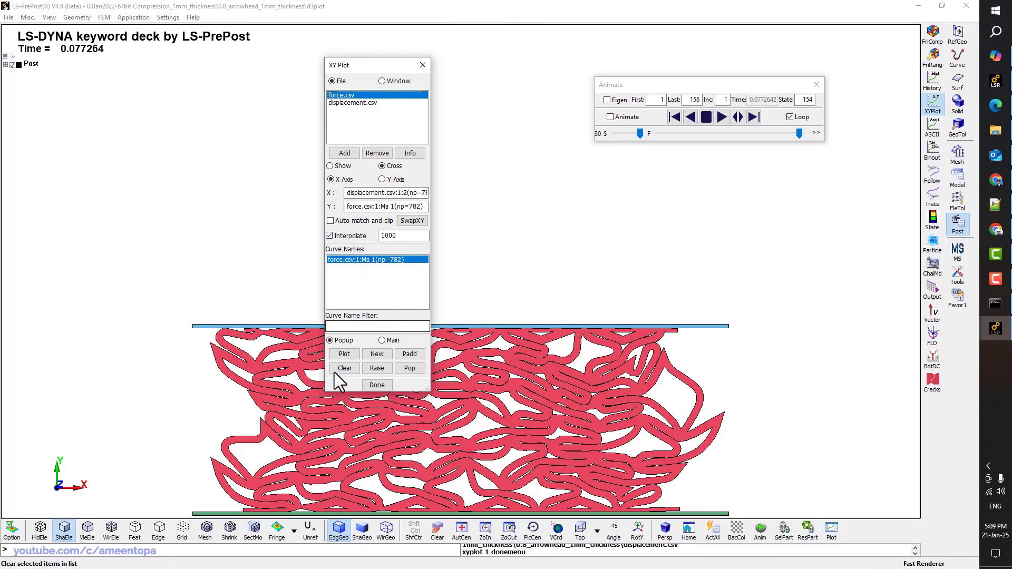
left_click(343, 354)
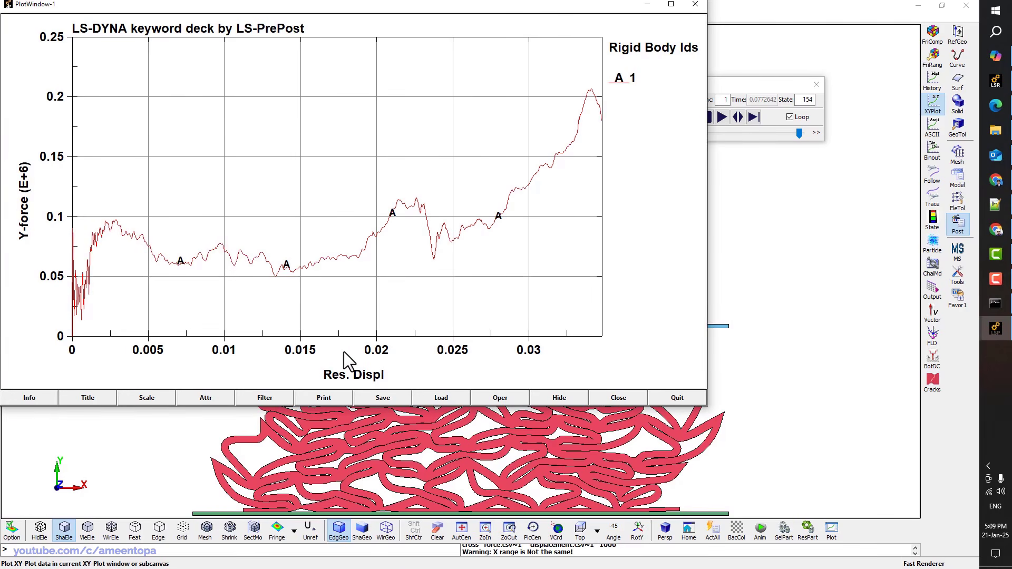
Save the cross-plot as force_displacement.csv
left_click(381, 398)
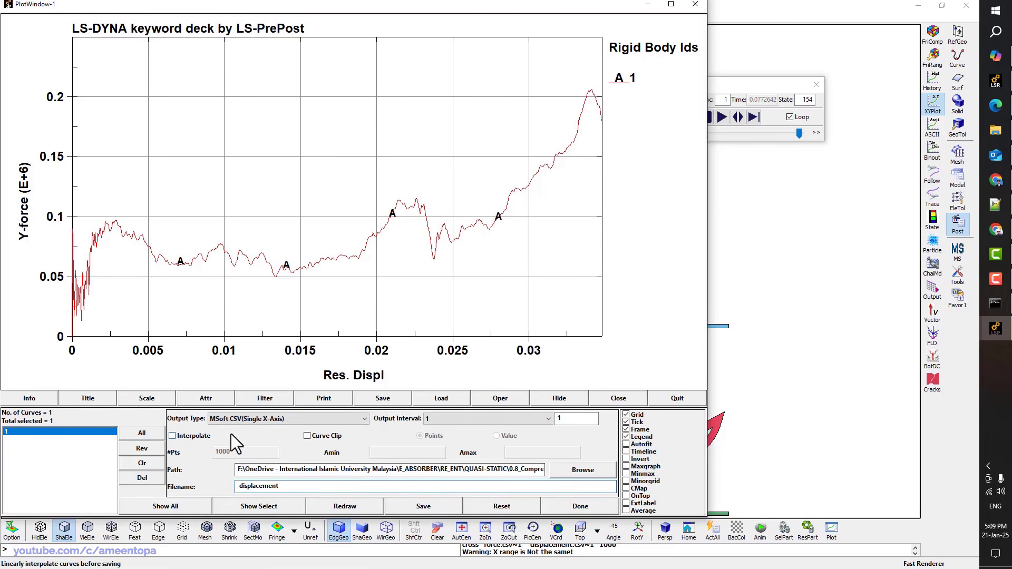
double_click(284, 487)
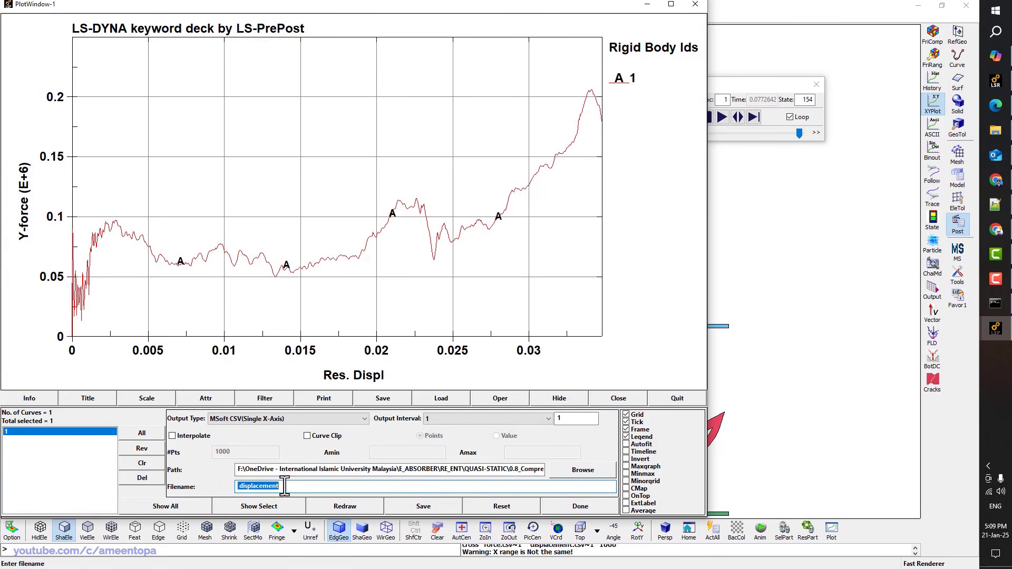
type("force_")
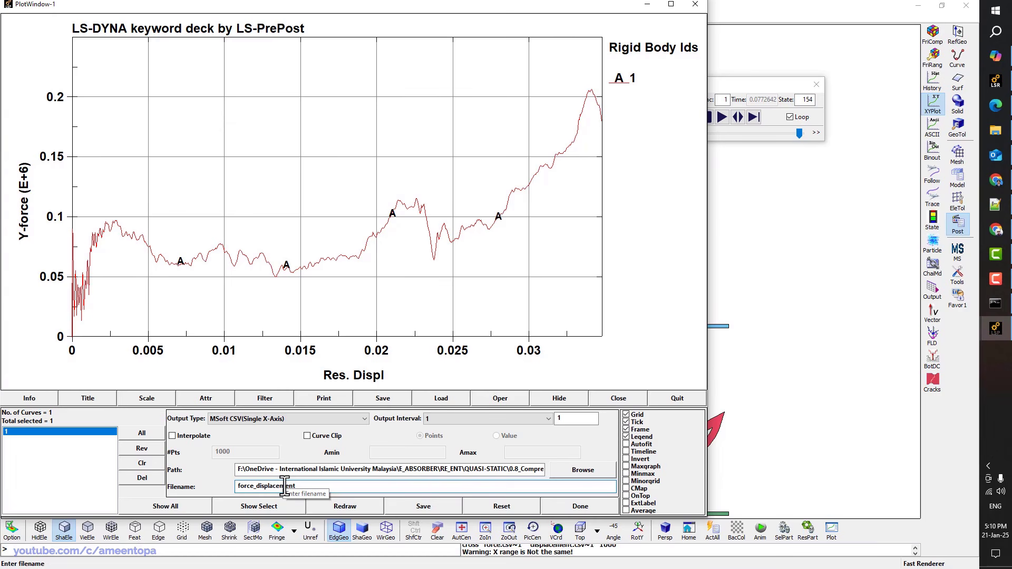
left_click(421, 507)
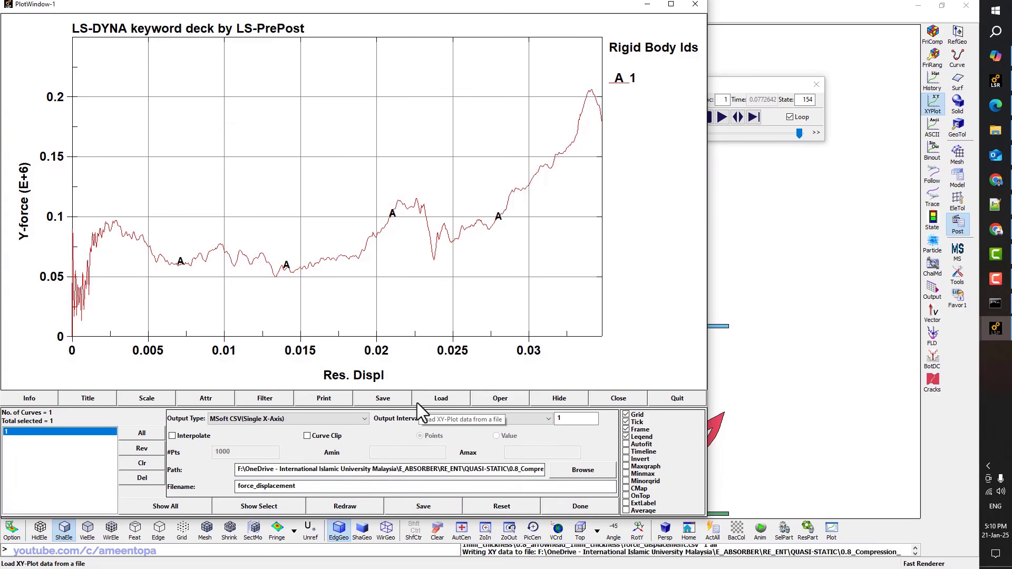
left_click(85, 399)
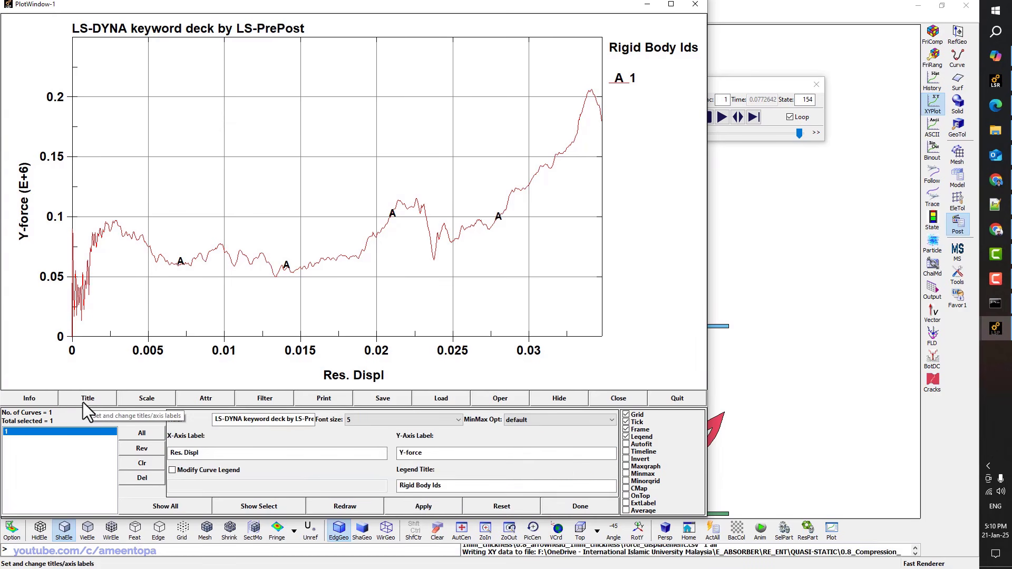
Label the Y axis 'Force per unit length (N/m)' and the X axis 'Dispalcement (m)'
triple_click(427, 453)
type("F")
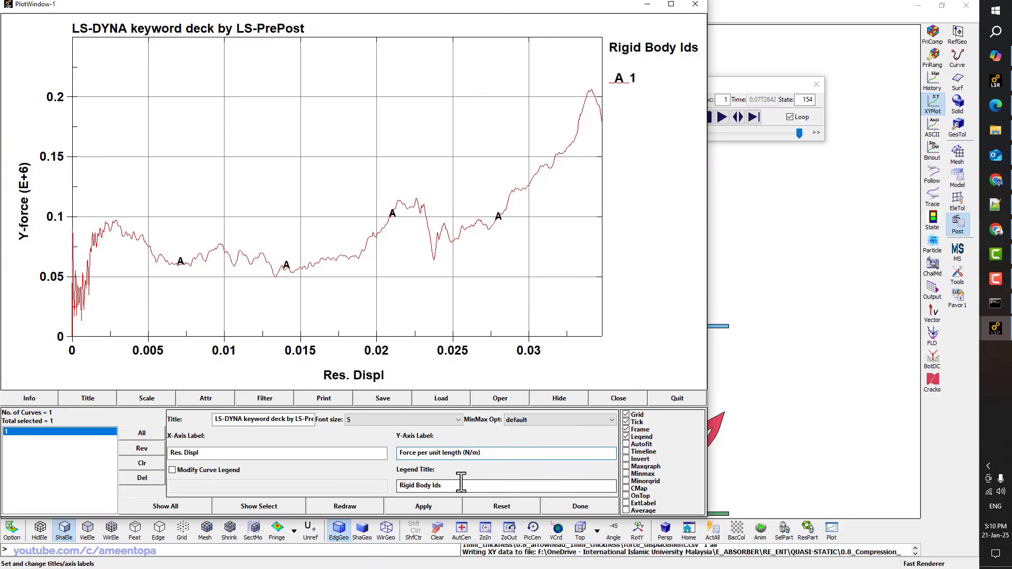
left_click(424, 508)
left_click(235, 452)
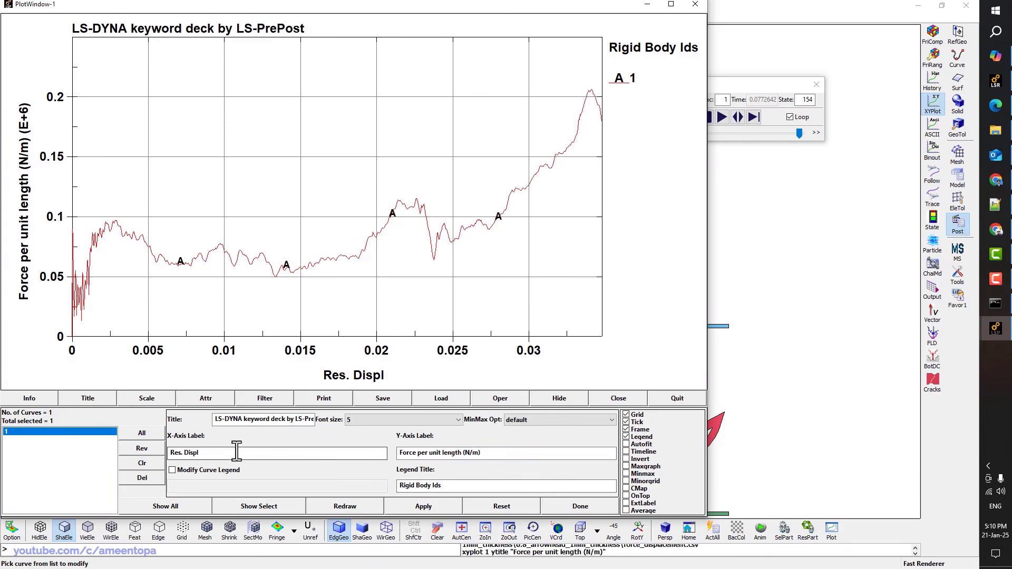
triple_click(235, 452)
type("D")
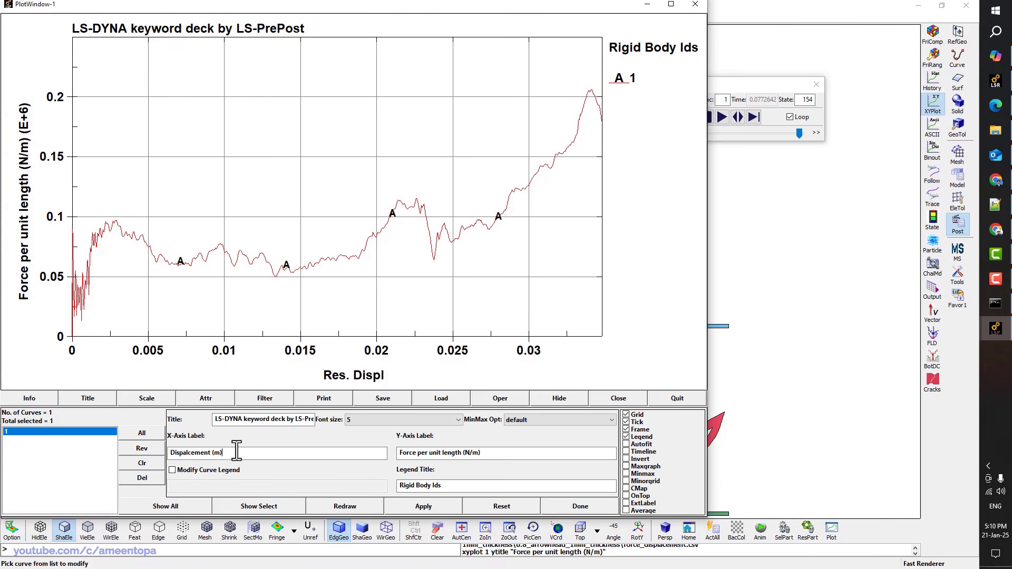
left_click(432, 502)
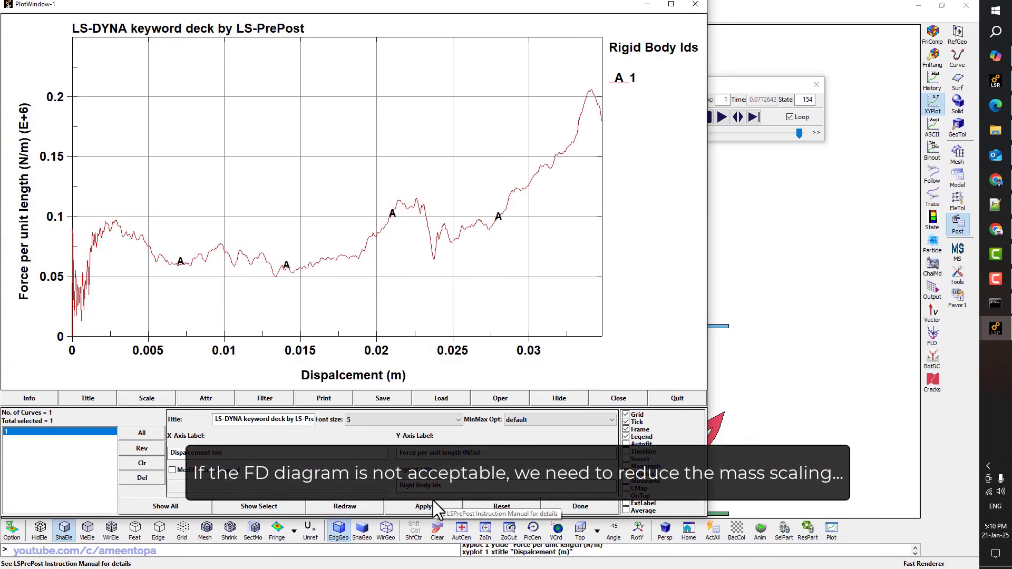
Close the label settings and plot window, then replay the crush animation forward
left_click(576, 508)
left_click(668, 397)
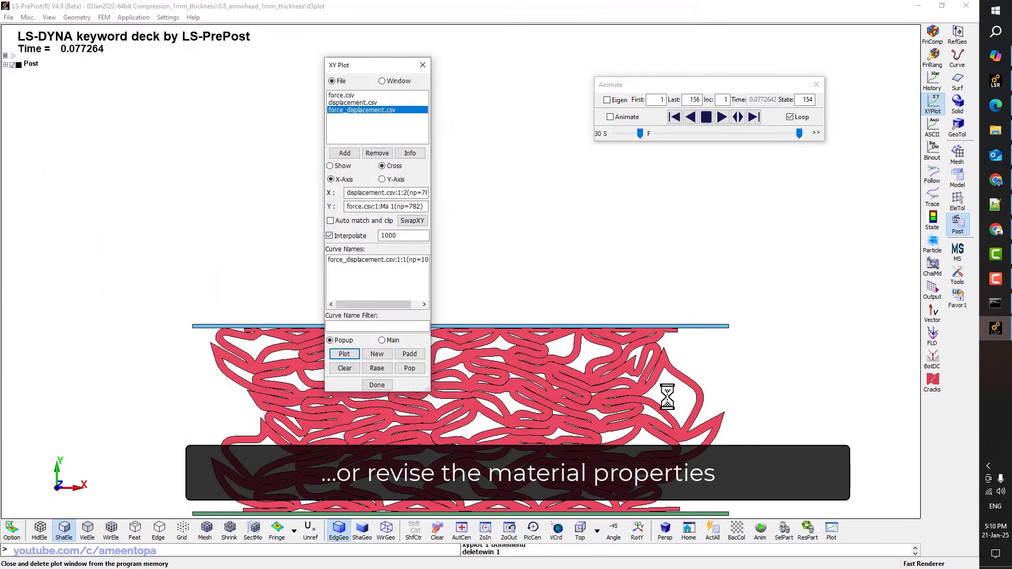
left_click(718, 117)
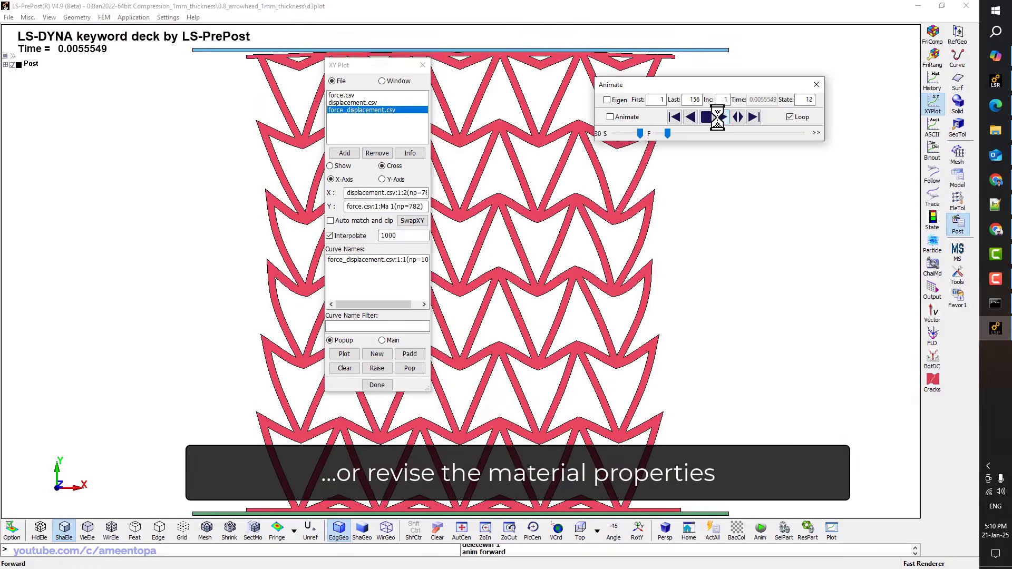